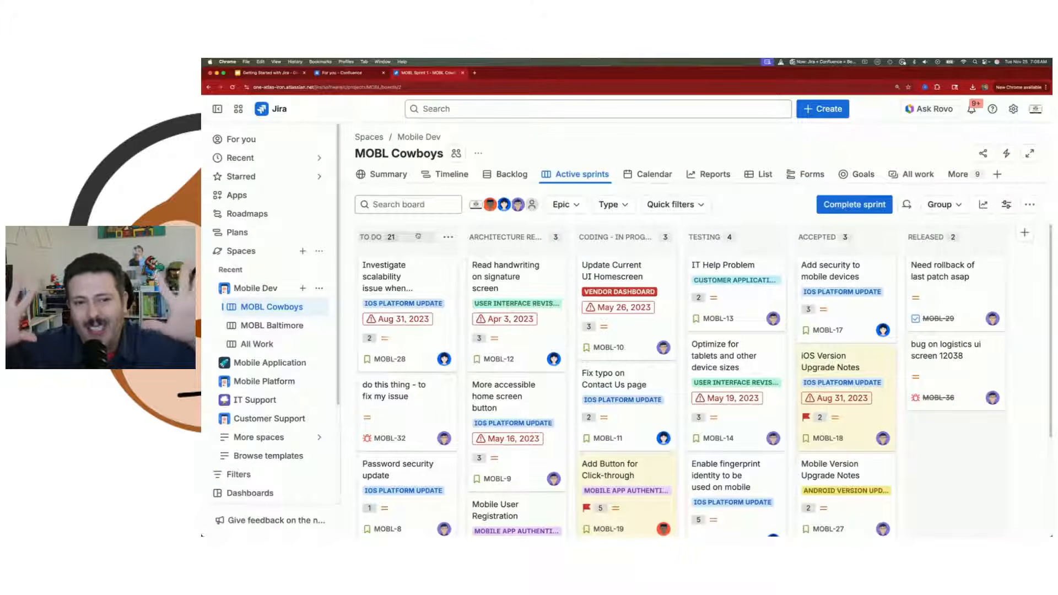
Switch to Confluence and view the list of all spaces
{"action": "left_click", "coordinate": [339, 72]}
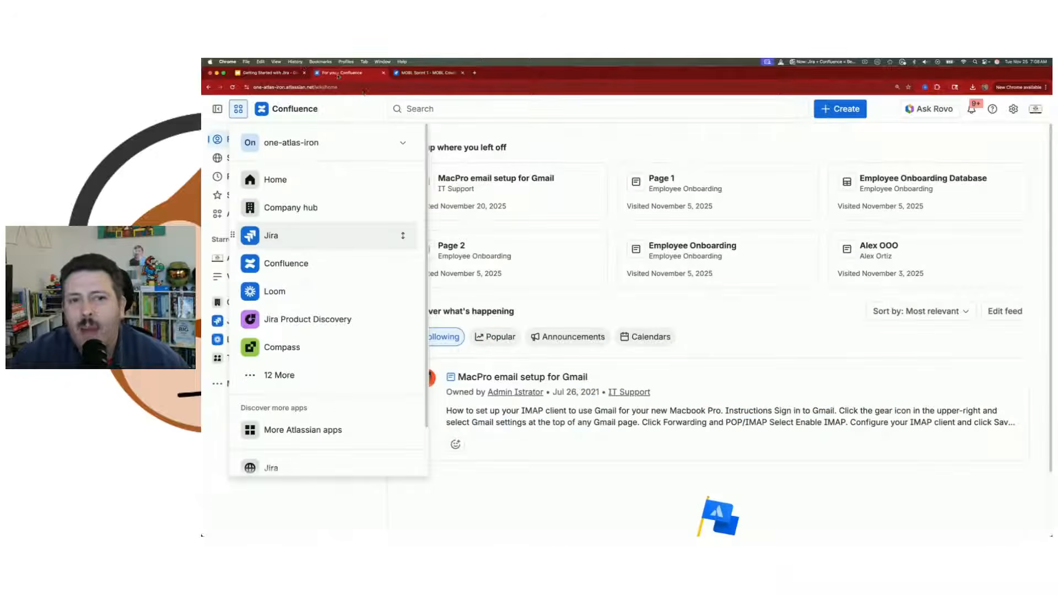
{"action": "left_click", "coordinate": [560, 123]}
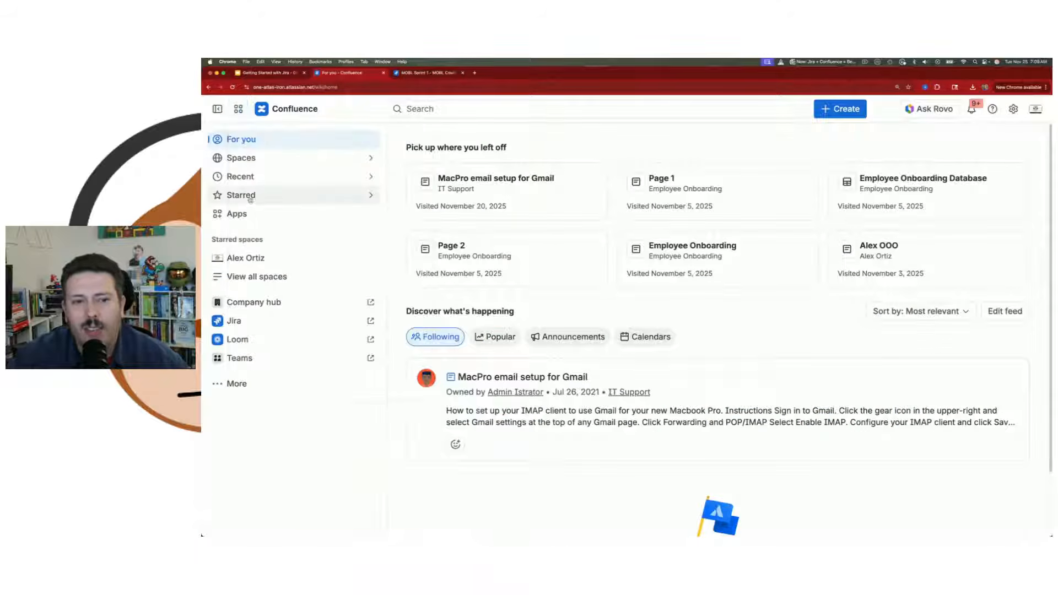
{"action": "left_click", "coordinate": [371, 157]}
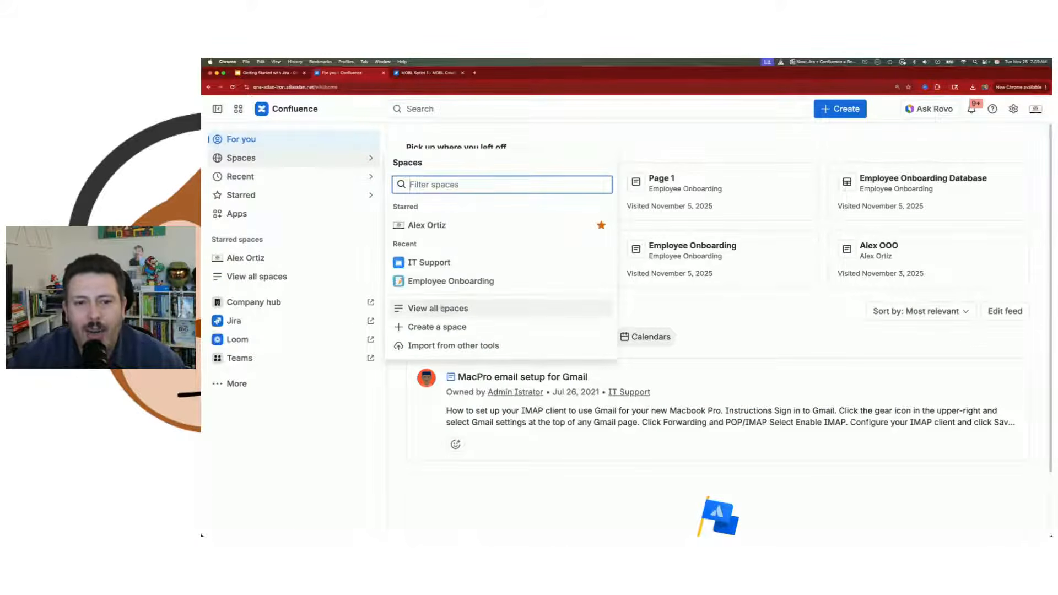
{"action": "left_click", "coordinate": [474, 308]}
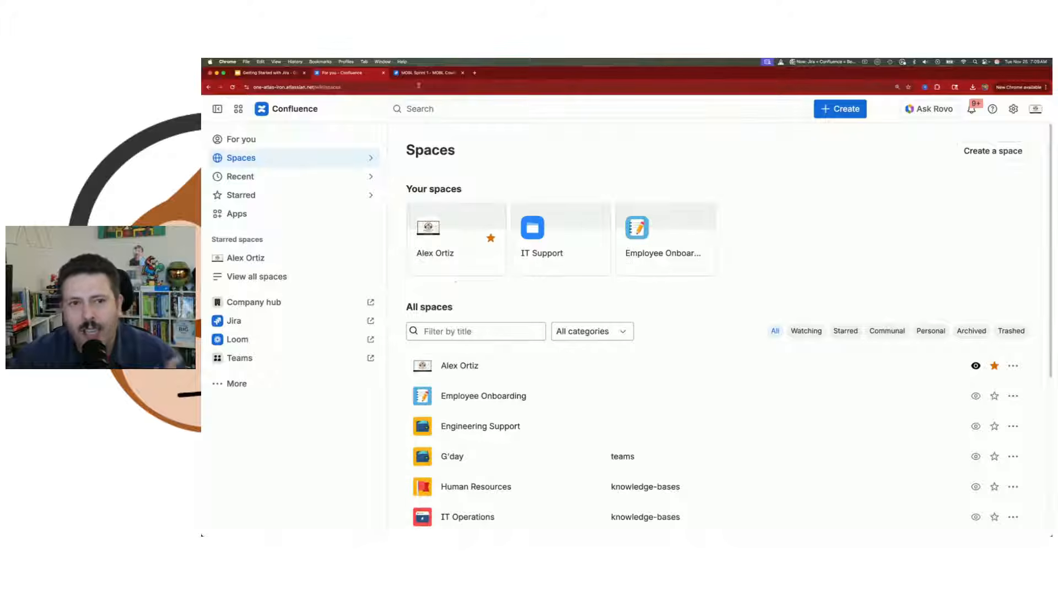
Switch back to Jira, look through the Mobile Dev space settings including the Apps section, and return to the MOBL Cowboys board
{"action": "left_click", "coordinate": [425, 72]}
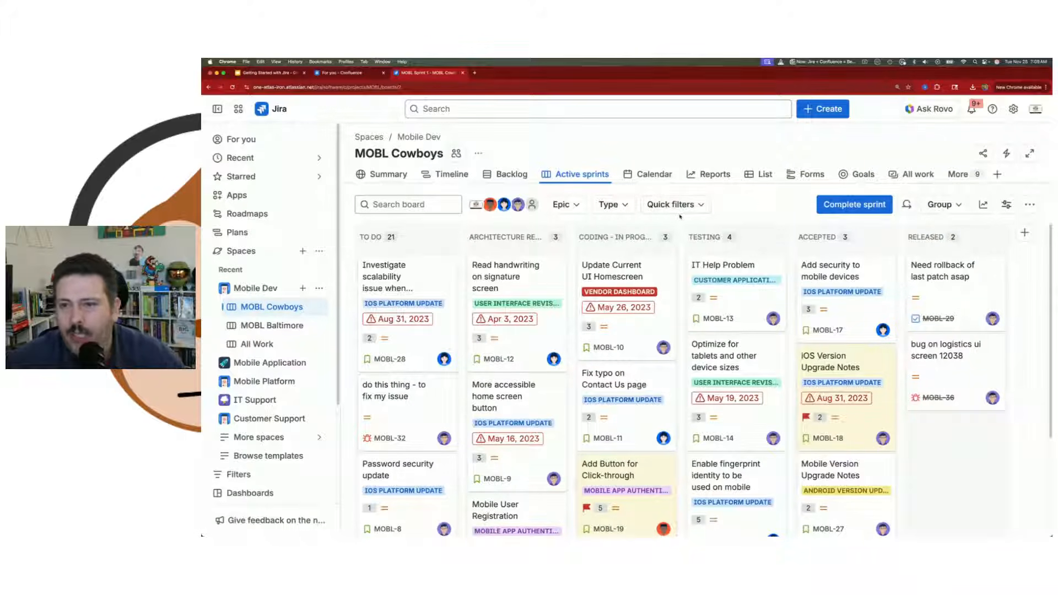
{"action": "left_click", "coordinate": [388, 178]}
{"action": "left_click", "coordinate": [419, 179]}
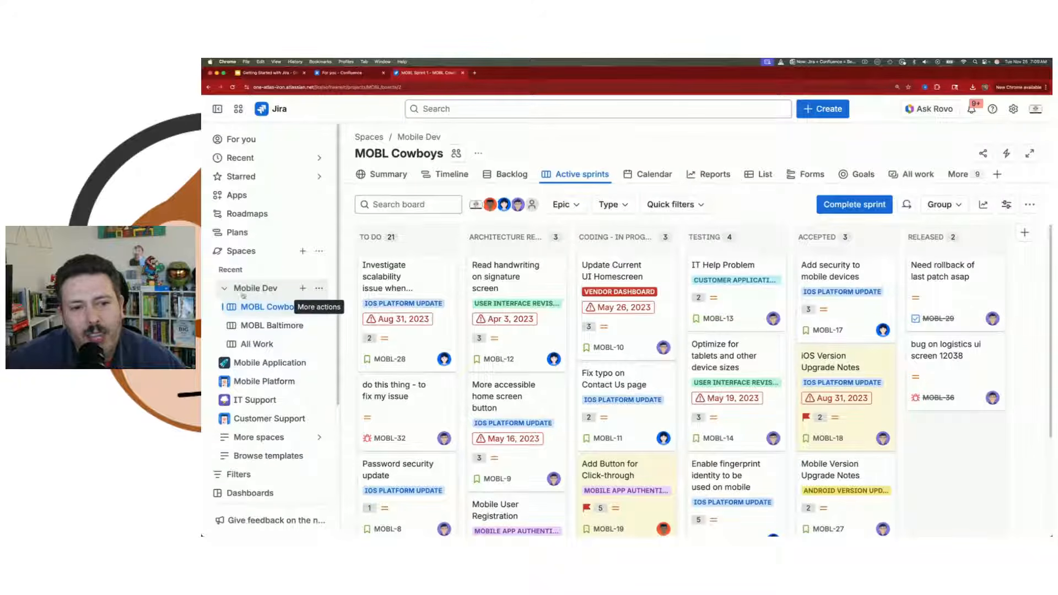
{"action": "left_click", "coordinate": [319, 289]}
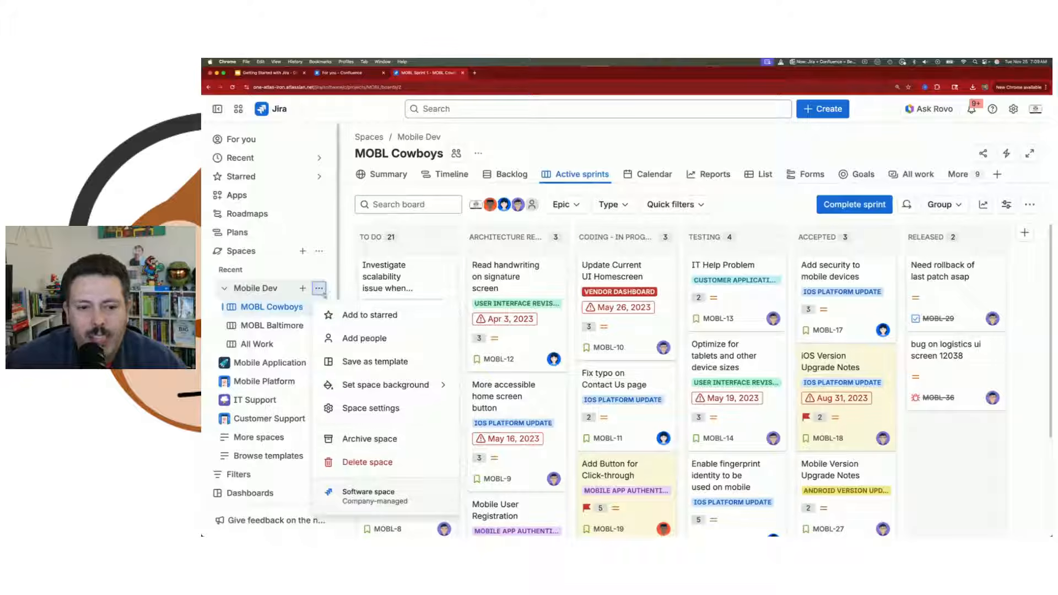
{"action": "left_click", "coordinate": [380, 407]}
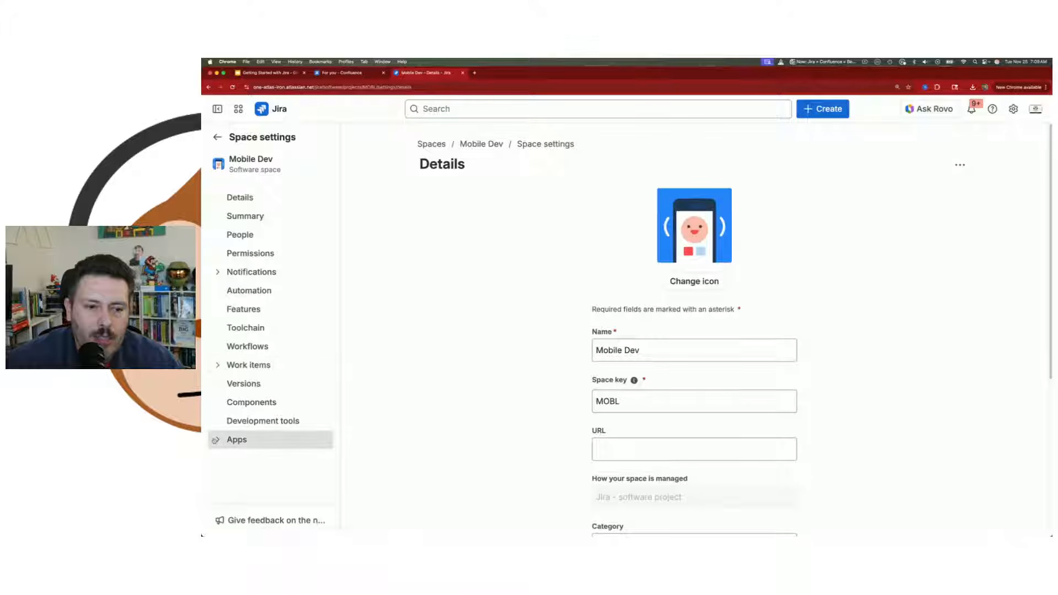
{"action": "left_click", "coordinate": [229, 441]}
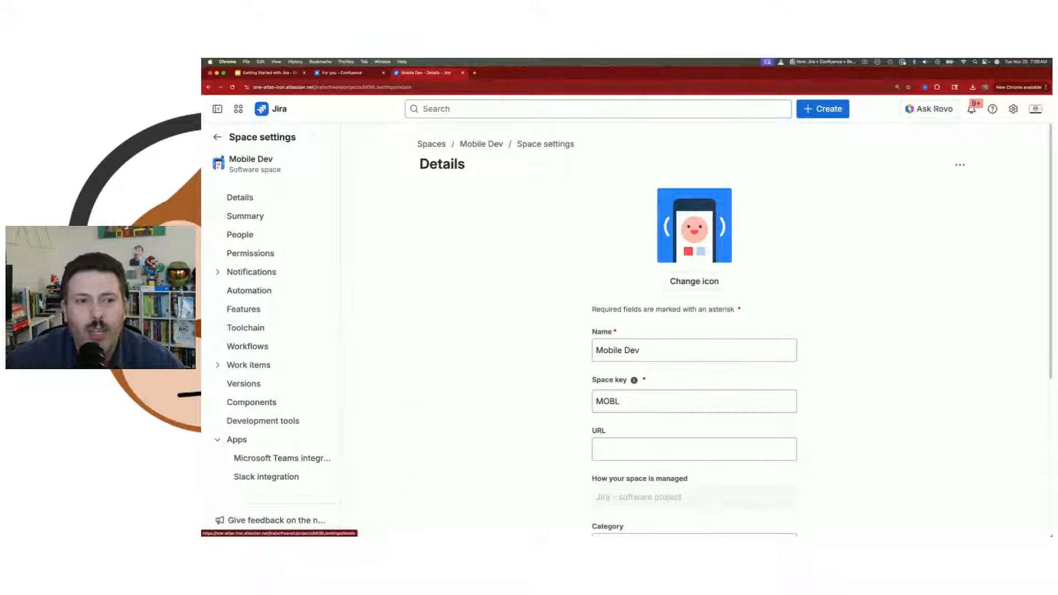
{"action": "left_click", "coordinate": [217, 137]}
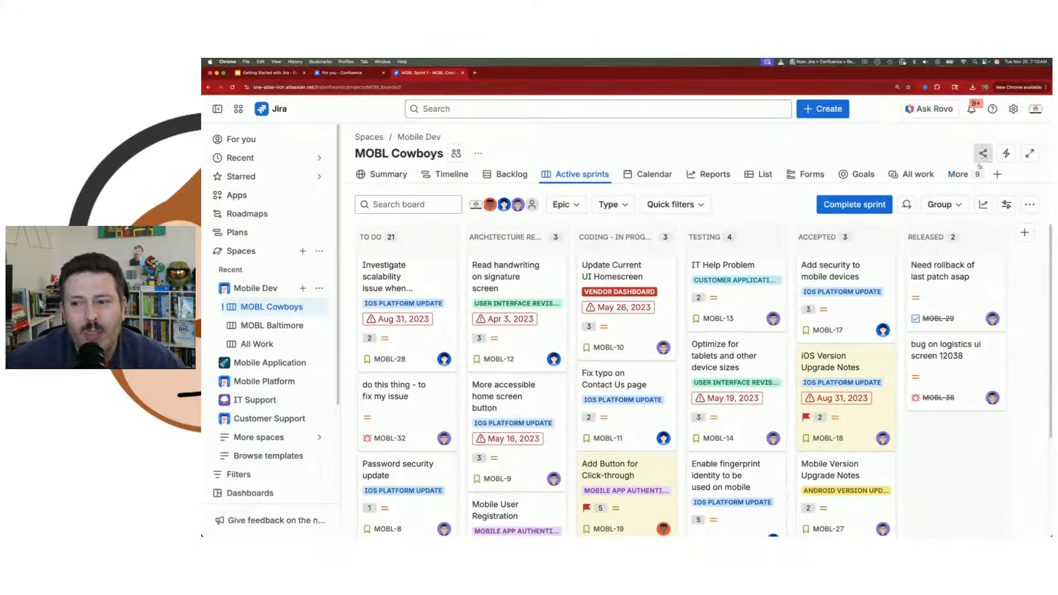
Open the Pages view of the Mobile Dev space
{"action": "left_click", "coordinate": [960, 174]}
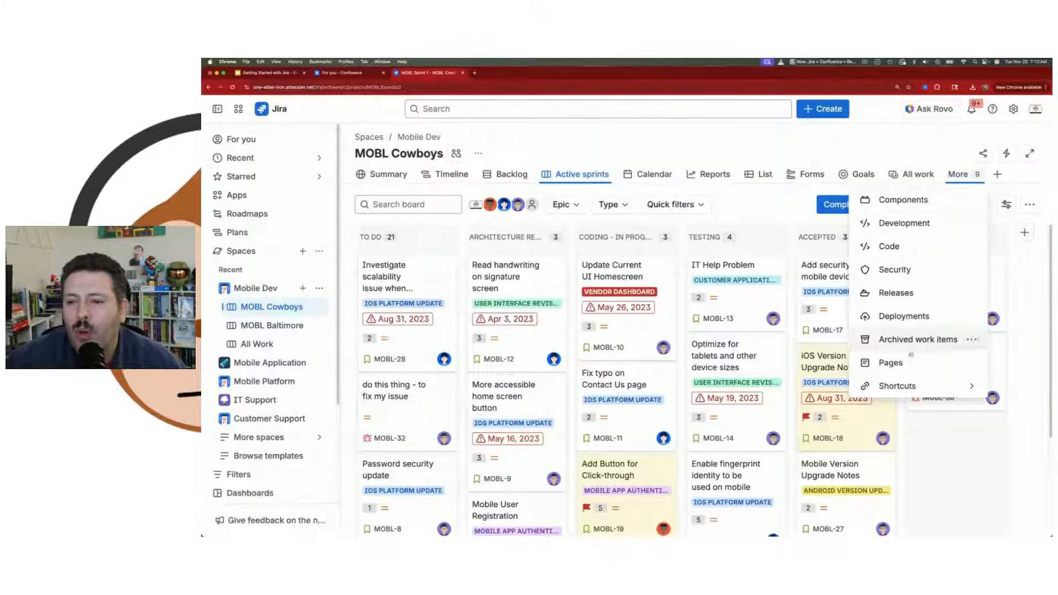
{"action": "left_click", "coordinate": [890, 364]}
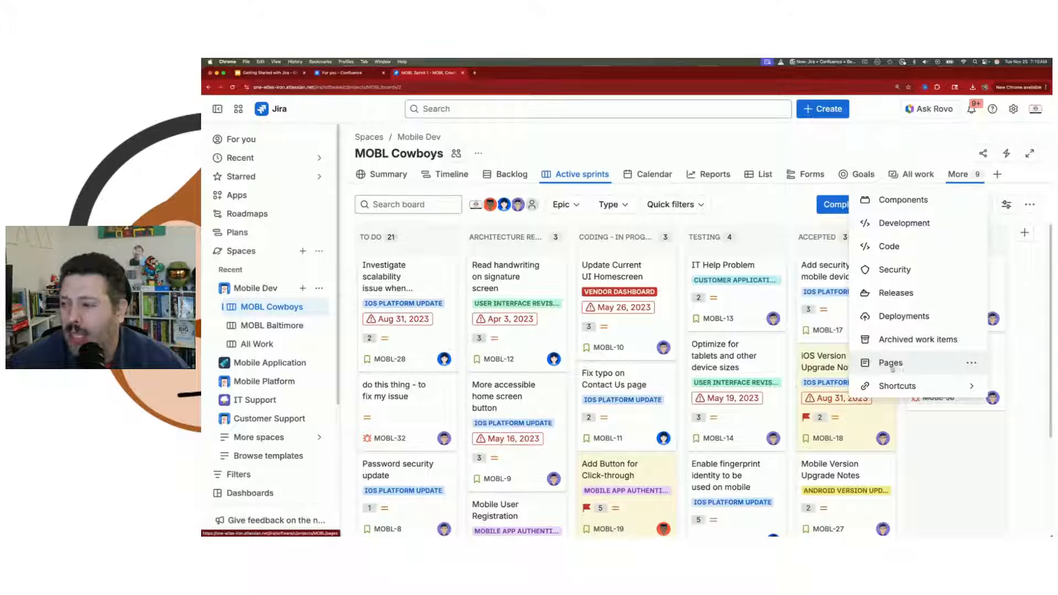
{"action": "left_click", "coordinate": [893, 362]}
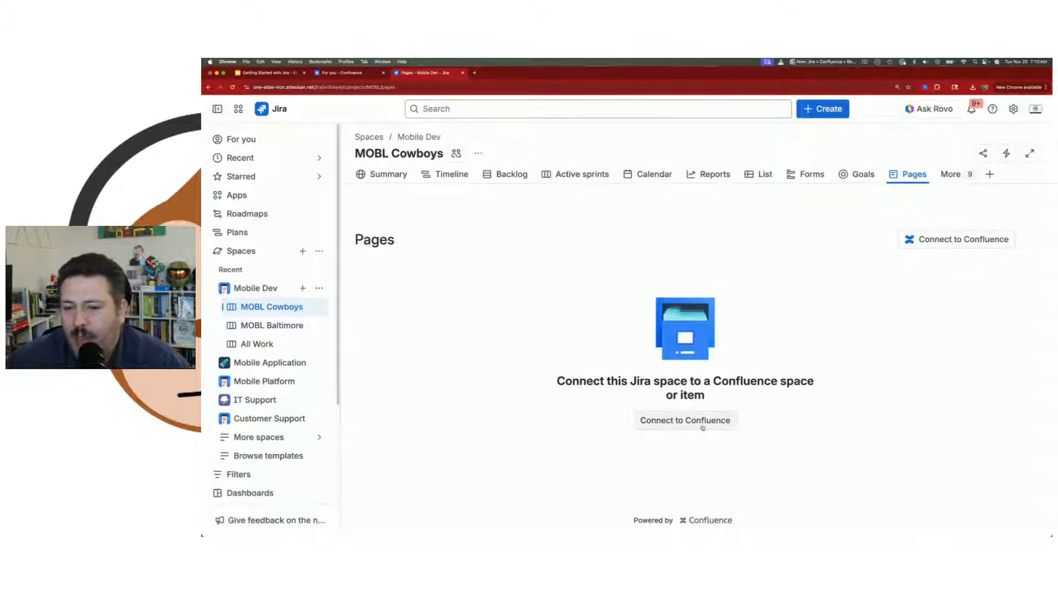
Connect the Mobile Dev Jira space to the Marketing space in Confluence
{"action": "left_click", "coordinate": [955, 243]}
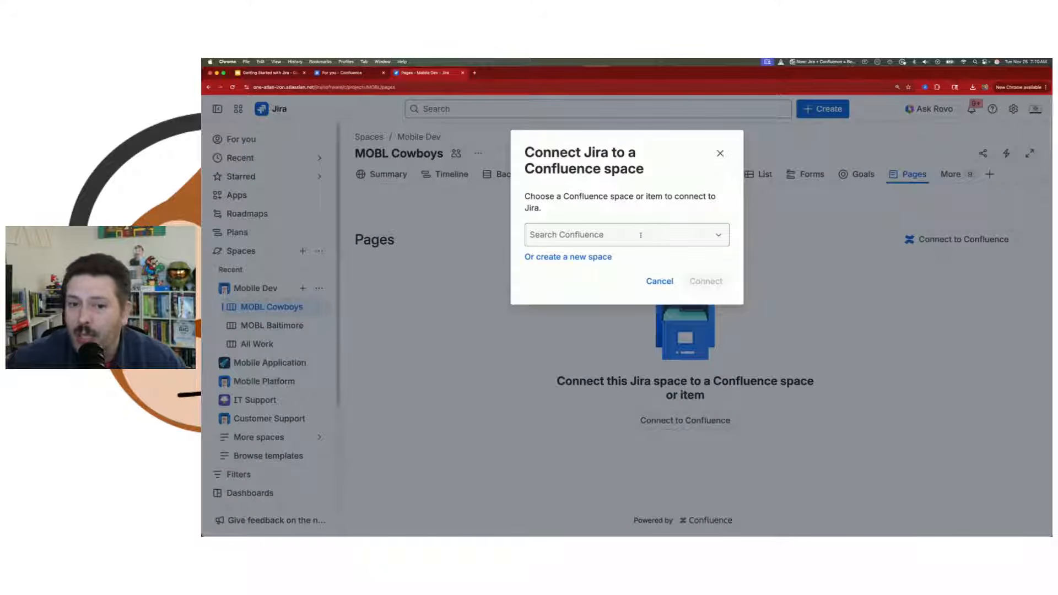
{"action": "left_click", "coordinate": [641, 235]}
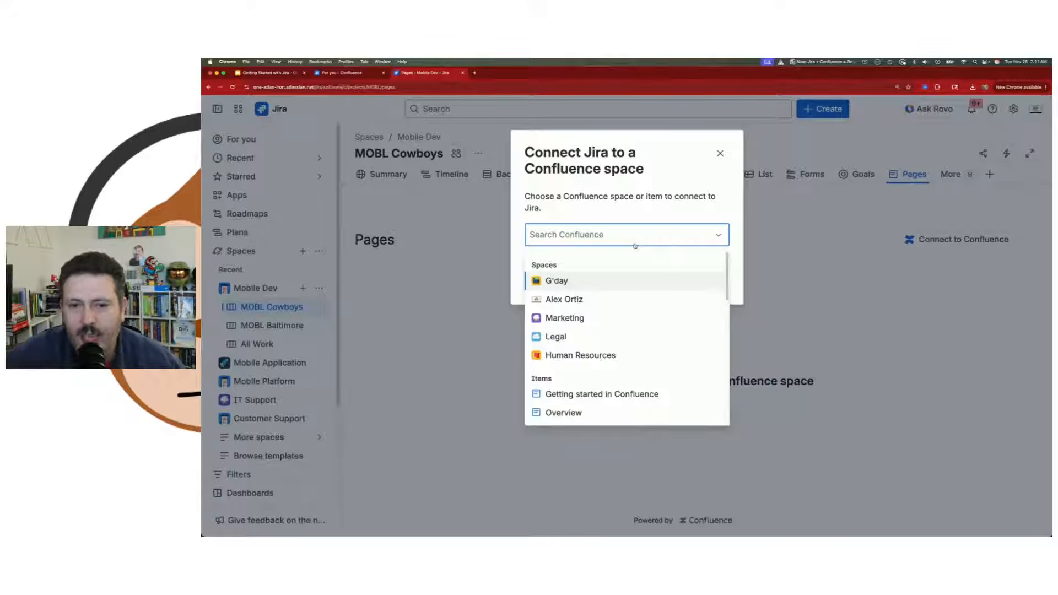
{"action": "scroll", "coordinate": [596, 328], "scroll_direction": "down", "scroll_amount": 2}
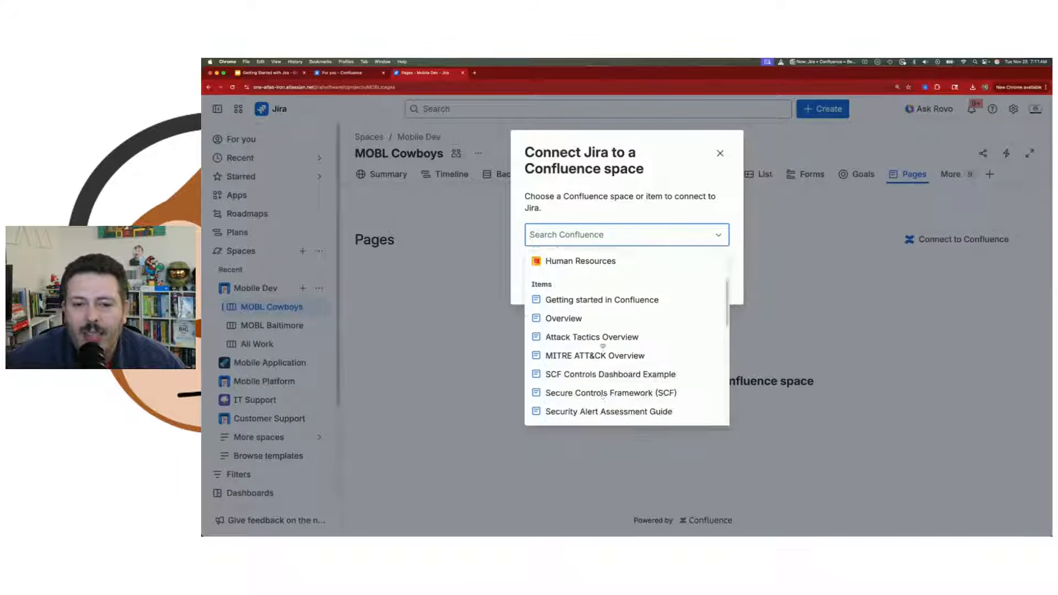
{"action": "scroll", "coordinate": [602, 346], "scroll_direction": "down", "scroll_amount": 5}
{"action": "scroll", "coordinate": [595, 330], "scroll_direction": "up", "scroll_amount": 10}
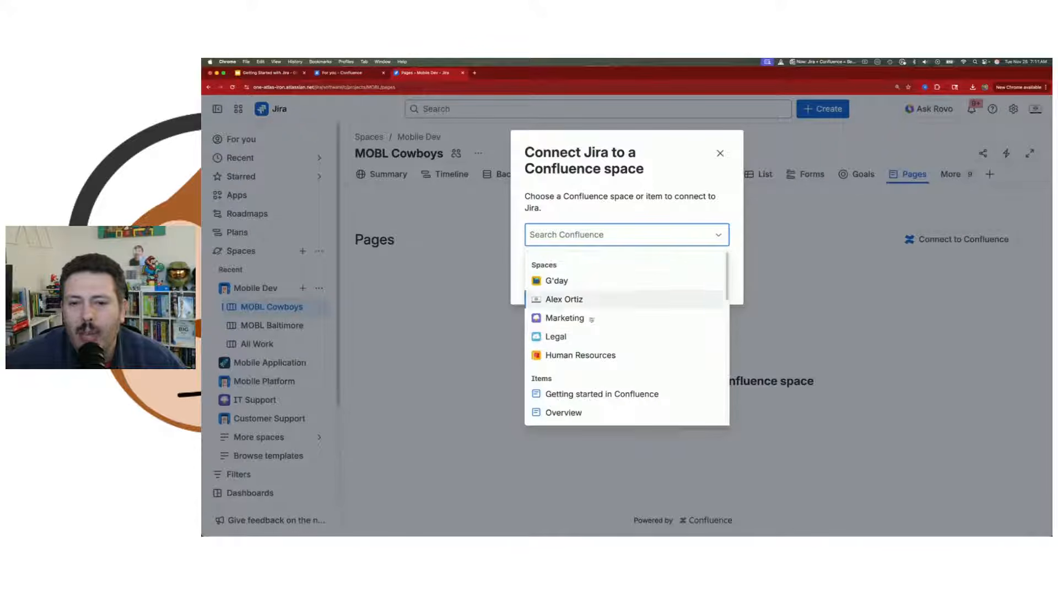
{"action": "left_click", "coordinate": [579, 322]}
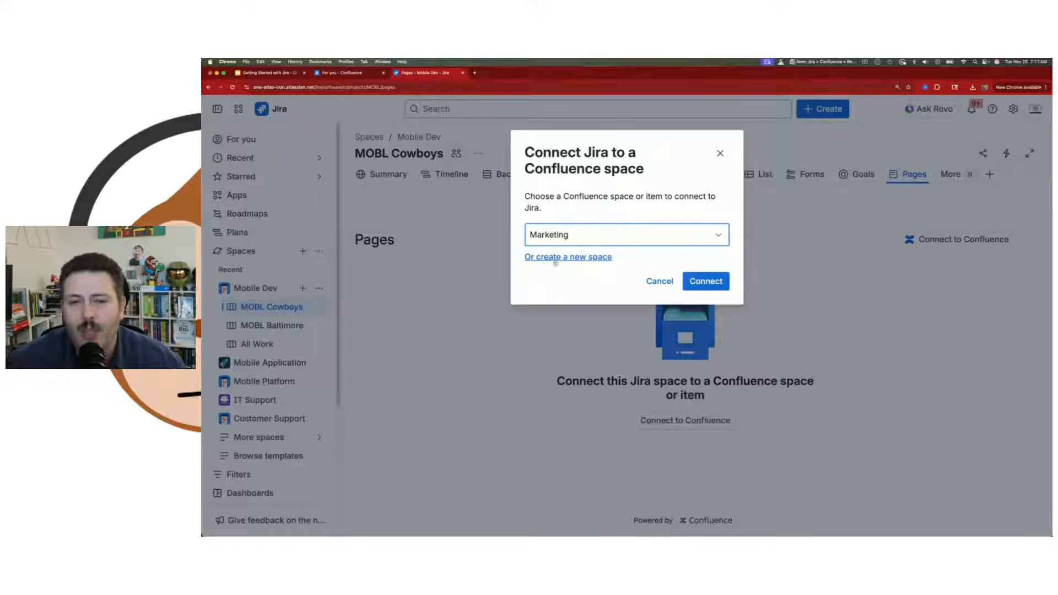
{"action": "left_click", "coordinate": [583, 235]}
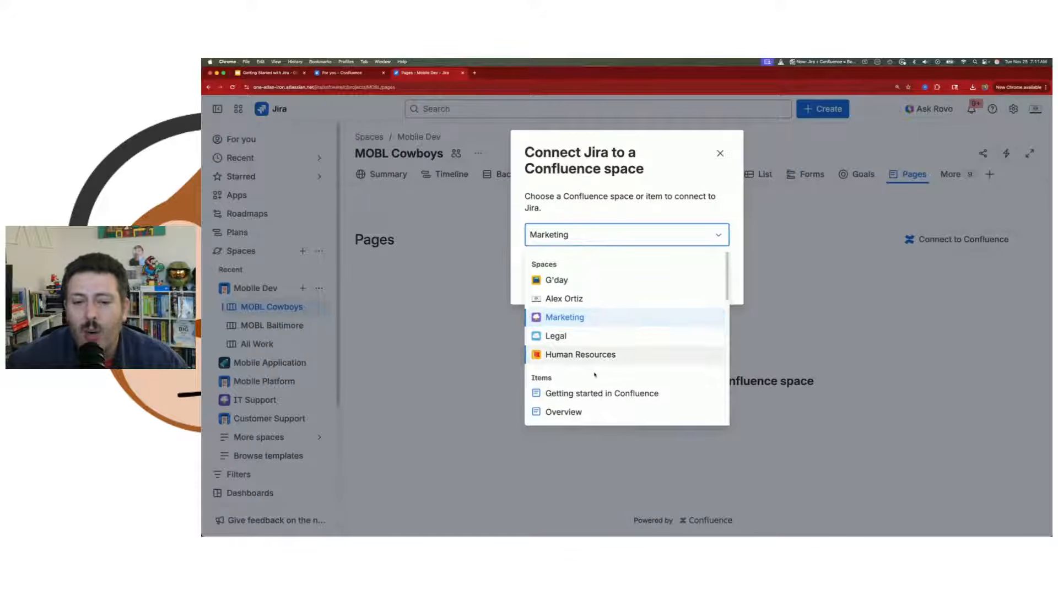
{"action": "scroll", "coordinate": [595, 370], "scroll_direction": "down", "scroll_amount": 5}
{"action": "scroll", "coordinate": [594, 371], "scroll_direction": "up", "scroll_amount": 5}
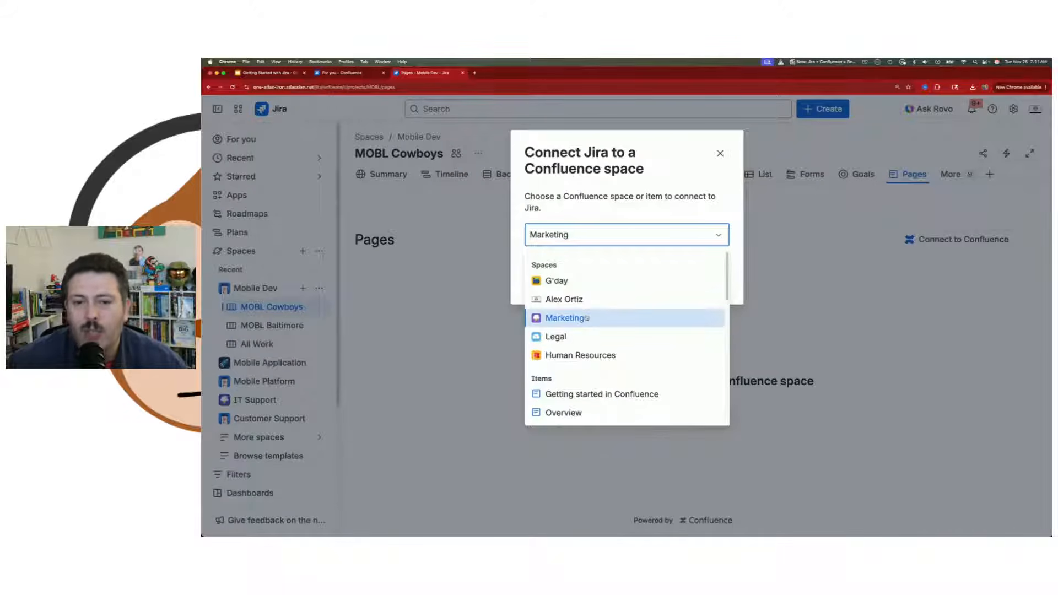
{"action": "left_click", "coordinate": [587, 318]}
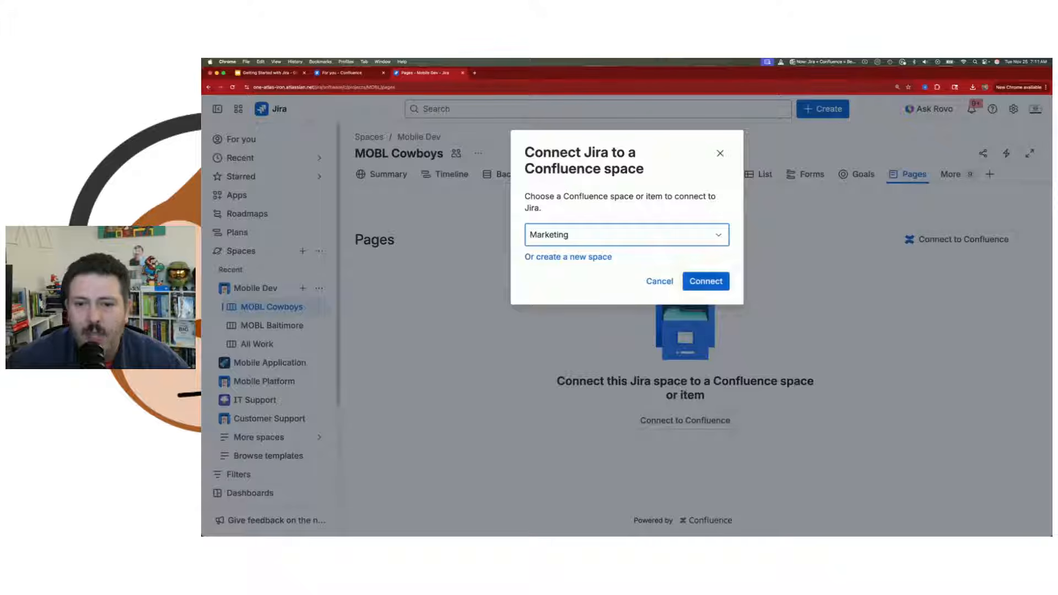
{"action": "left_click", "coordinate": [717, 282]}
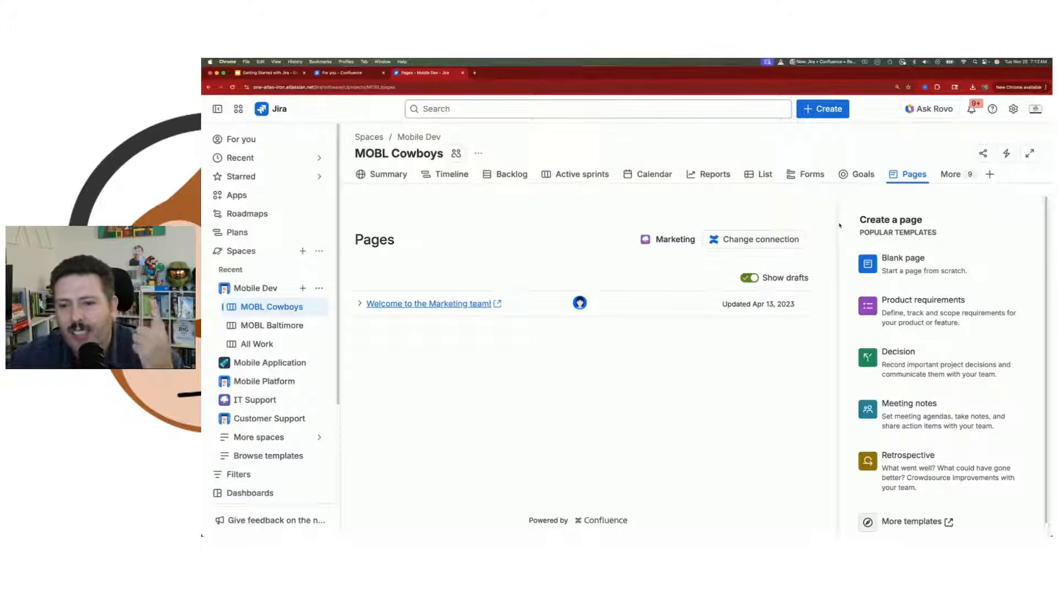
Change the Jira space's Confluence connection to the Legal space
{"action": "left_click", "coordinate": [767, 241]}
{"action": "left_click", "coordinate": [627, 234]}
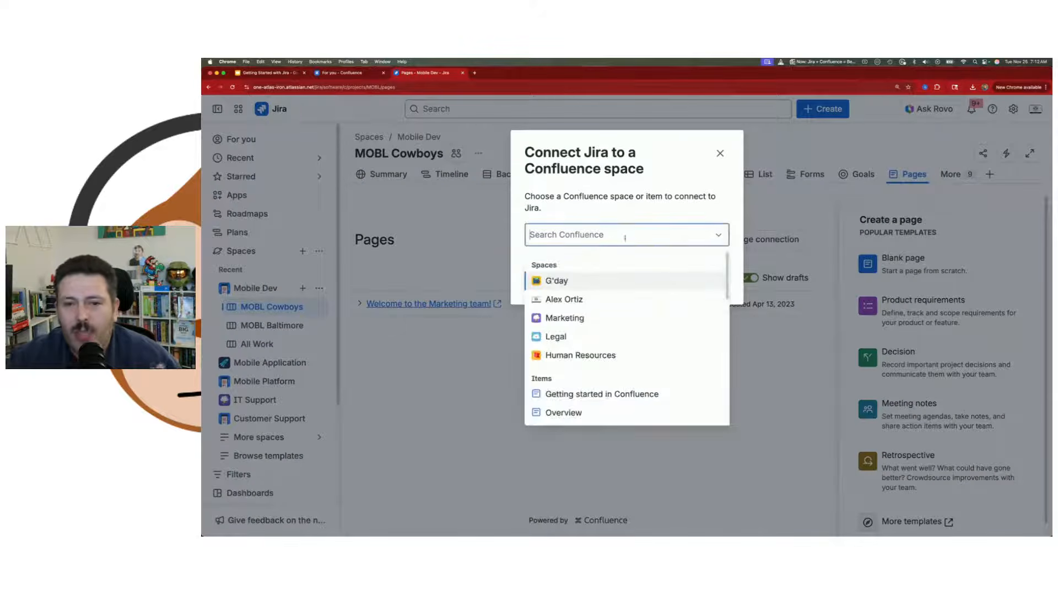
{"action": "left_click", "coordinate": [604, 333]}
{"action": "left_click", "coordinate": [707, 282]}
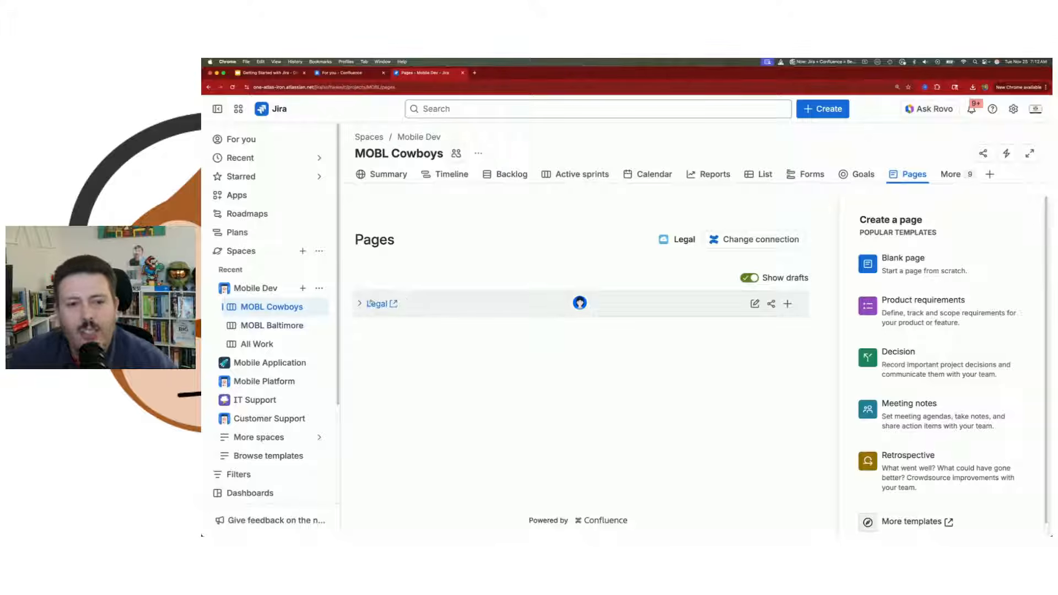
Expand the Legal and Legal - Getting started pages, and compare them with the Legal space's content in Confluence
{"action": "left_click", "coordinate": [360, 303]}
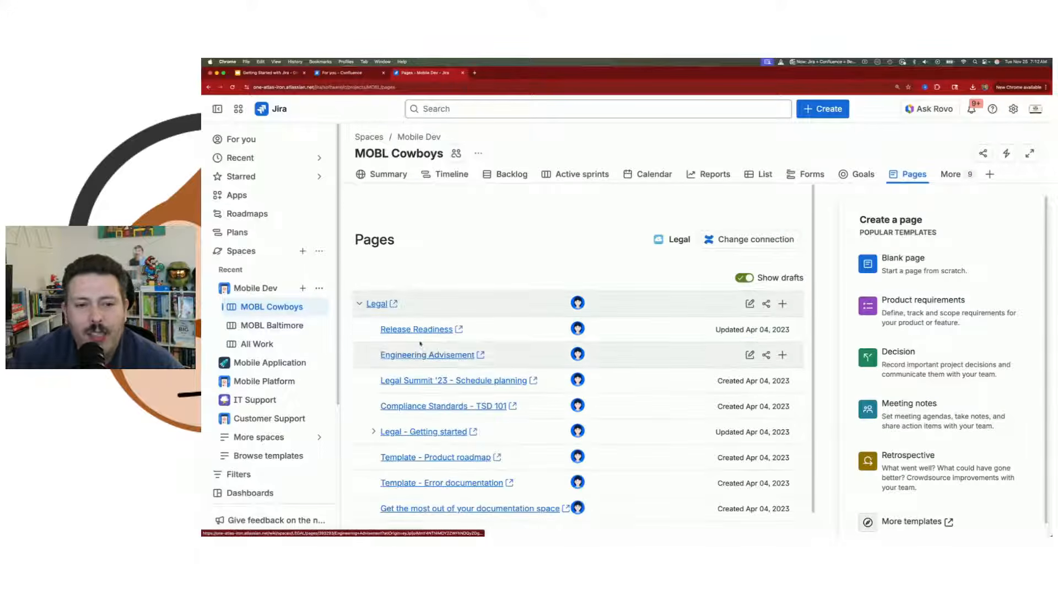
{"action": "left_click", "coordinate": [373, 431]}
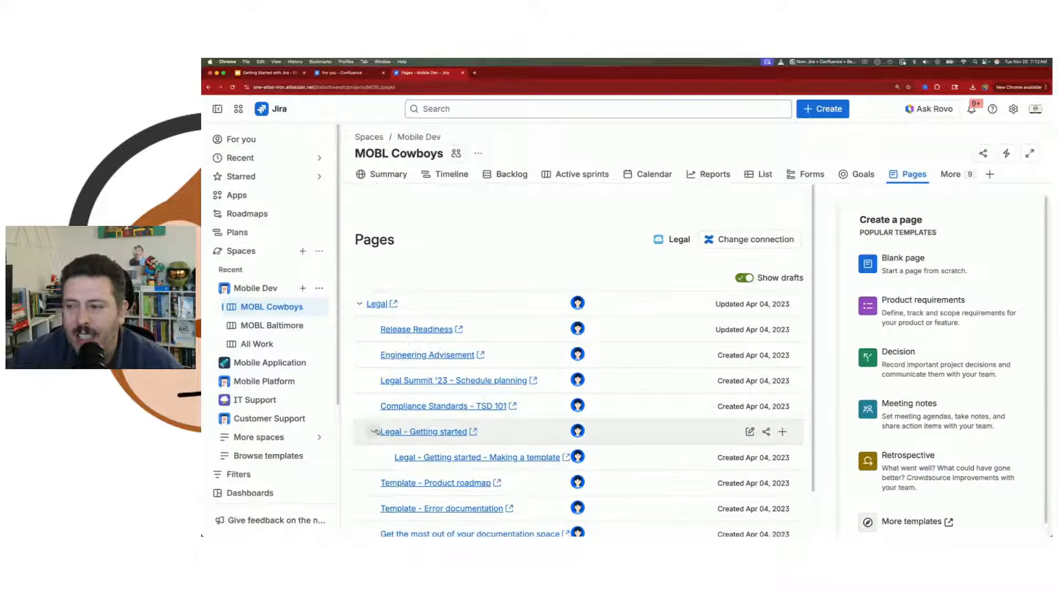
{"action": "left_click", "coordinate": [351, 76]}
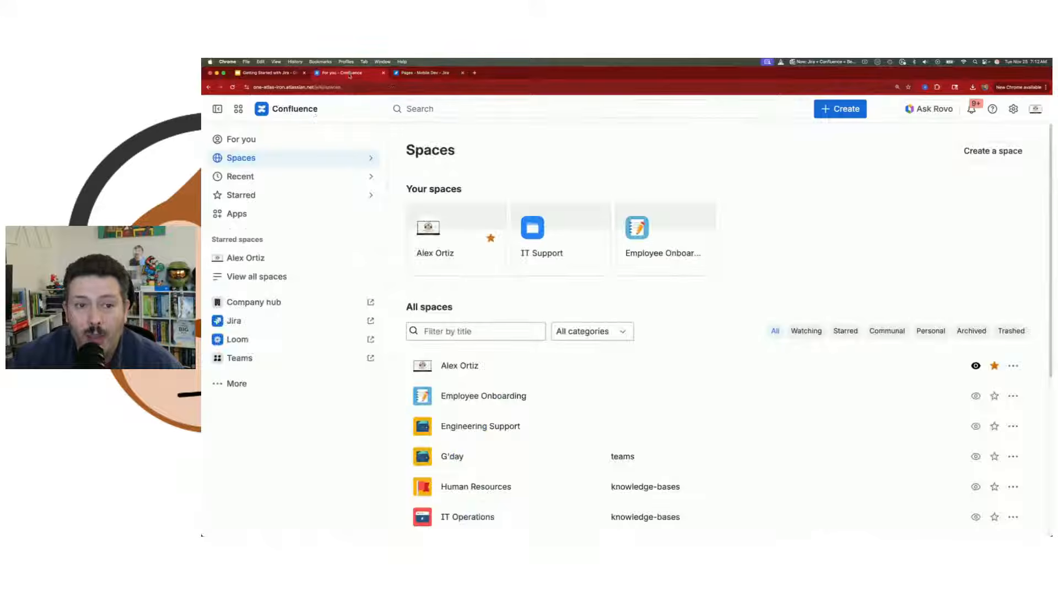
{"action": "scroll", "coordinate": [550, 449], "scroll_direction": "down", "scroll_amount": 4}
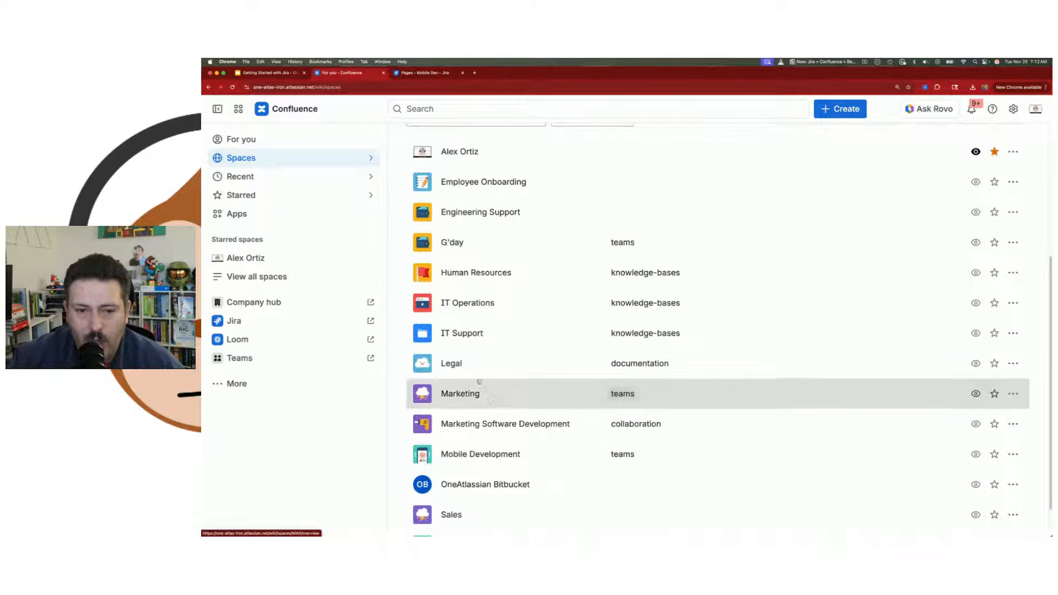
{"action": "left_click", "coordinate": [527, 364]}
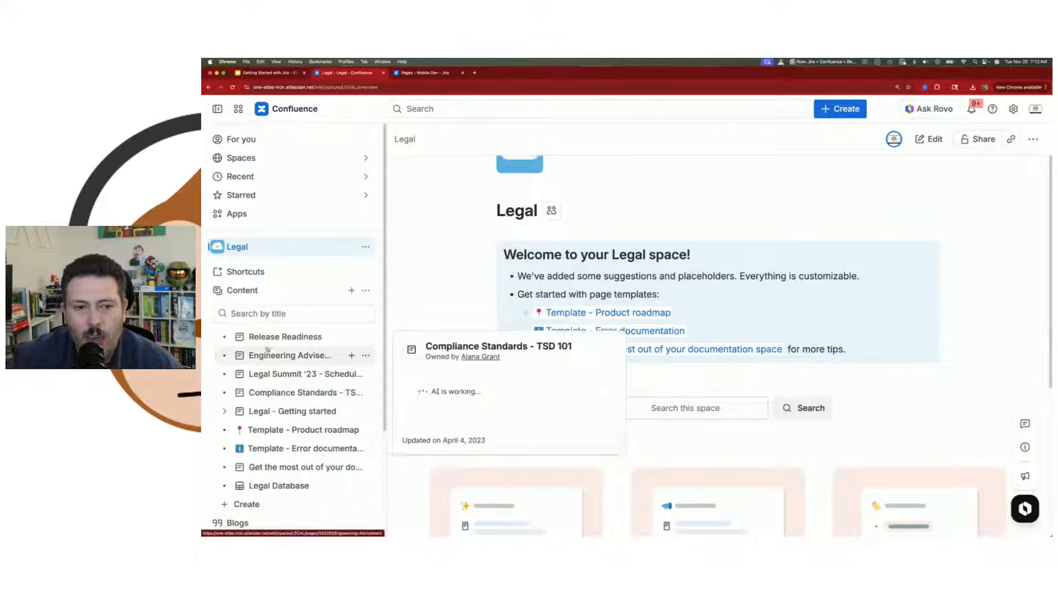
{"action": "mouse_move", "coordinate": [265, 338]}
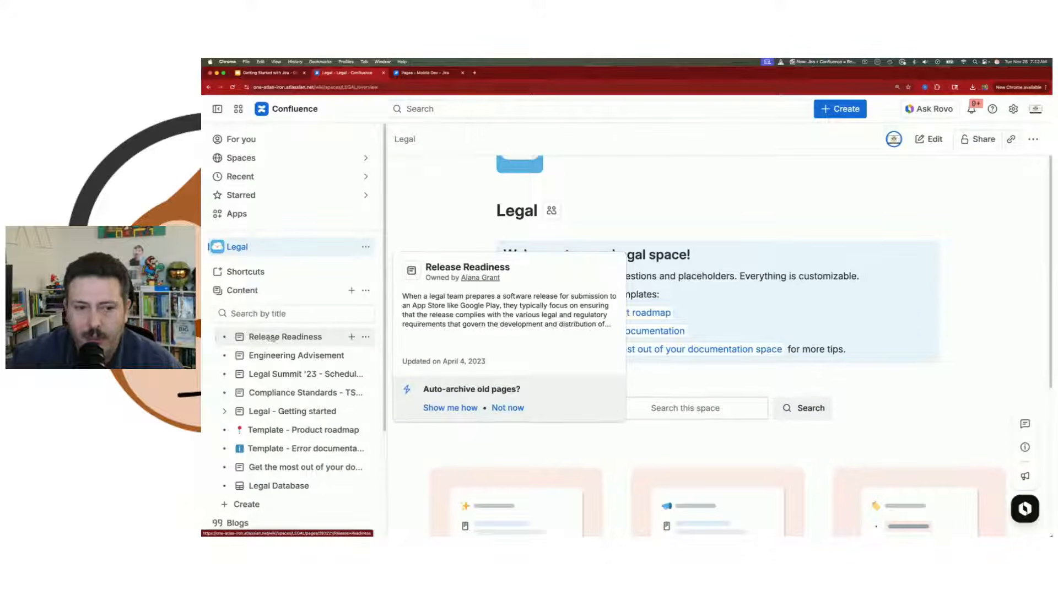
Switch back to Jira, open the Release Readiness page from the connected Legal pages, and read through it
{"action": "left_click", "coordinate": [424, 73]}
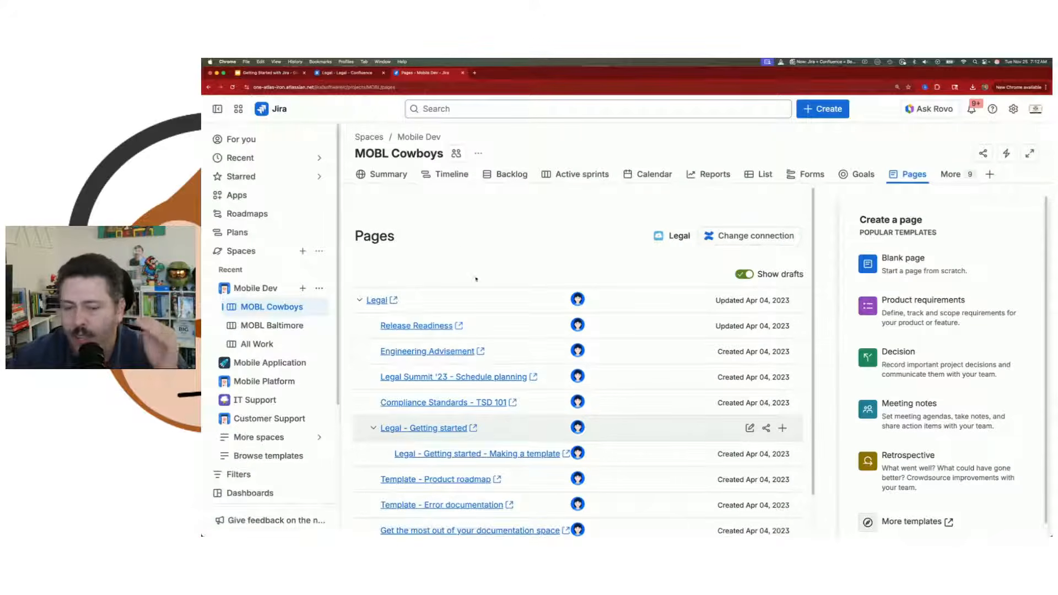
{"action": "scroll", "coordinate": [468, 442], "scroll_direction": "down", "scroll_amount": 2}
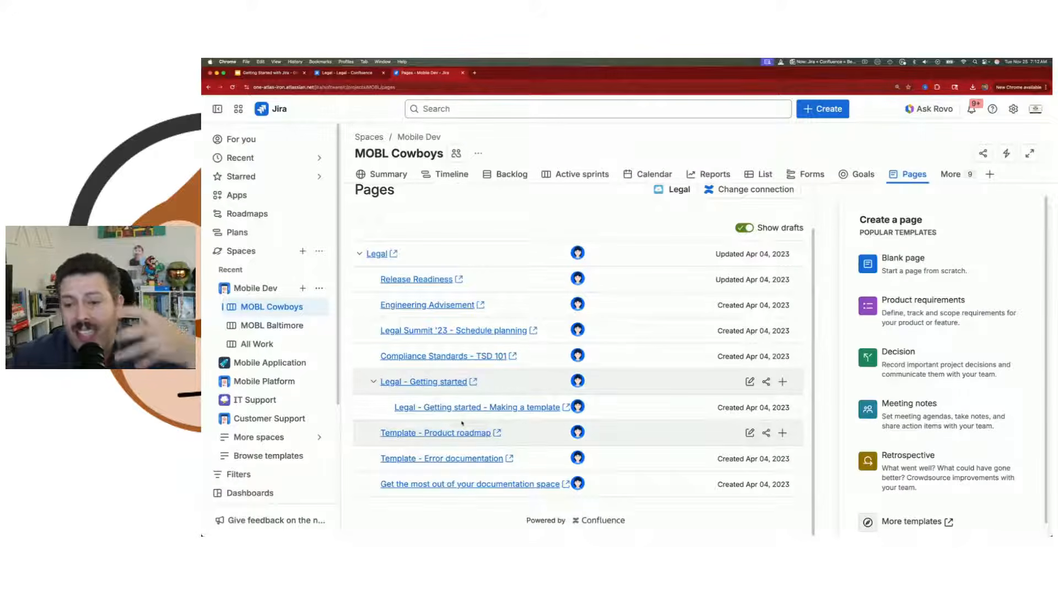
{"action": "left_click", "coordinate": [424, 281]}
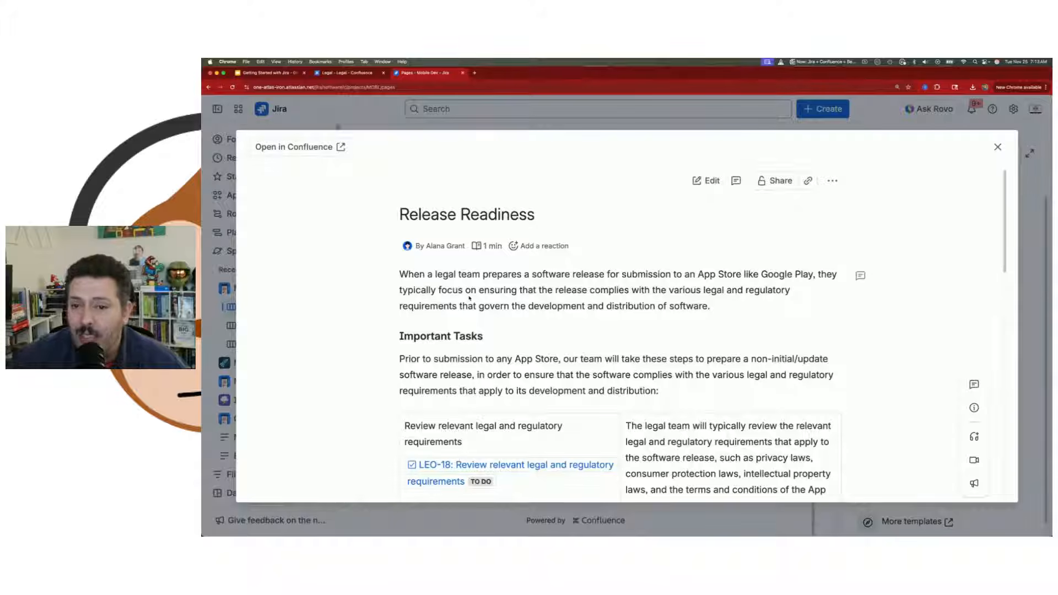
{"action": "scroll", "coordinate": [478, 316], "scroll_direction": "down", "scroll_amount": 9}
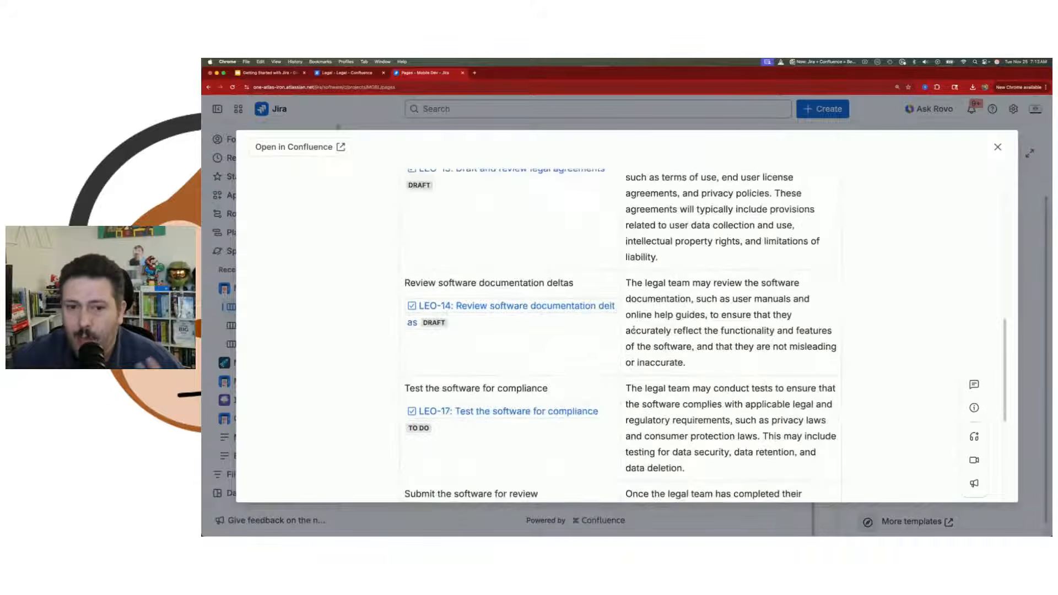
{"action": "scroll", "coordinate": [634, 330], "scroll_direction": "down", "scroll_amount": 5}
{"action": "scroll", "coordinate": [634, 330], "scroll_direction": "up", "scroll_amount": 20}
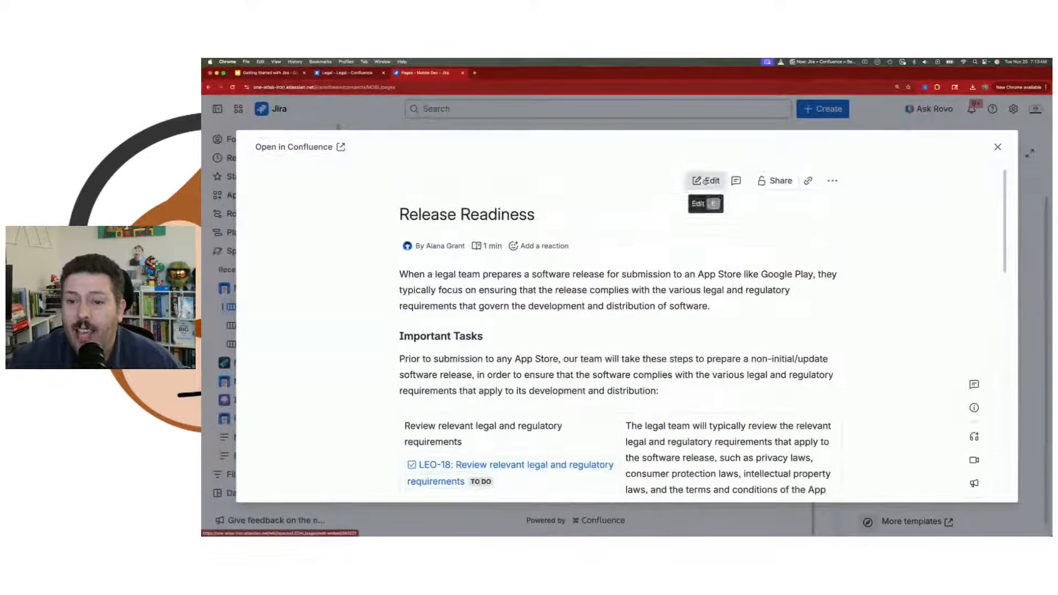
Open the Release Readiness page for editing from within Jira, look over its content, and publish the update
{"action": "left_click", "coordinate": [706, 181]}
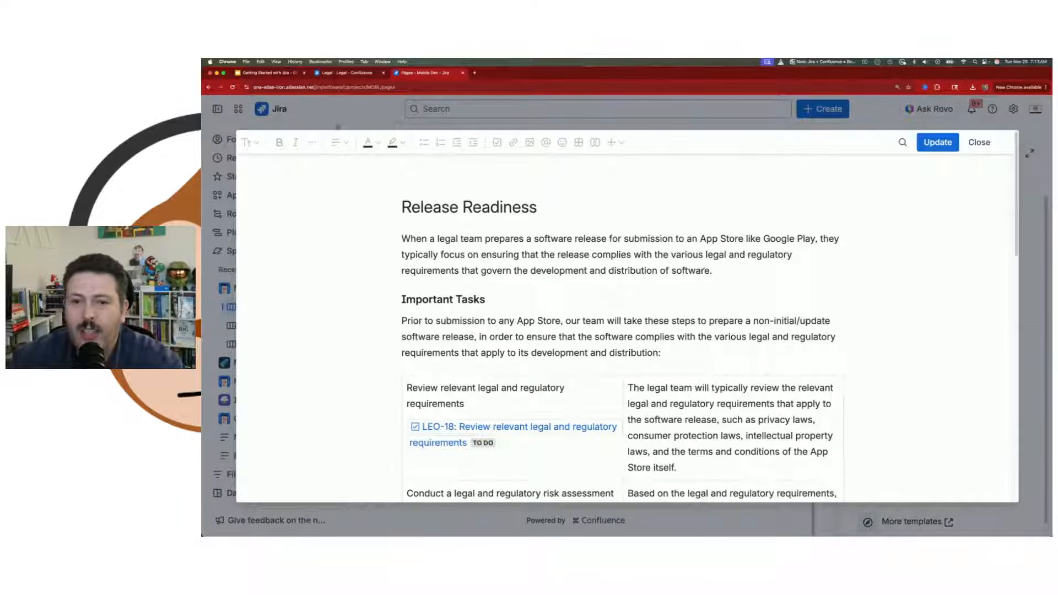
{"action": "scroll", "coordinate": [510, 259], "scroll_direction": "down", "scroll_amount": 4}
{"action": "scroll", "coordinate": [675, 273], "scroll_direction": "up", "scroll_amount": 4}
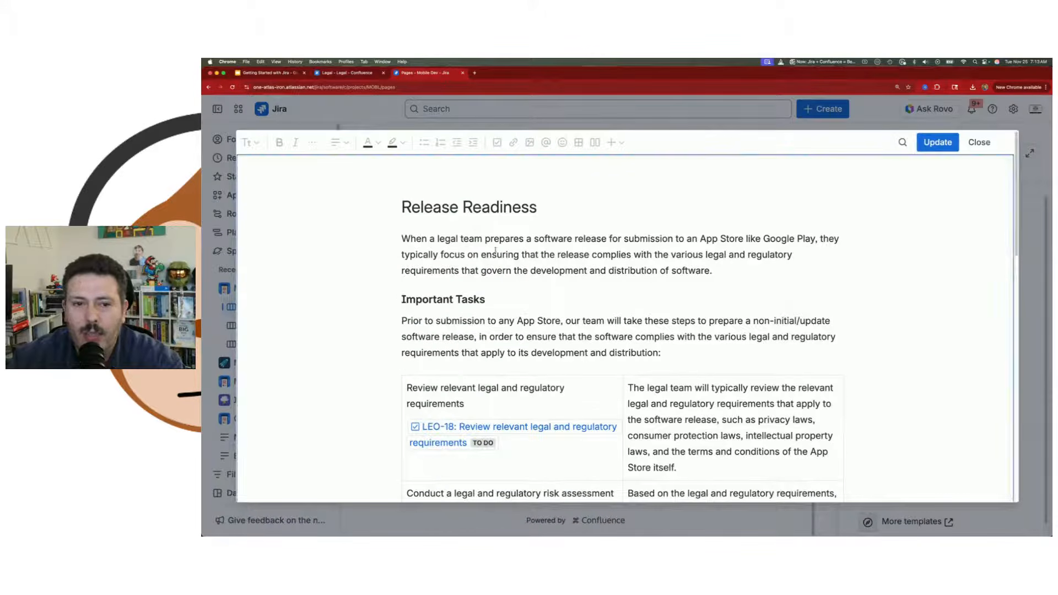
{"action": "left_click", "coordinate": [523, 254]}
{"action": "triple_click", "coordinate": [531, 267]}
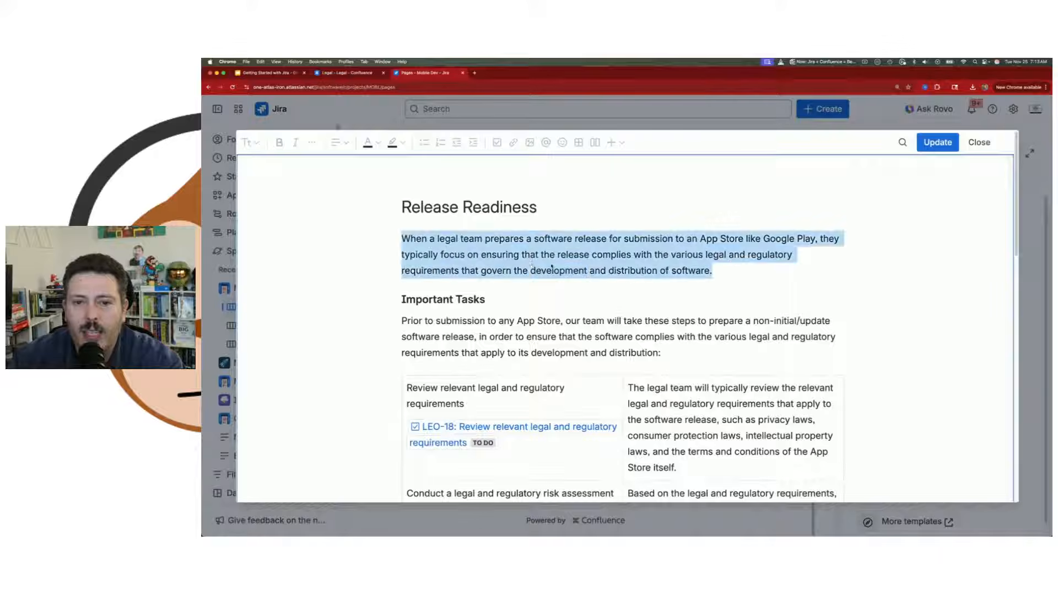
{"action": "left_click", "coordinate": [806, 264]}
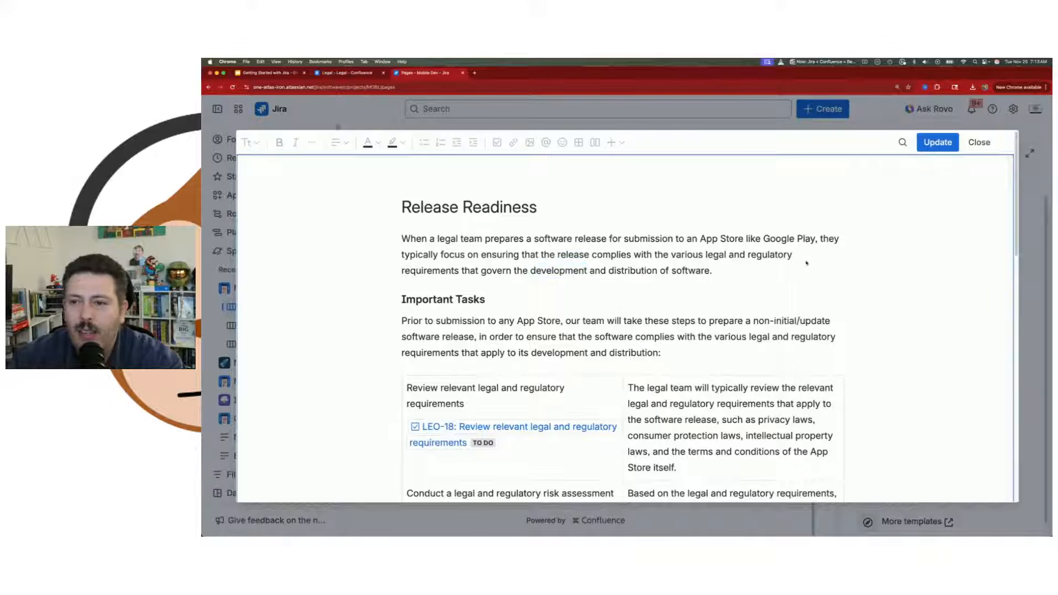
{"action": "left_click", "coordinate": [937, 143]}
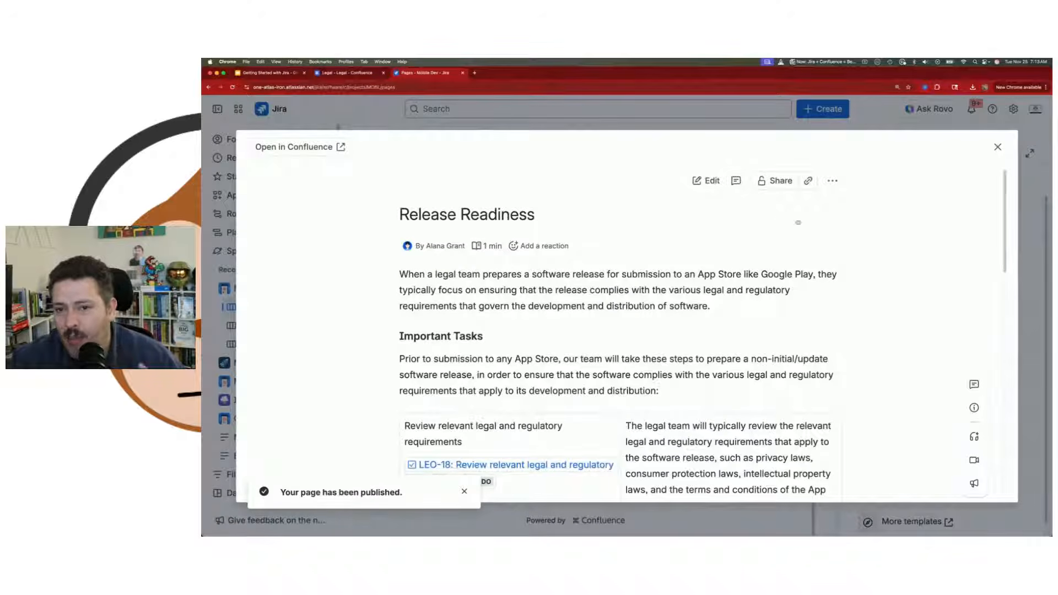
View the Release Readiness page's comments and sharing options, and check the Jira address it is shown under
{"action": "left_click", "coordinate": [737, 181]}
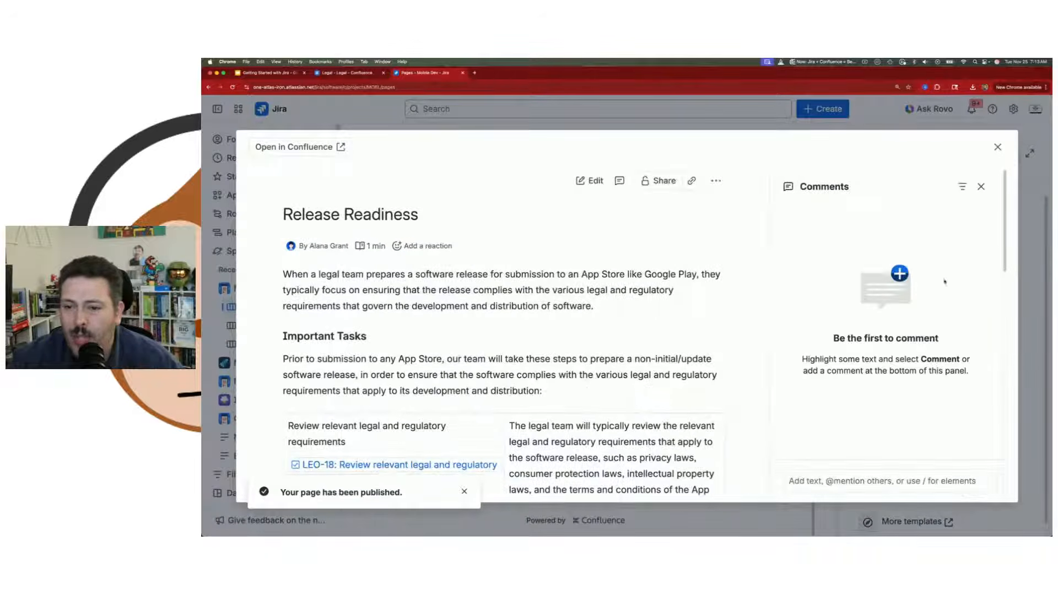
{"action": "left_click", "coordinate": [981, 187]}
{"action": "left_click", "coordinate": [776, 181]}
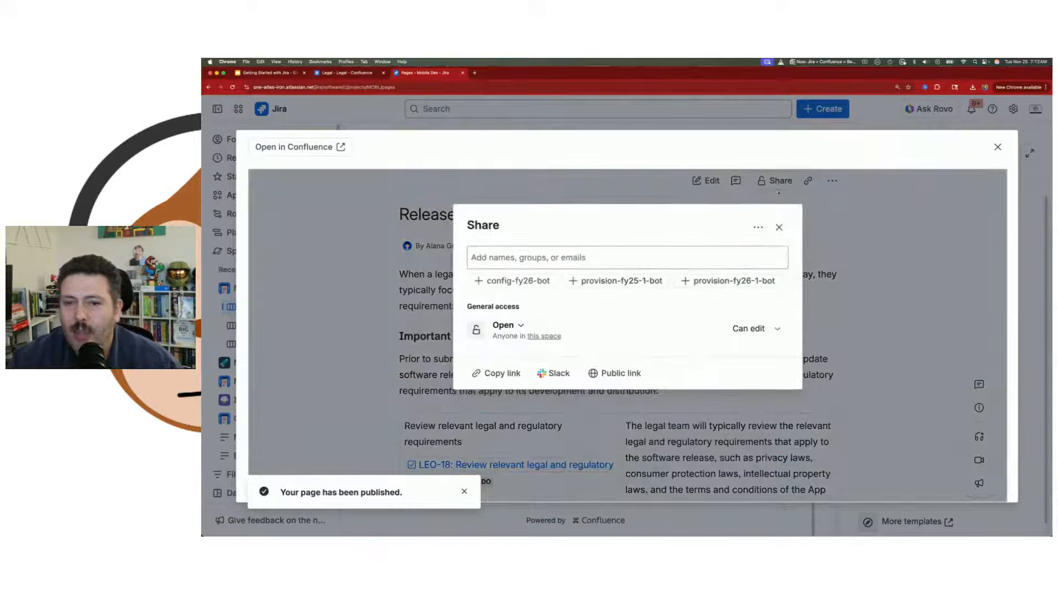
{"action": "left_click", "coordinate": [779, 227]}
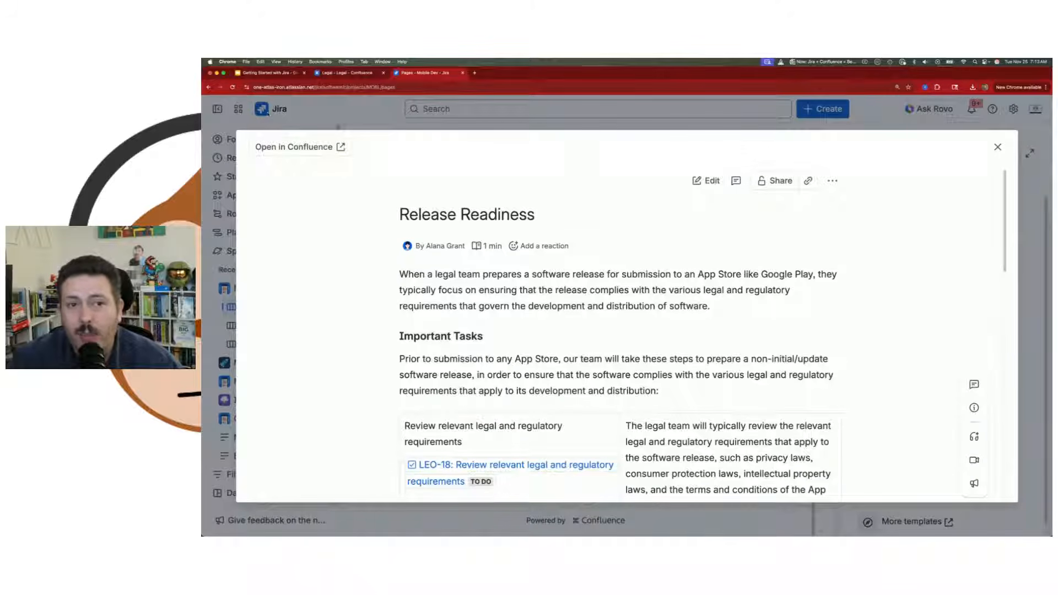
{"action": "left_click", "coordinate": [317, 89]}
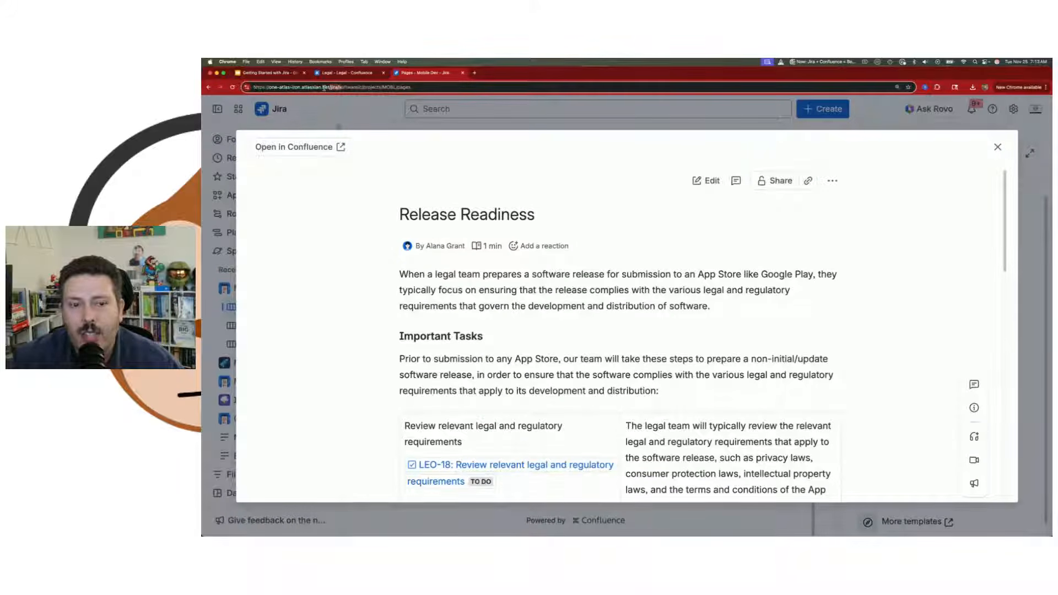
{"action": "left_click", "coordinate": [592, 319]}
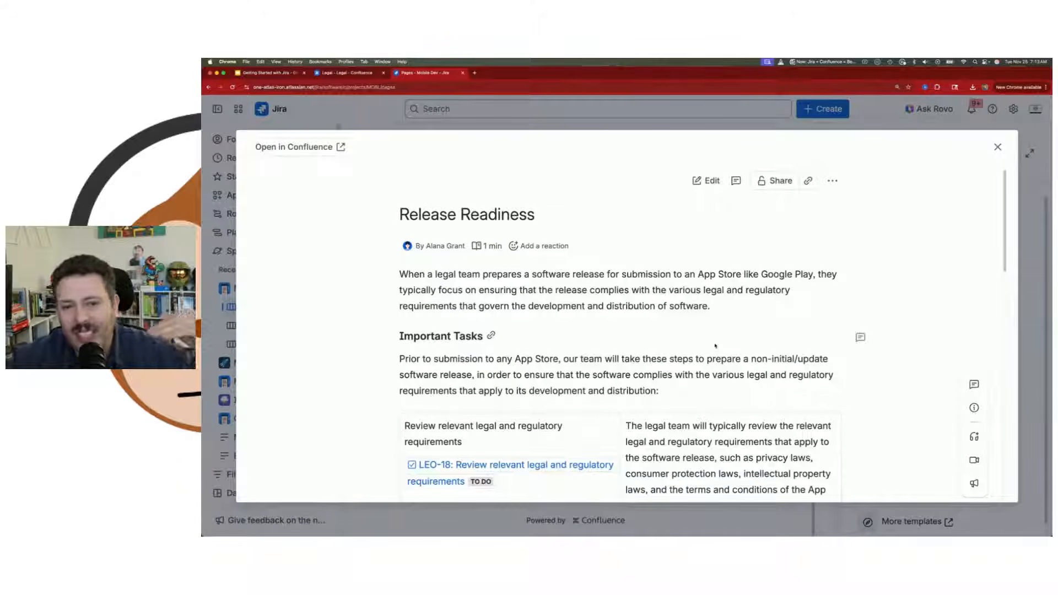
Review the Important Tasks section, then show and close the page's comments and its details
{"action": "scroll", "coordinate": [782, 342], "scroll_direction": "down", "scroll_amount": 5}
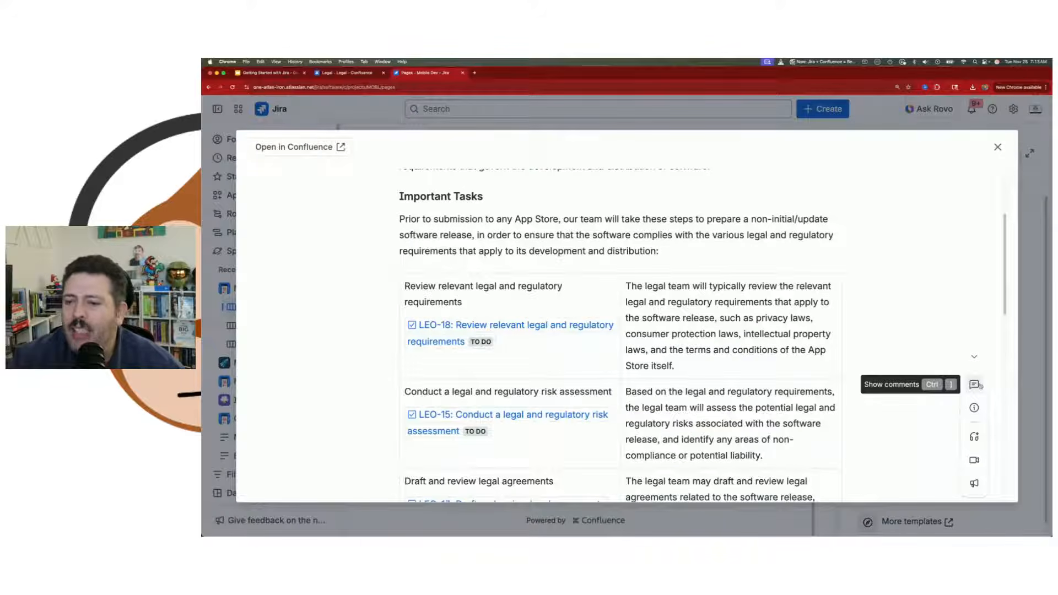
{"action": "left_click", "coordinate": [976, 385]}
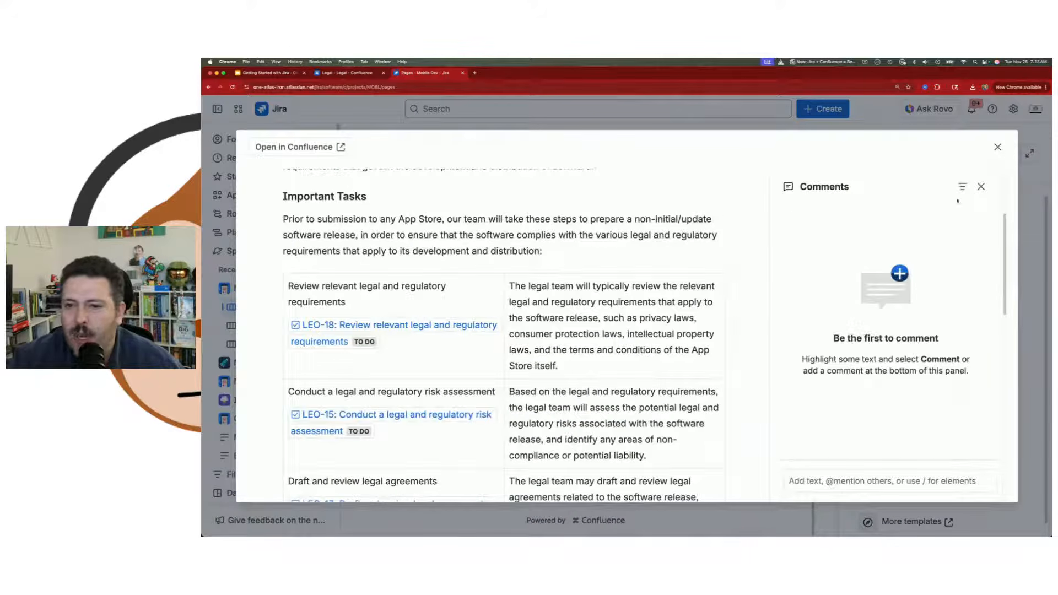
{"action": "left_click", "coordinate": [980, 187]}
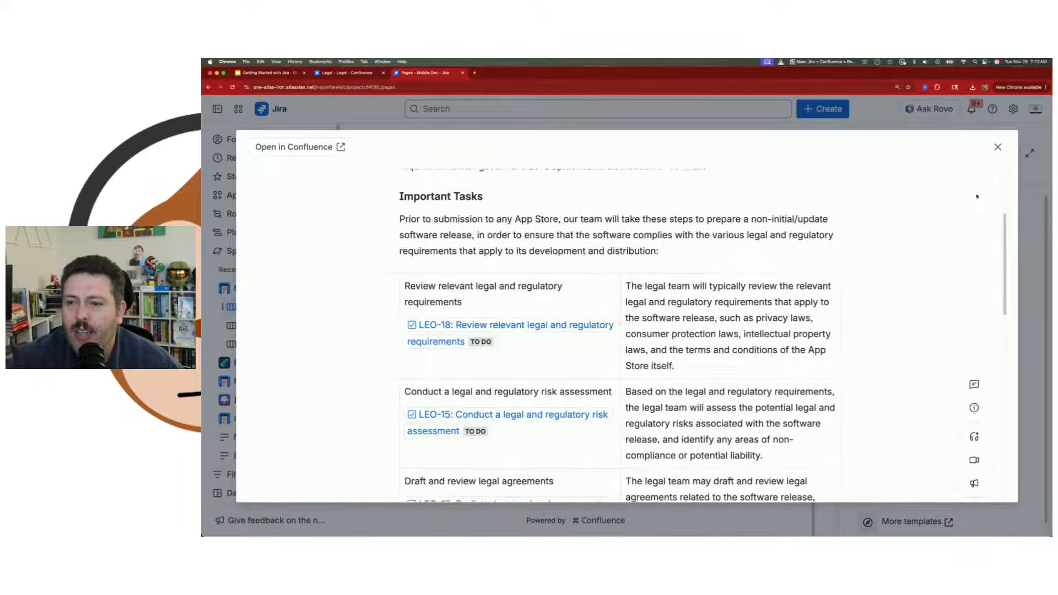
{"action": "left_click", "coordinate": [975, 408]}
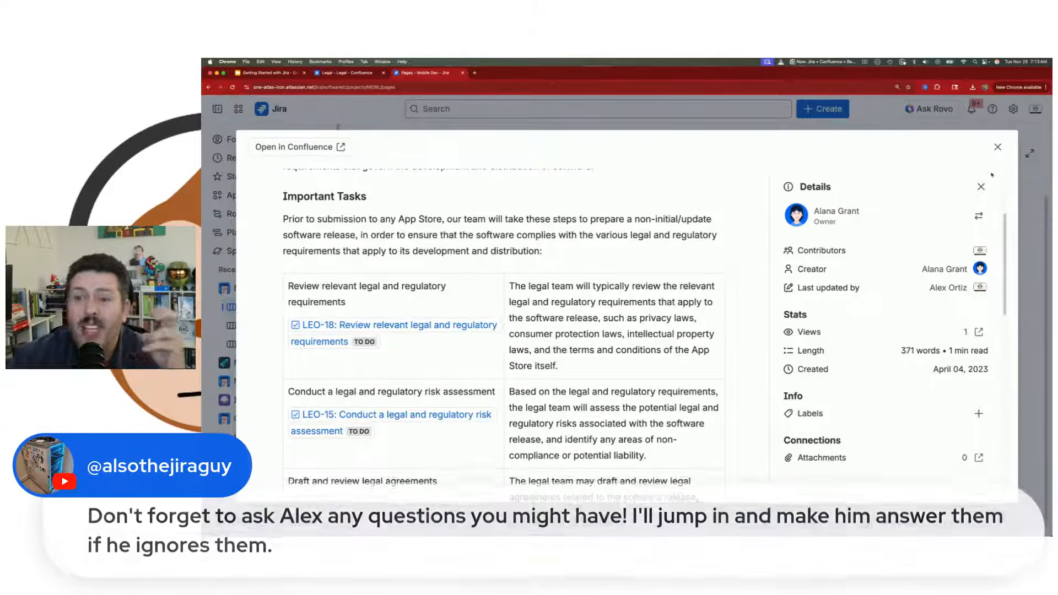
{"action": "left_click", "coordinate": [981, 186]}
{"action": "scroll", "coordinate": [980, 203], "scroll_direction": "down", "scroll_amount": 5}
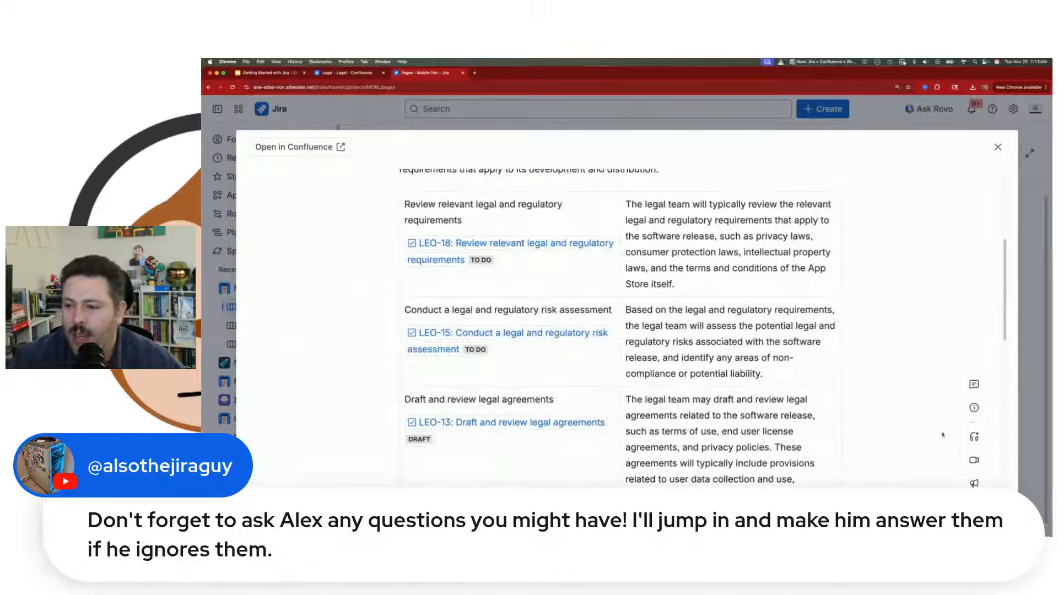
Look at the page's audio briefing player and the Loom video recorder, closing each without starting playback or recording
{"action": "left_click", "coordinate": [975, 436]}
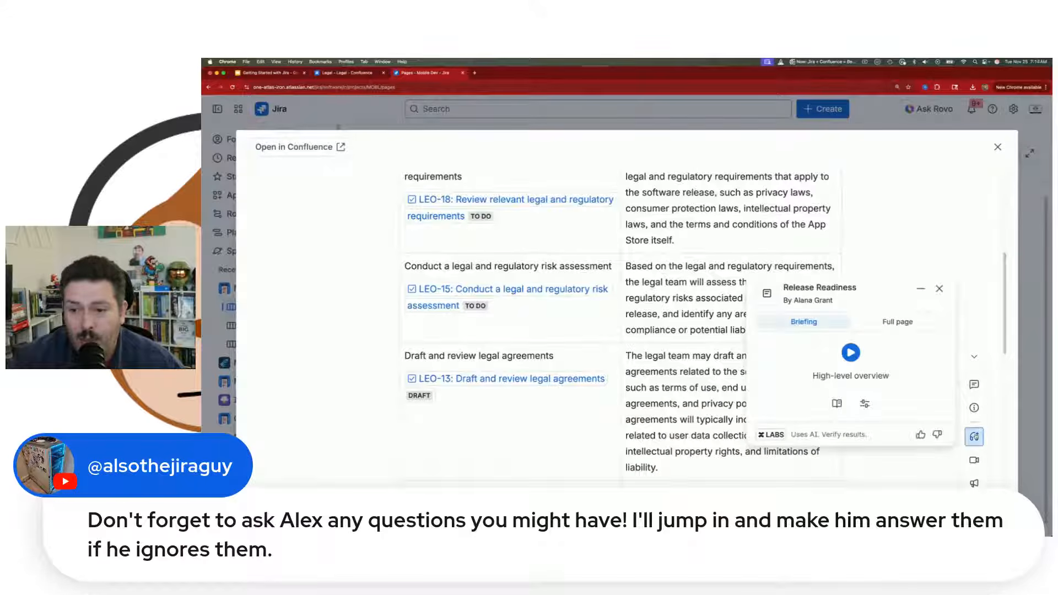
{"action": "left_click", "coordinate": [939, 288]}
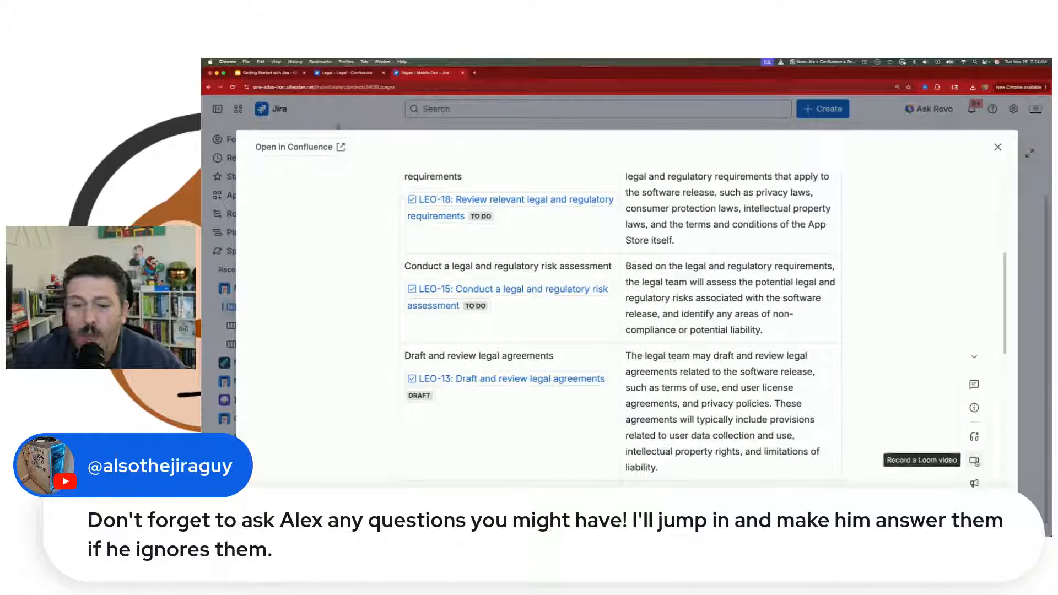
{"action": "left_click", "coordinate": [974, 461]}
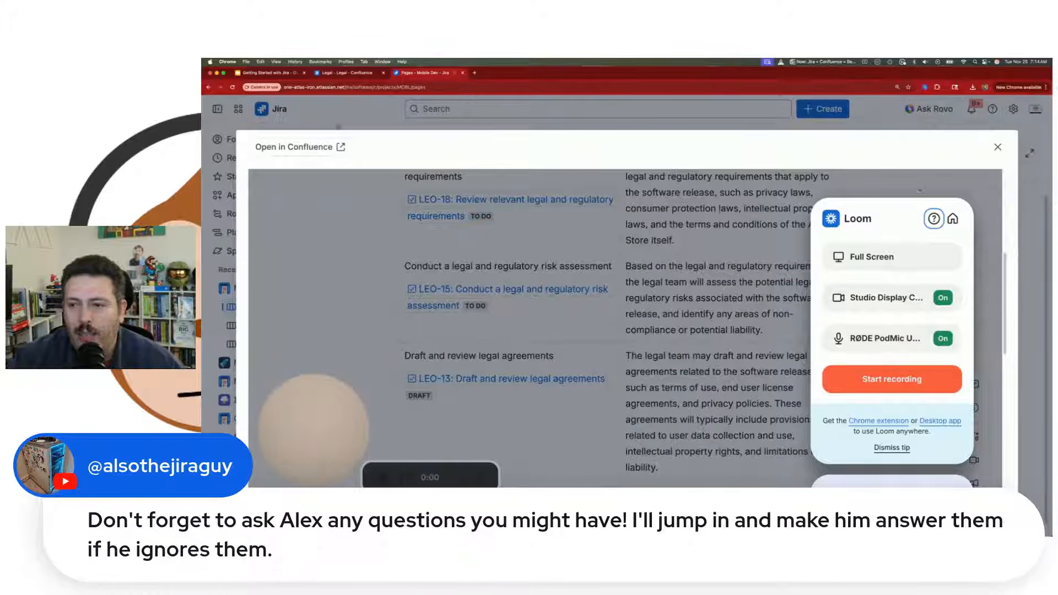
{"action": "left_click", "coordinate": [668, 267]}
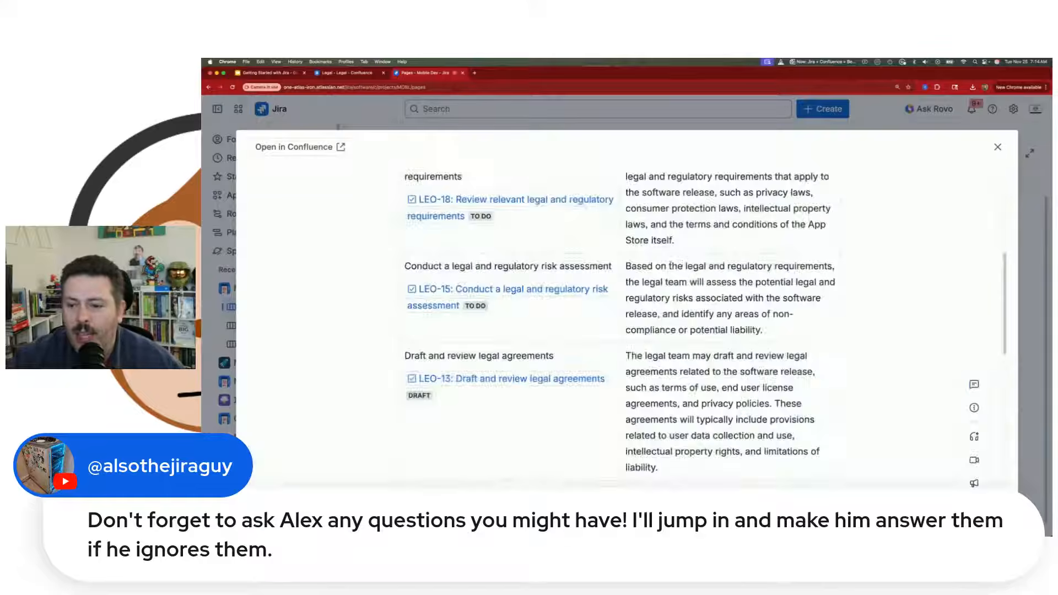
{"action": "scroll", "coordinate": [900, 381], "scroll_direction": "down", "scroll_amount": 1}
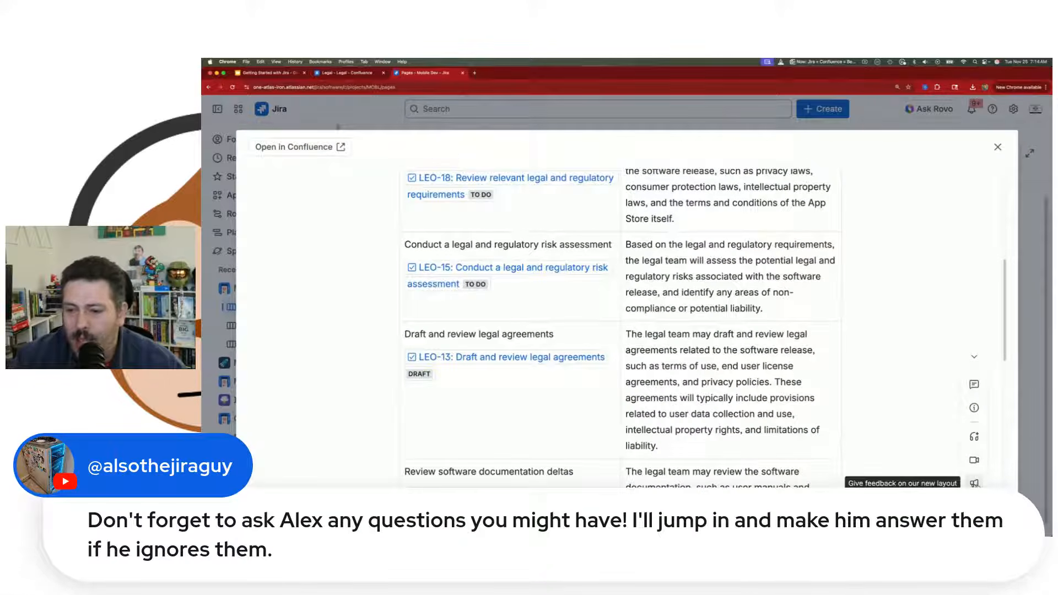
{"action": "scroll", "coordinate": [968, 462], "scroll_direction": "up", "scroll_amount": 5}
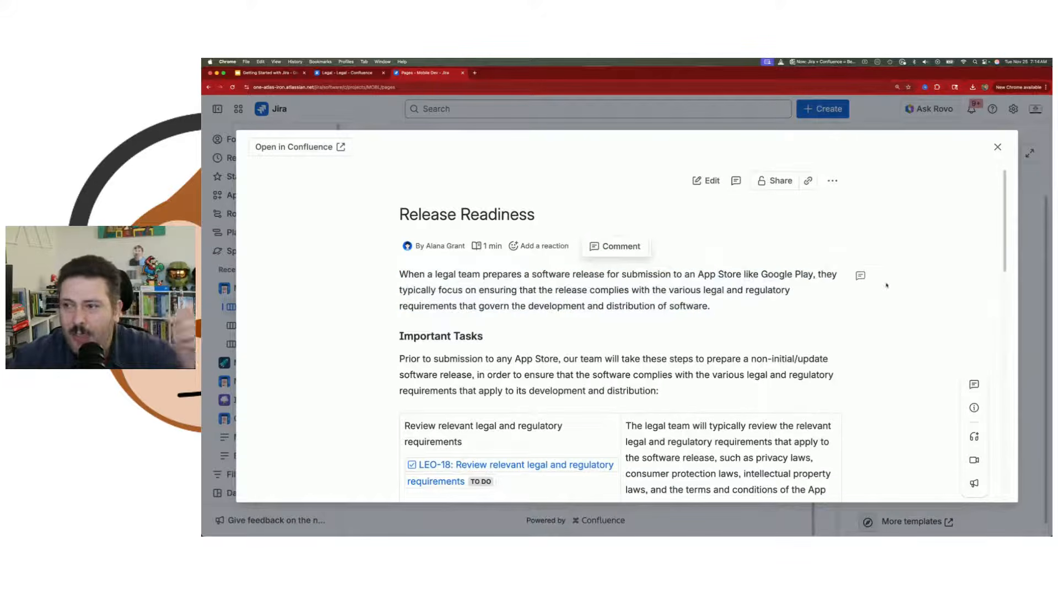
Close Release Readiness, and view the "Get the most out of your documentation space" page before returning to the list
{"action": "left_click", "coordinate": [996, 145]}
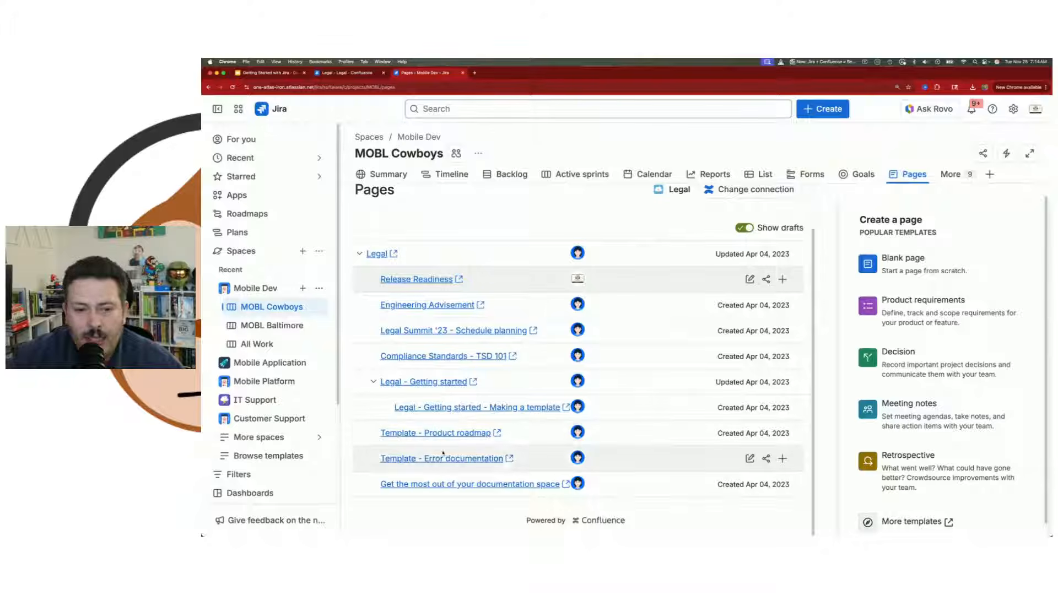
{"action": "left_click", "coordinate": [450, 485]}
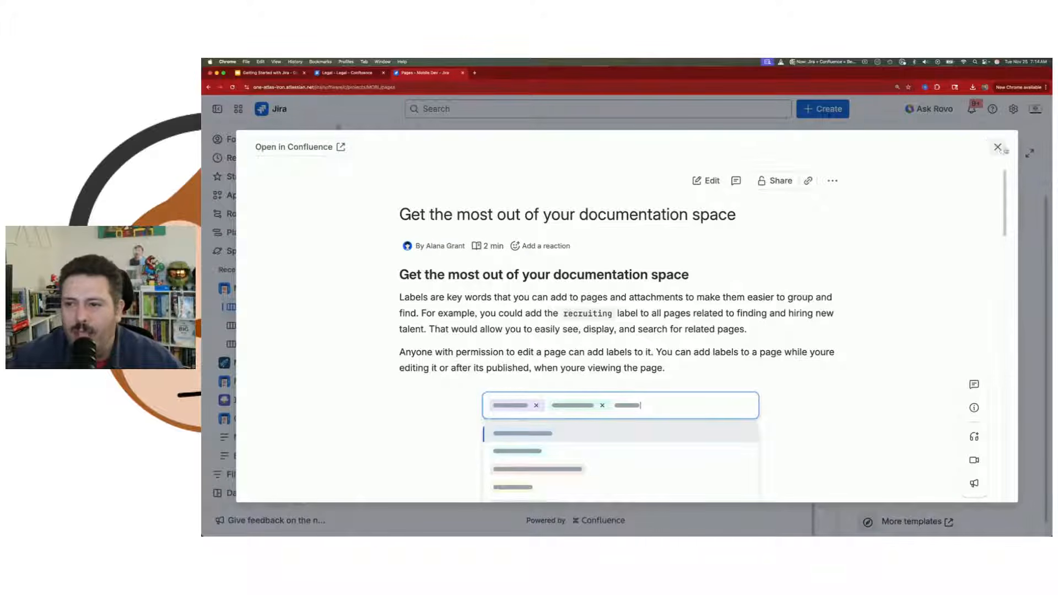
{"action": "left_click", "coordinate": [999, 147]}
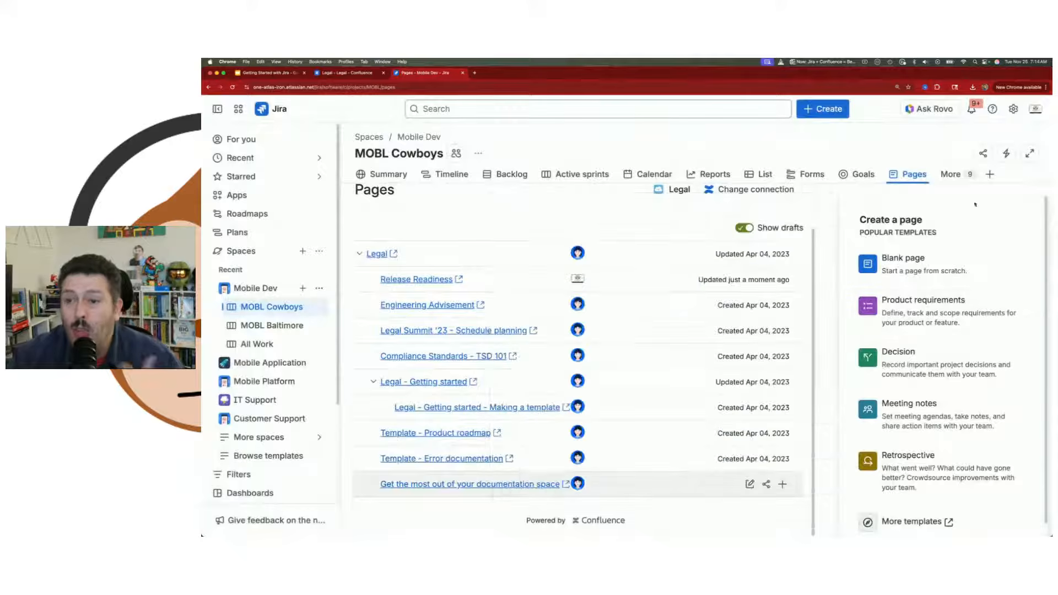
Create and publish a blank page titled "Demo how Jira + Confluence Work Together" with the body text "I can do this."
{"action": "left_click", "coordinate": [930, 270]}
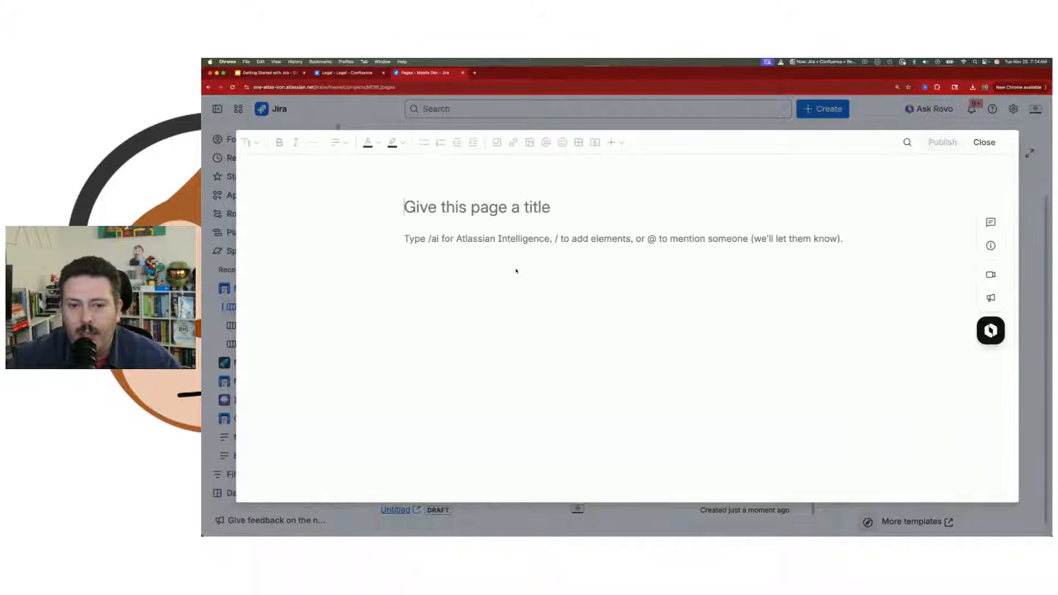
{"action": "type", "text": "Demo "}
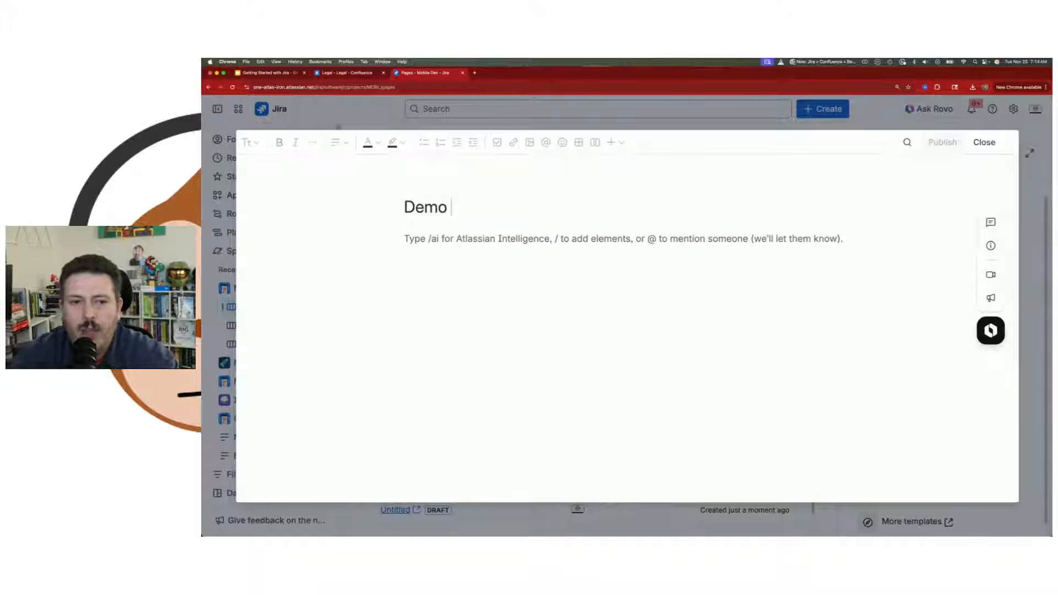
{"action": "type", "text": "how Jira +"}
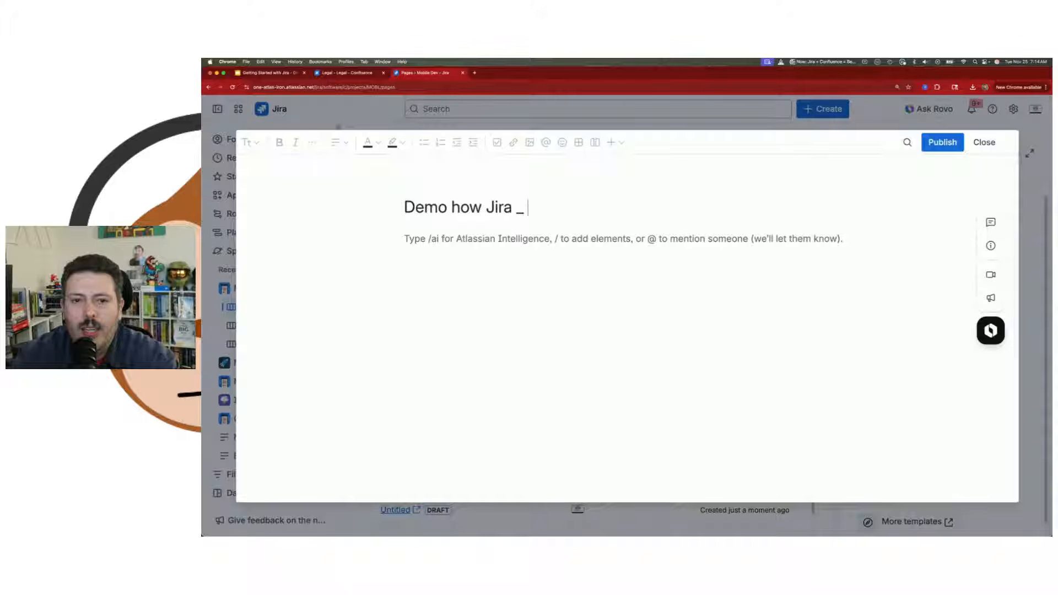
{"action": "type", "text": " Confluence Wo"}
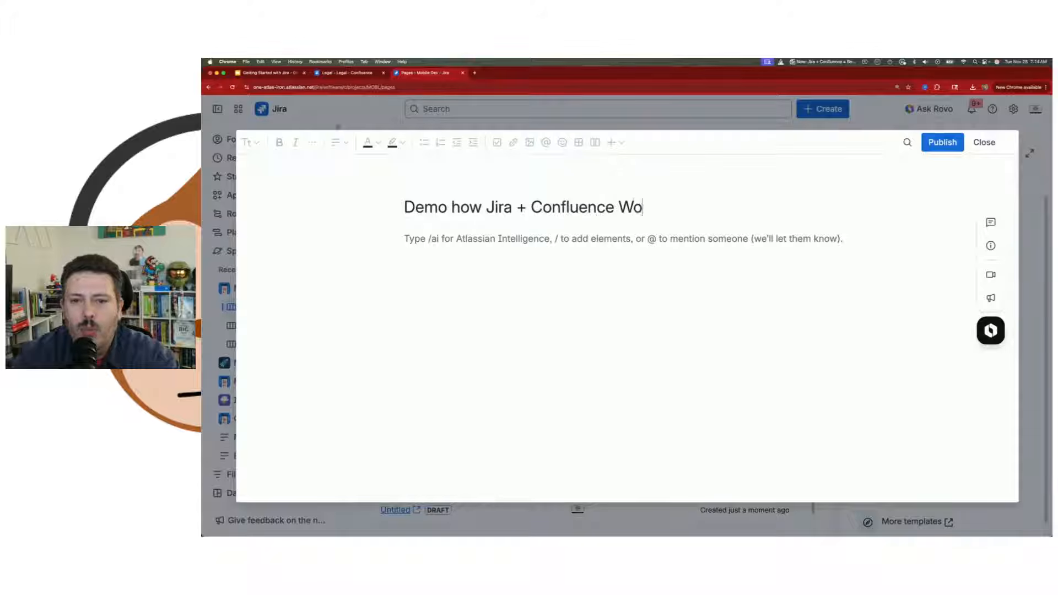
{"action": "type", "text": "rk Together"}
{"action": "key", "text": "Return"}
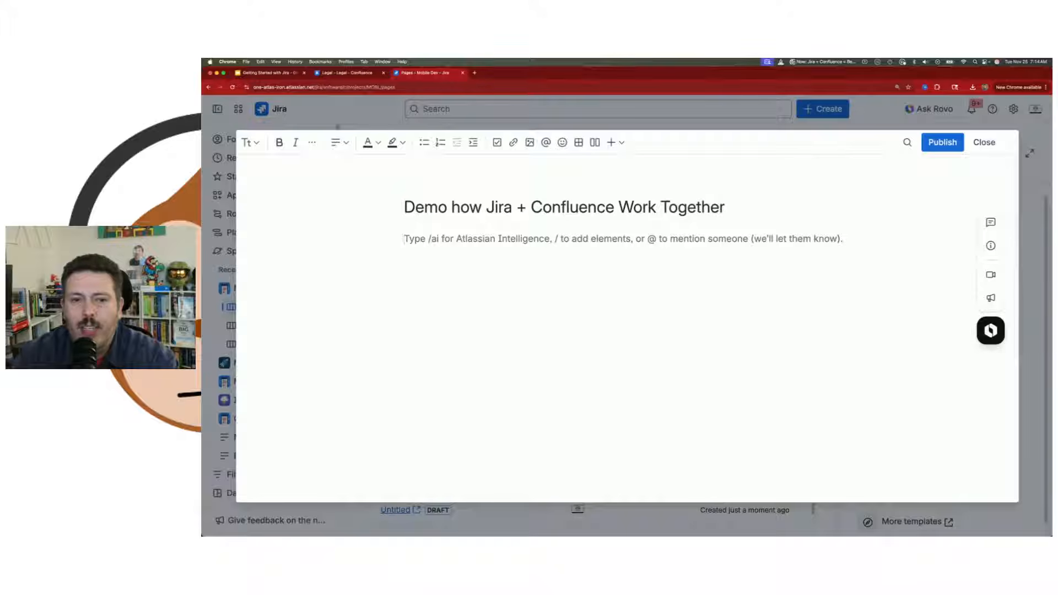
{"action": "type", "text": "I can do this."}
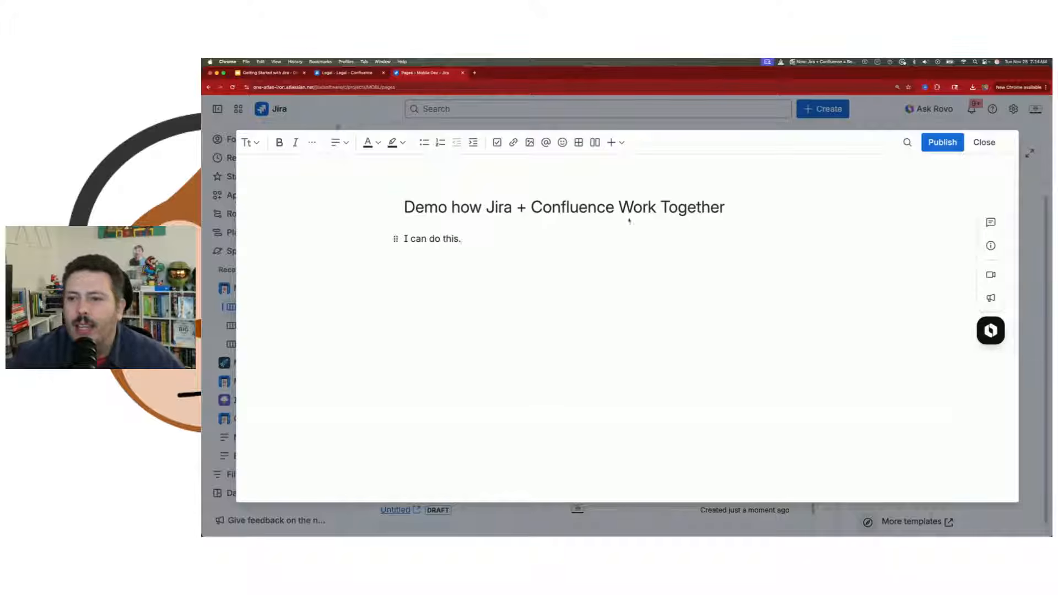
{"action": "left_click", "coordinate": [927, 144]}
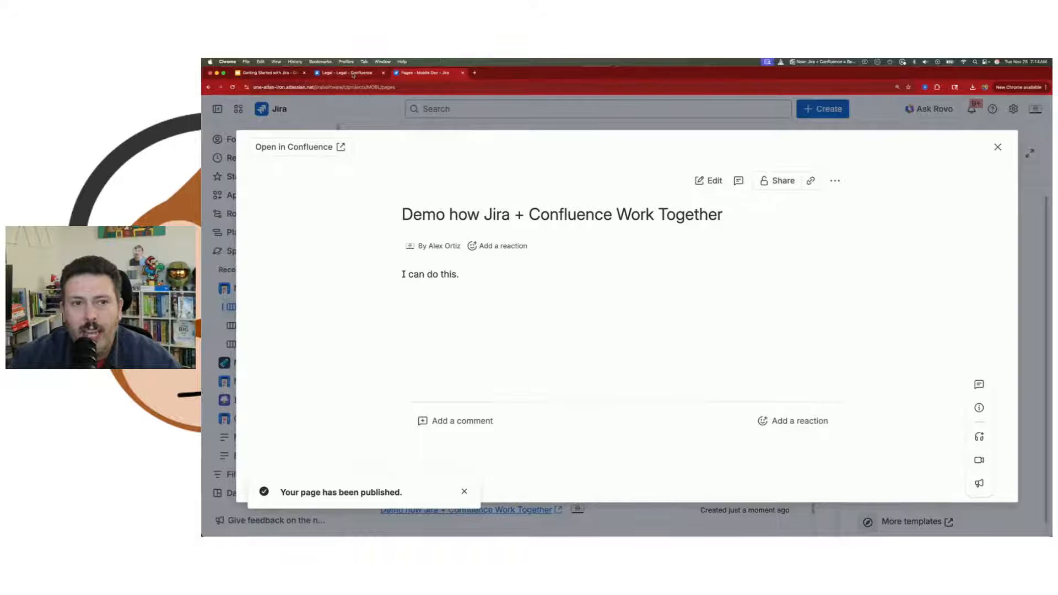
Switch to Confluence, refresh the Legal space, and open the "Demo how Jira + Confluence Work Together" page from its content
{"action": "left_click", "coordinate": [351, 73]}
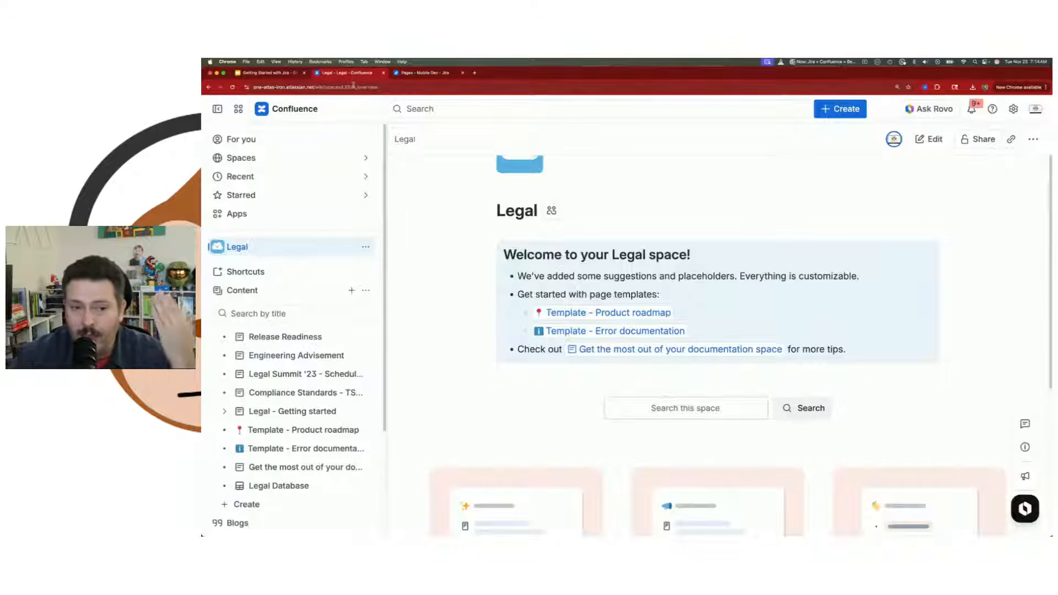
{"action": "left_click", "coordinate": [232, 87]}
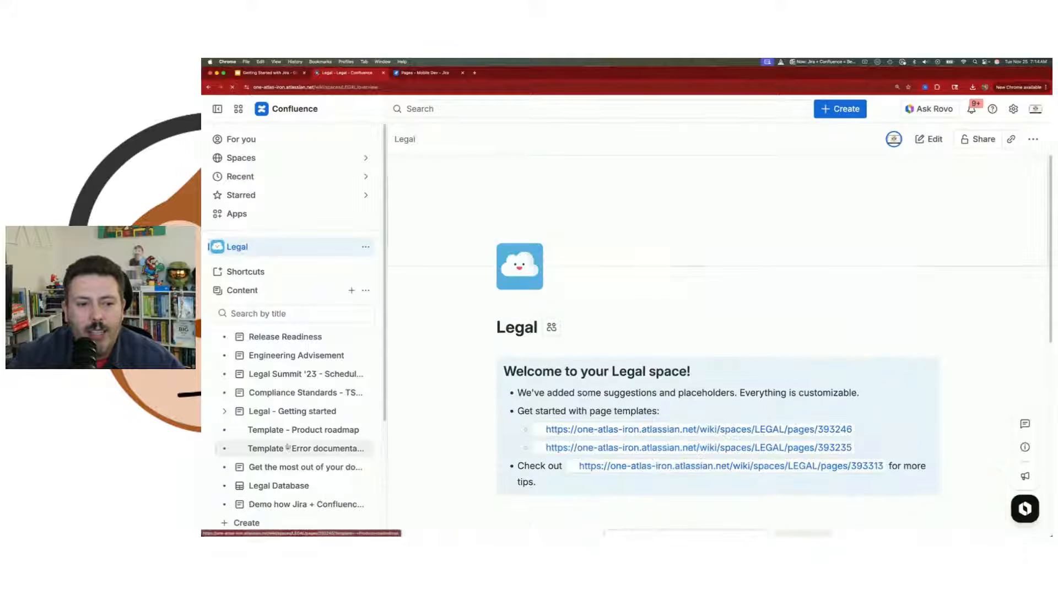
{"action": "scroll", "coordinate": [281, 445], "scroll_direction": "down", "scroll_amount": 2}
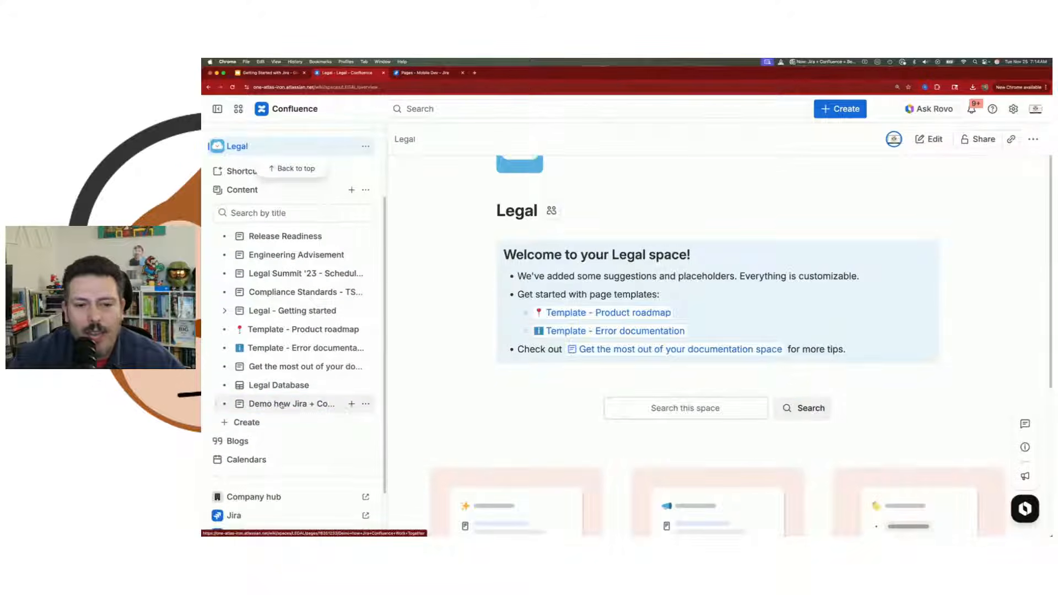
{"action": "left_click", "coordinate": [281, 404]}
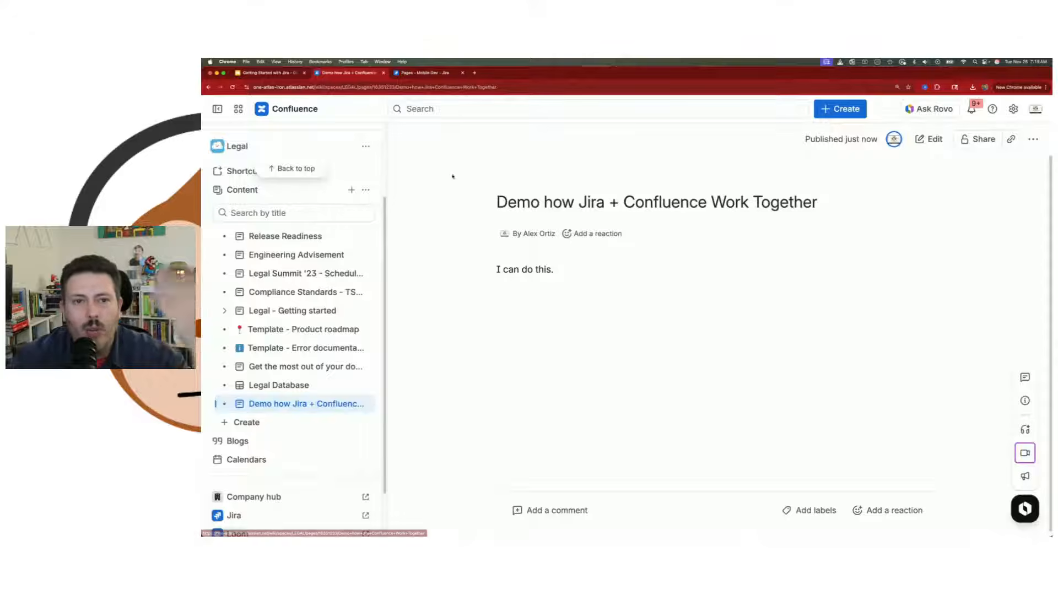
Switch back to Jira and close the preview of the "Demo how Jira + Confluence Work Together" page
{"action": "left_click", "coordinate": [430, 73]}
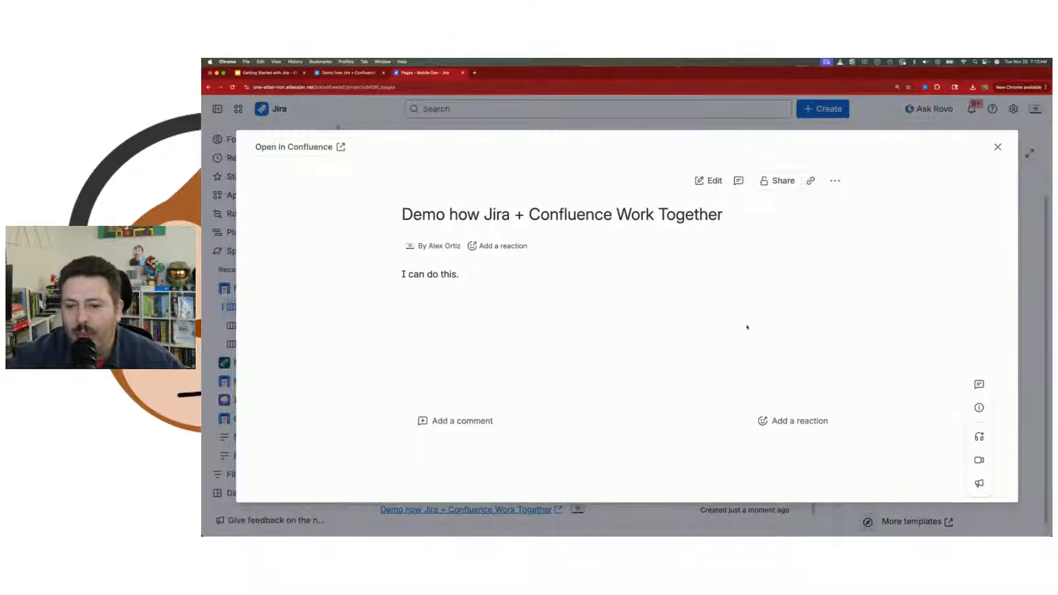
{"action": "left_click", "coordinate": [998, 146]}
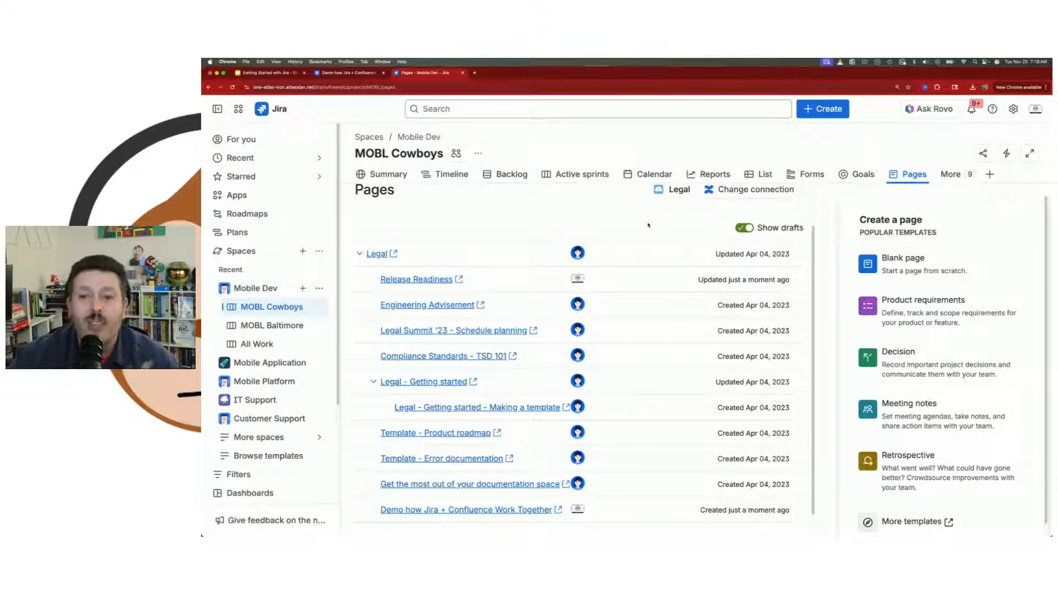
{"action": "scroll", "coordinate": [645, 227], "scroll_direction": "up", "scroll_amount": 2}
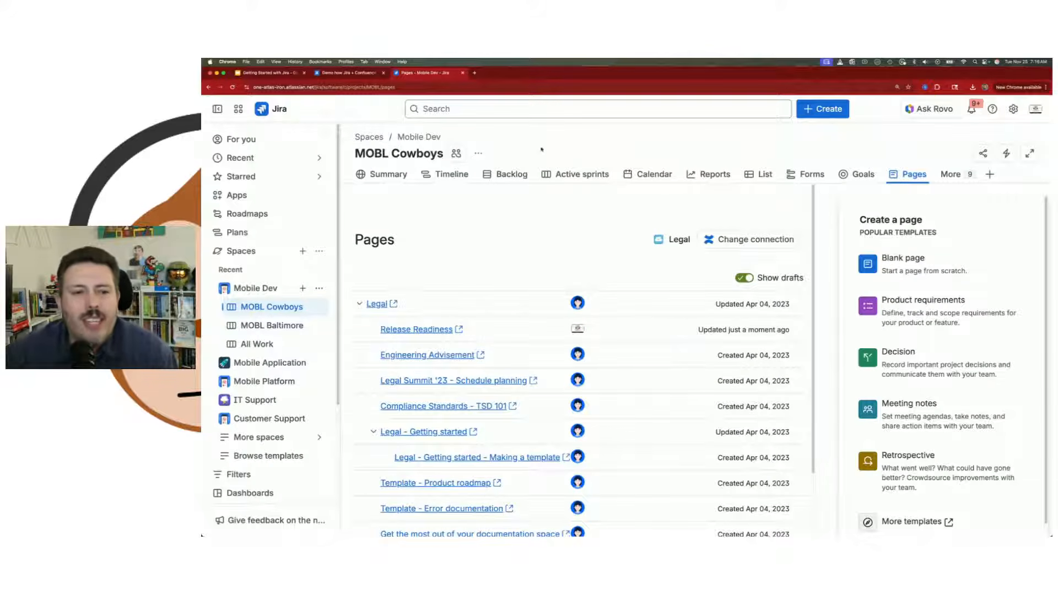
Open work item MOBL-28 from the MOBL Cowboys backlog in its own full view
{"action": "left_click", "coordinate": [501, 176]}
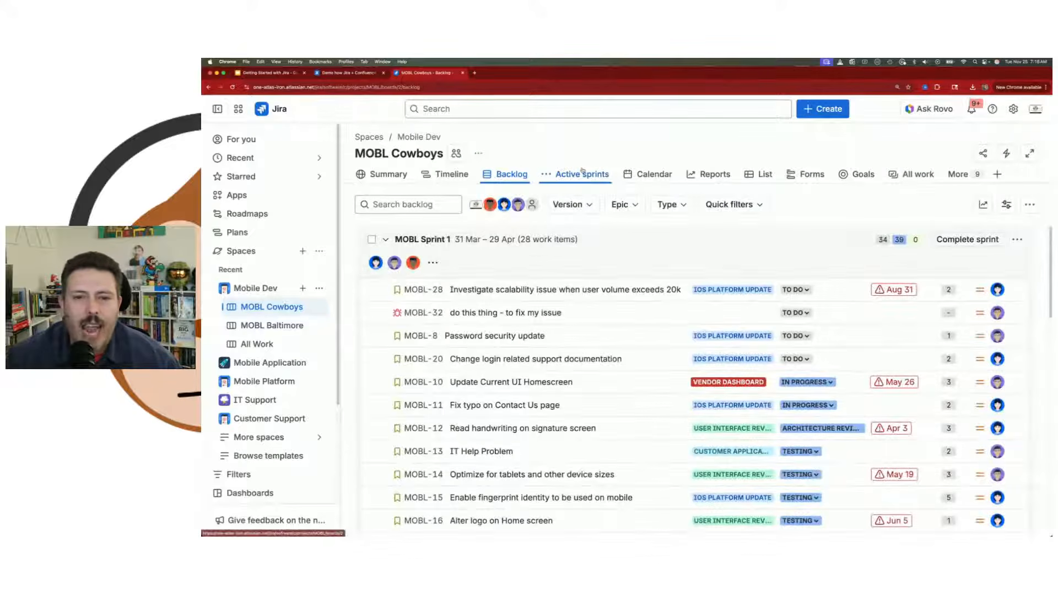
{"action": "left_click", "coordinate": [494, 290]}
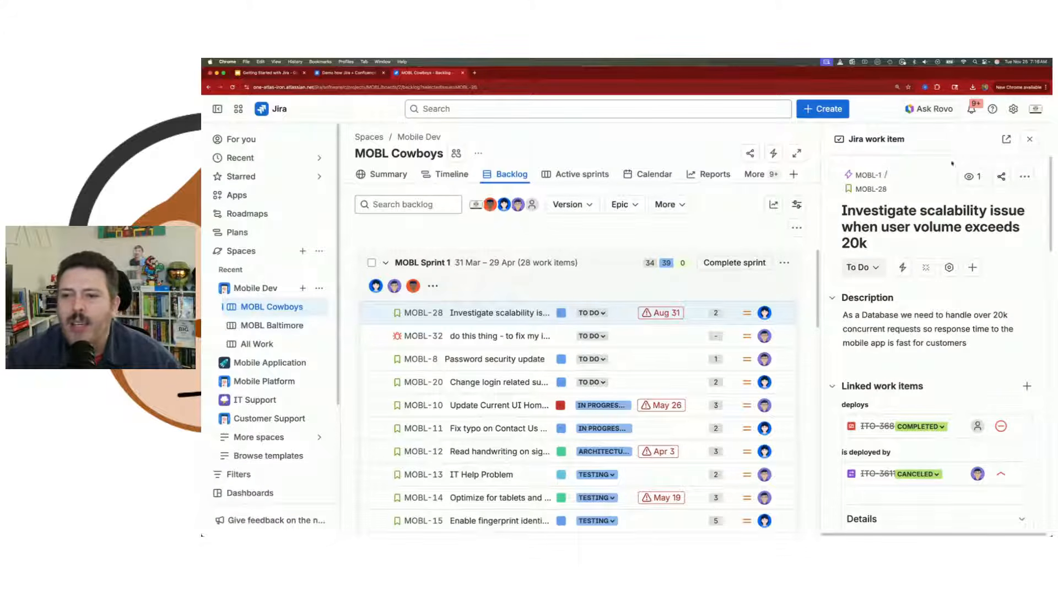
{"action": "left_click", "coordinate": [871, 189]}
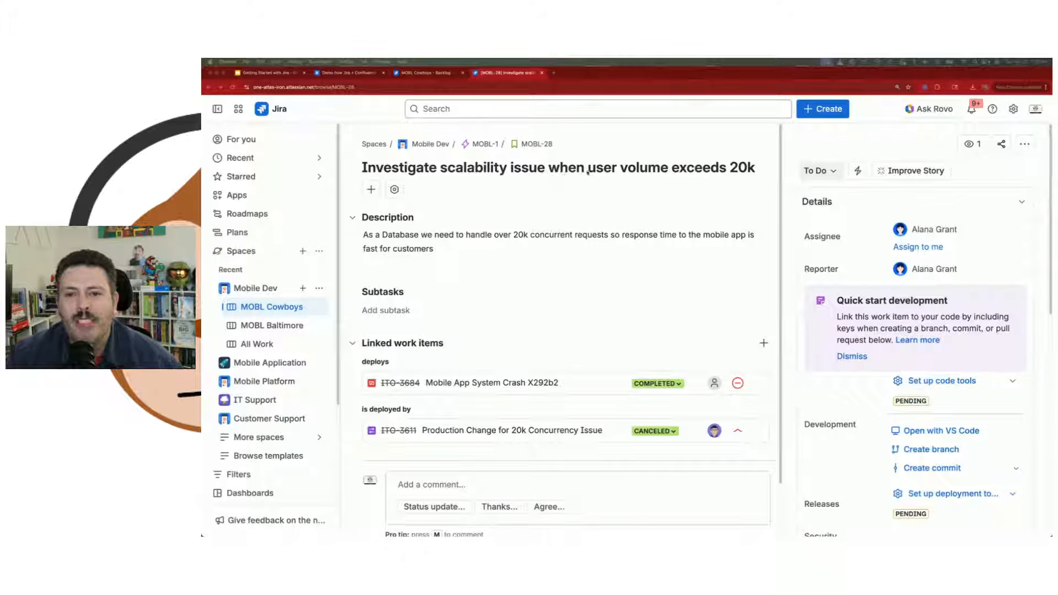
Start creating a new linked Confluence page from work item MOBL-28
{"action": "left_click", "coordinate": [372, 190]}
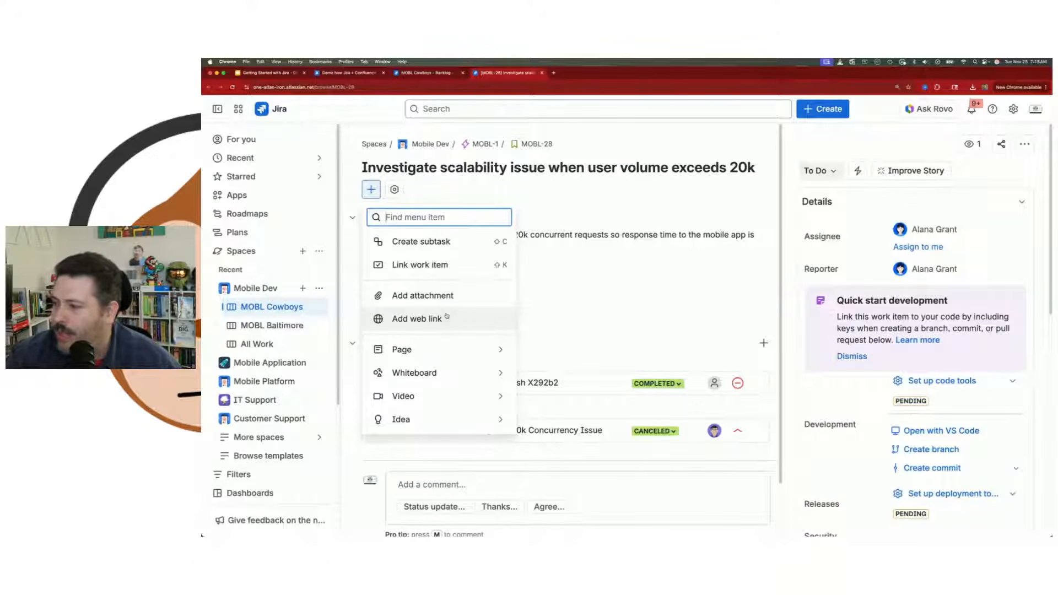
{"action": "left_click", "coordinate": [424, 351]}
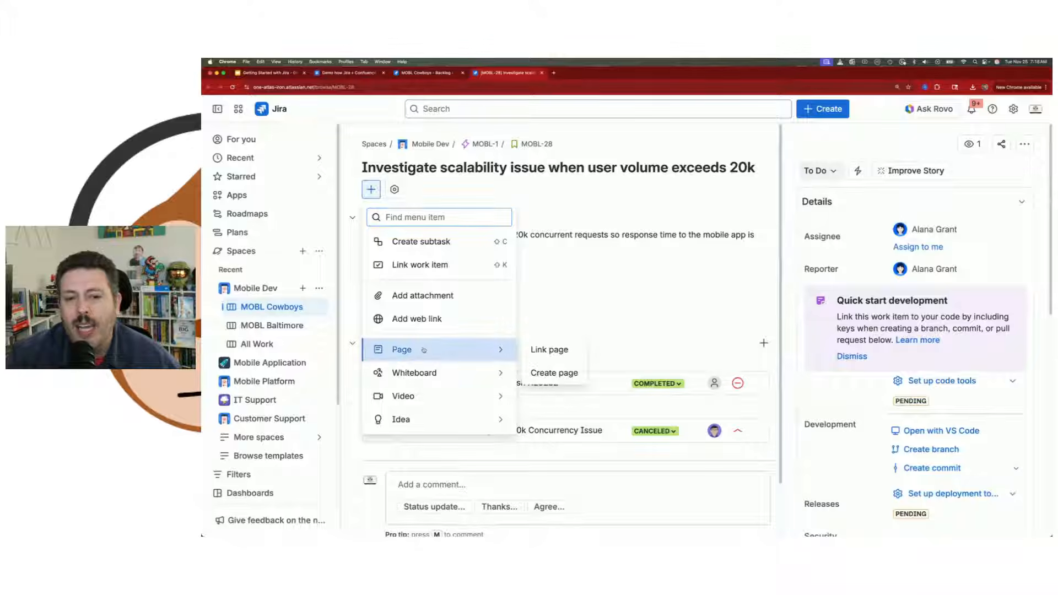
{"action": "left_click", "coordinate": [559, 376]}
{"action": "mouse_move", "coordinate": [559, 378]}
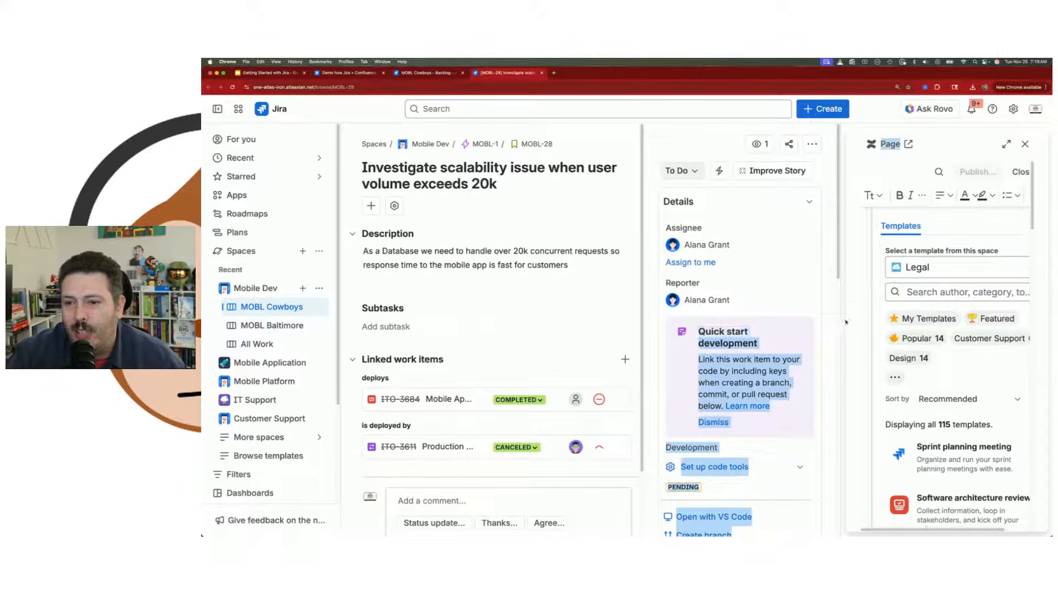
Try to widen the new page's panel, reducing the browser zoom and restoring it
{"action": "key", "text": "super+minus"}
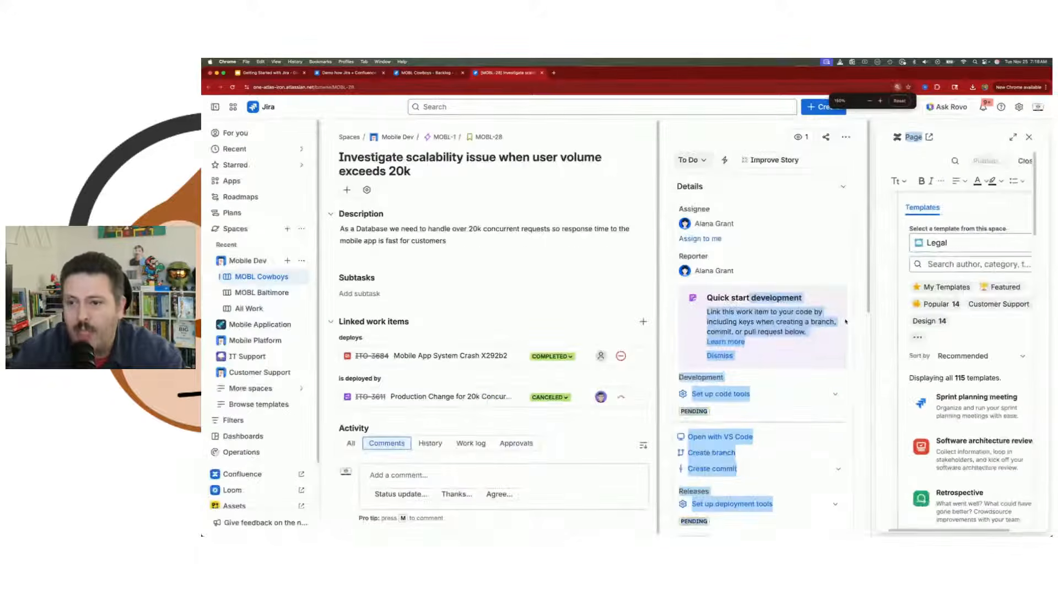
{"action": "left_click", "coordinate": [872, 145]}
{"action": "left_click_drag", "start_coordinate": [872, 145], "coordinate": [882, 462]}
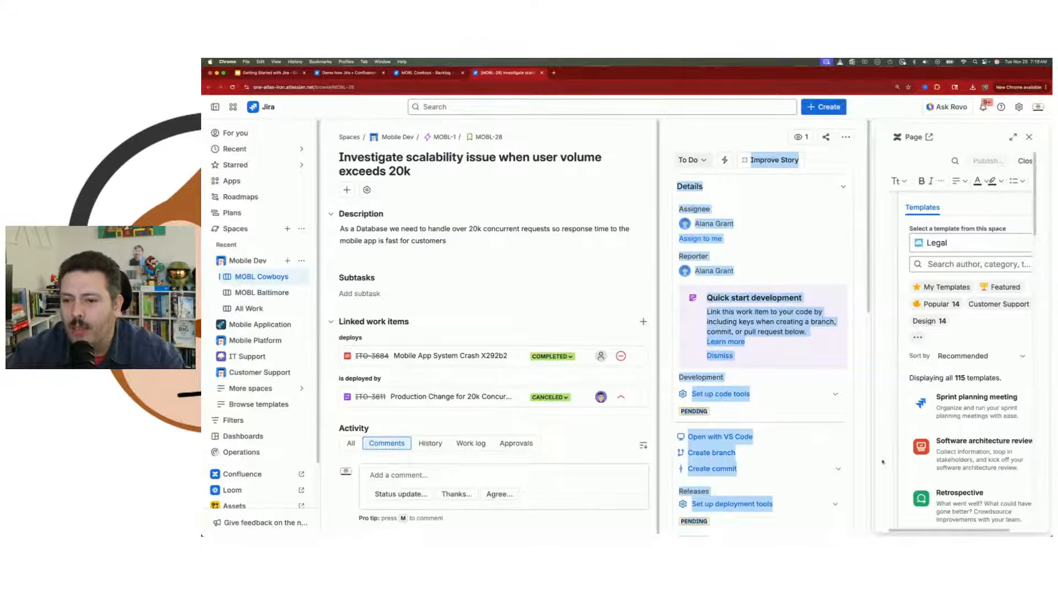
{"action": "left_click", "coordinate": [891, 342]}
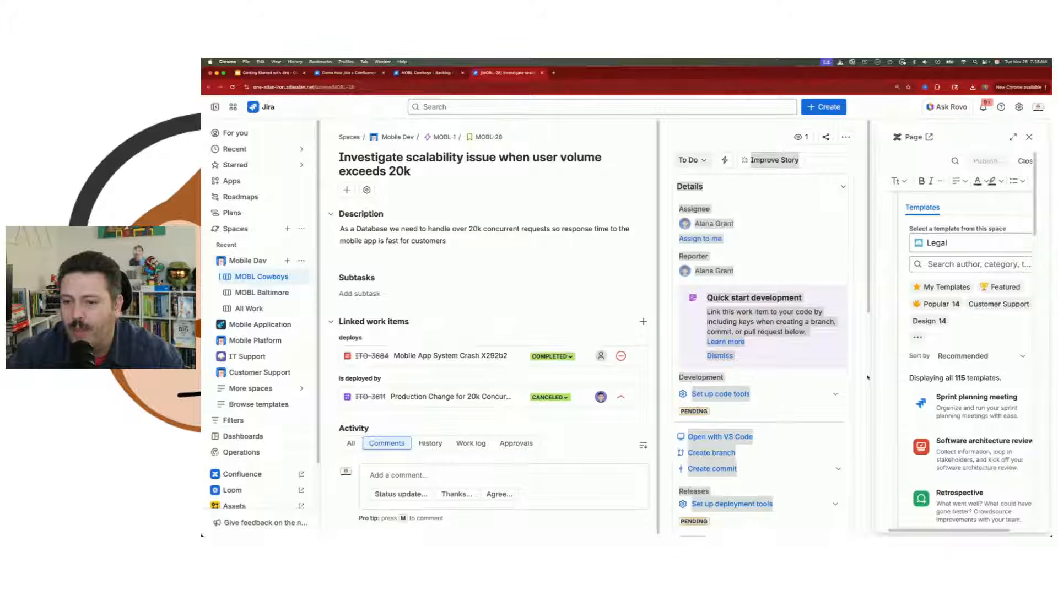
{"action": "key", "text": "super+minus"}
{"action": "key", "text": "super+equal"}
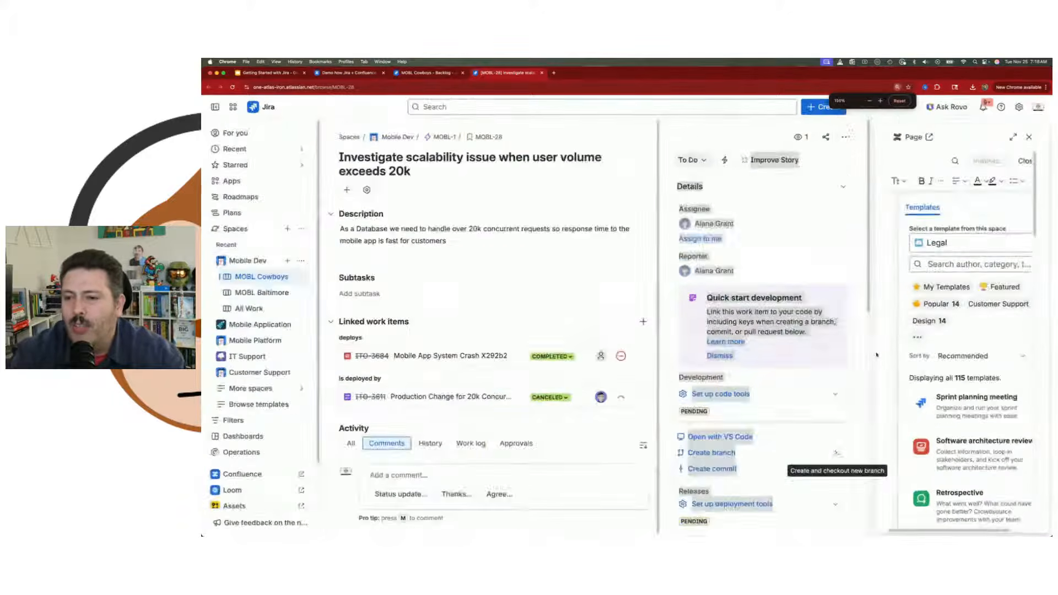
{"action": "key", "text": "super+equal"}
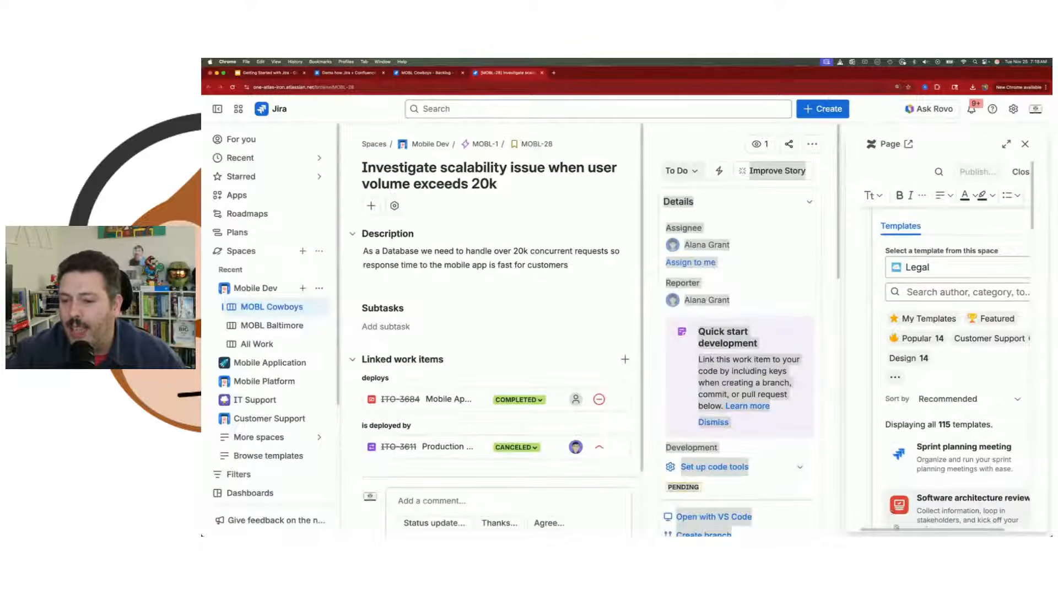
Look through the page templates offered for the Legal space
{"action": "scroll", "coordinate": [951, 531], "scroll_direction": "right", "scroll_amount": 2}
{"action": "scroll", "coordinate": [950, 531], "scroll_direction": "left", "scroll_amount": 2}
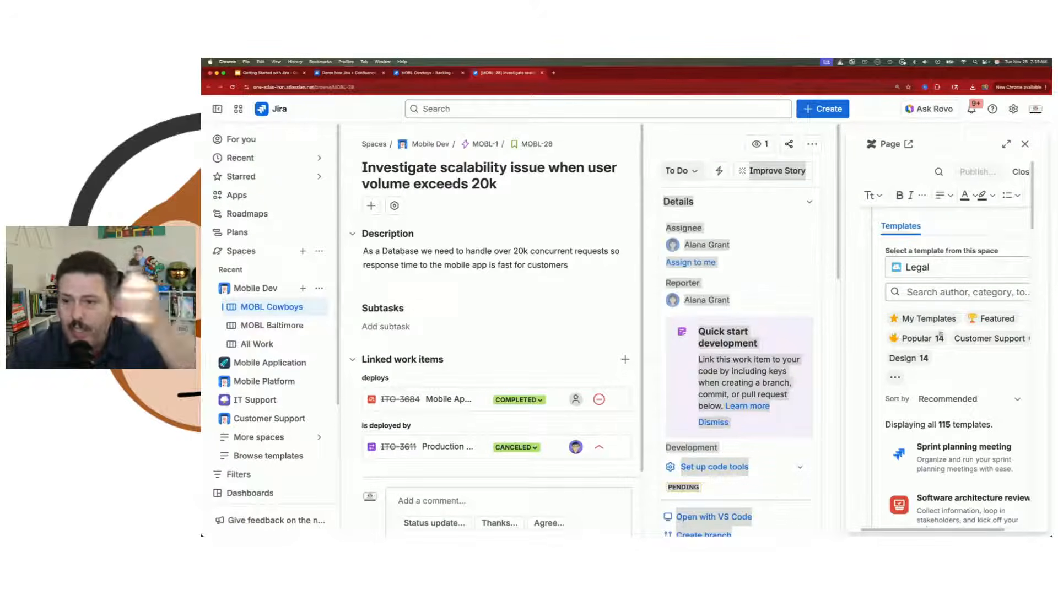
{"action": "scroll", "coordinate": [946, 367], "scroll_direction": "down", "scroll_amount": 6}
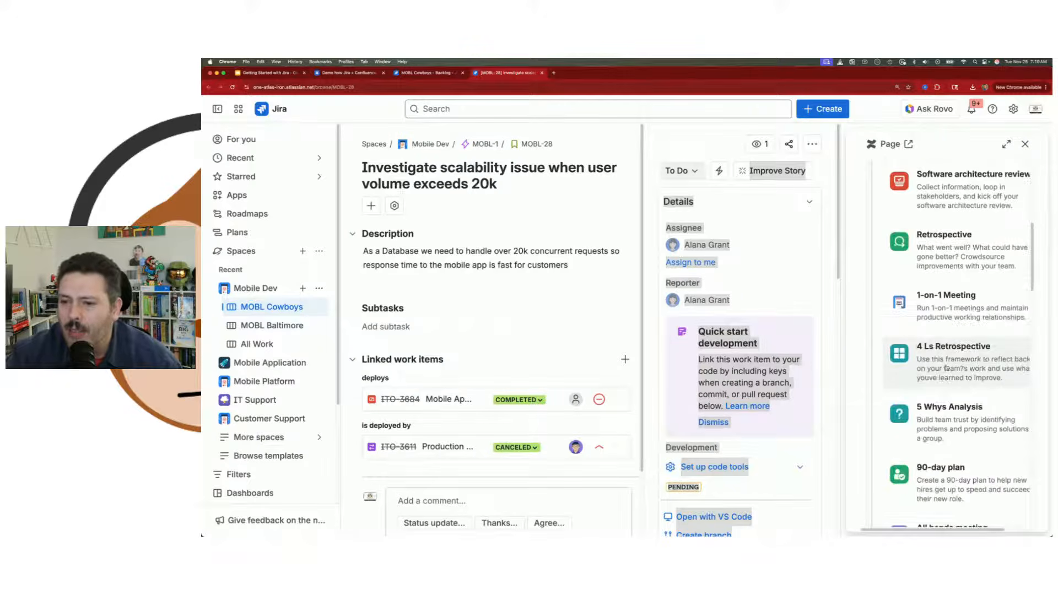
{"action": "scroll", "coordinate": [947, 367], "scroll_direction": "up", "scroll_amount": 3}
{"action": "scroll", "coordinate": [947, 367], "scroll_direction": "up", "scroll_amount": 4}
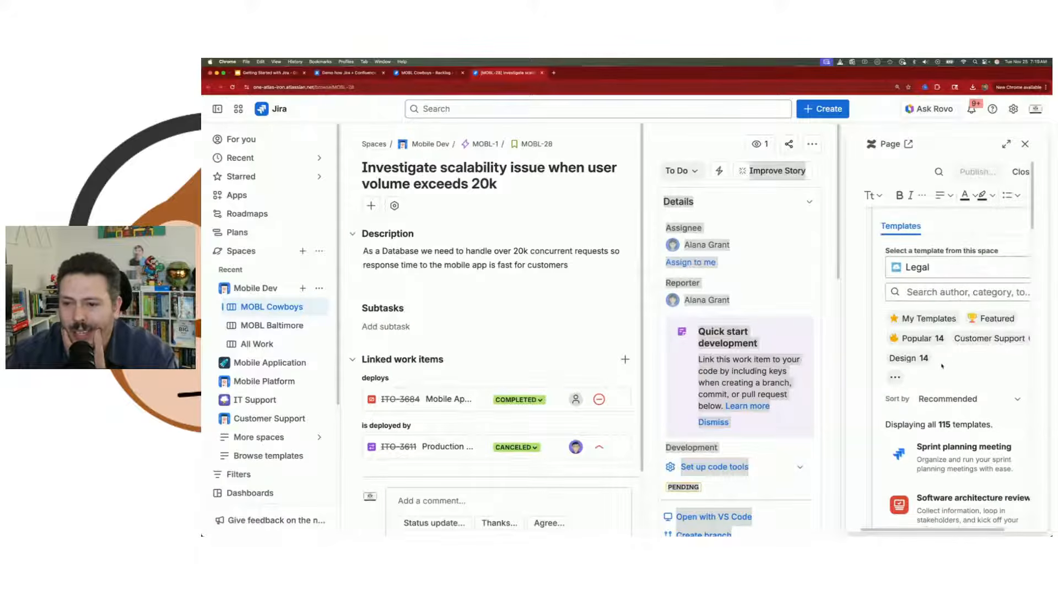
{"action": "scroll", "coordinate": [942, 366], "scroll_direction": "down", "scroll_amount": 15}
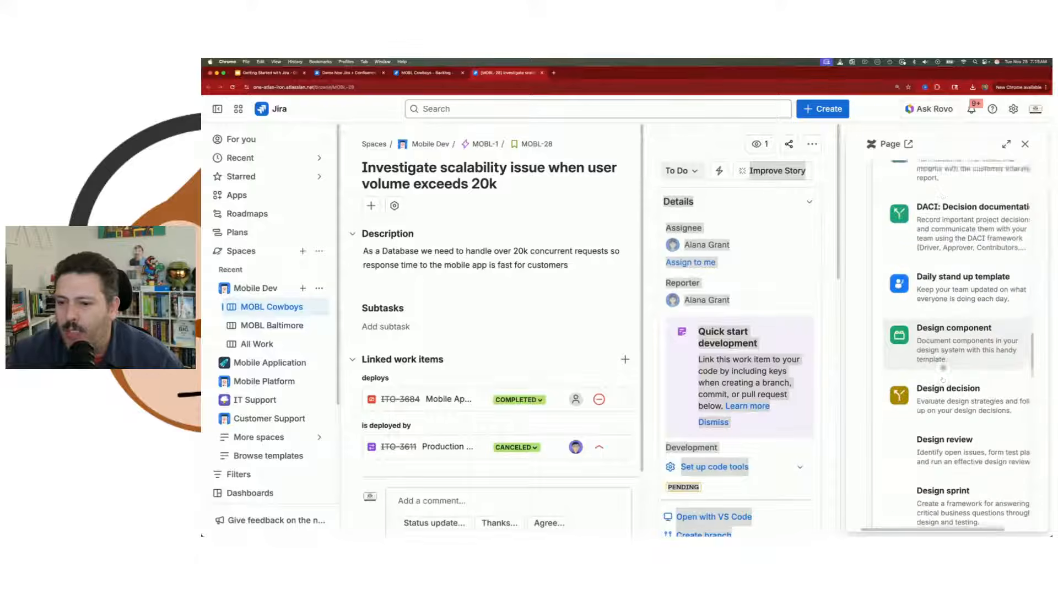
{"action": "scroll", "coordinate": [943, 368], "scroll_direction": "down", "scroll_amount": 5}
{"action": "scroll", "coordinate": [940, 365], "scroll_direction": "up", "scroll_amount": 12}
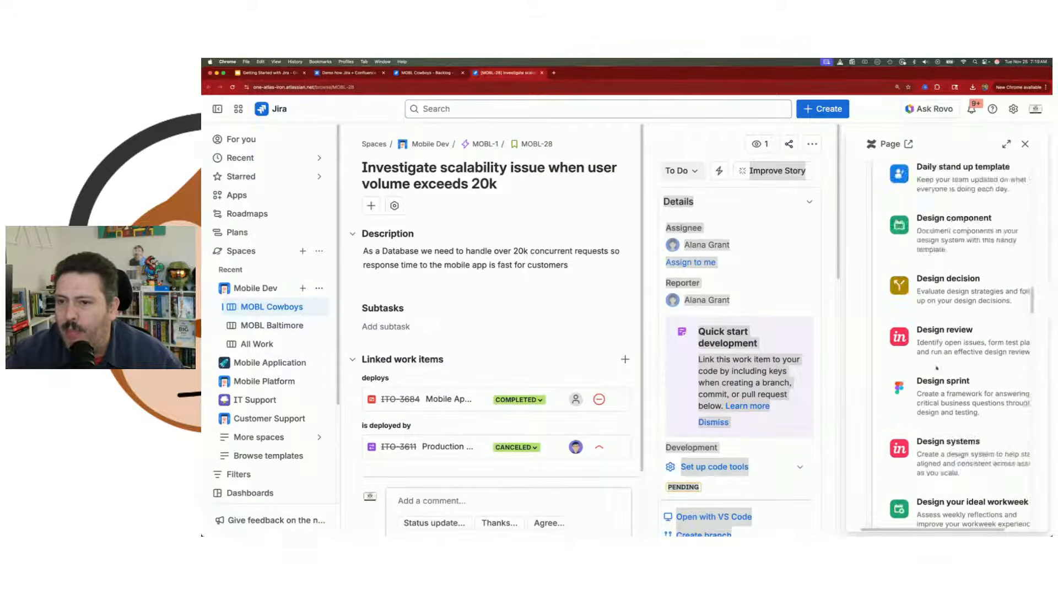
{"action": "scroll", "coordinate": [940, 358], "scroll_direction": "up", "scroll_amount": 10}
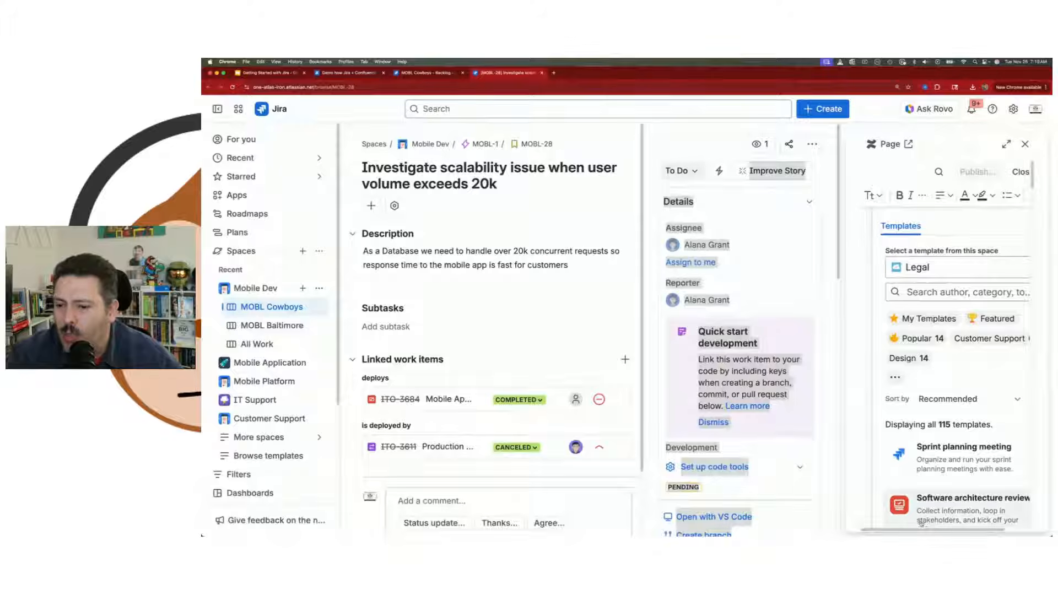
Close the template list to leave only the blank page editor
{"action": "scroll", "coordinate": [955, 532], "scroll_direction": "right", "scroll_amount": 3}
{"action": "scroll", "coordinate": [955, 533], "scroll_direction": "right", "scroll_amount": 1}
{"action": "left_click", "coordinate": [1011, 226]}
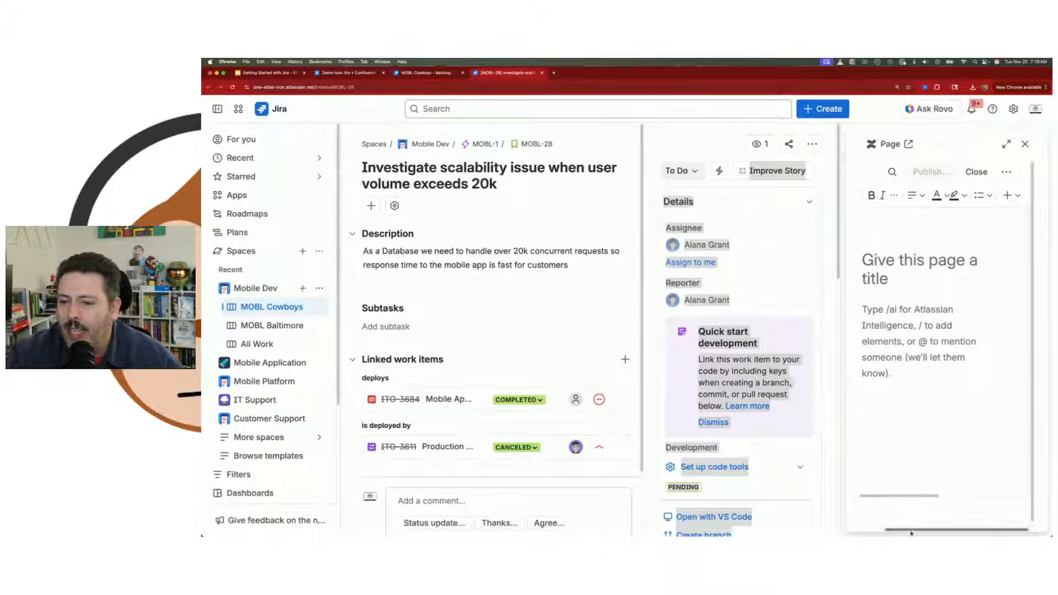
Try to widen the page panel, and collapse Jira's navigation sidebar to free up space
{"action": "scroll", "coordinate": [870, 530], "scroll_direction": "left", "scroll_amount": 3}
{"action": "left_click_drag", "start_coordinate": [870, 530], "coordinate": [852, 172]}
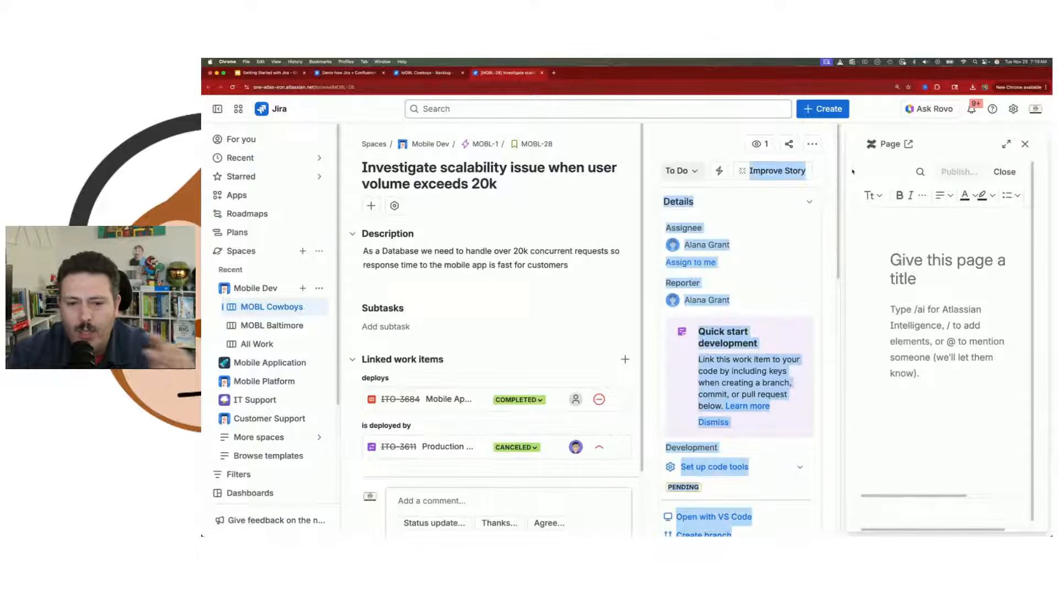
{"action": "left_click", "coordinate": [219, 110]}
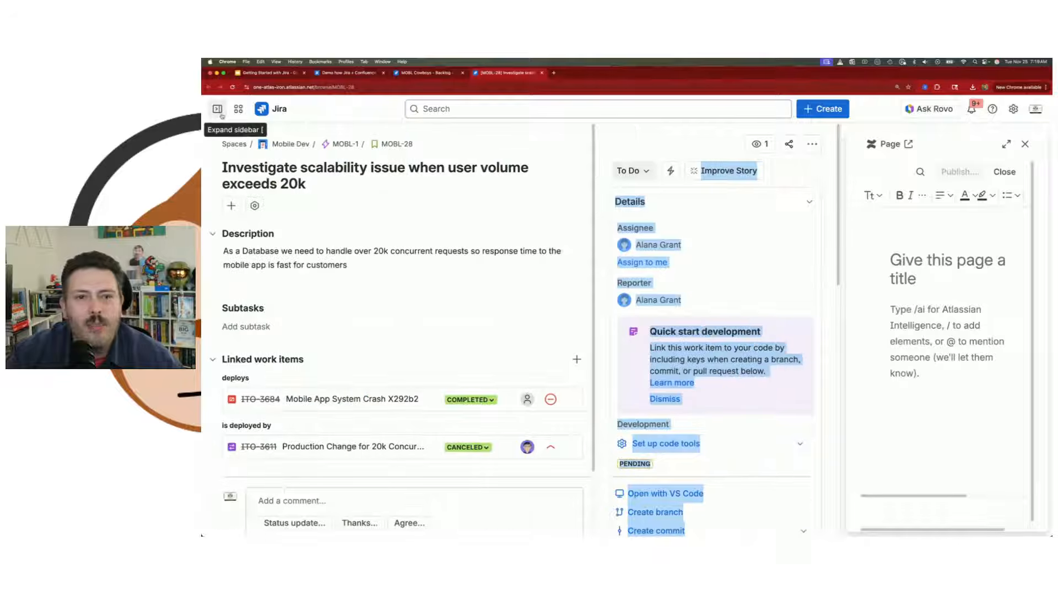
Hide and restore the work item's details section, and try again to widen the page panel
{"action": "left_click", "coordinate": [600, 152]}
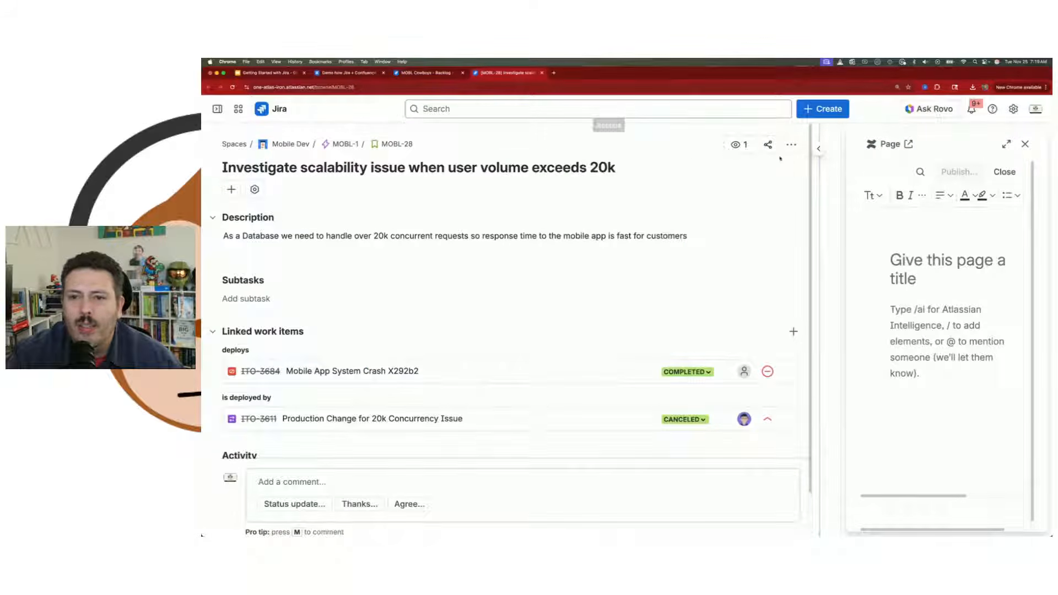
{"action": "left_click", "coordinate": [819, 148]}
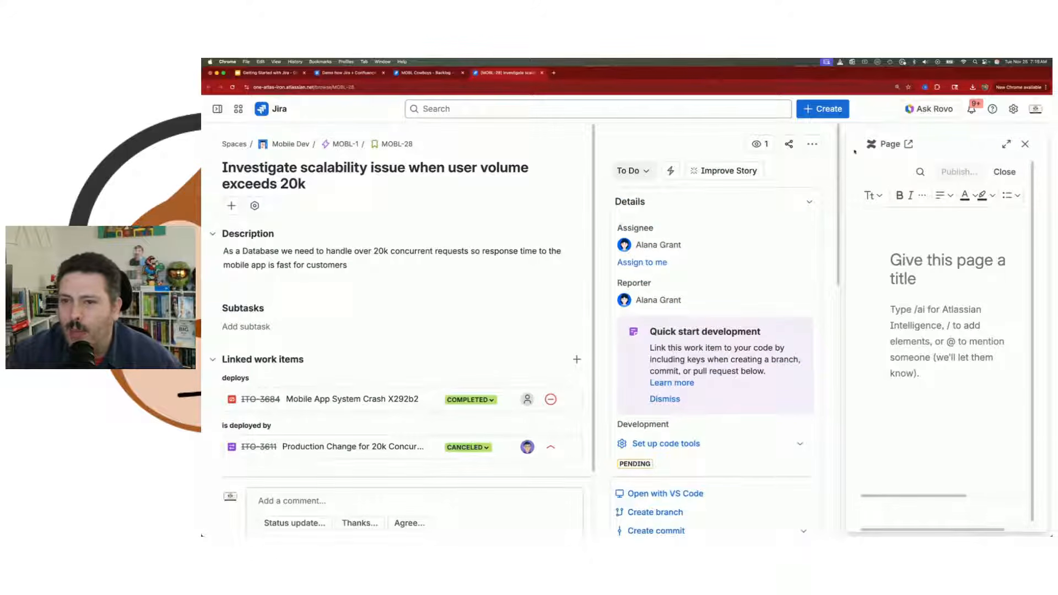
{"action": "left_click_drag", "start_coordinate": [842, 155], "coordinate": [869, 224]}
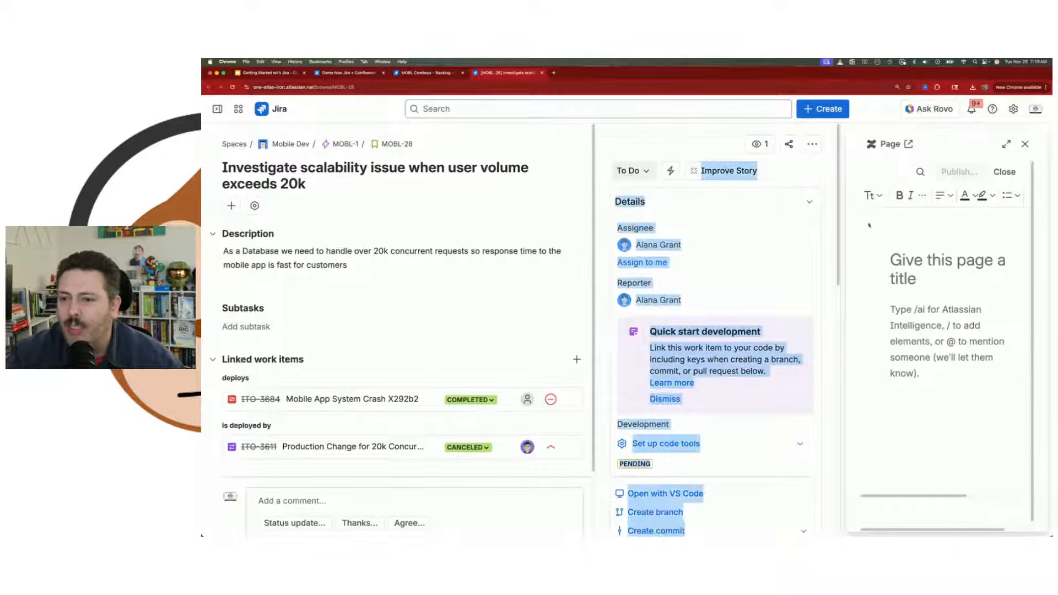
{"action": "left_click", "coordinate": [884, 349]}
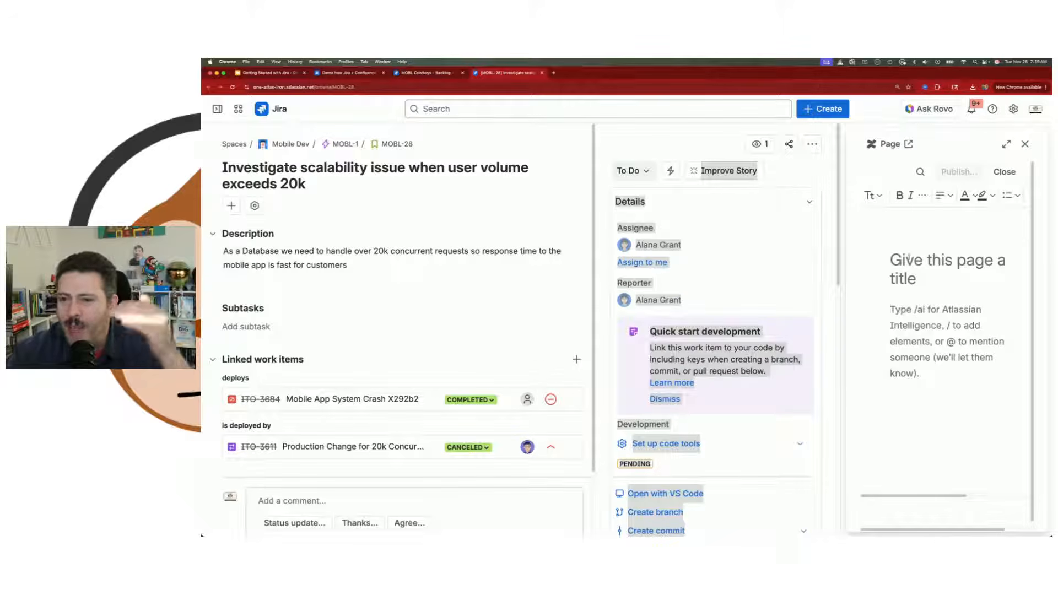
Publish the new page in the Legal space with the title "A New page from my story" and the body text "Here's my investigation"
{"action": "left_click", "coordinate": [910, 259]}
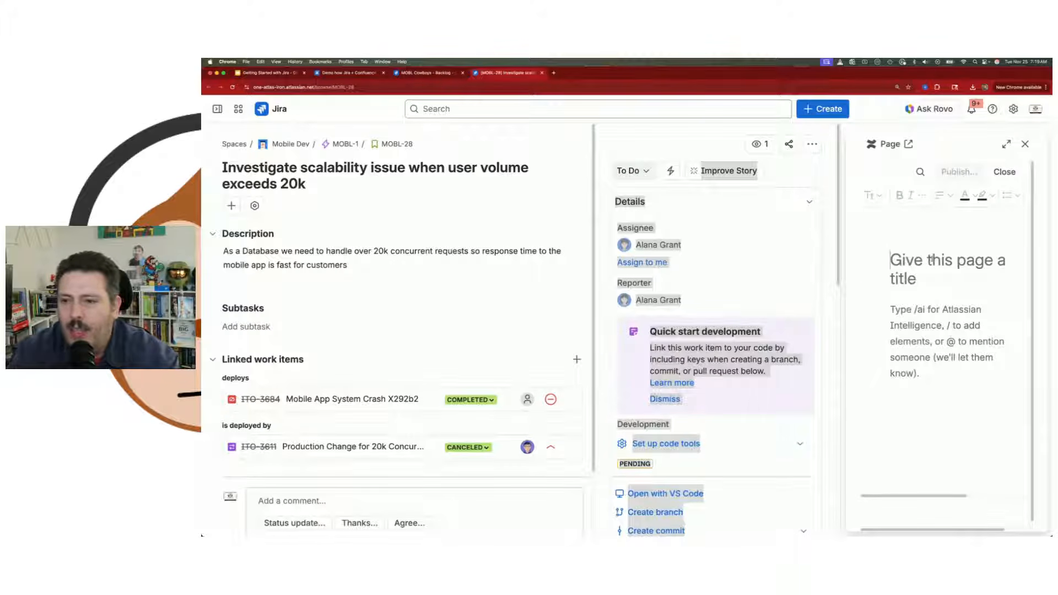
{"action": "type", "text": "A New page"}
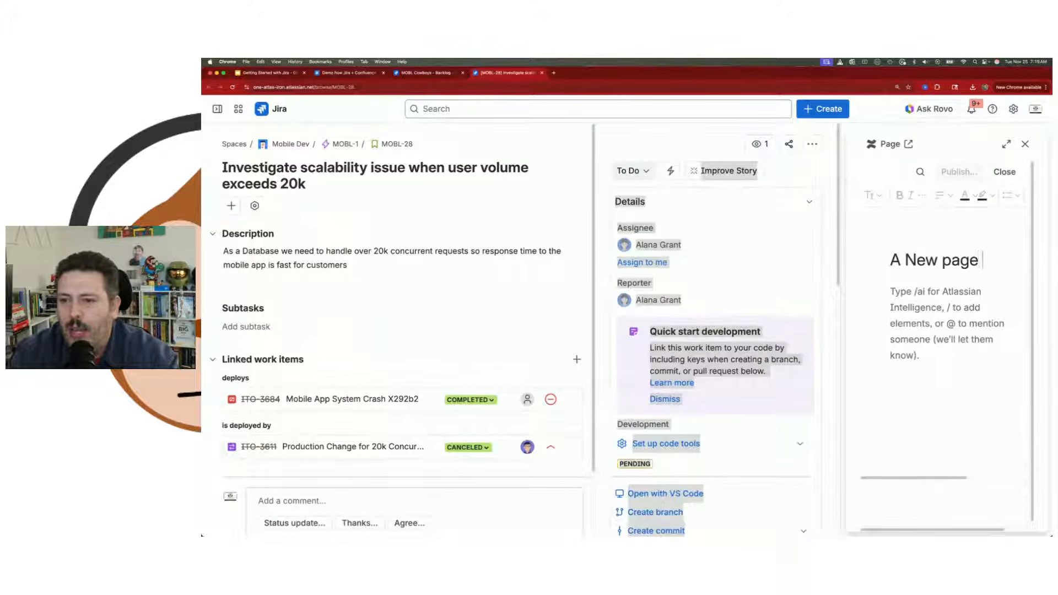
{"action": "type", "text": " from my story"}
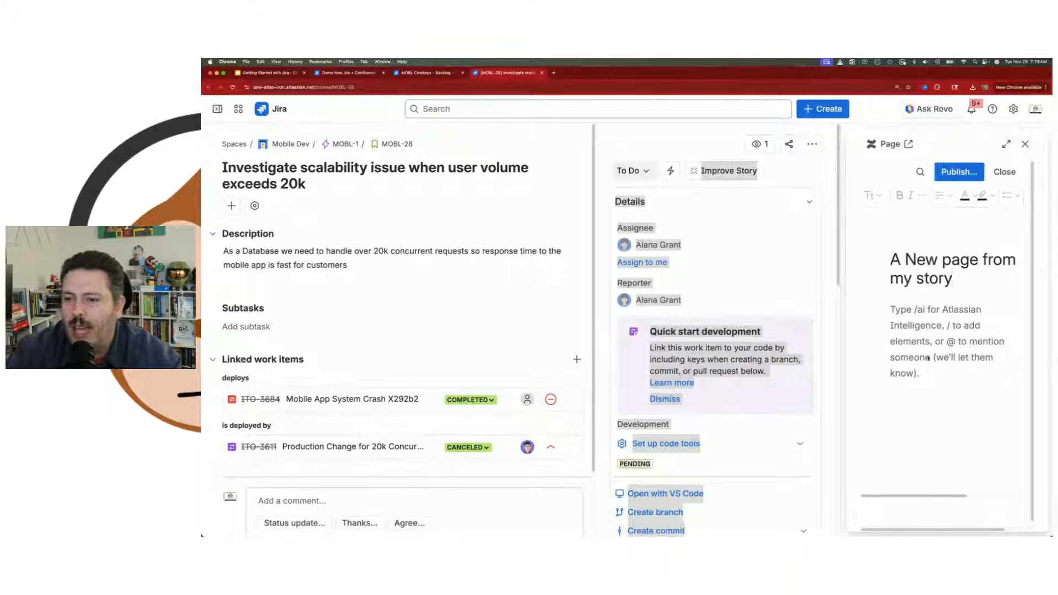
{"action": "left_click", "coordinate": [920, 358]}
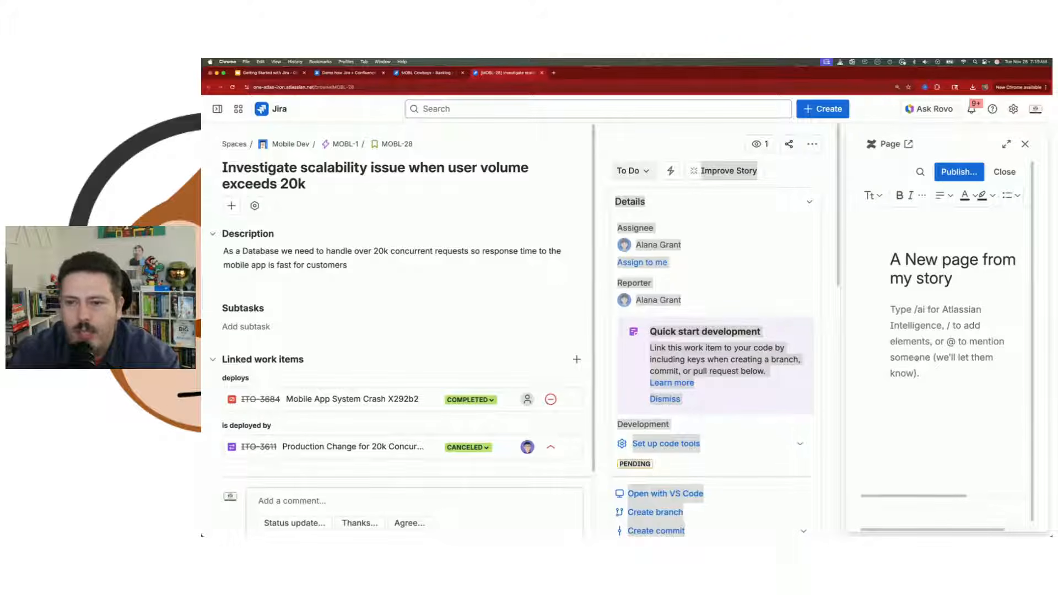
{"action": "type", "text": "Here's my inve"}
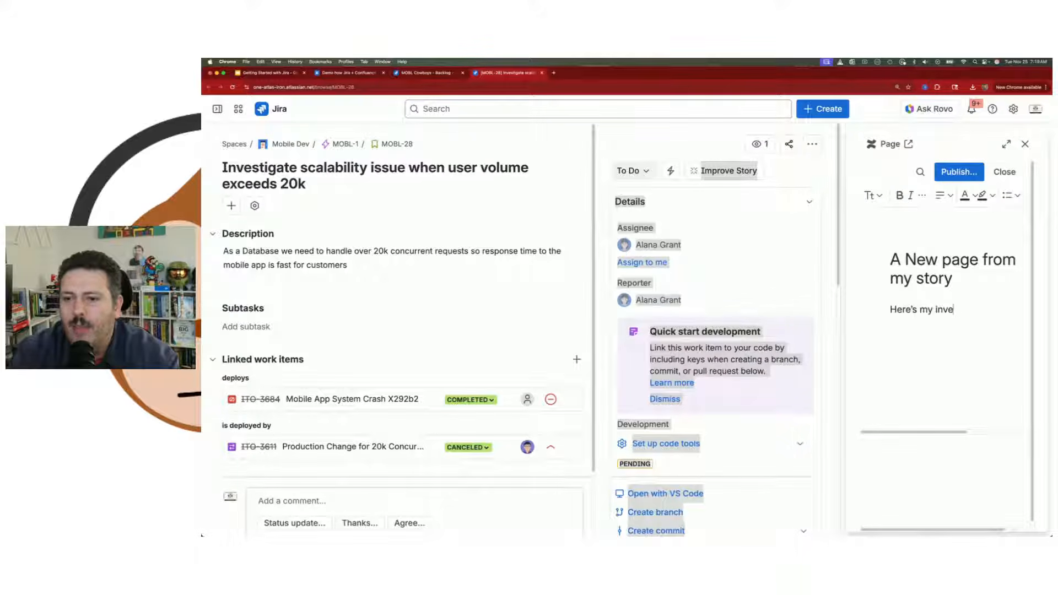
{"action": "type", "text": "stigation"}
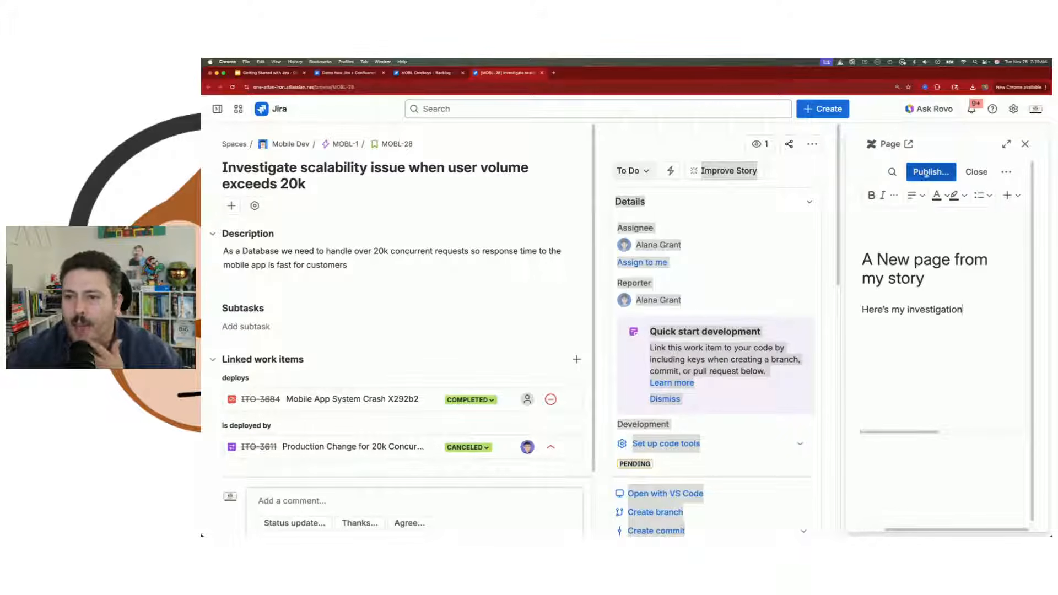
{"action": "left_click", "coordinate": [926, 174]}
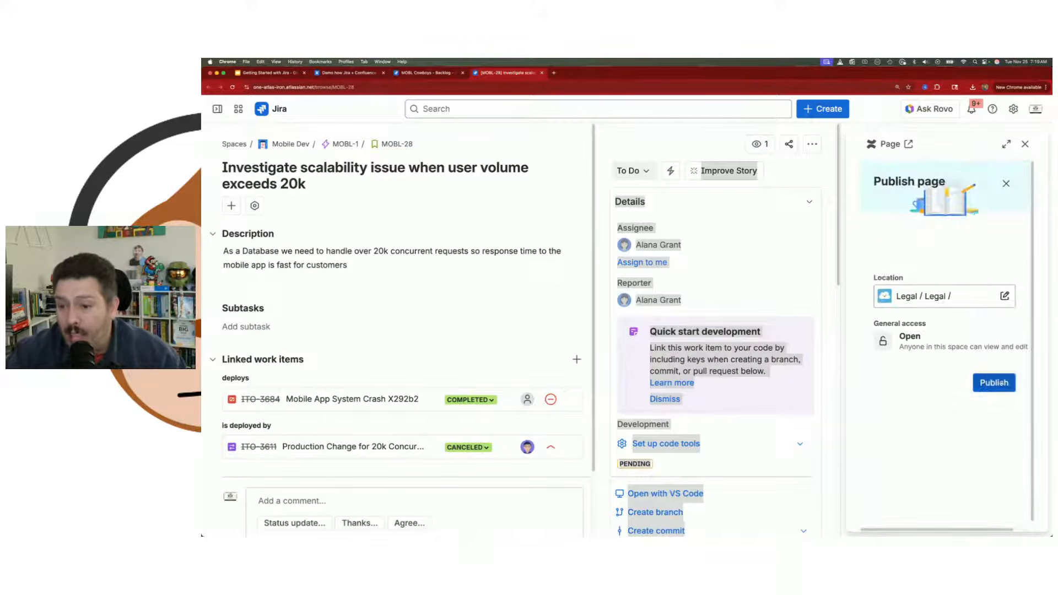
{"action": "left_click", "coordinate": [994, 382]}
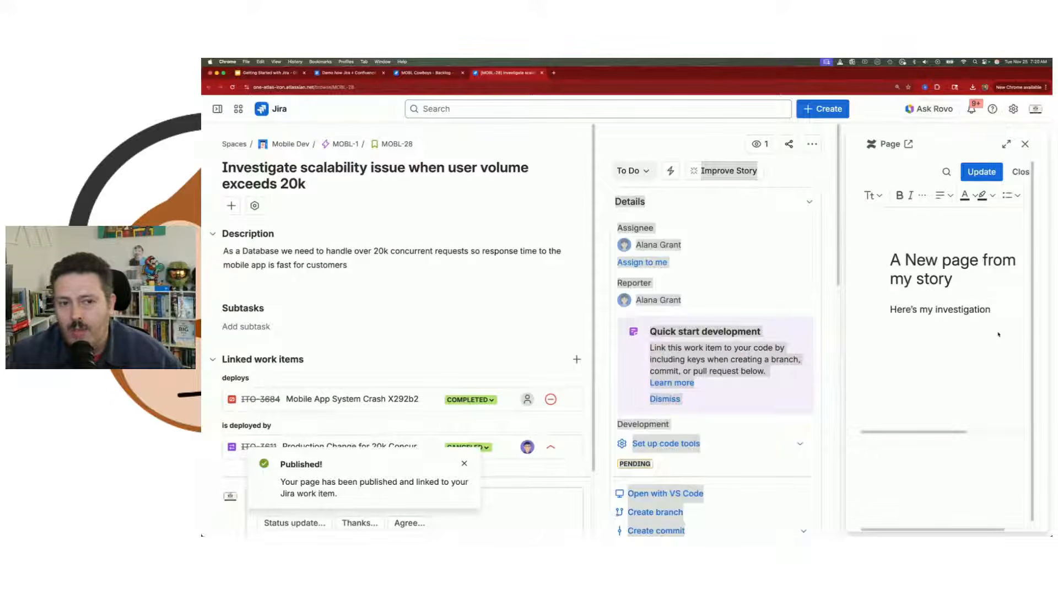
Dismiss the publish notification and review the work item's linked Confluence content and change history
{"action": "left_click", "coordinate": [464, 463]}
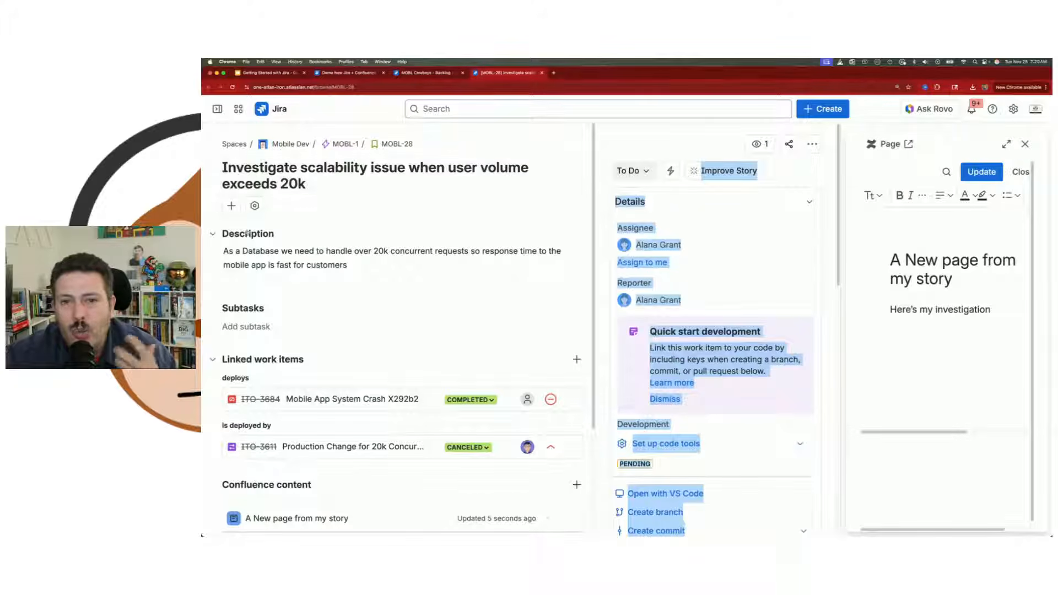
{"action": "left_click", "coordinate": [514, 238]}
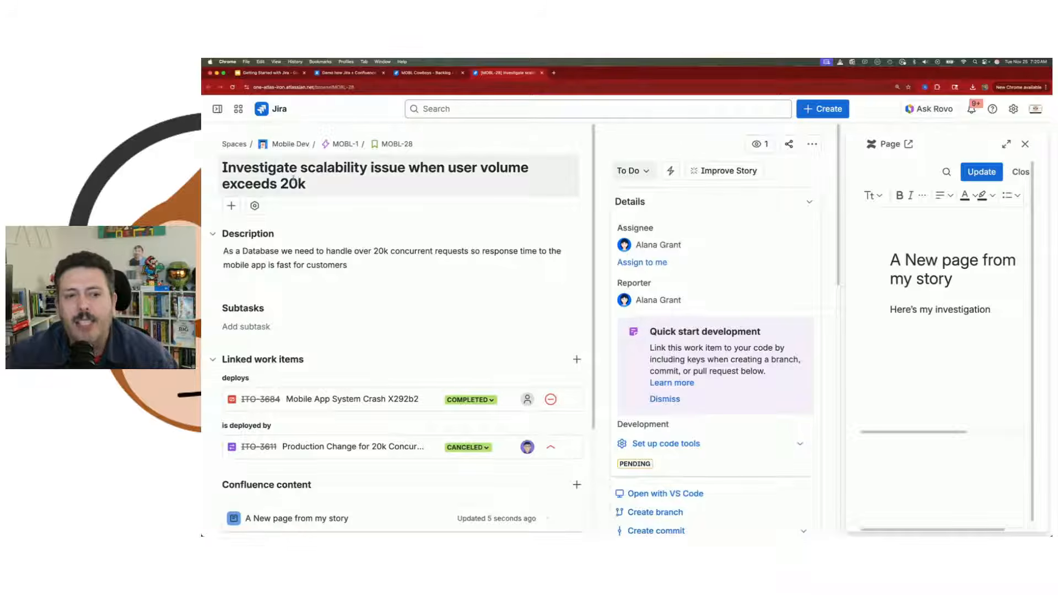
{"action": "scroll", "coordinate": [292, 323], "scroll_direction": "down", "scroll_amount": 3}
{"action": "scroll", "coordinate": [293, 323], "scroll_direction": "down", "scroll_amount": 2}
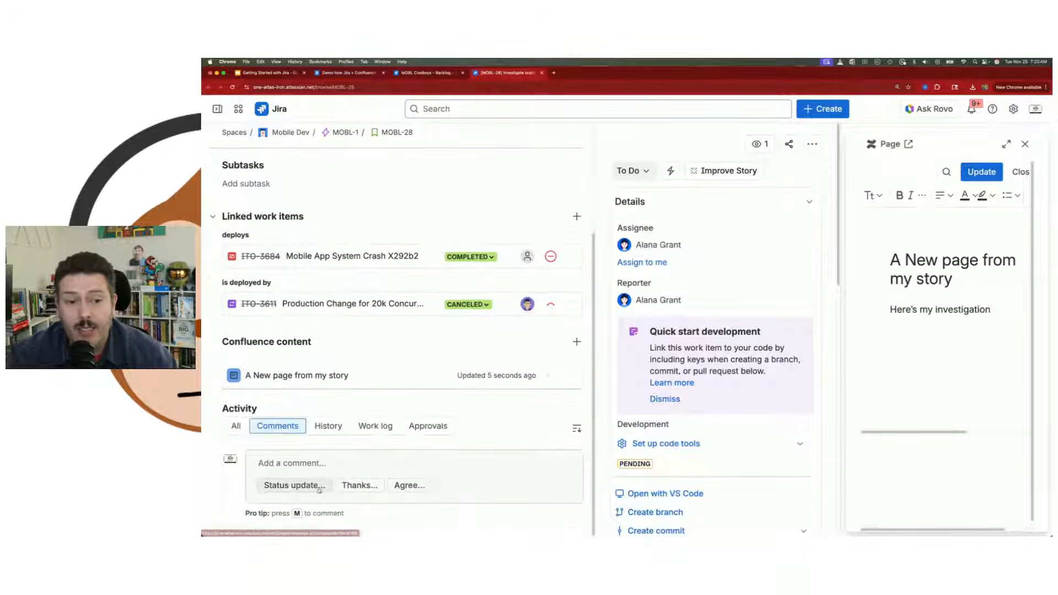
{"action": "left_click", "coordinate": [329, 426]}
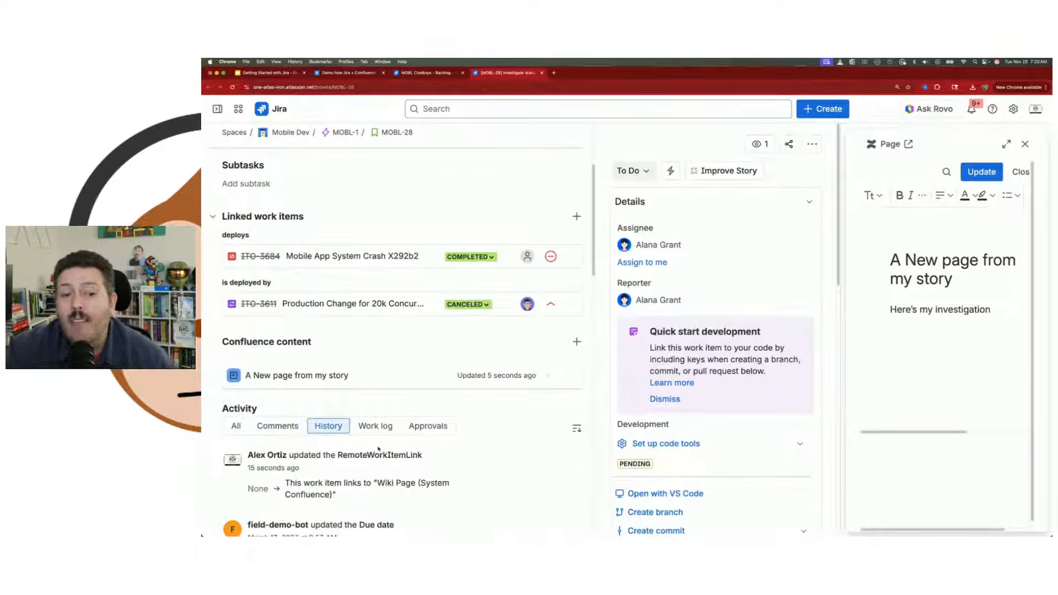
{"action": "scroll", "coordinate": [378, 449], "scroll_direction": "down", "scroll_amount": 5}
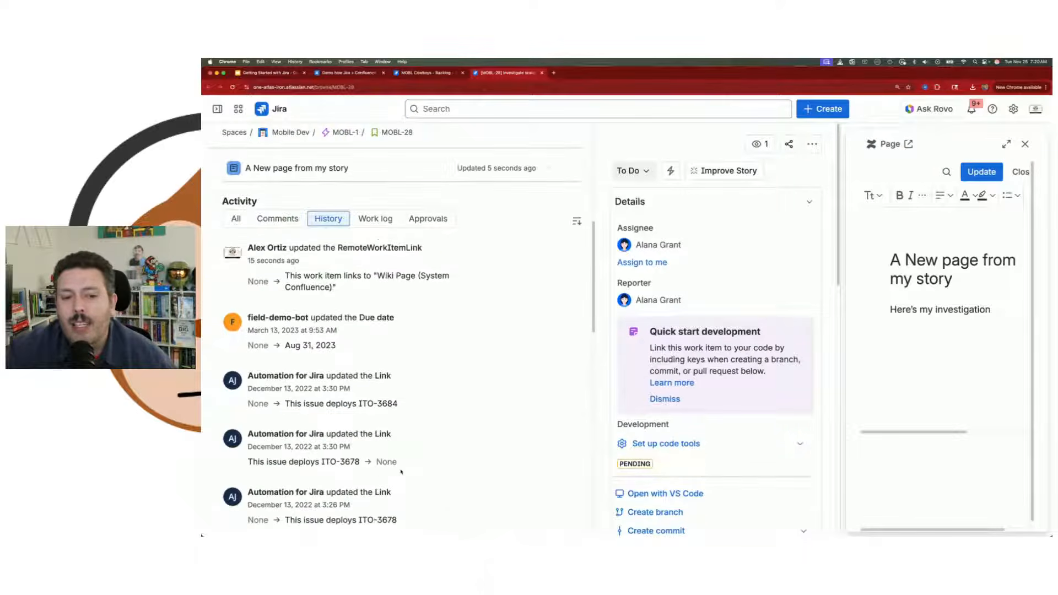
{"action": "left_click", "coordinate": [960, 340]}
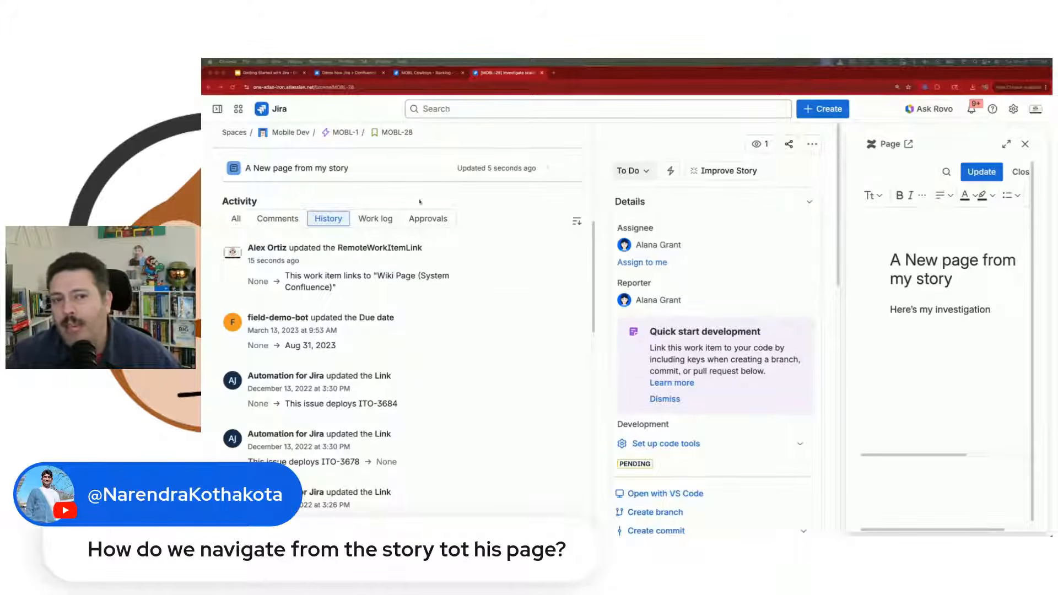
Expand the Confluence page panel on the work item into the enlarged view
{"action": "scroll", "coordinate": [420, 202], "scroll_direction": "up", "scroll_amount": 10}
{"action": "left_click", "coordinate": [231, 205]}
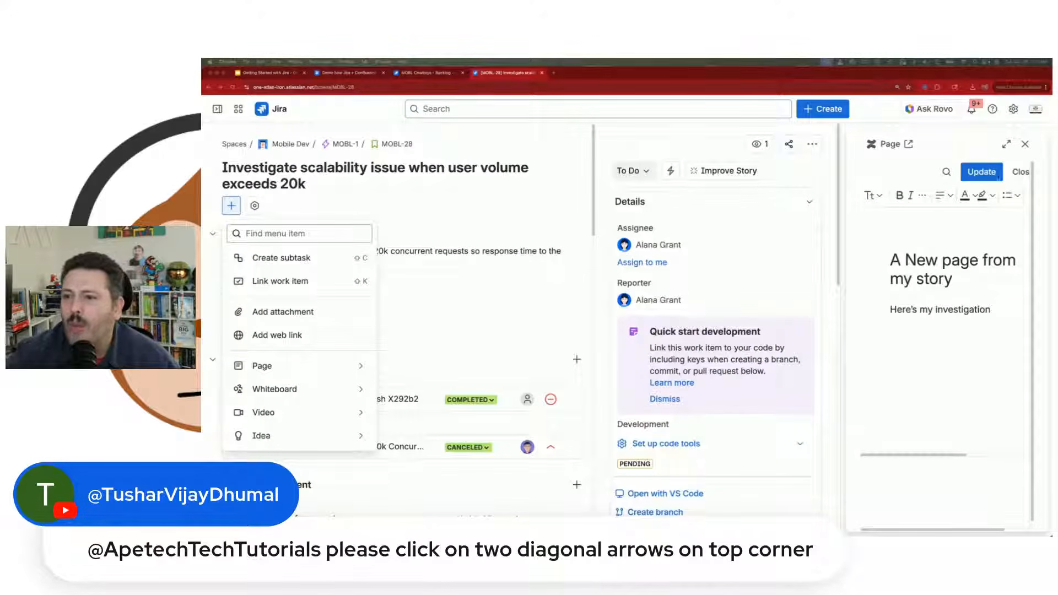
{"action": "left_click", "coordinate": [1005, 144]}
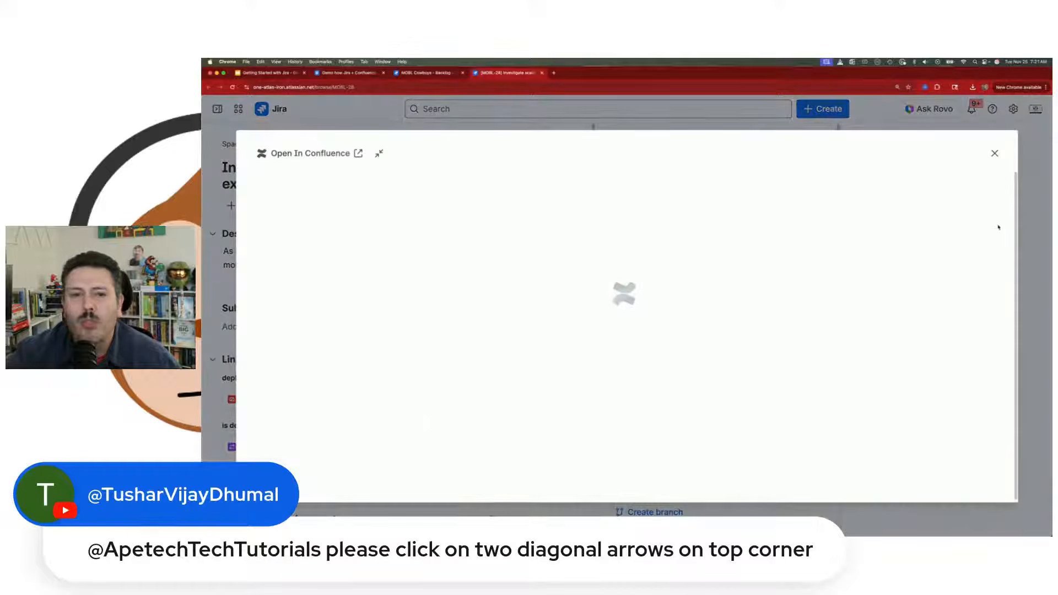
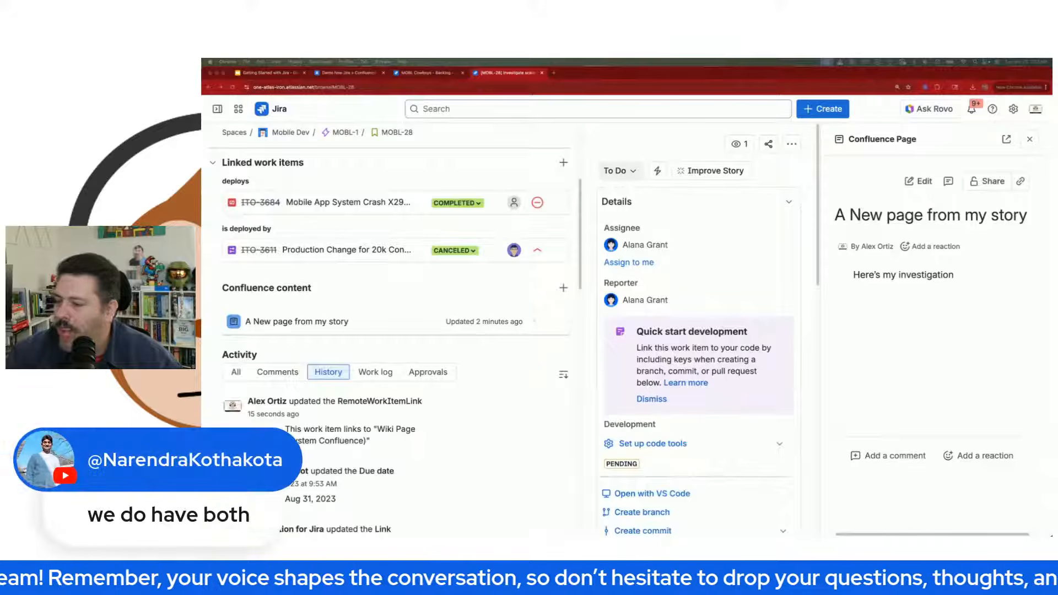
Restore Jira's navigation sidebar and open the backlog of the MOBL Cowboys board in the Mobile Dev space
{"action": "scroll", "coordinate": [310, 221], "scroll_direction": "up", "scroll_amount": 4}
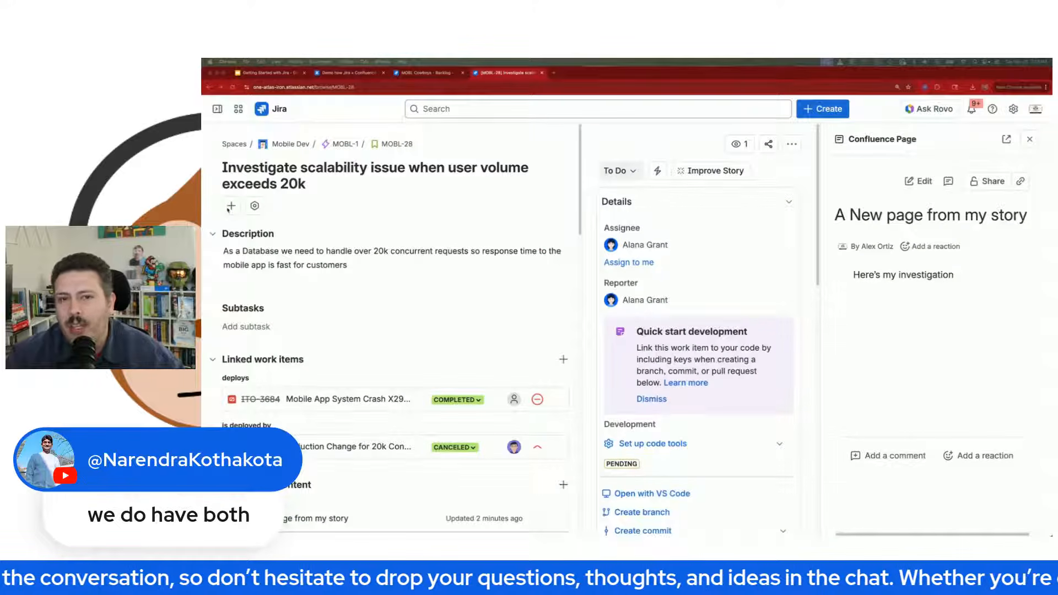
{"action": "left_click", "coordinate": [217, 109]}
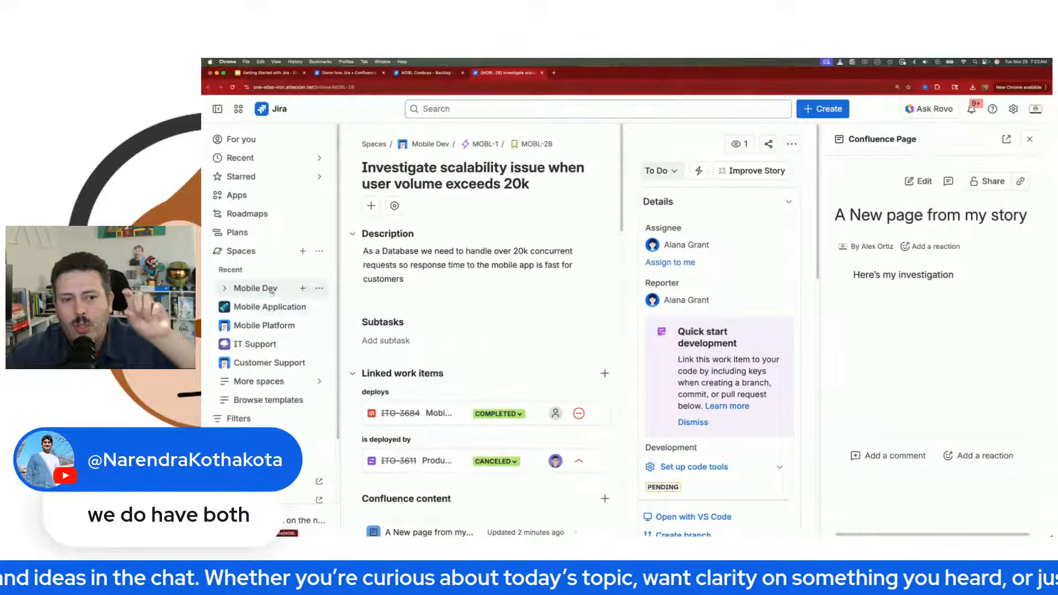
{"action": "left_click", "coordinate": [272, 306]}
{"action": "left_click", "coordinate": [959, 174]}
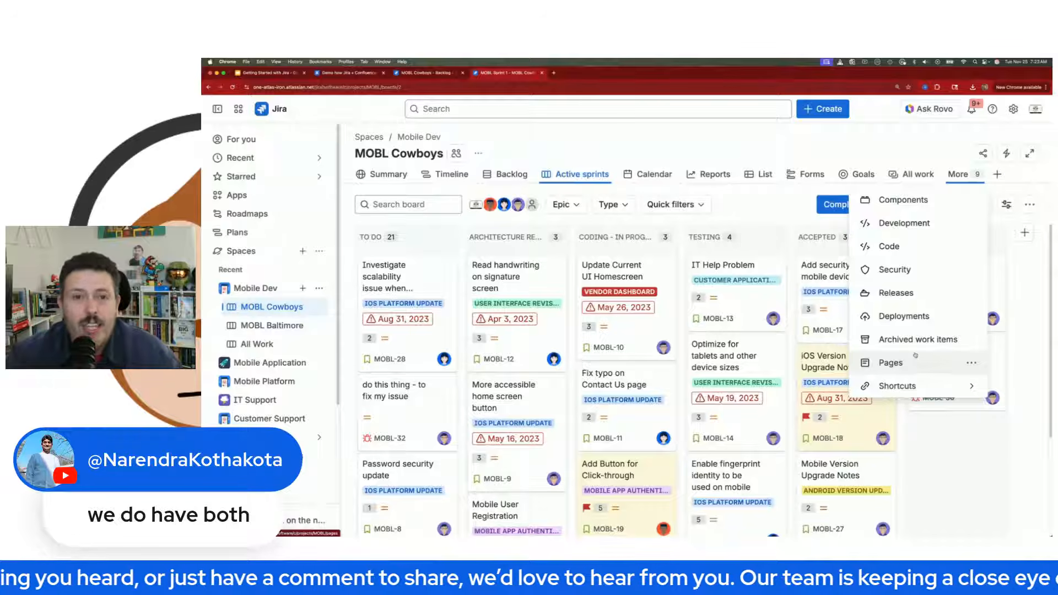
{"action": "left_click", "coordinate": [516, 172]}
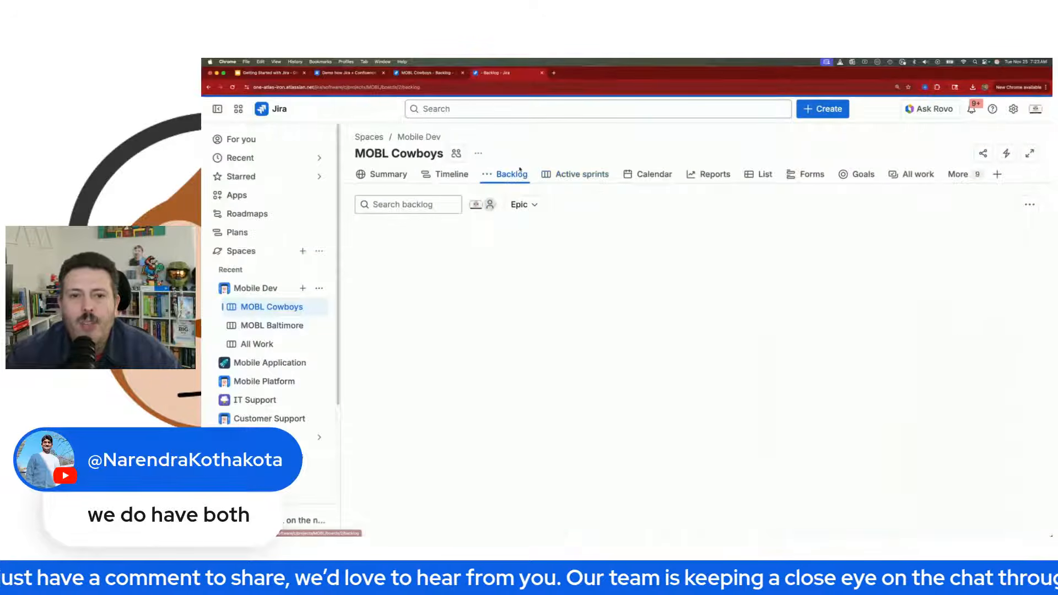
Switch to Confluence and view "A New page from my story" in the Legal space's content tree
{"action": "left_click", "coordinate": [354, 74]}
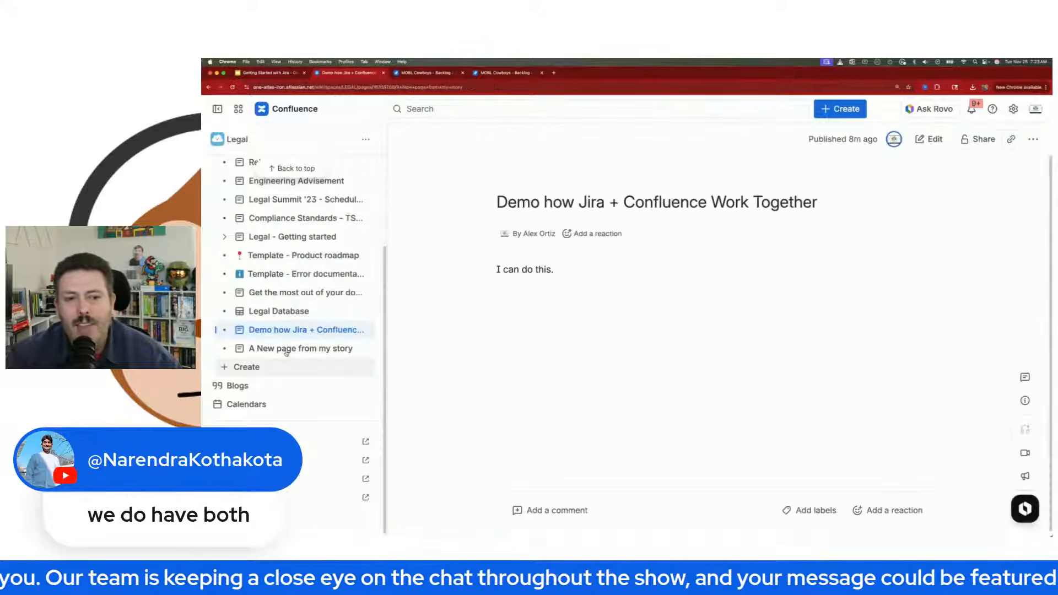
{"action": "left_click", "coordinate": [286, 350]}
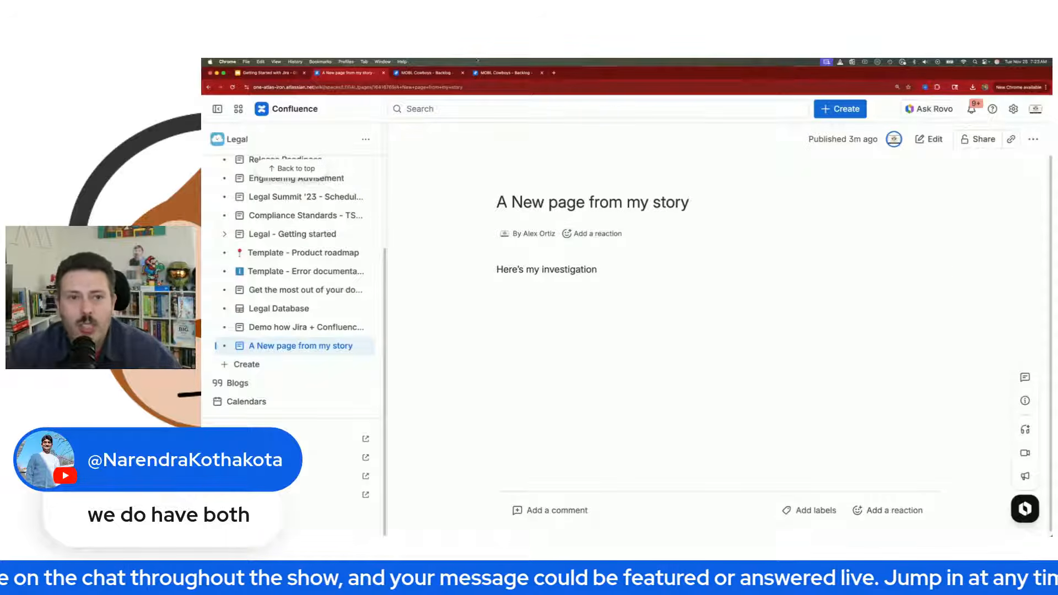
{"action": "mouse_move", "coordinate": [271, 317]}
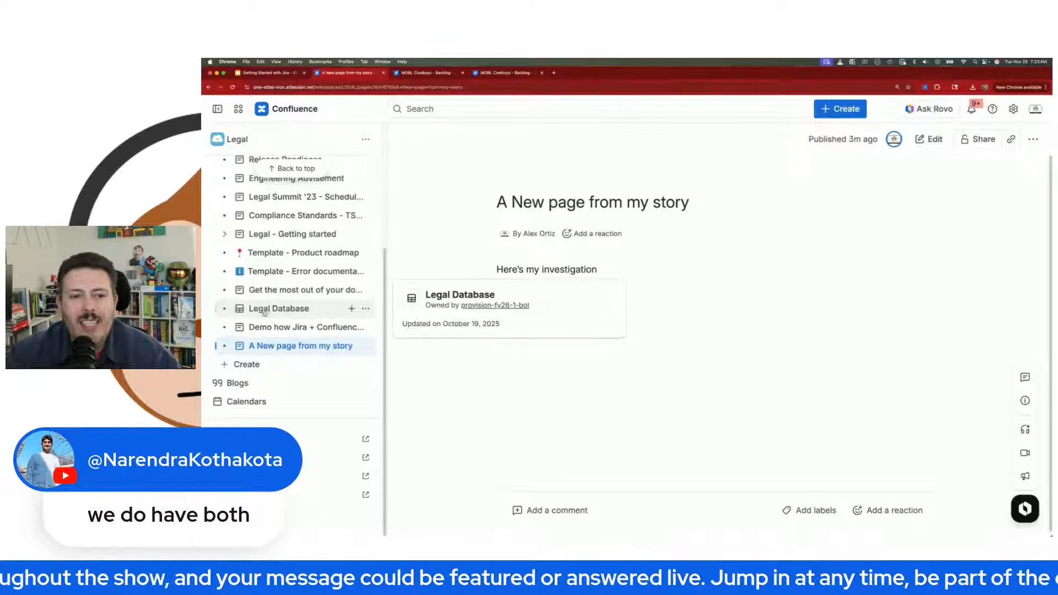
{"action": "scroll", "coordinate": [266, 276], "scroll_direction": "up", "scroll_amount": 3}
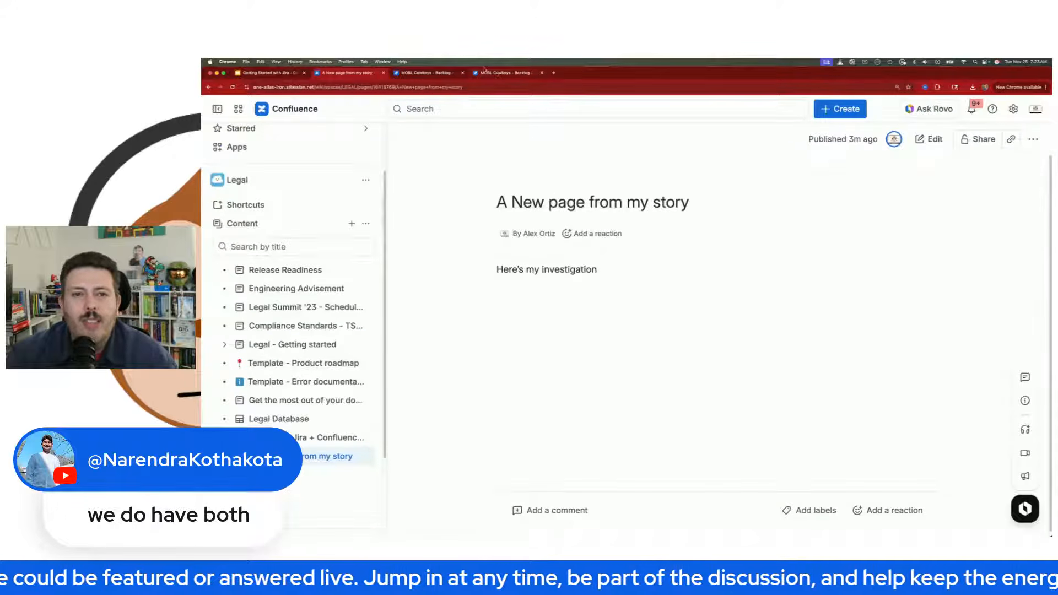
Return to the Jira backlog and open work item MOBL-28 in its full view
{"action": "left_click", "coordinate": [505, 73]}
{"action": "left_click", "coordinate": [528, 295]}
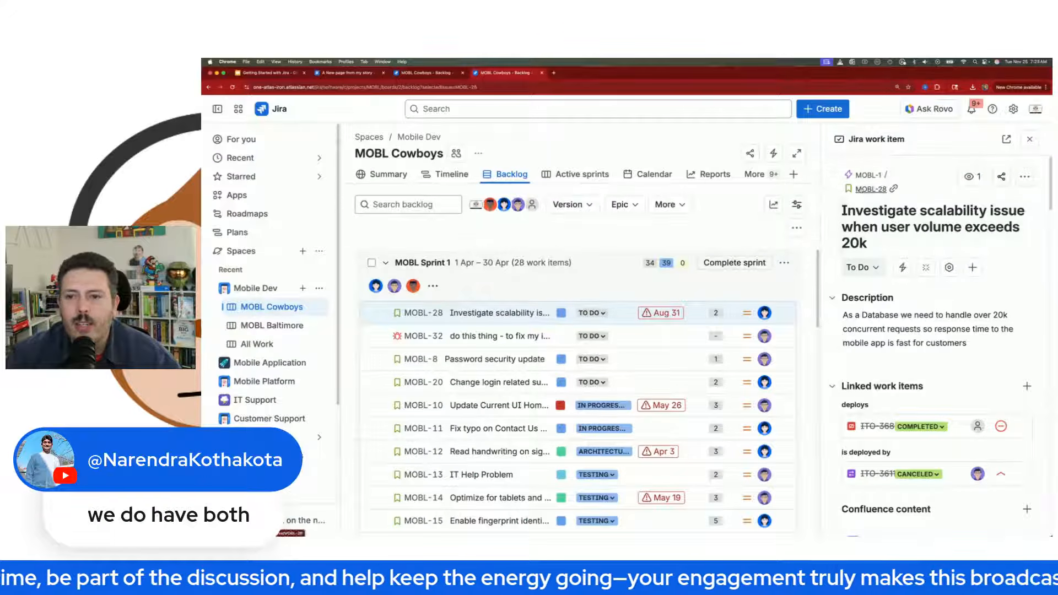
{"action": "left_click", "coordinate": [870, 189]}
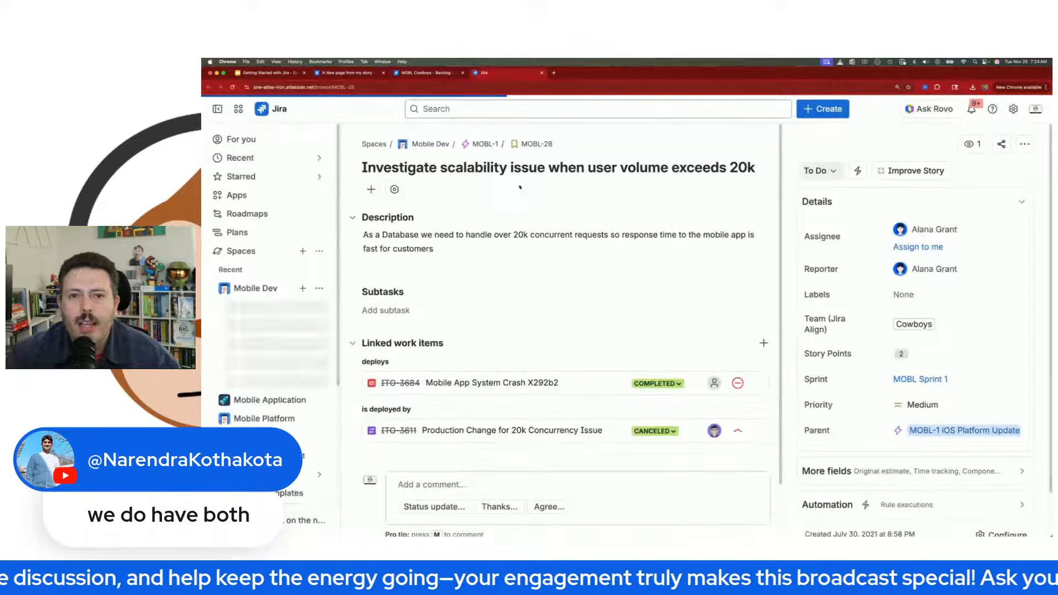
Link the existing page "MacPro email setup for Gmail" from the IT Support space to MOBL-28 and dismiss the access notice
{"action": "left_click", "coordinate": [371, 189]}
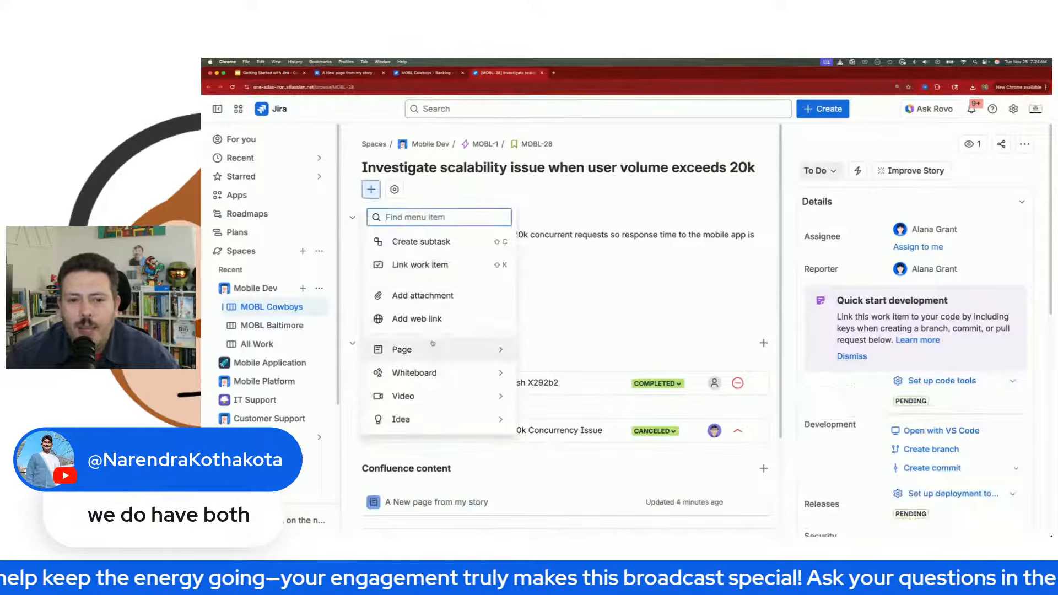
{"action": "mouse_move", "coordinate": [456, 345]}
{"action": "left_click", "coordinate": [560, 351]}
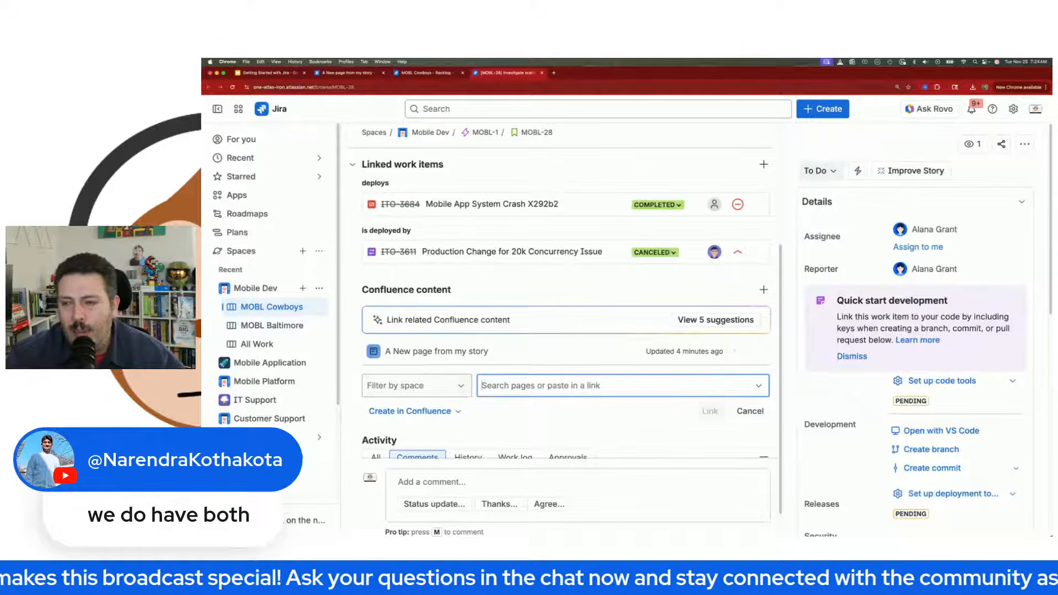
{"action": "left_click", "coordinate": [454, 391]}
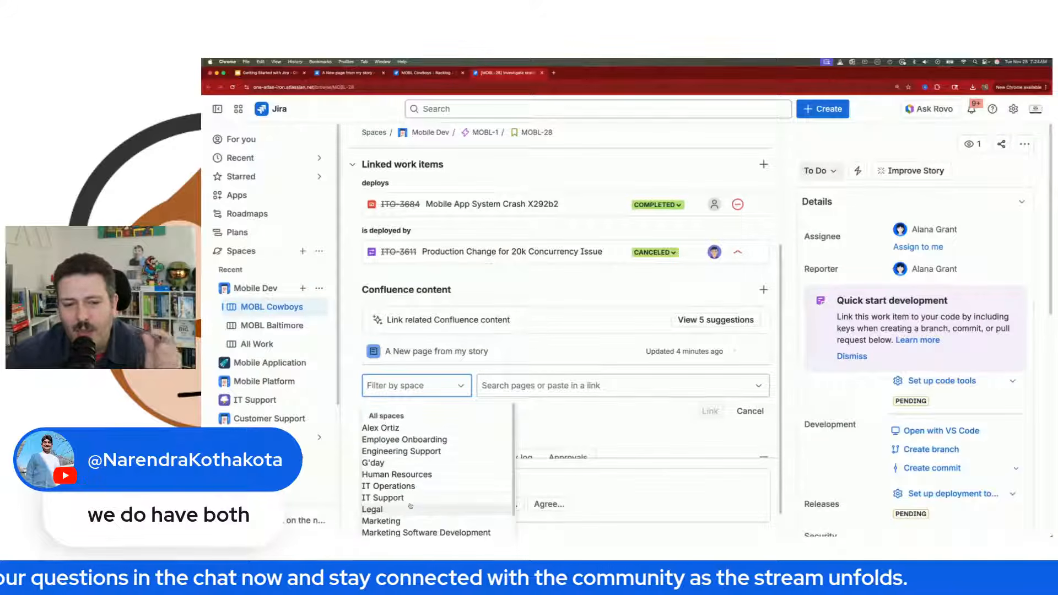
{"action": "scroll", "coordinate": [410, 506], "scroll_direction": "down", "scroll_amount": 2}
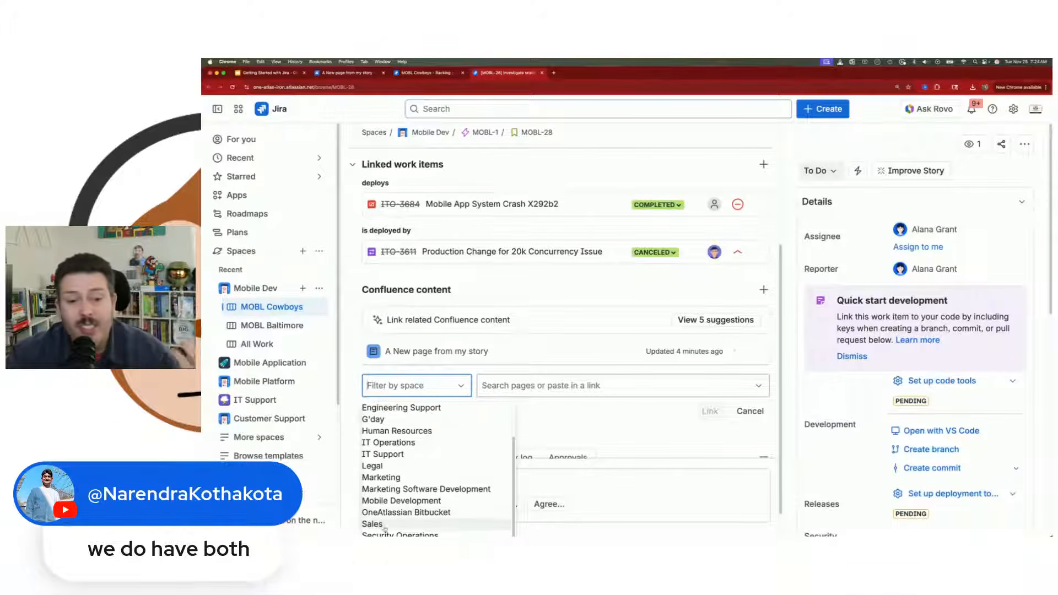
{"action": "left_click", "coordinate": [399, 454]}
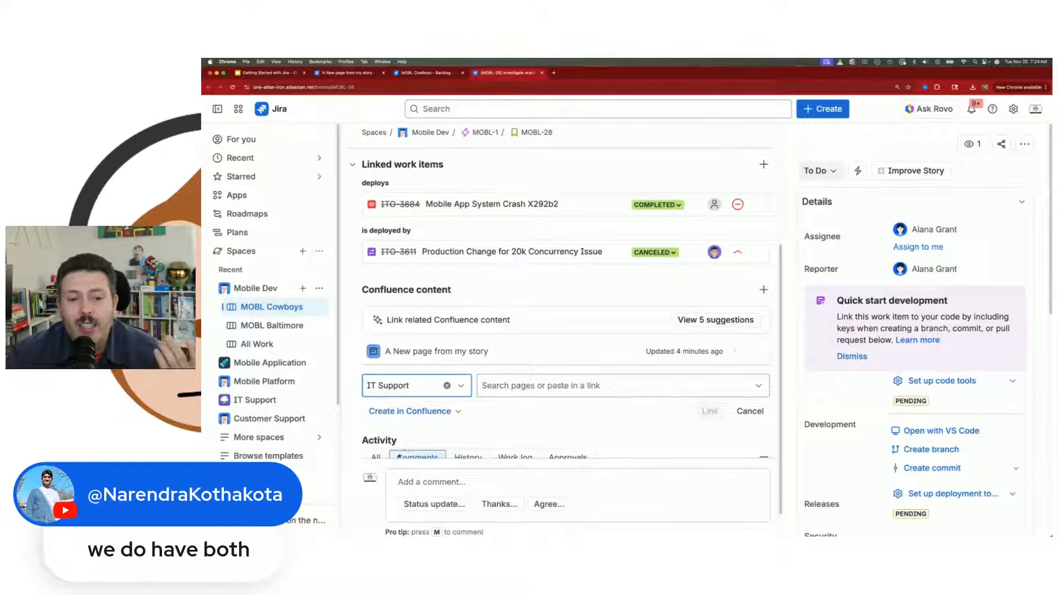
{"action": "left_click", "coordinate": [546, 385]}
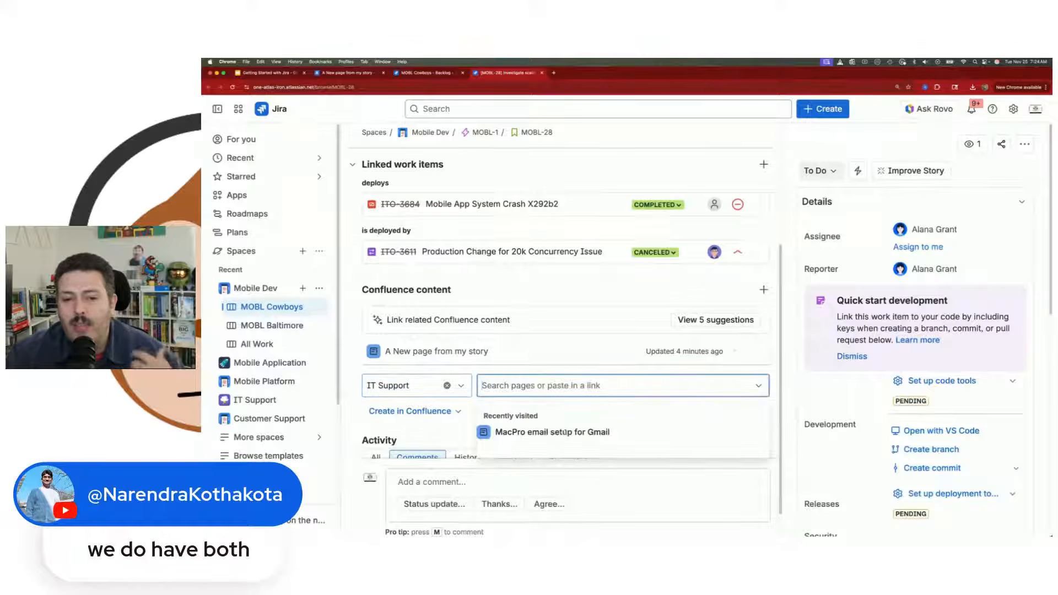
{"action": "key", "text": "super+v"}
{"action": "left_click", "coordinate": [709, 412]}
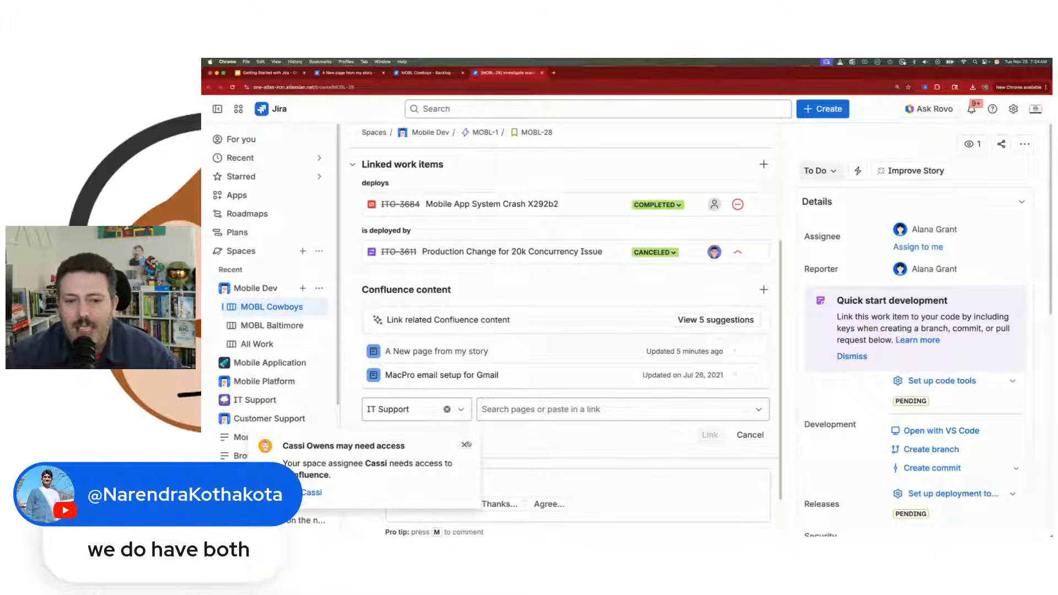
{"action": "left_click", "coordinate": [464, 444]}
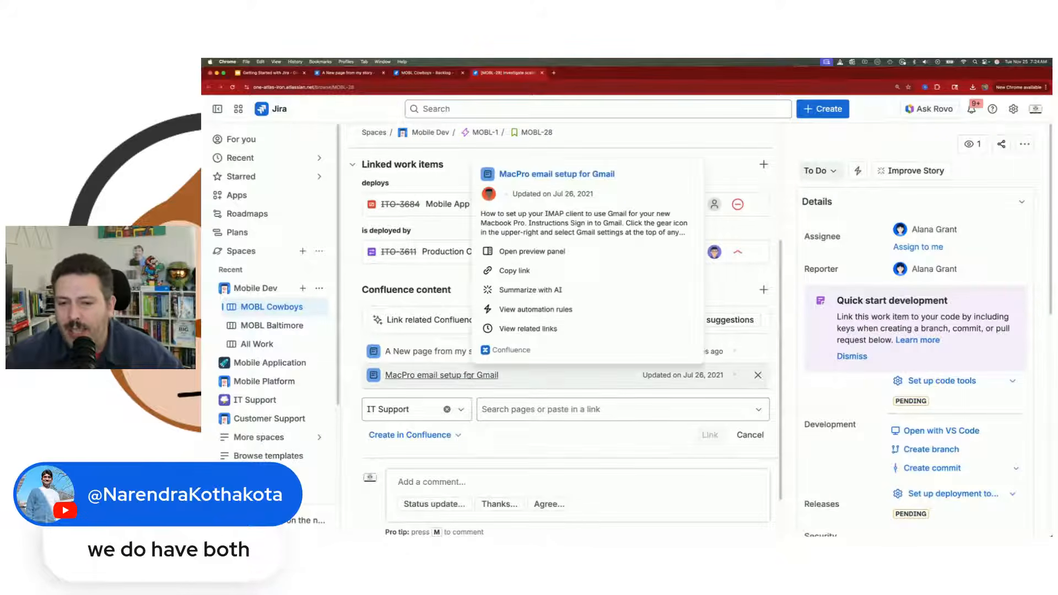
Preview the linked page "MacPro email setup for Gmail" beside the work item and skim its instructions
{"action": "left_click", "coordinate": [538, 378]}
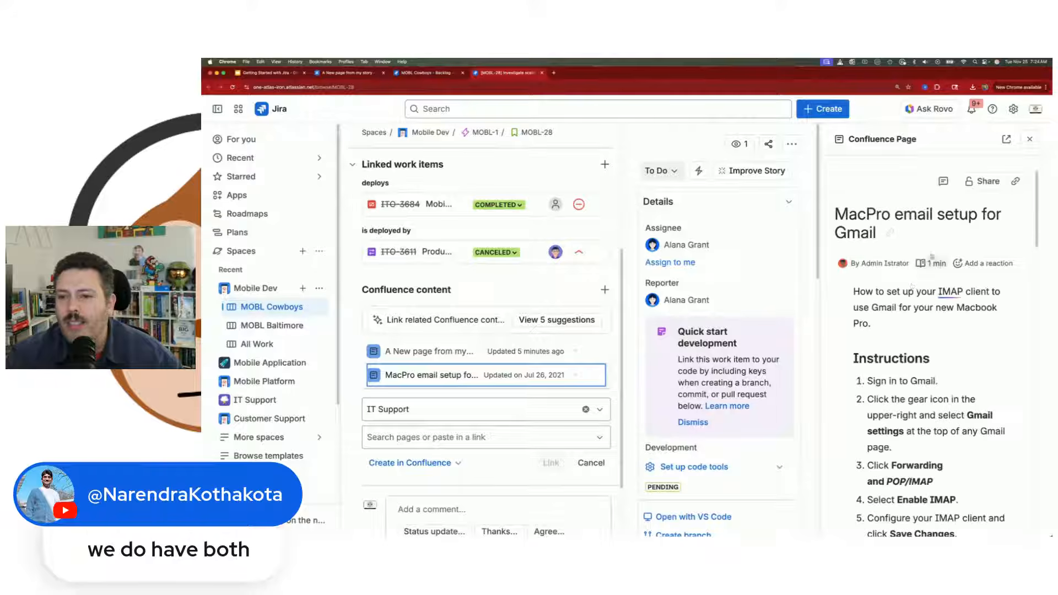
{"action": "scroll", "coordinate": [909, 284], "scroll_direction": "down", "scroll_amount": 15}
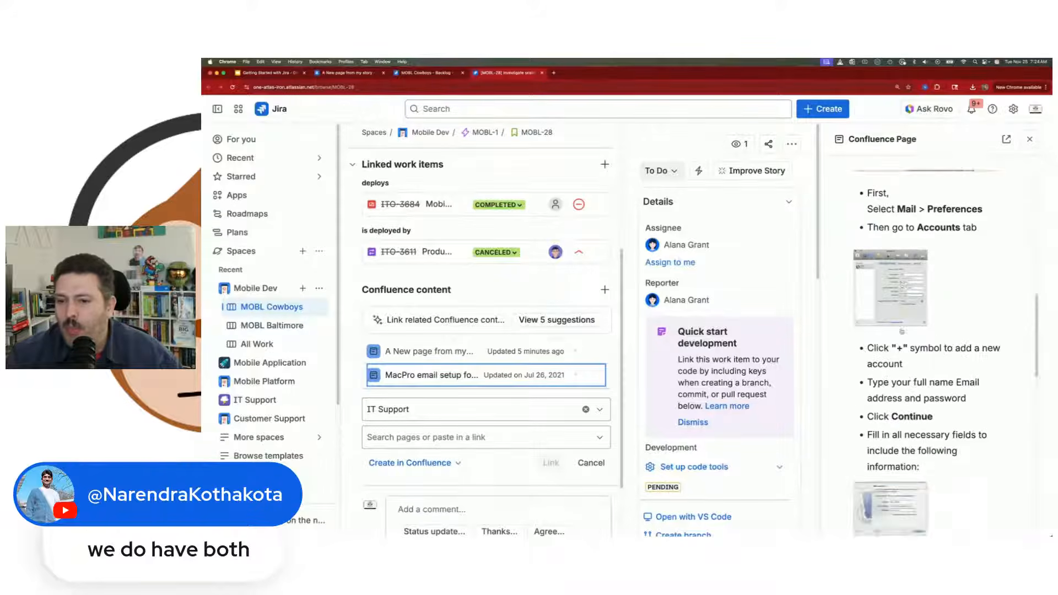
{"action": "scroll", "coordinate": [930, 337], "scroll_direction": "up", "scroll_amount": 12}
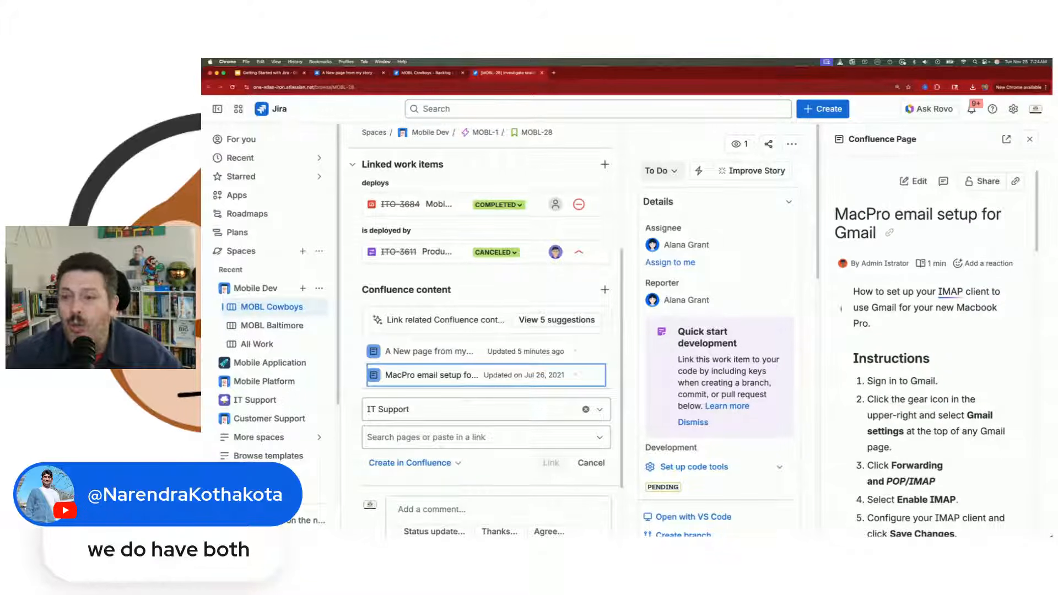
{"action": "left_click", "coordinate": [390, 464]}
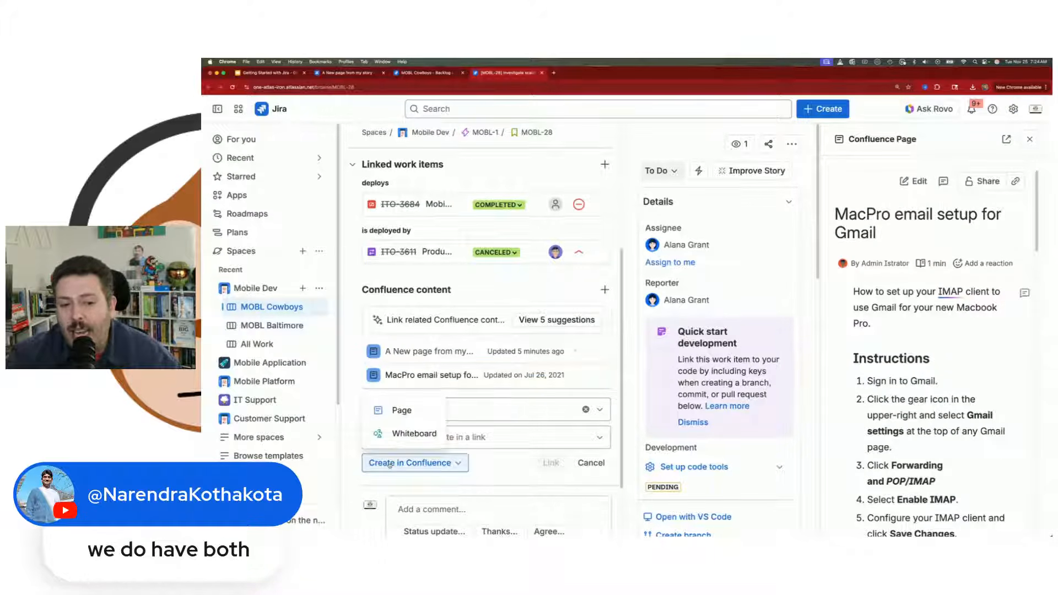
{"action": "left_click", "coordinate": [404, 408]}
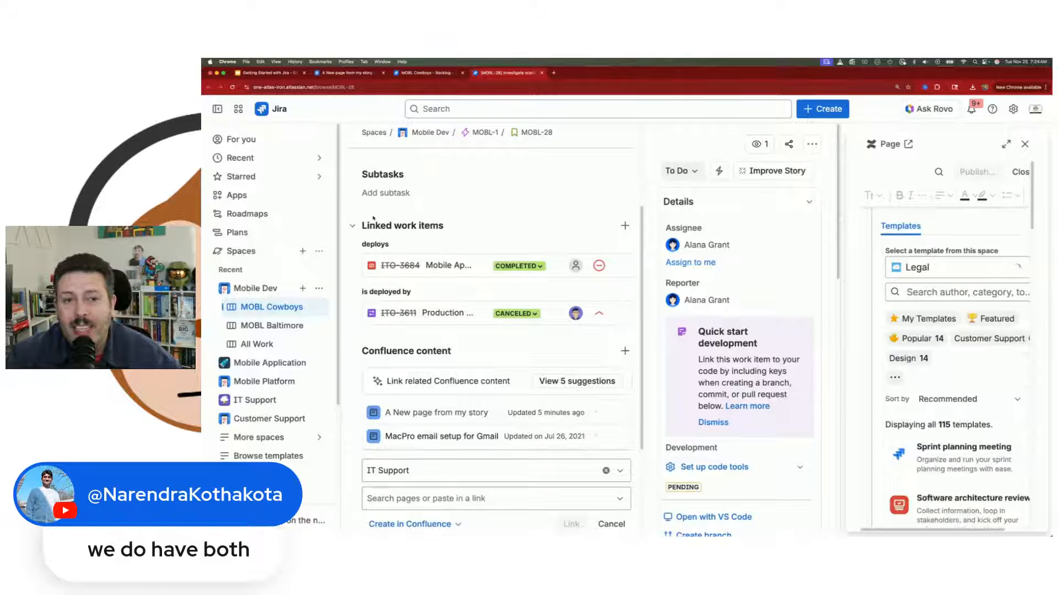
{"action": "left_click", "coordinate": [1025, 144]}
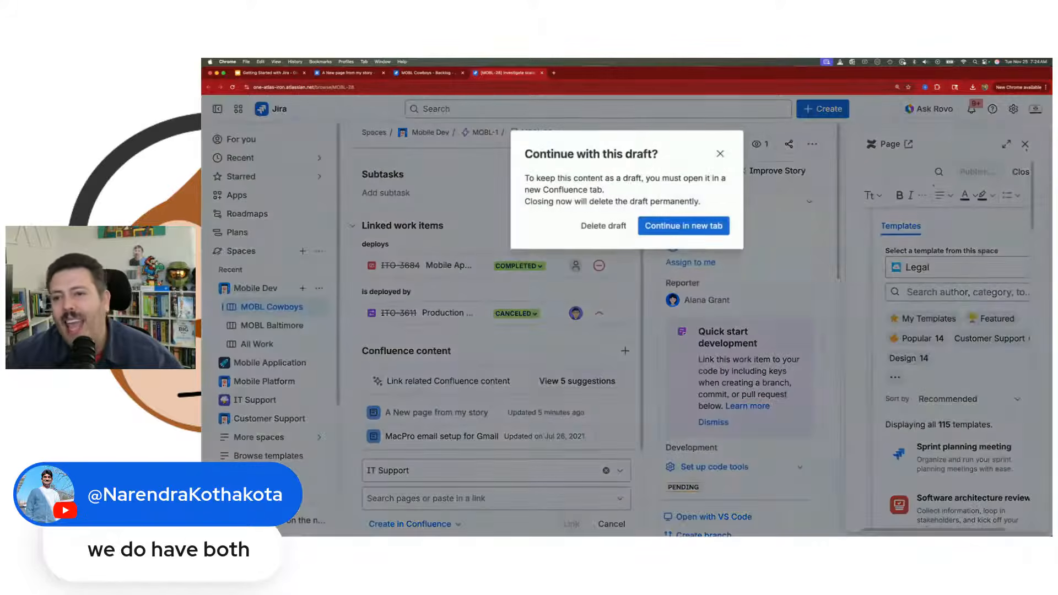
{"action": "left_click", "coordinate": [603, 225]}
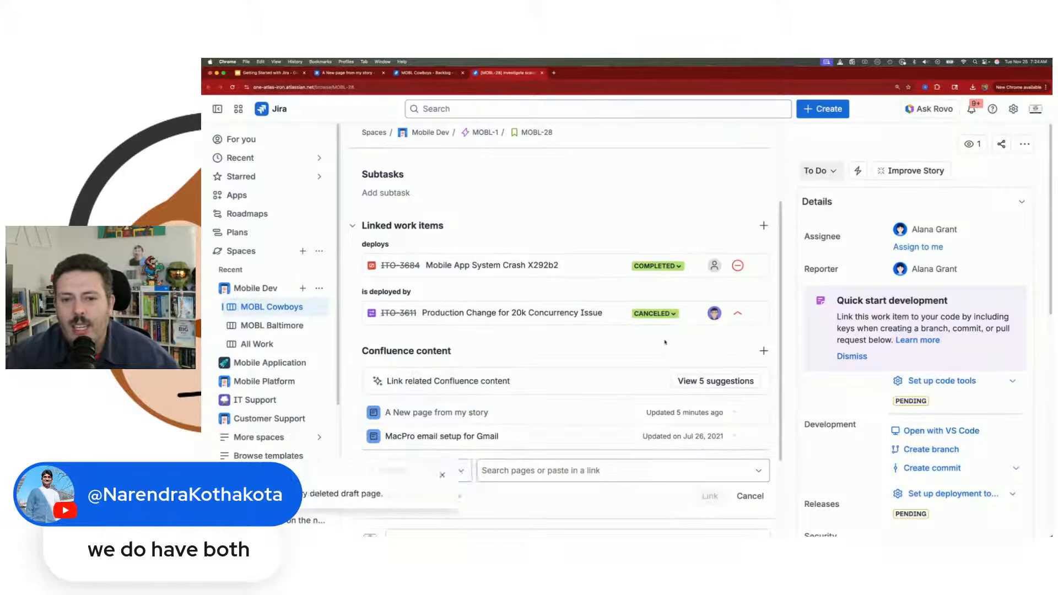
{"action": "scroll", "coordinate": [605, 343], "scroll_direction": "down", "scroll_amount": 3}
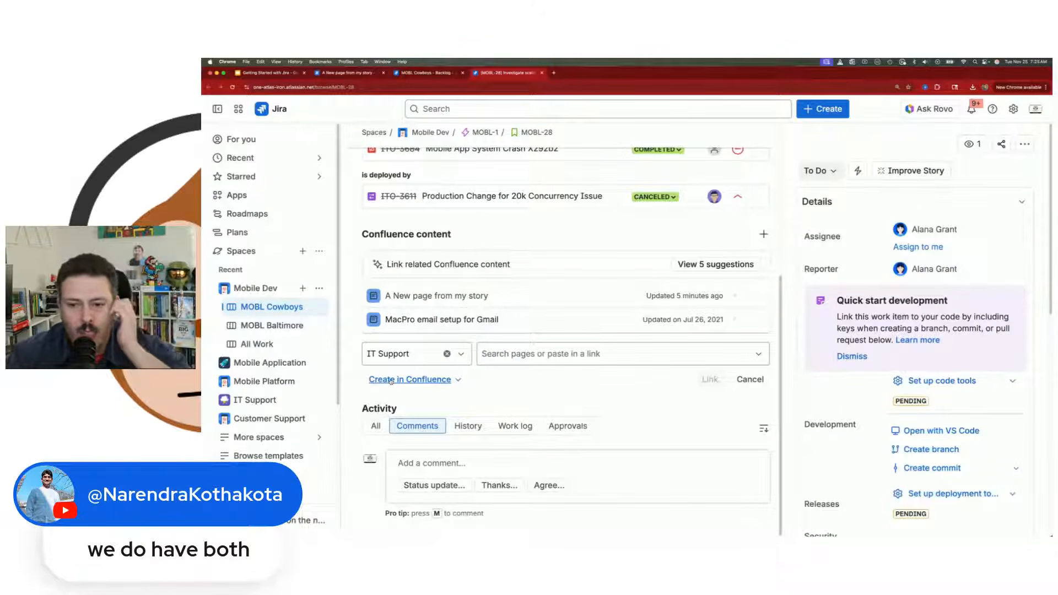
Review the options for linking or creating a Confluence page from the top of work item MOBL-28
{"action": "scroll", "coordinate": [394, 379], "scroll_direction": "up", "scroll_amount": 6}
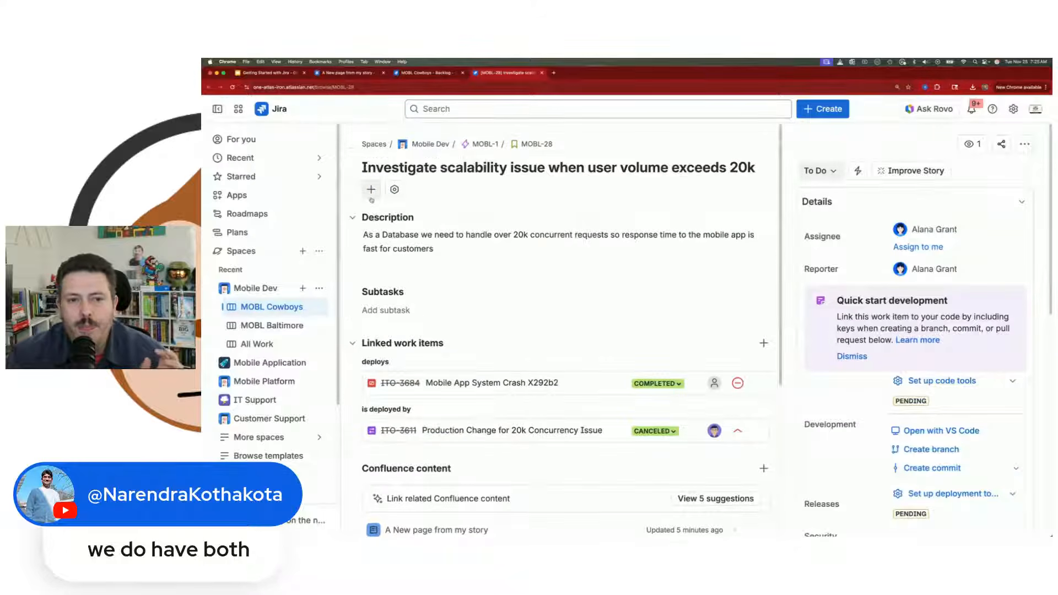
{"action": "left_click", "coordinate": [371, 193]}
{"action": "mouse_move", "coordinate": [485, 351]}
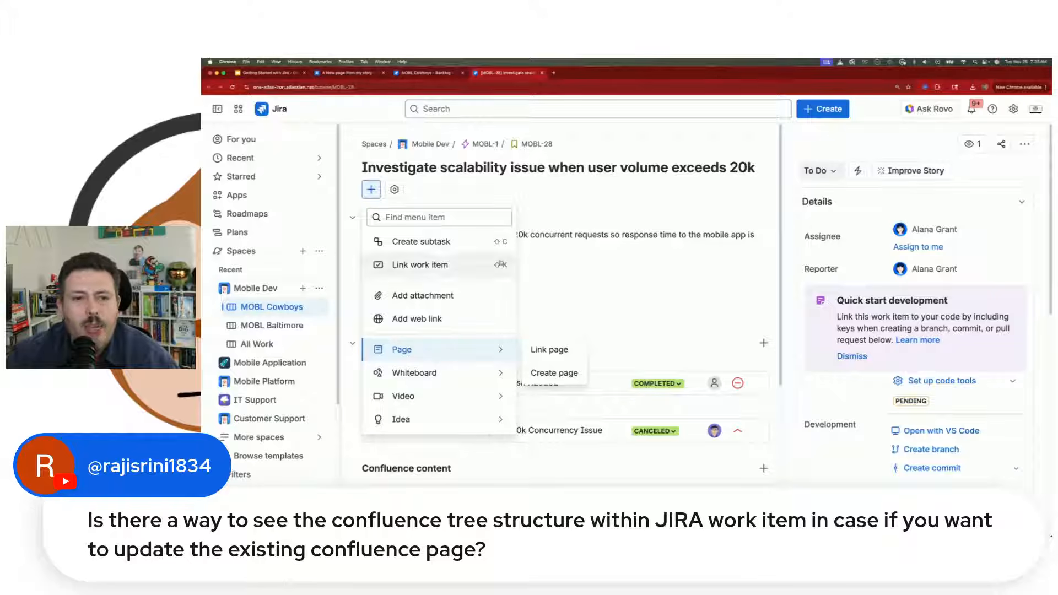
Go to the MOBL Cowboys board, dismiss the inline editing tip, and open the space's Pages view
{"action": "left_click", "coordinate": [260, 304]}
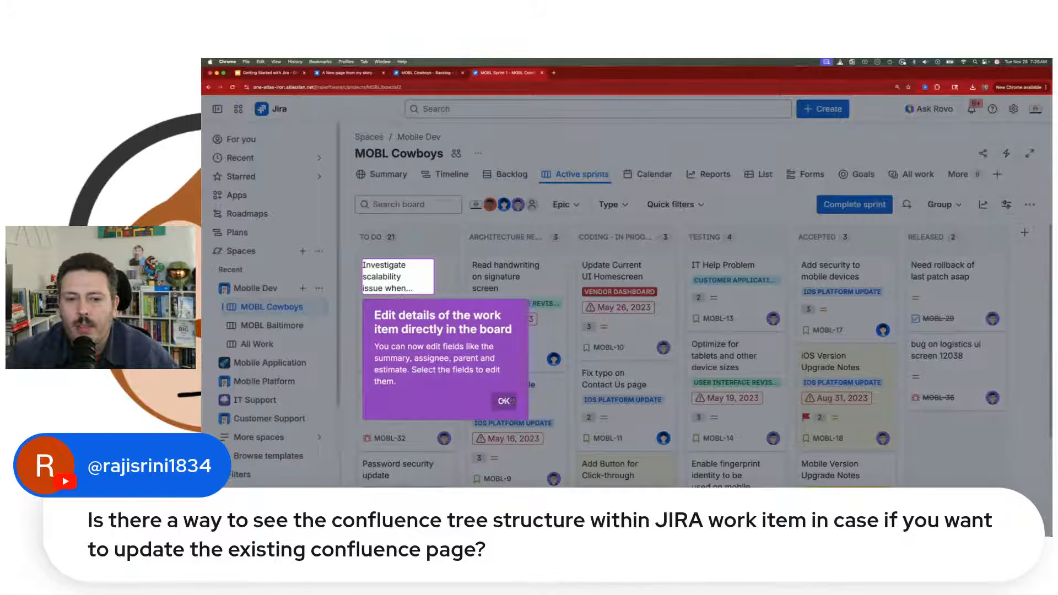
{"action": "left_click", "coordinate": [506, 401]}
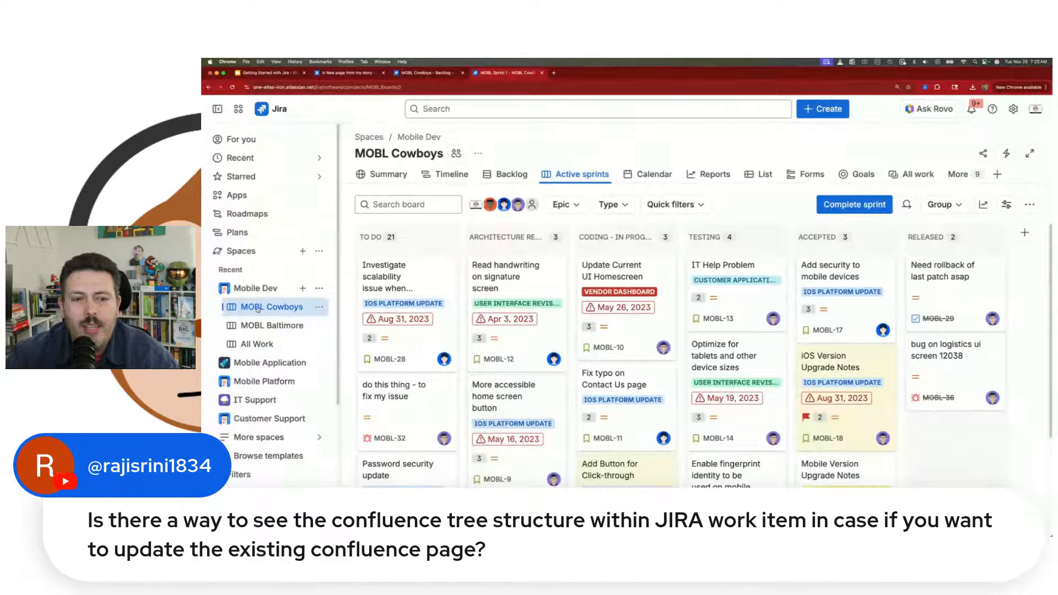
{"action": "left_click", "coordinate": [960, 174]}
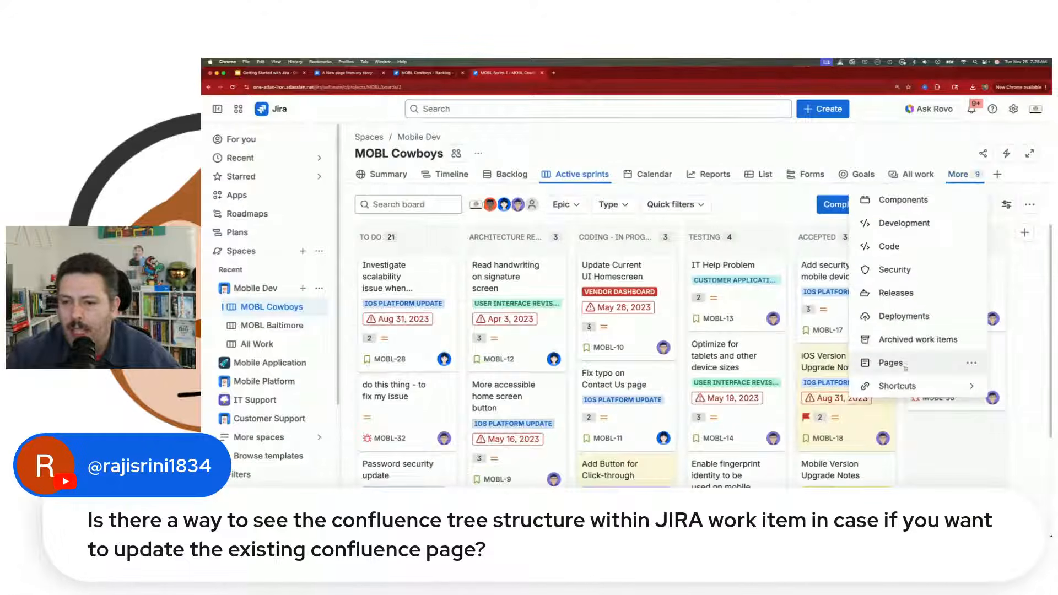
{"action": "left_click", "coordinate": [890, 362]}
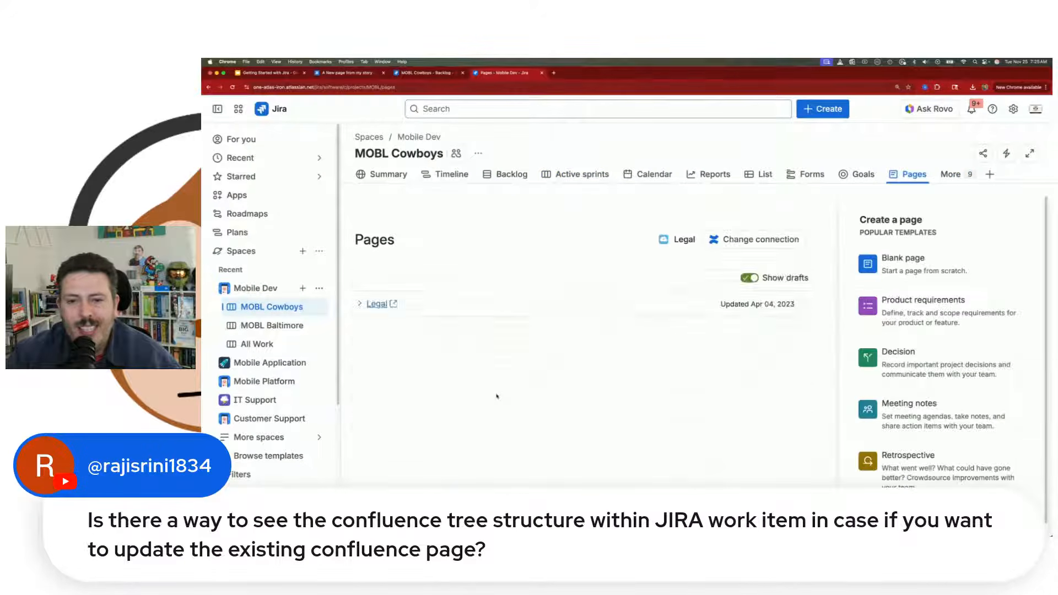
Expand the Legal page tree and its "Legal - Getting started" branch to examine the nested Confluence pages
{"action": "left_click", "coordinate": [359, 303]}
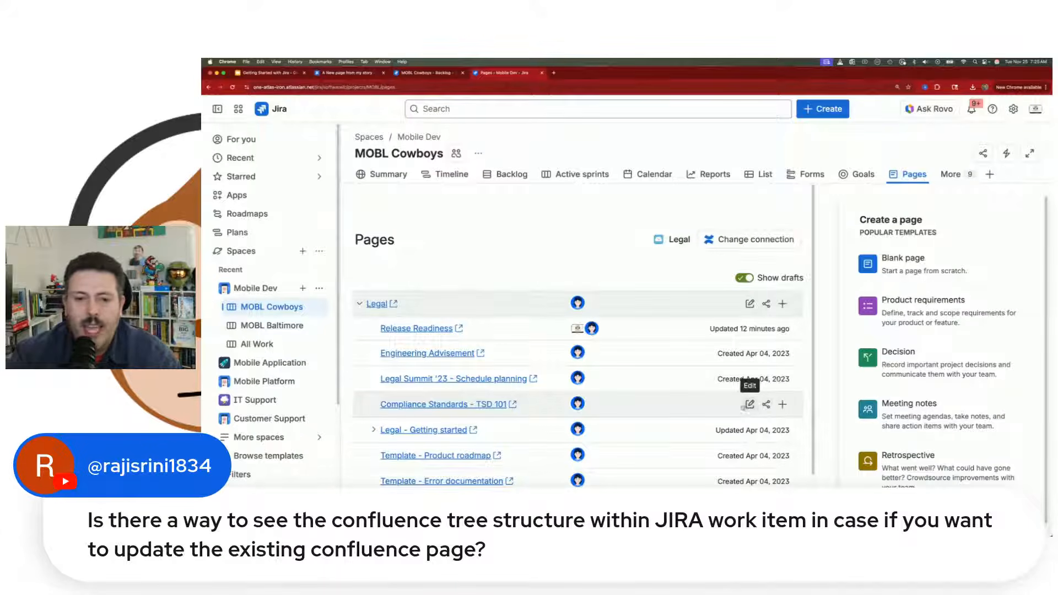
{"action": "left_click_drag", "start_coordinate": [360, 407], "coordinate": [490, 409]}
{"action": "left_click", "coordinate": [537, 407]}
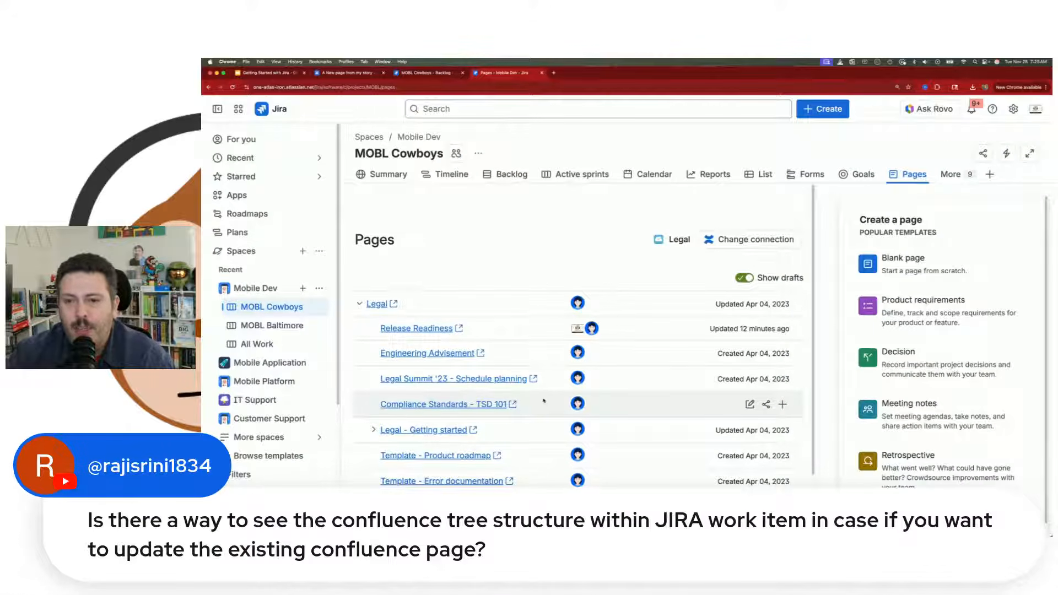
{"action": "scroll", "coordinate": [544, 401], "scroll_direction": "down", "scroll_amount": 2}
{"action": "left_click", "coordinate": [373, 356]}
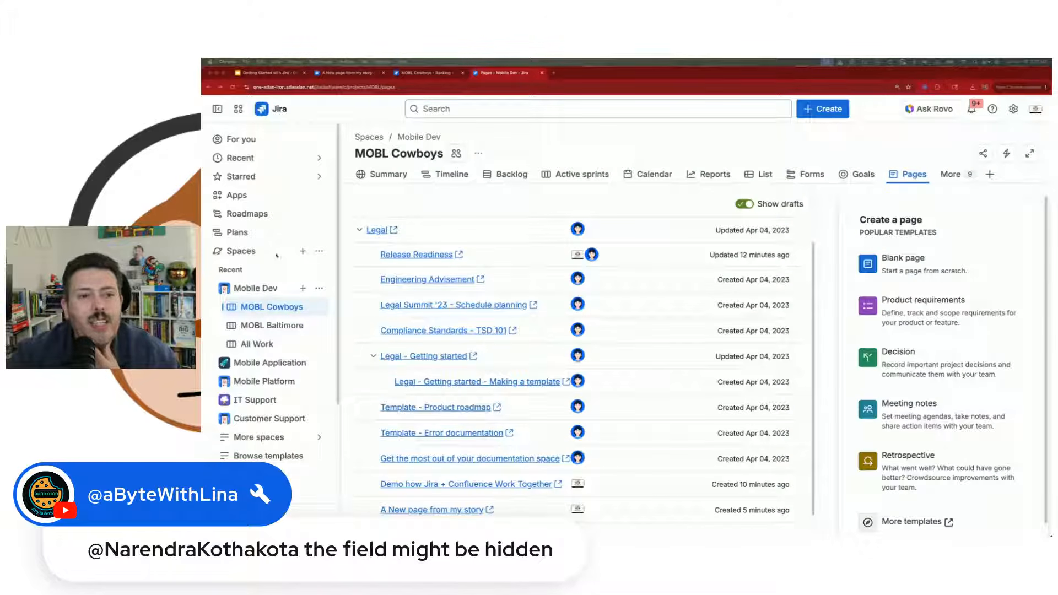
Open the Features settings of the Mobile Dev space and examine the Pages feature under More items
{"action": "left_click", "coordinate": [319, 288]}
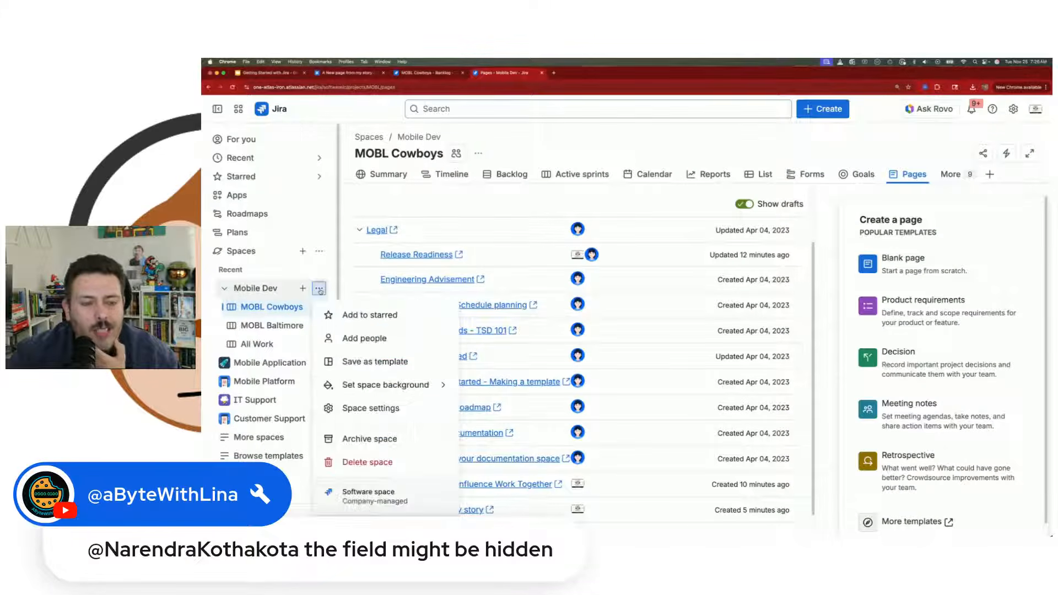
{"action": "left_click", "coordinate": [377, 411]}
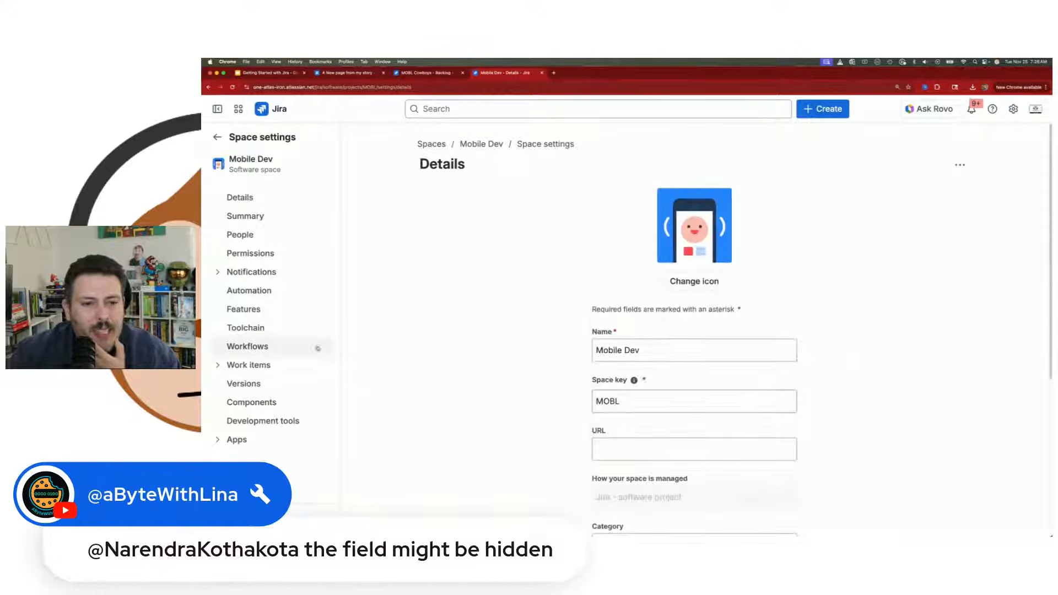
{"action": "left_click", "coordinate": [251, 308]}
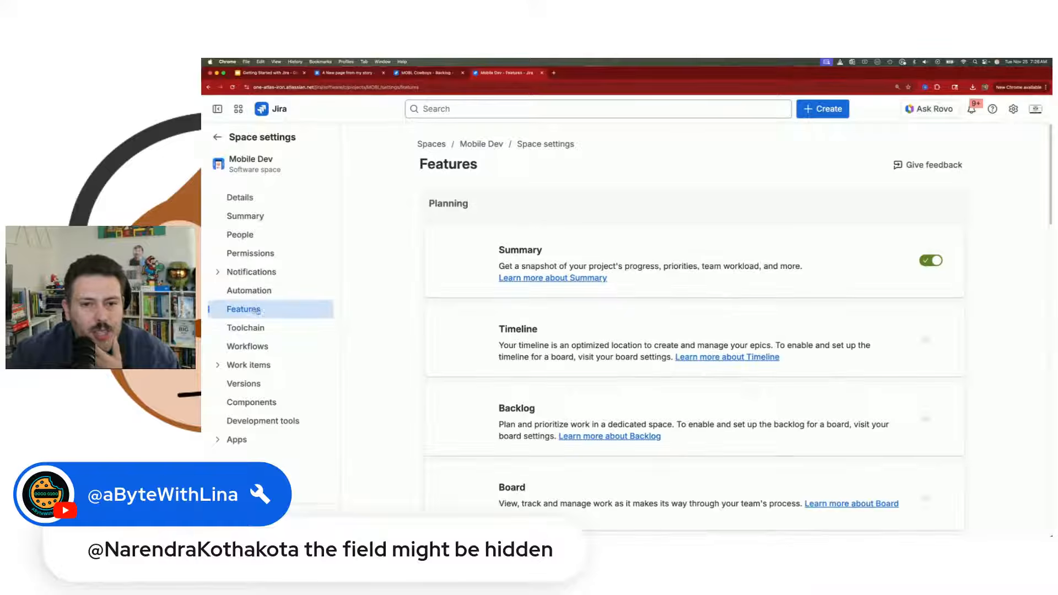
{"action": "scroll", "coordinate": [716, 331], "scroll_direction": "down", "scroll_amount": 5}
{"action": "scroll", "coordinate": [799, 396], "scroll_direction": "down", "scroll_amount": 4}
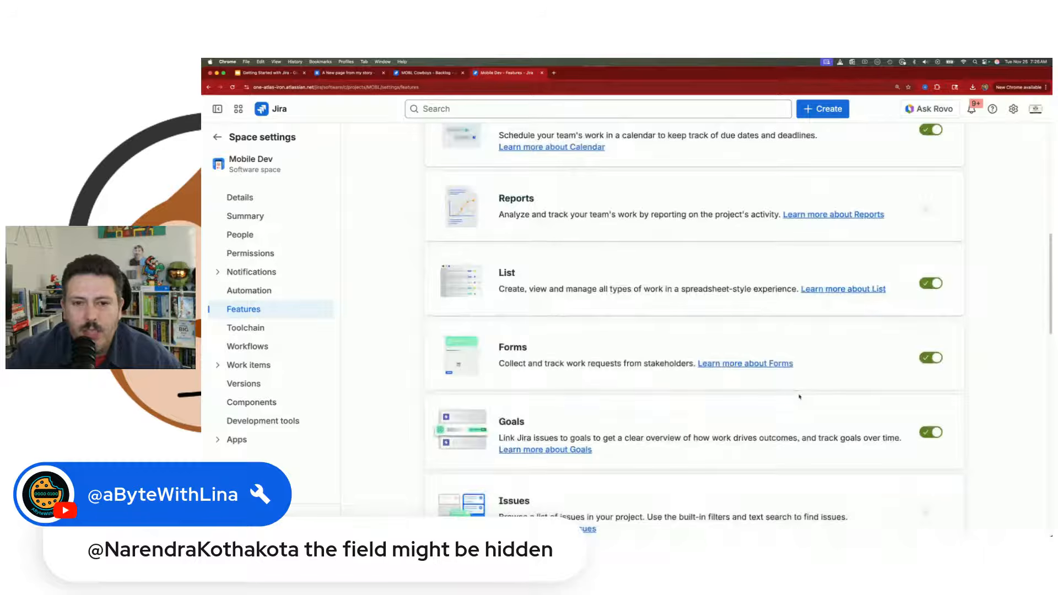
{"action": "scroll", "coordinate": [799, 395], "scroll_direction": "down", "scroll_amount": 9}
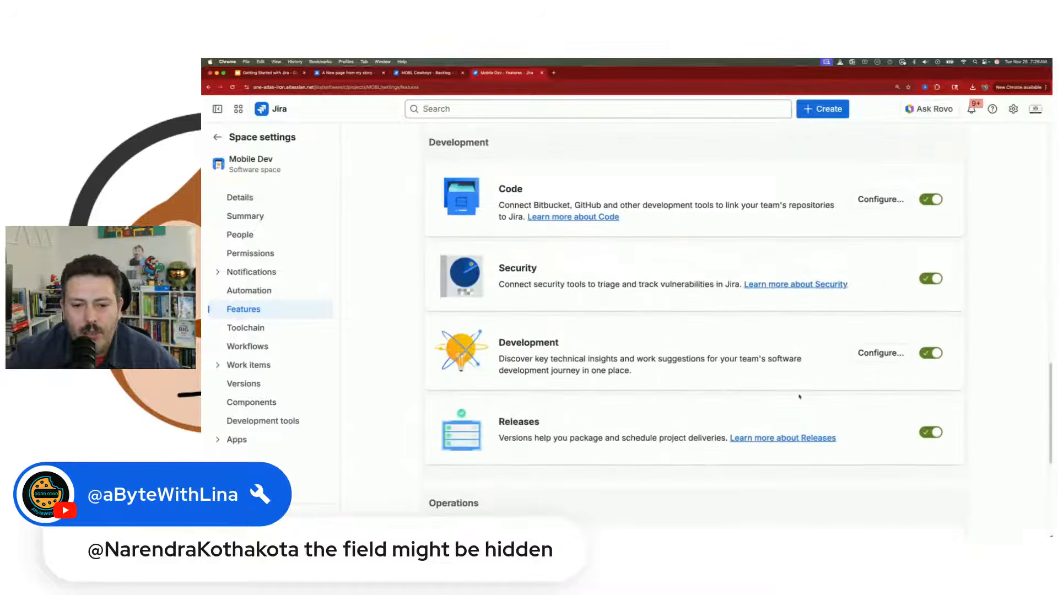
{"action": "scroll", "coordinate": [799, 396], "scroll_direction": "down", "scroll_amount": 5}
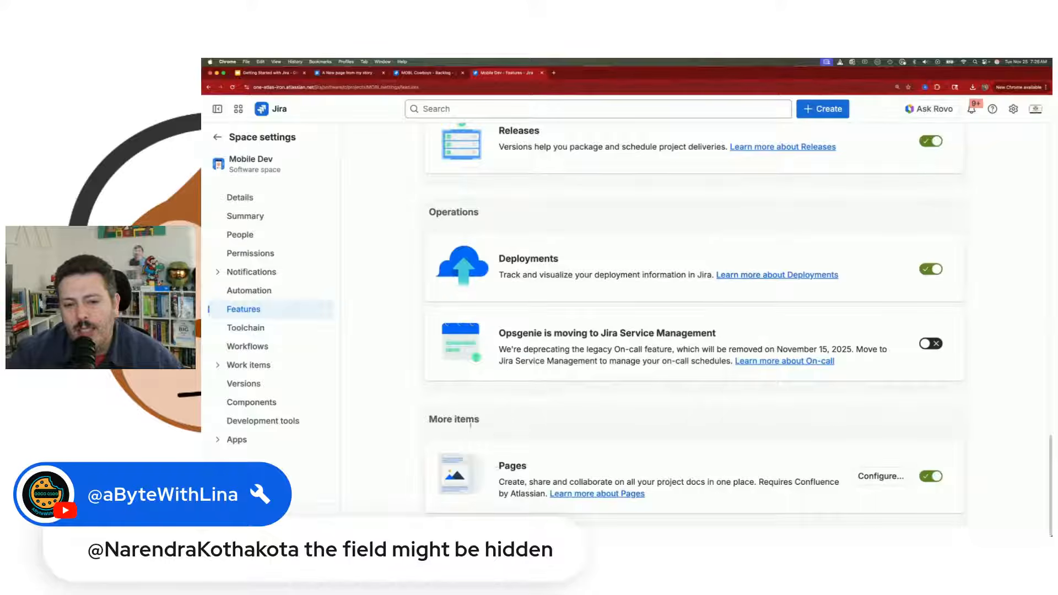
{"action": "left_click_drag", "start_coordinate": [522, 484], "coordinate": [939, 479]}
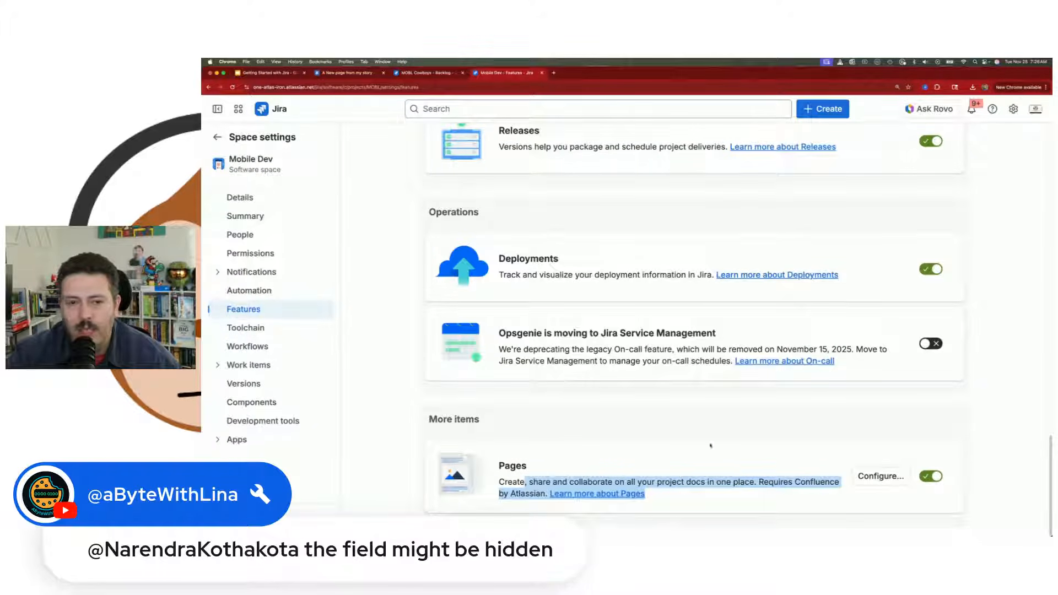
Leave the space settings and open work item MOBL-28 from the backlog in its full view
{"action": "left_click", "coordinate": [216, 136]}
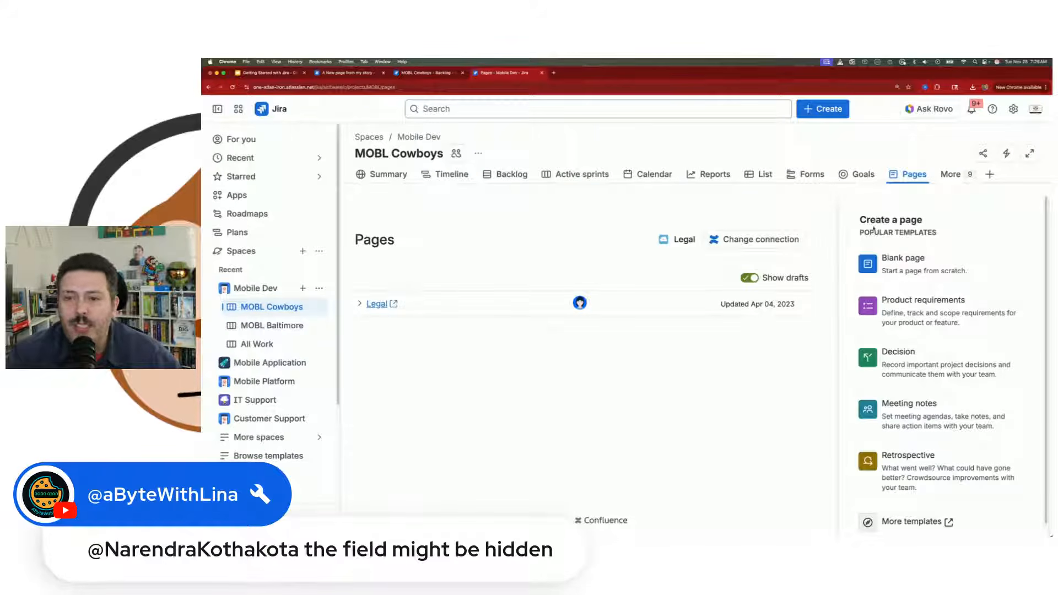
{"action": "left_click", "coordinate": [506, 174]}
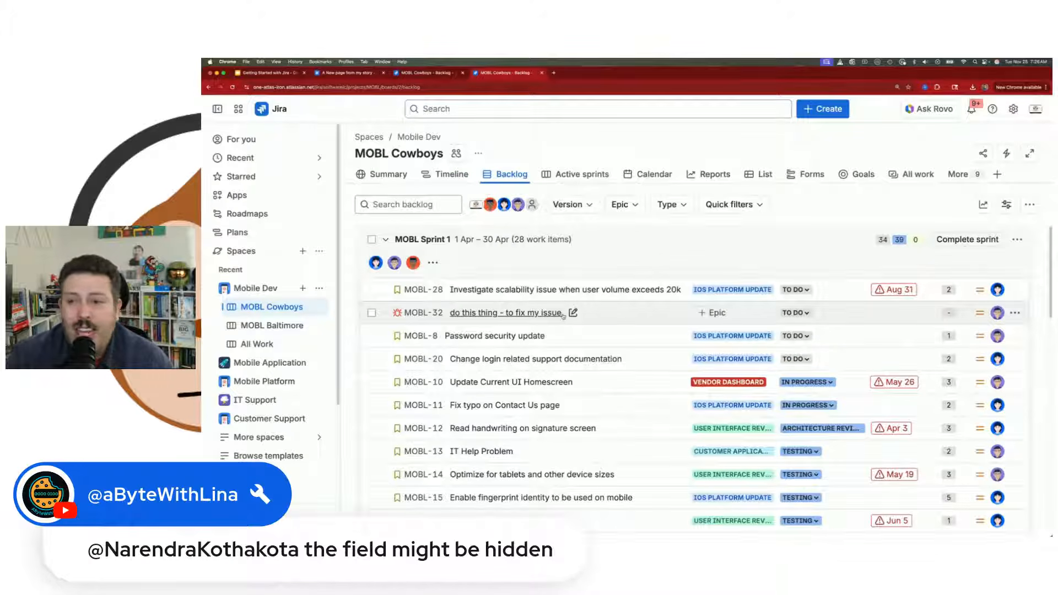
{"action": "left_click", "coordinate": [507, 291]}
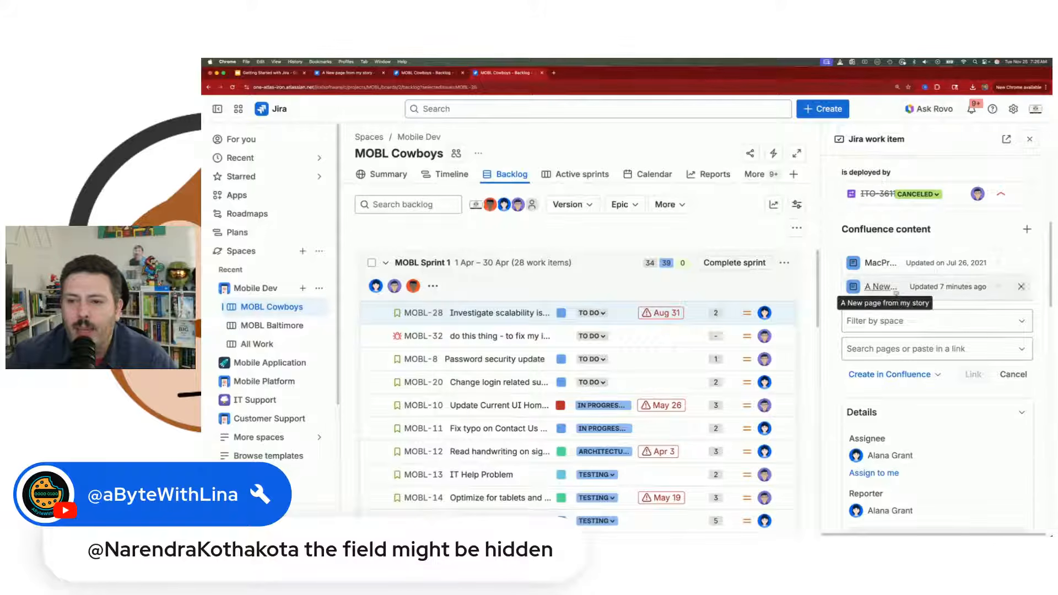
{"action": "scroll", "coordinate": [880, 270], "scroll_direction": "up", "scroll_amount": 4}
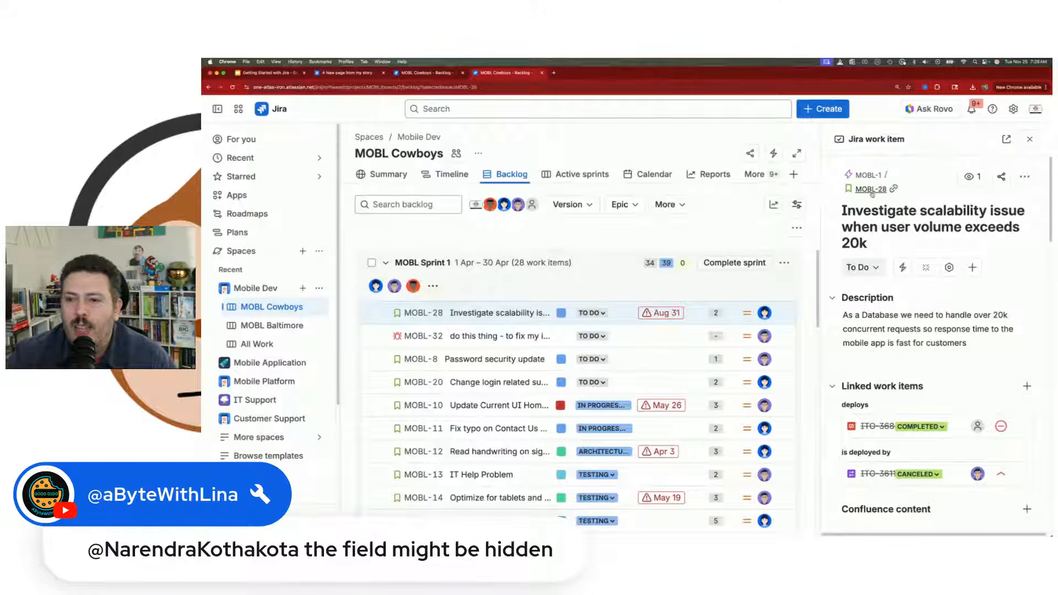
{"action": "left_click", "coordinate": [1007, 139]}
{"action": "left_click", "coordinate": [542, 72]}
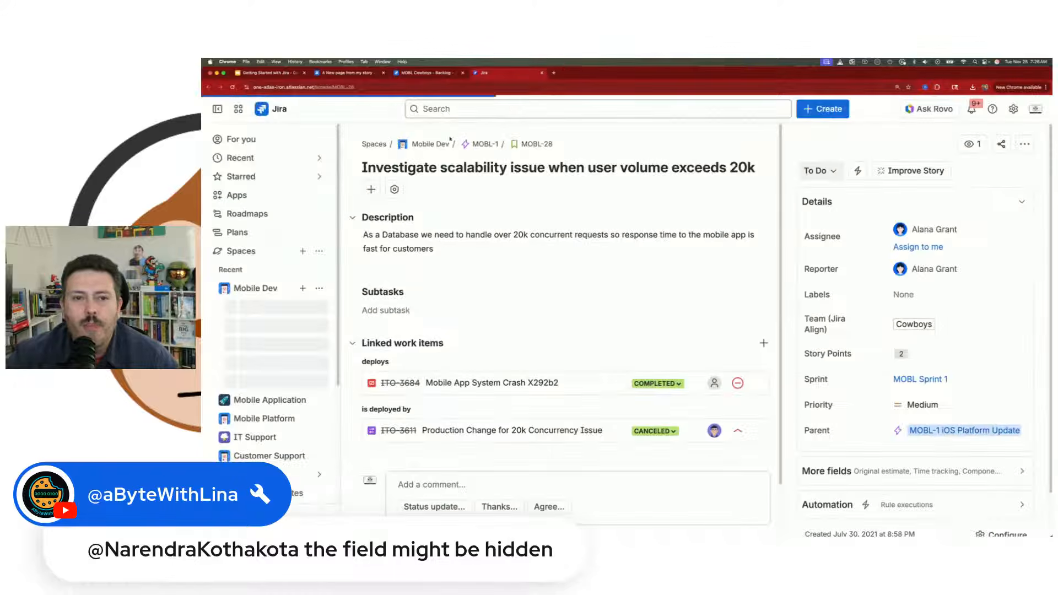
Create a Confluence whiteboard titled "A Visual For This Story" from MOBL-28, stored in the personal space
{"action": "left_click", "coordinate": [372, 189]}
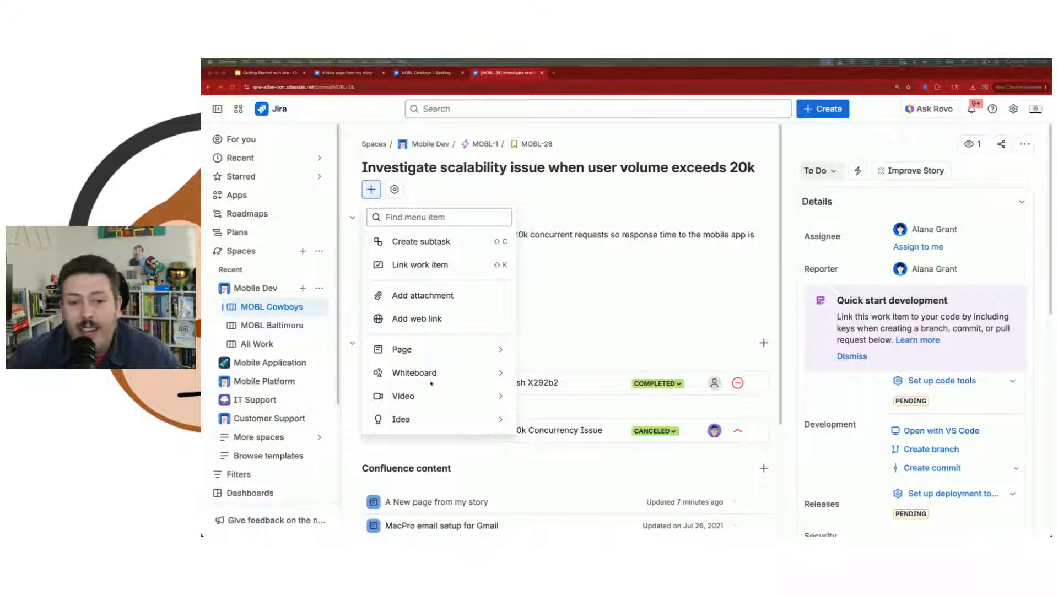
{"action": "mouse_move", "coordinate": [424, 376]}
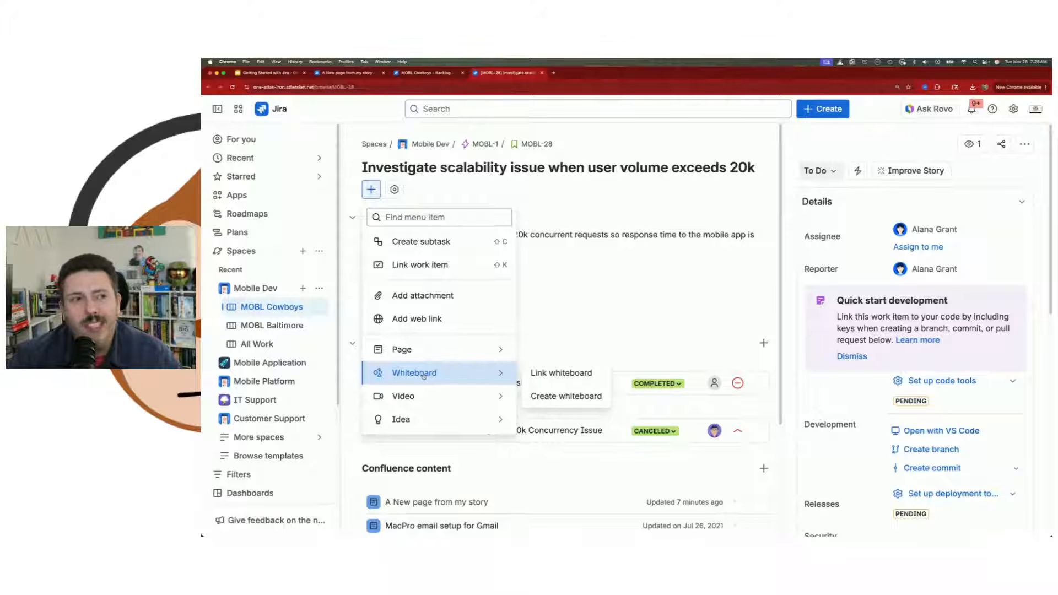
{"action": "left_click", "coordinate": [576, 393]}
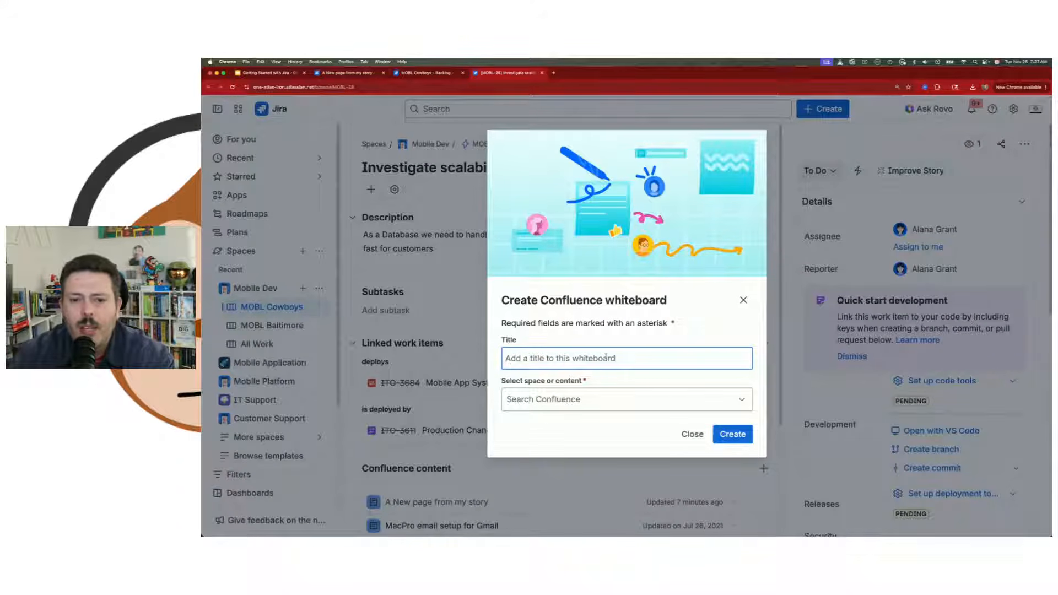
{"action": "type", "text": "A Visual F"}
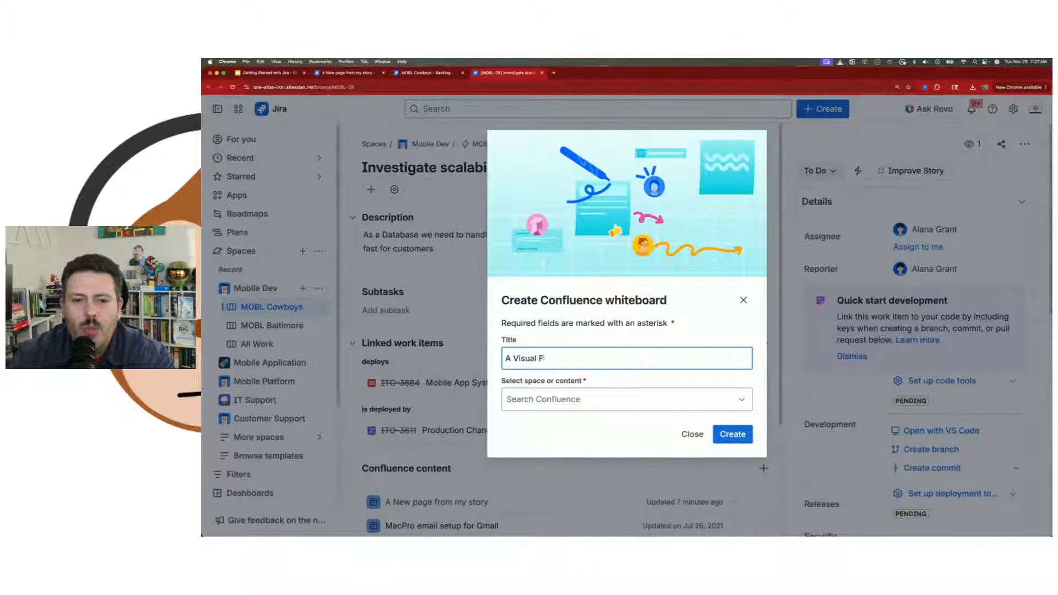
{"action": "type", "text": "or This Story"}
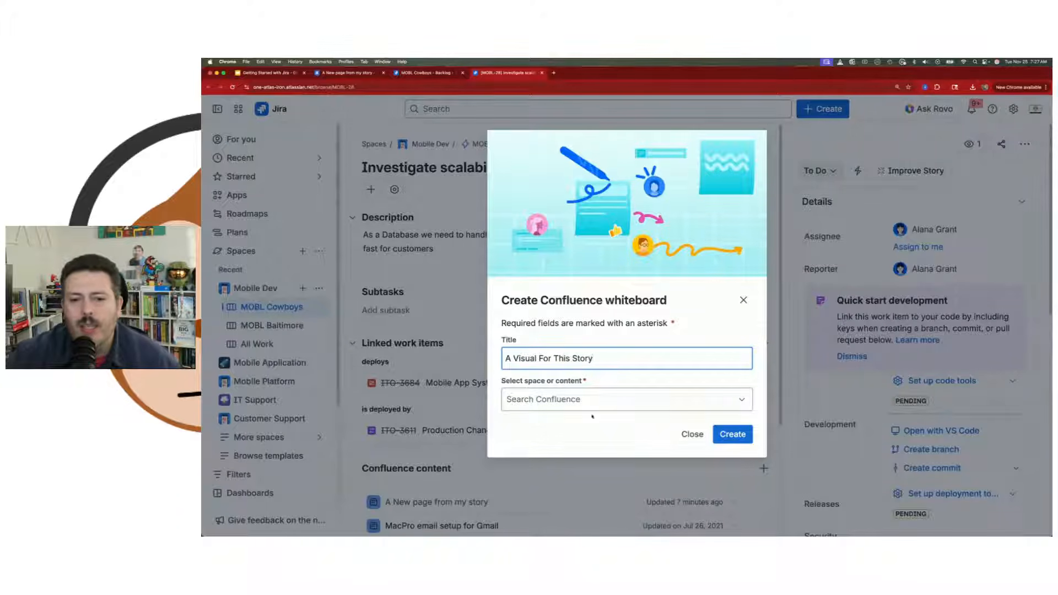
{"action": "left_click", "coordinate": [564, 398]}
{"action": "left_click", "coordinate": [554, 457]}
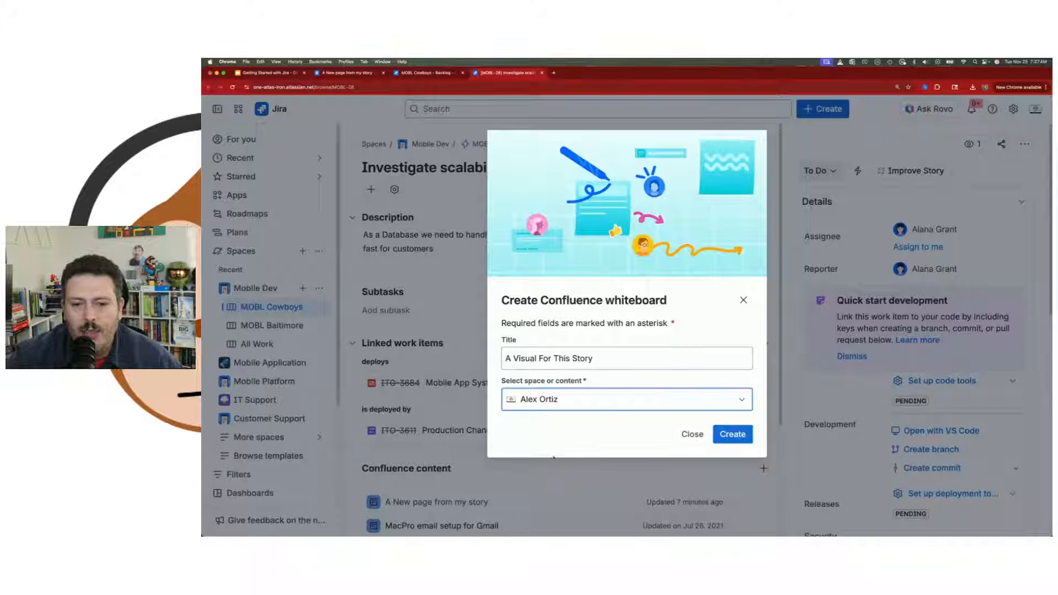
{"action": "left_click", "coordinate": [733, 434]}
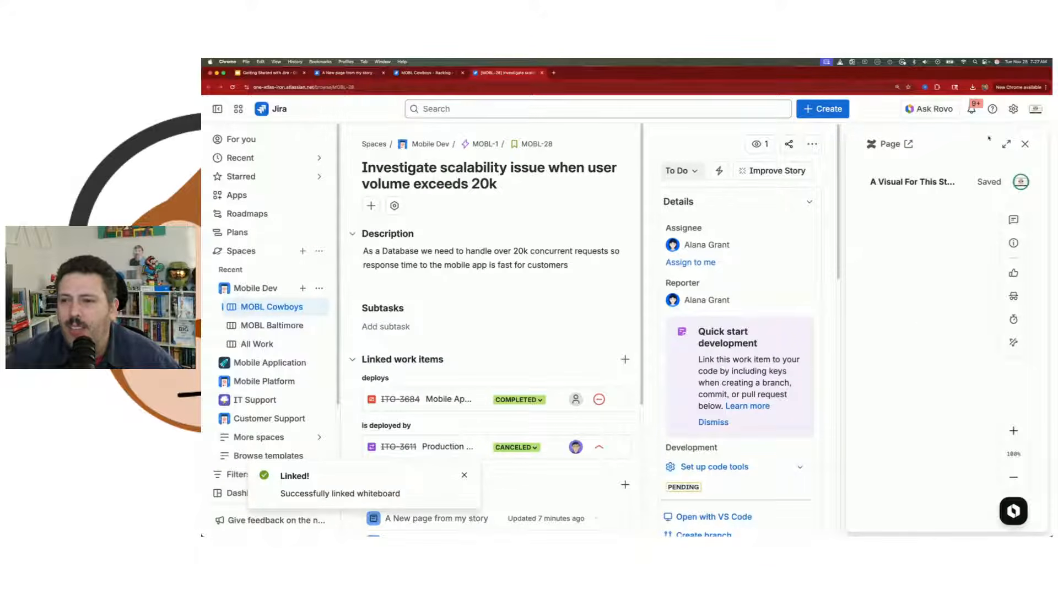
Enlarge and close the new whiteboard's preview, then reopen "A Visual For This Story" from MOBL-28's Confluence content
{"action": "left_click", "coordinate": [1007, 144]}
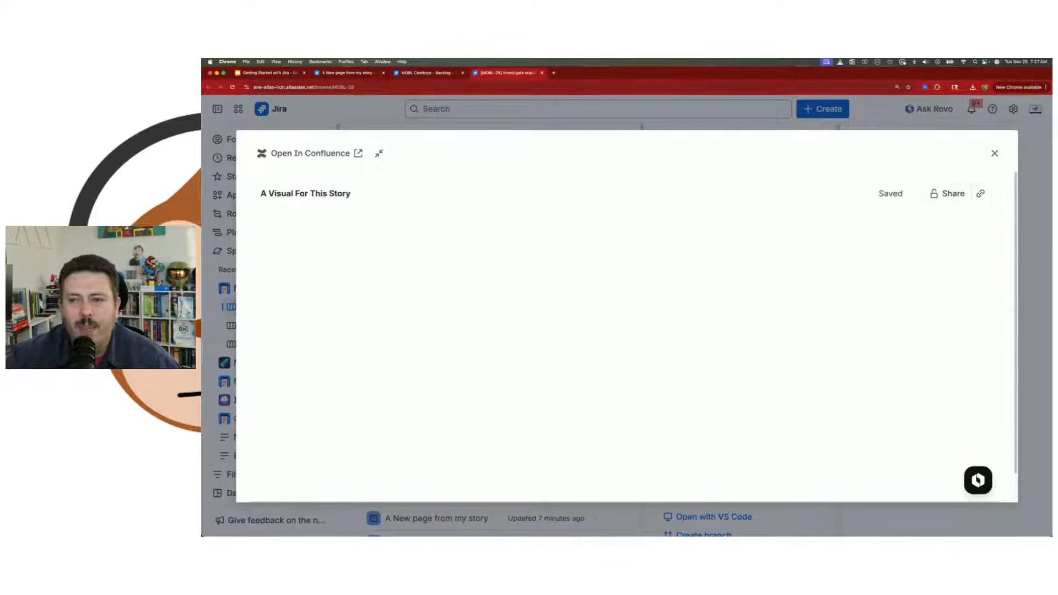
{"action": "left_click", "coordinate": [994, 153]}
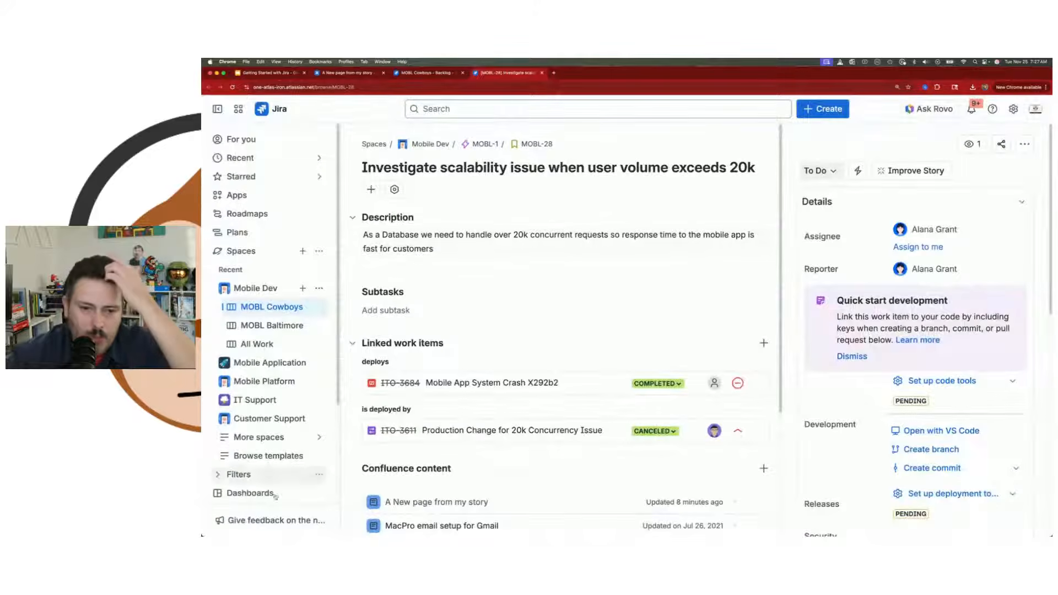
{"action": "scroll", "coordinate": [270, 469], "scroll_direction": "down", "scroll_amount": 5}
{"action": "scroll", "coordinate": [474, 419], "scroll_direction": "down", "scroll_amount": 6}
{"action": "left_click", "coordinate": [429, 376]}
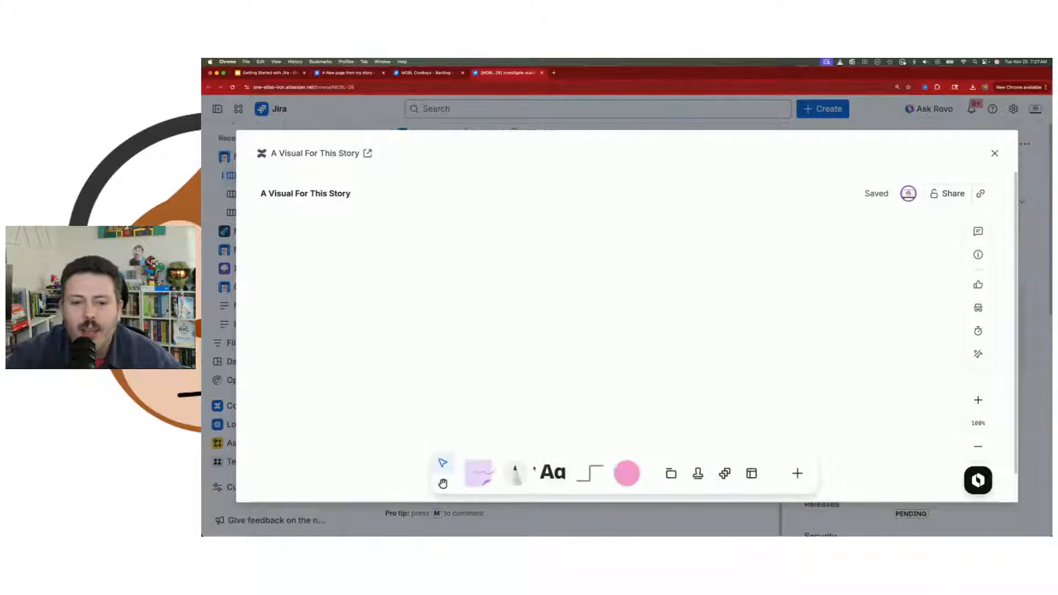
Add a pink circle to the whiteboard and a pink square to the right of it
{"action": "left_click", "coordinate": [639, 480]}
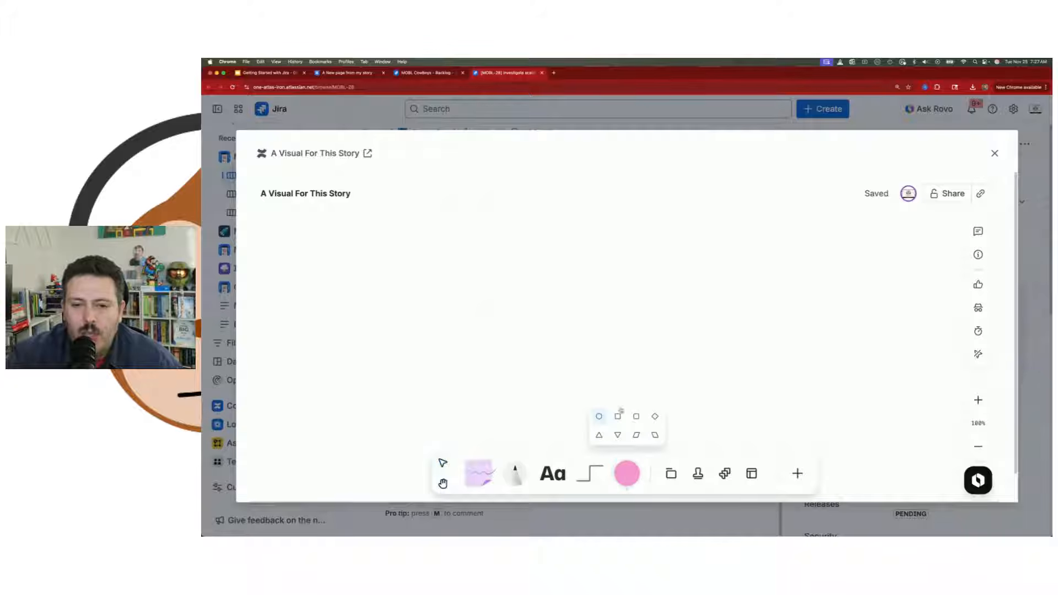
{"action": "left_click", "coordinate": [548, 256]}
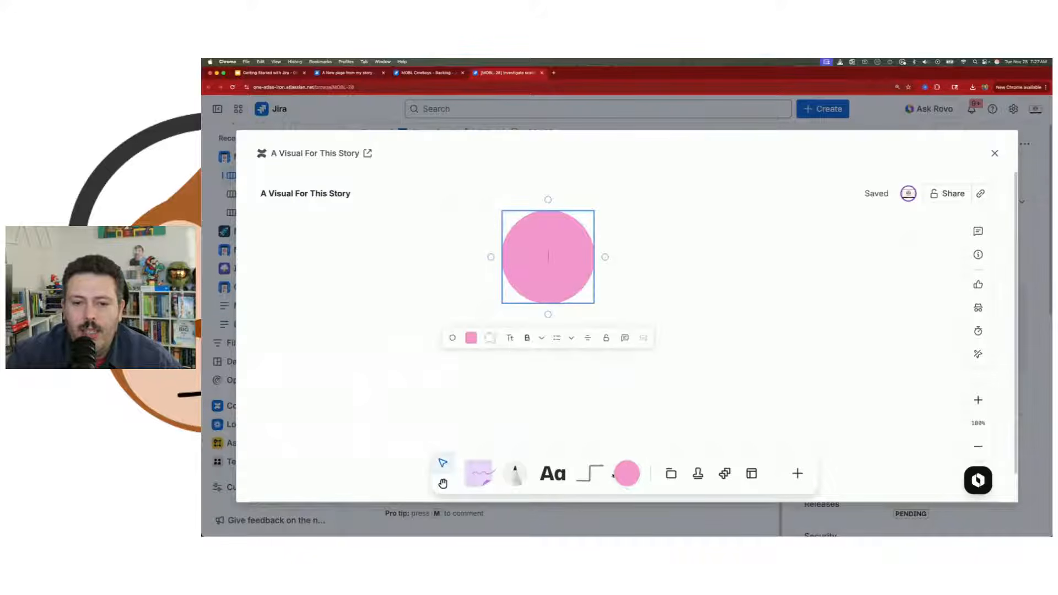
{"action": "left_click", "coordinate": [627, 473]}
{"action": "left_click", "coordinate": [618, 417]}
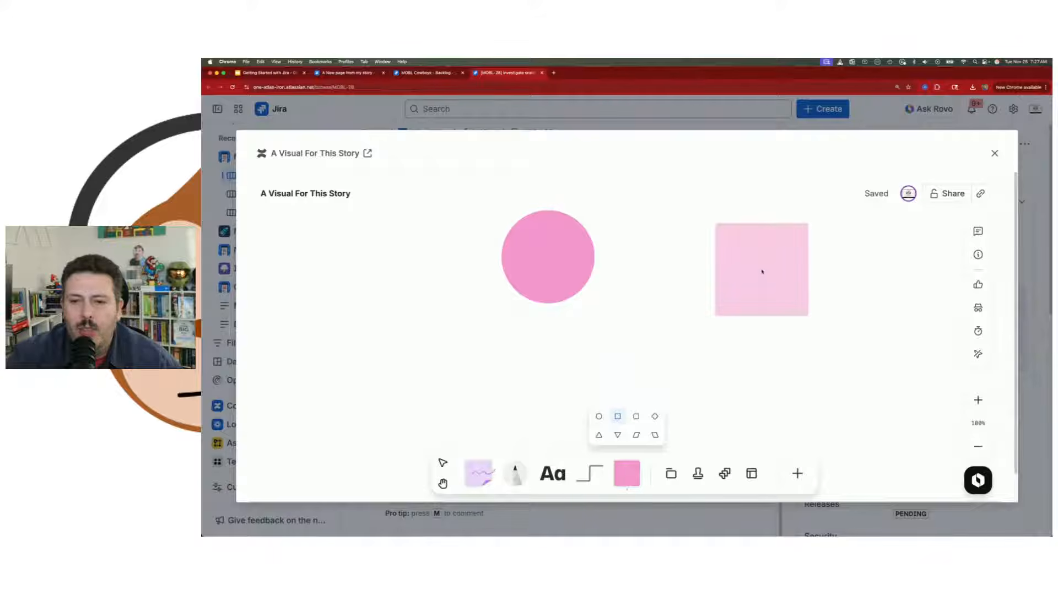
{"action": "left_click", "coordinate": [762, 270]}
Connect the circle to the square with an arrow connector and select the circle
{"action": "left_click", "coordinate": [590, 472]}
{"action": "left_click_drag", "start_coordinate": [594, 257], "coordinate": [714, 269]}
{"action": "left_click", "coordinate": [554, 255]}
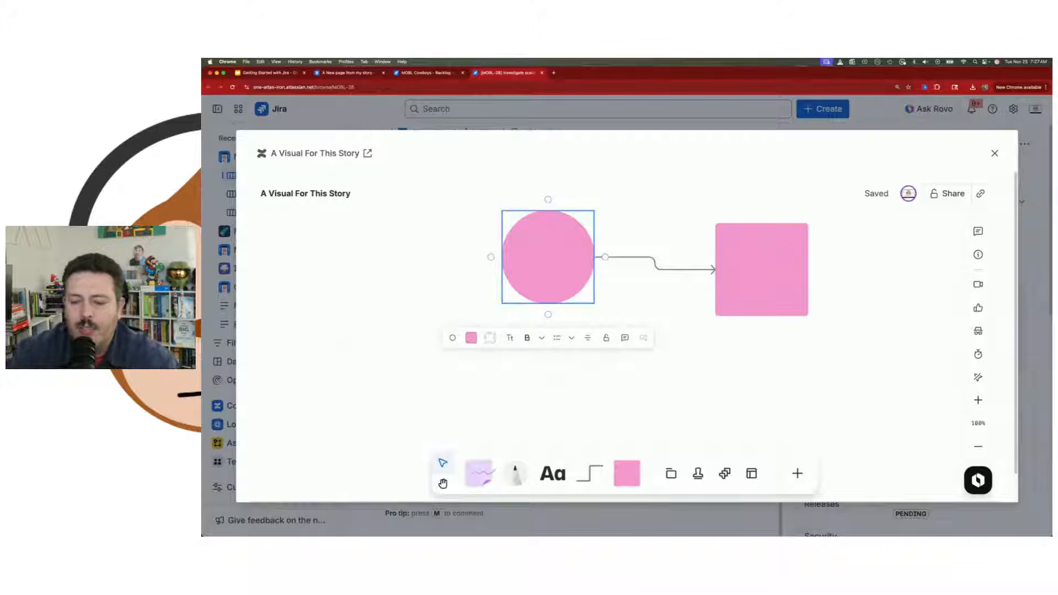
Label the circle "Info 1" and the square "Info 2"
{"action": "type", "text": "Info 1"}
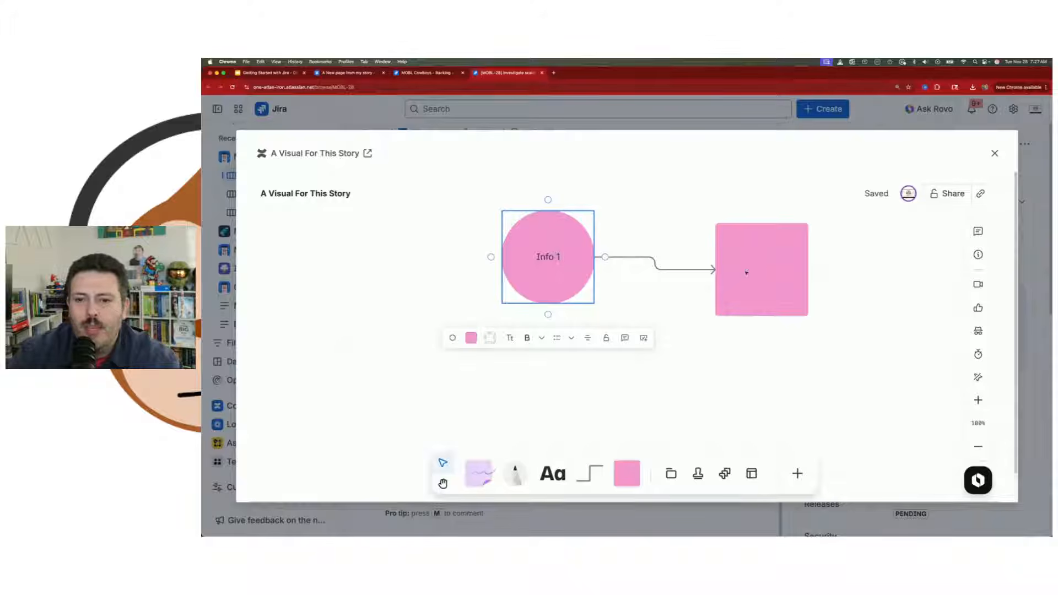
{"action": "left_click", "coordinate": [746, 272]}
{"action": "type", "text": "Info 2"}
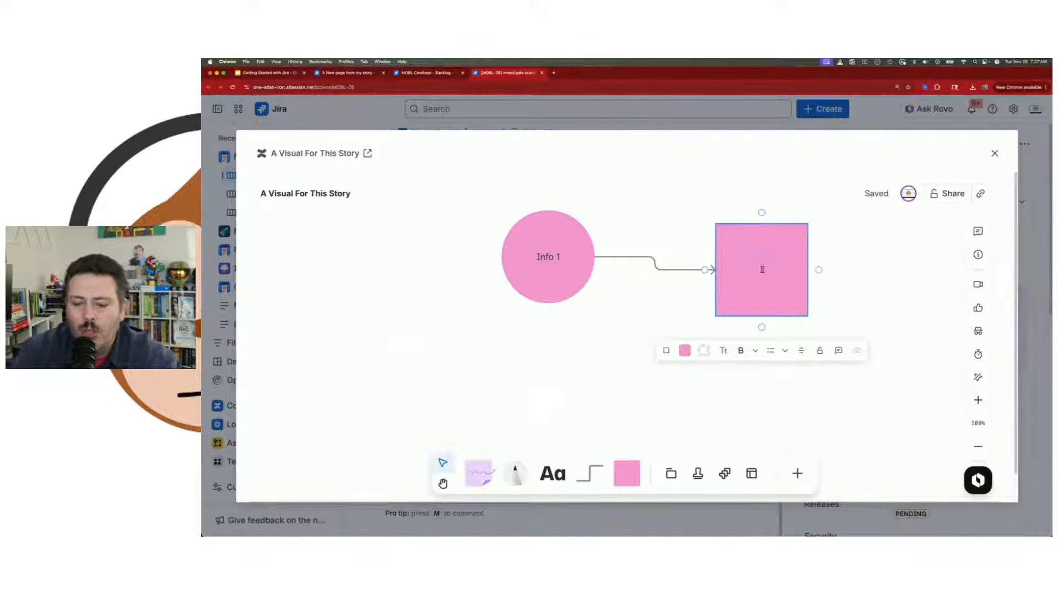
Add the text "White Board" above the circle and deselect it
{"action": "left_click", "coordinate": [553, 474]}
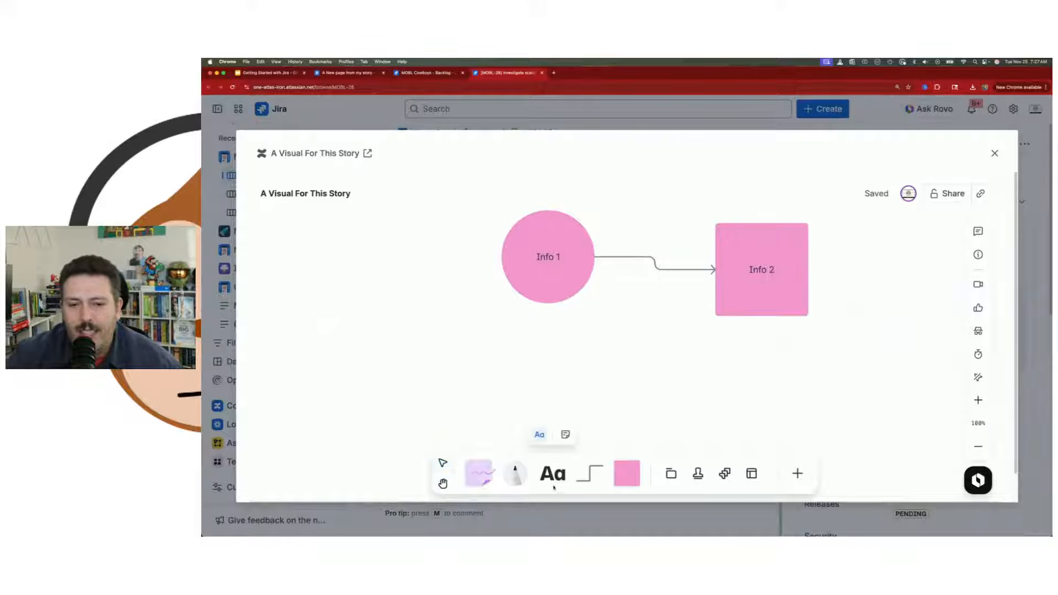
{"action": "left_click", "coordinate": [545, 188]}
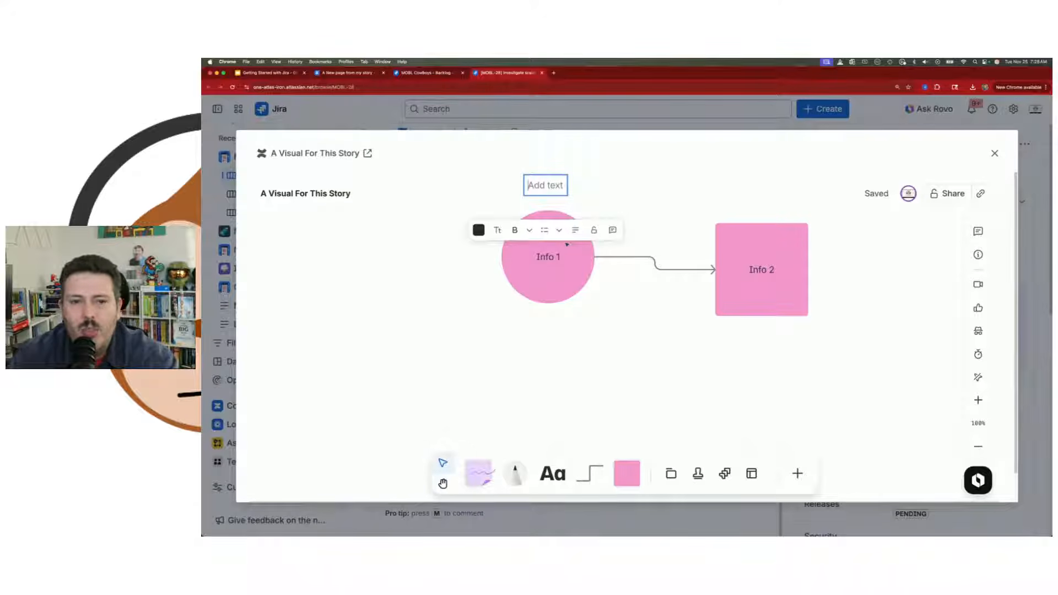
{"action": "type", "text": "White Board"}
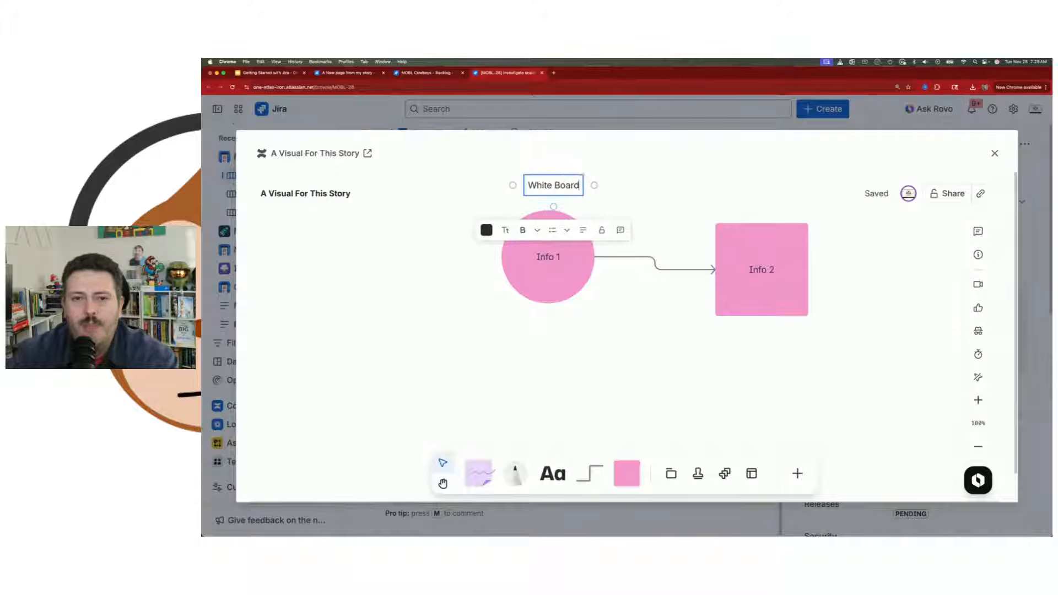
{"action": "left_click", "coordinate": [703, 432]}
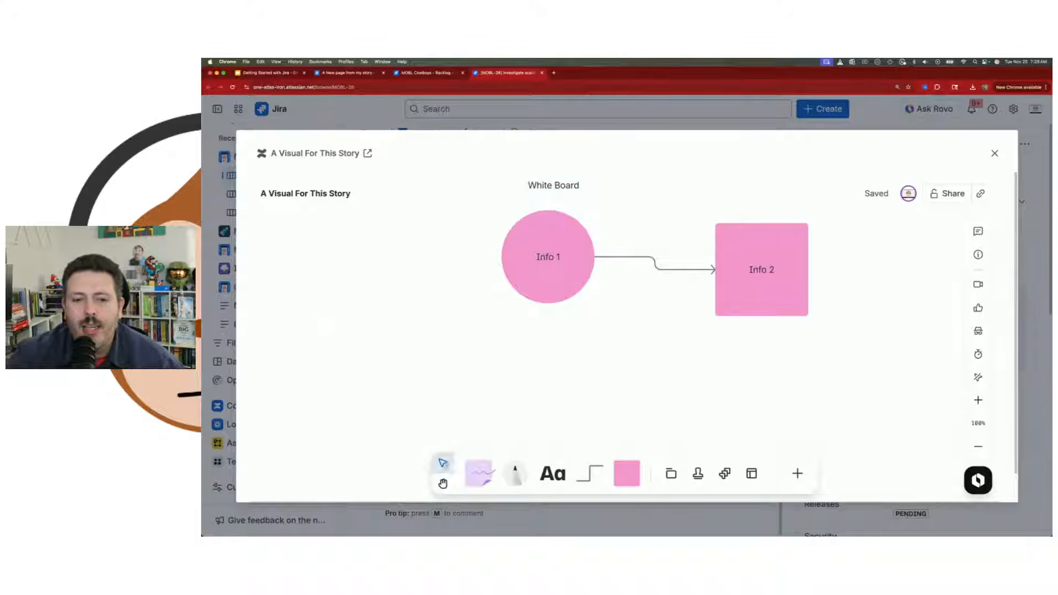
Draw a long wavy pen line below the shapes and a short stroke beside the square, and close the whiteboard preview
{"action": "left_click", "coordinate": [515, 472]}
{"action": "left_click_drag", "start_coordinate": [493, 397], "coordinate": [874, 311]}
{"action": "left_click_drag", "start_coordinate": [858, 252], "coordinate": [837, 238]}
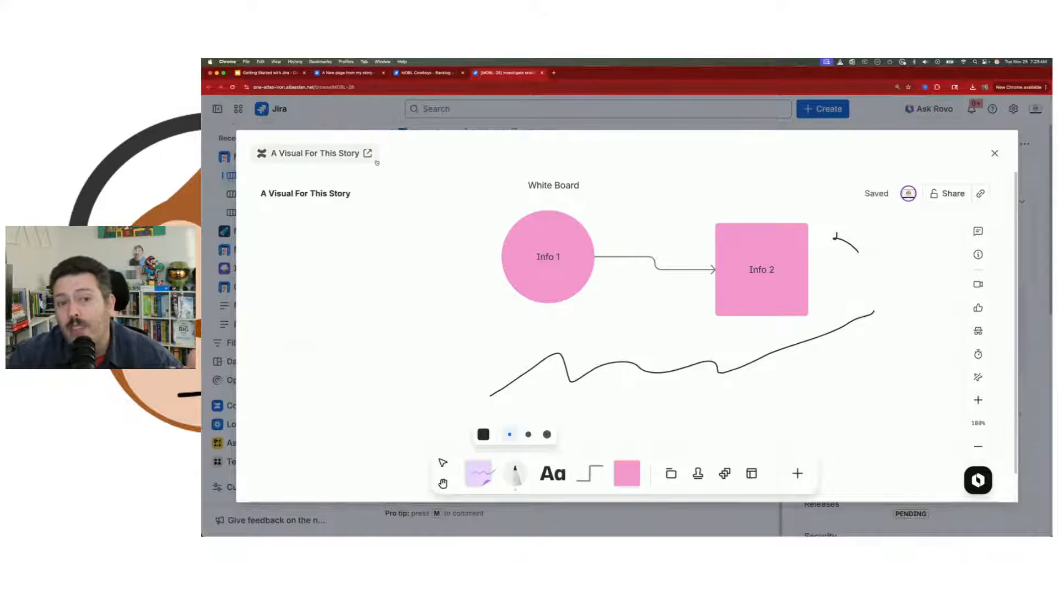
{"action": "left_click", "coordinate": [997, 154]}
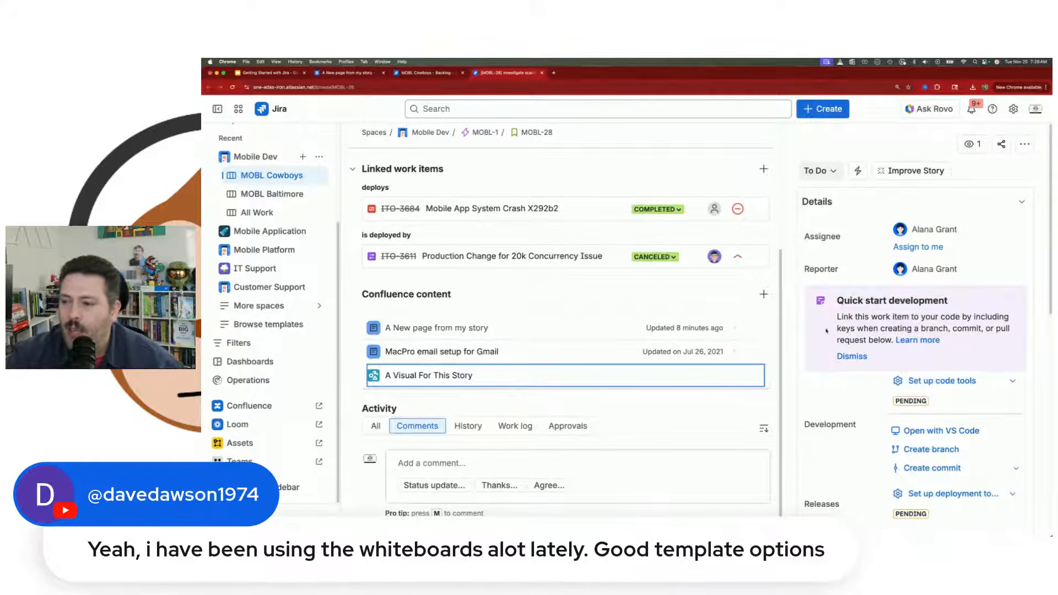
Reopen the "A Visual For This Story" preview from the Confluence content section of MOBL-28
{"action": "mouse_move", "coordinate": [582, 380]}
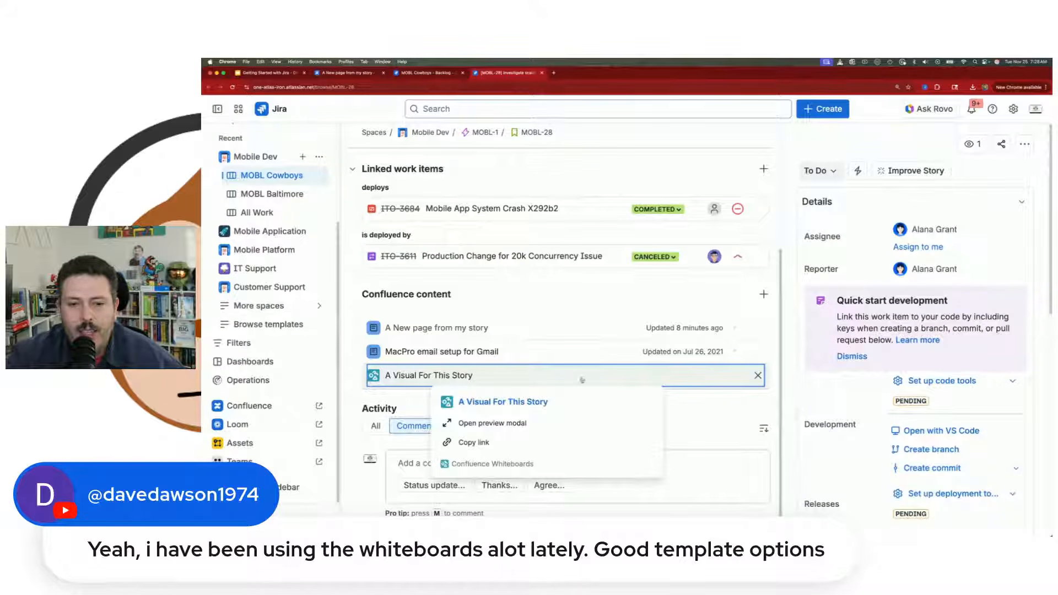
{"action": "left_click_drag", "start_coordinate": [368, 292], "coordinate": [505, 296]}
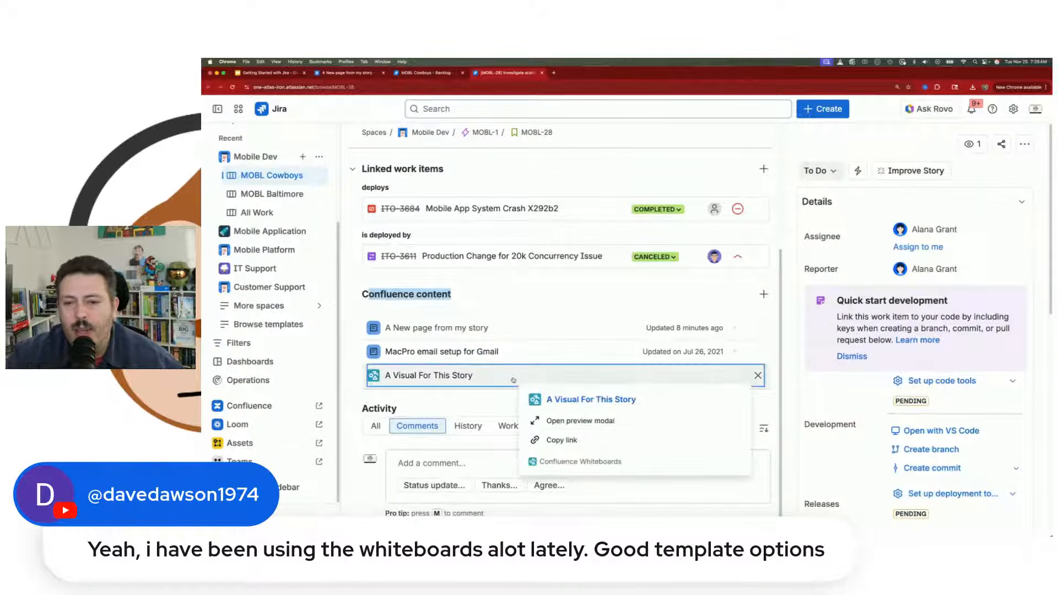
{"action": "left_click", "coordinate": [533, 375]}
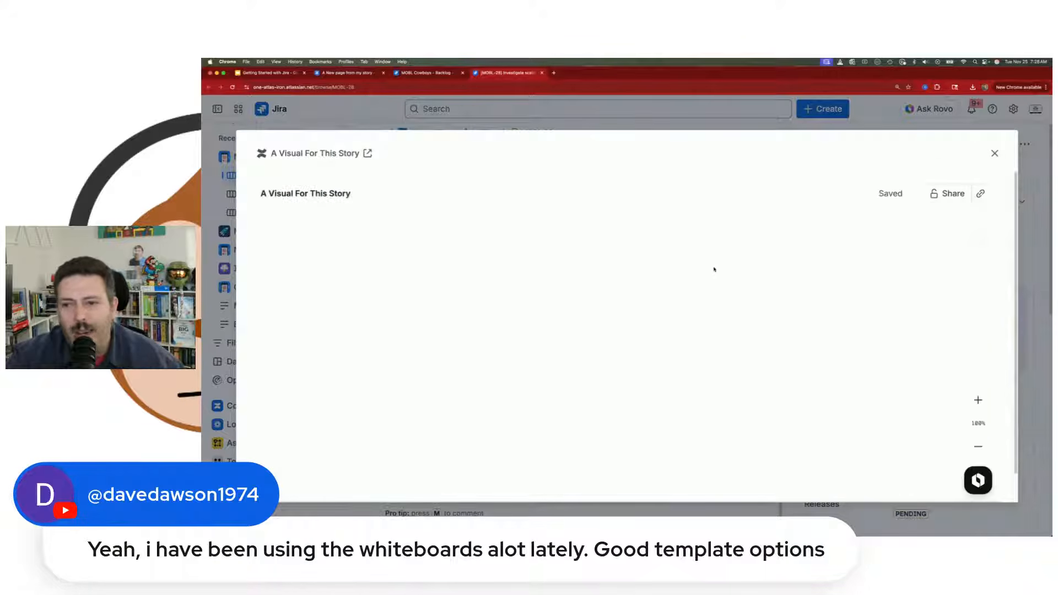
Switch to Confluence, open "A Visual For This Story" from the personal space, and draw a freehand loop around its diagram
{"action": "left_click", "coordinate": [349, 72]}
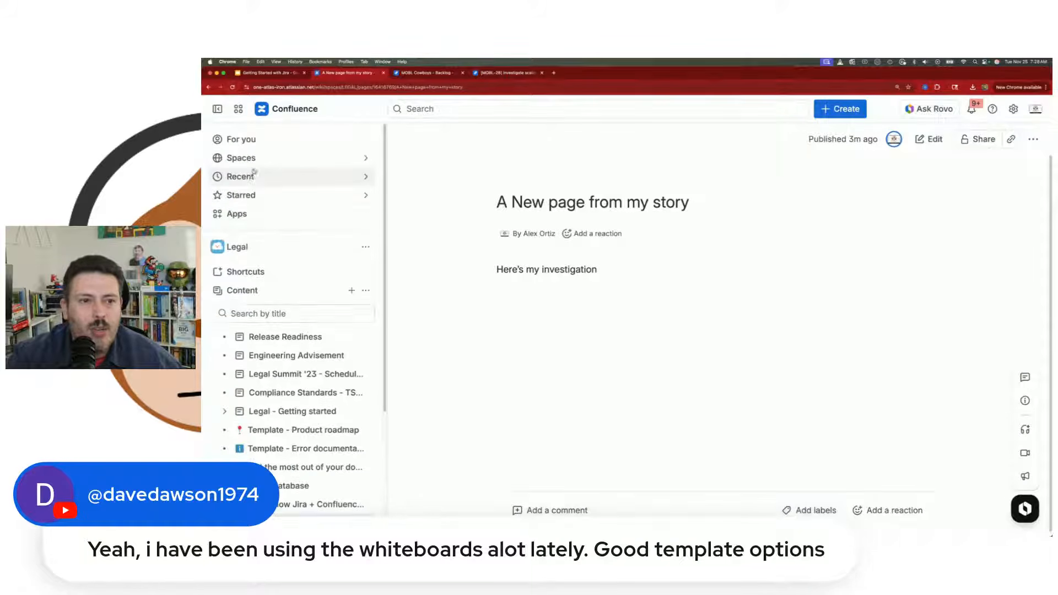
{"action": "left_click", "coordinate": [260, 161]}
{"action": "left_click", "coordinate": [425, 263]}
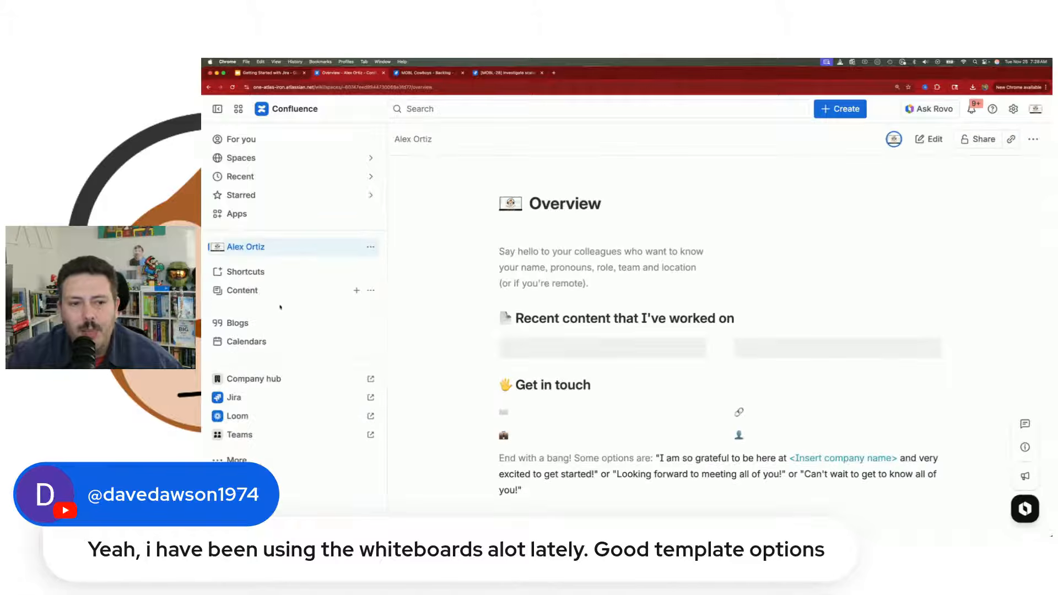
{"action": "left_click", "coordinate": [293, 373]}
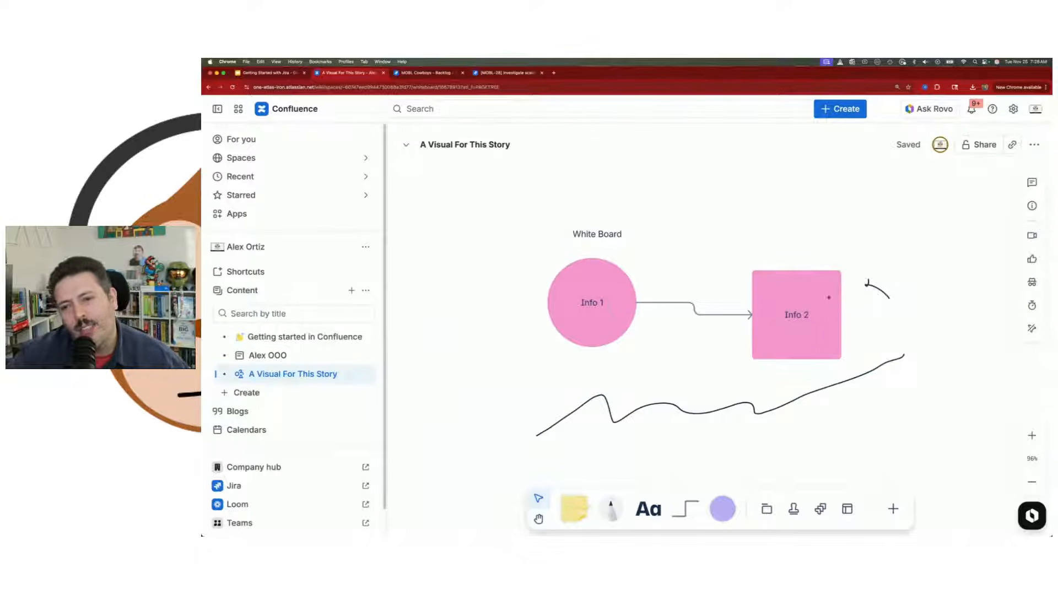
{"action": "left_click", "coordinate": [611, 510]}
{"action": "mouse_move", "coordinate": [902, 299]}
{"action": "left_mouse_down"}
{"action": "mouse_move", "coordinate": [670, 204]}
{"action": "mouse_move", "coordinate": [496, 267]}
{"action": "mouse_move", "coordinate": [573, 429]}
{"action": "mouse_move", "coordinate": [876, 460]}
{"action": "mouse_move", "coordinate": [887, 297]}
{"action": "left_mouse_up"}
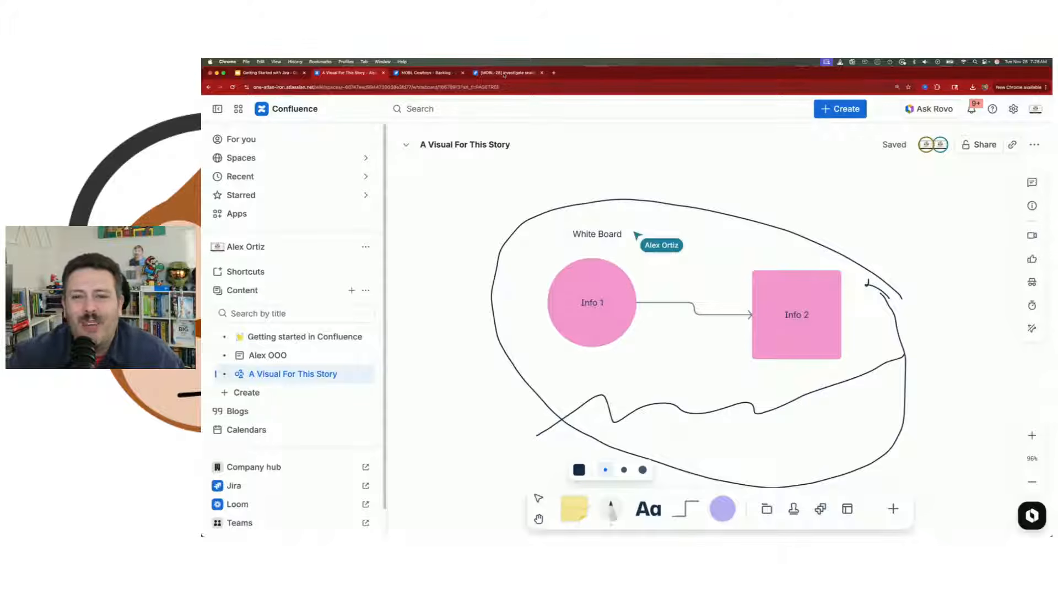
Switch back to Jira, check the whiteboard in MOBL-28's preview, and close the preview
{"action": "left_click", "coordinate": [505, 73]}
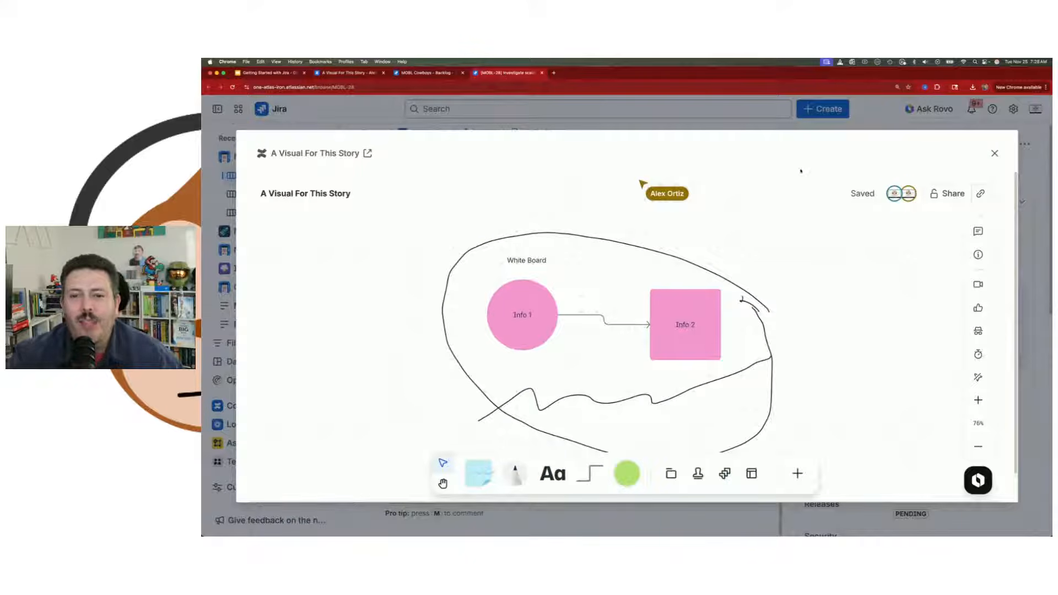
{"action": "scroll", "coordinate": [843, 361], "scroll_direction": "down", "scroll_amount": 2}
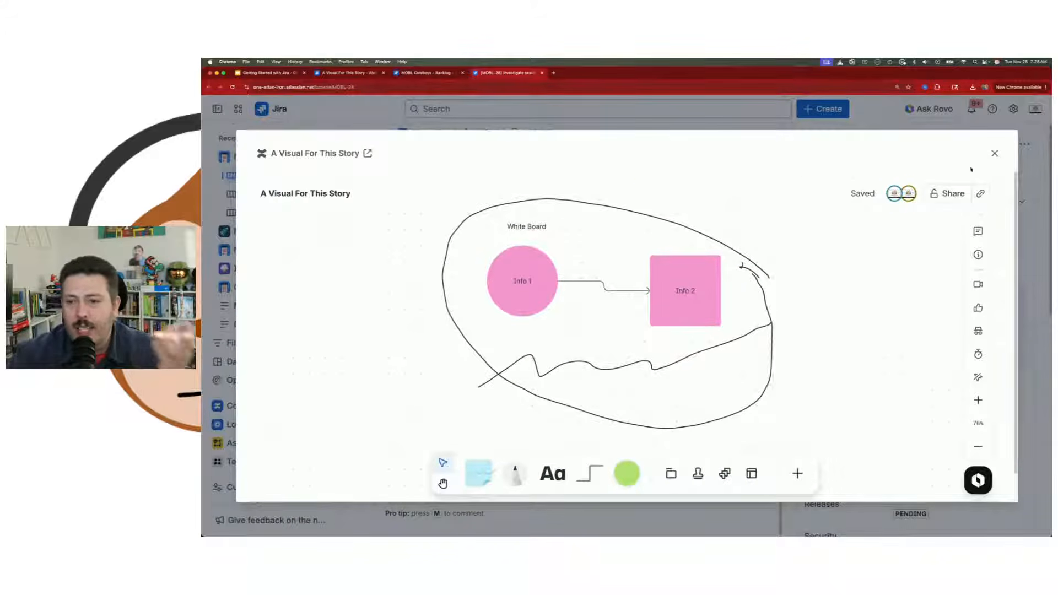
{"action": "left_click", "coordinate": [996, 156]}
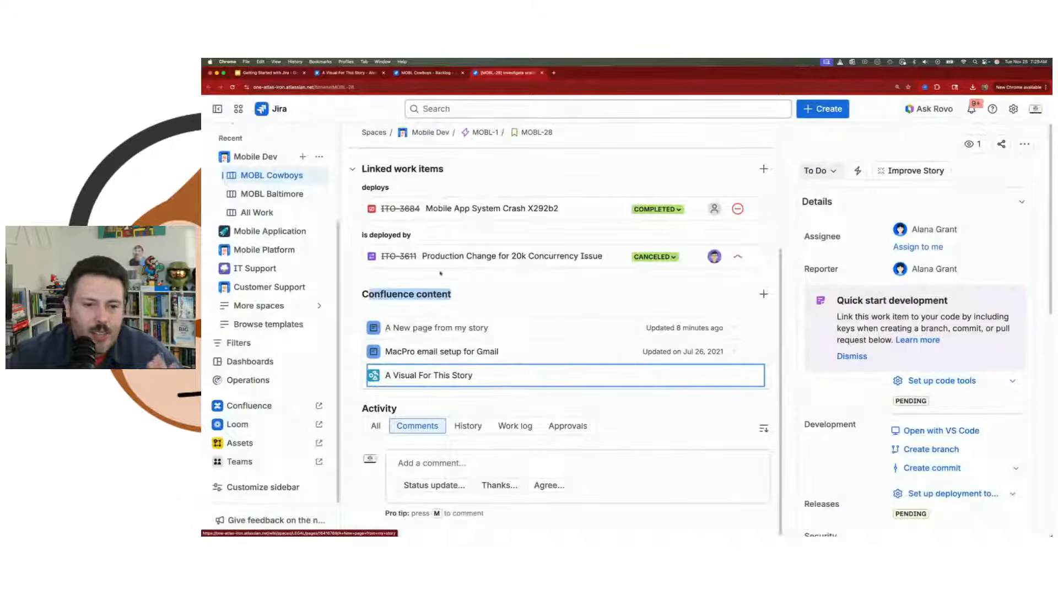
Start linking an existing whiteboard to MOBL-28 and filter the linkable content by the Engineering Support space
{"action": "scroll", "coordinate": [446, 309], "scroll_direction": "up", "scroll_amount": 2}
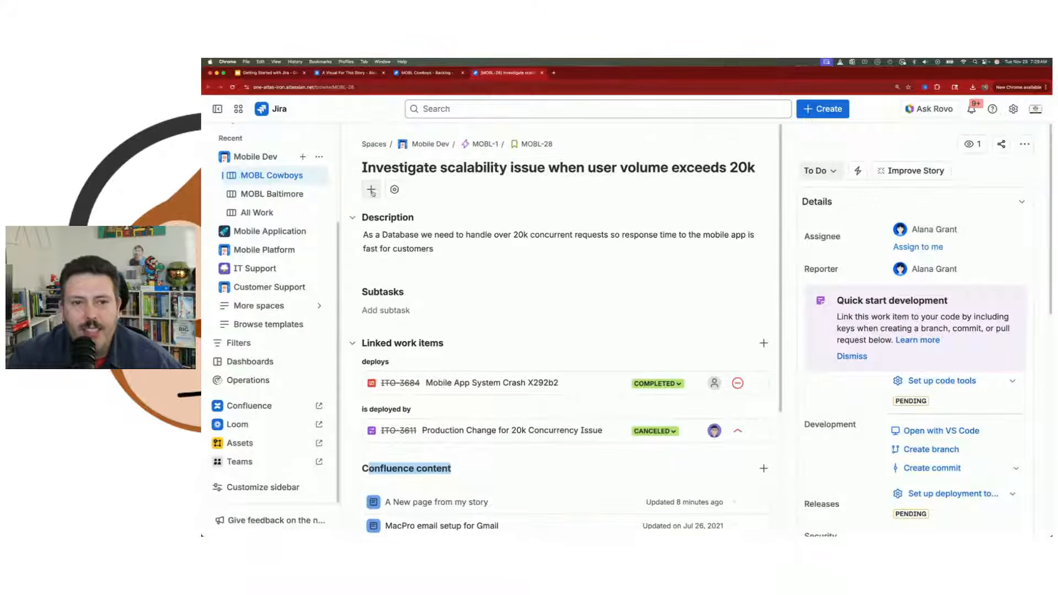
{"action": "left_click", "coordinate": [370, 189]}
{"action": "mouse_move", "coordinate": [434, 378]}
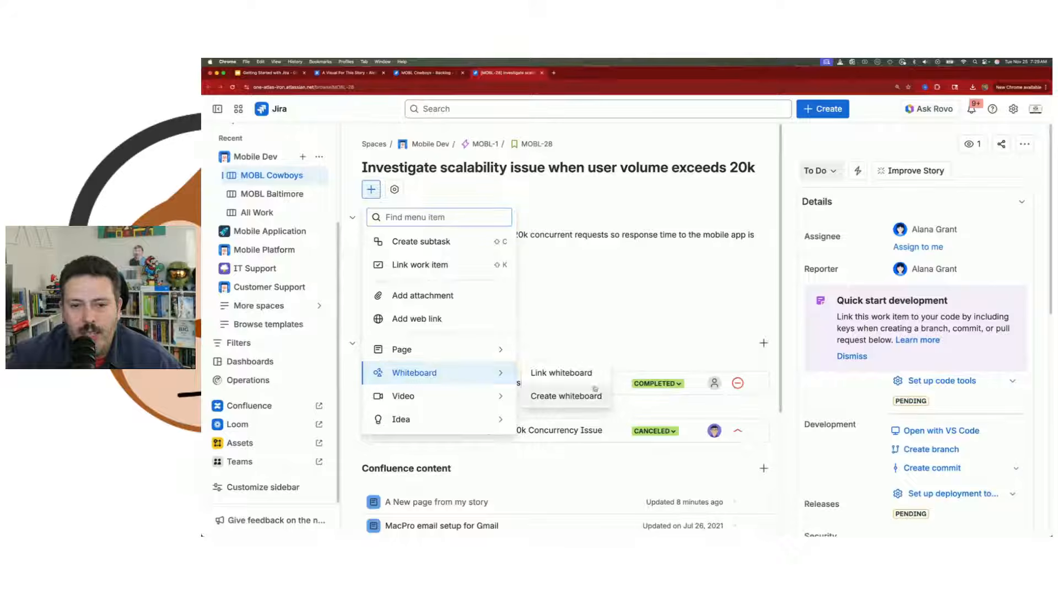
{"action": "left_click", "coordinate": [574, 377]}
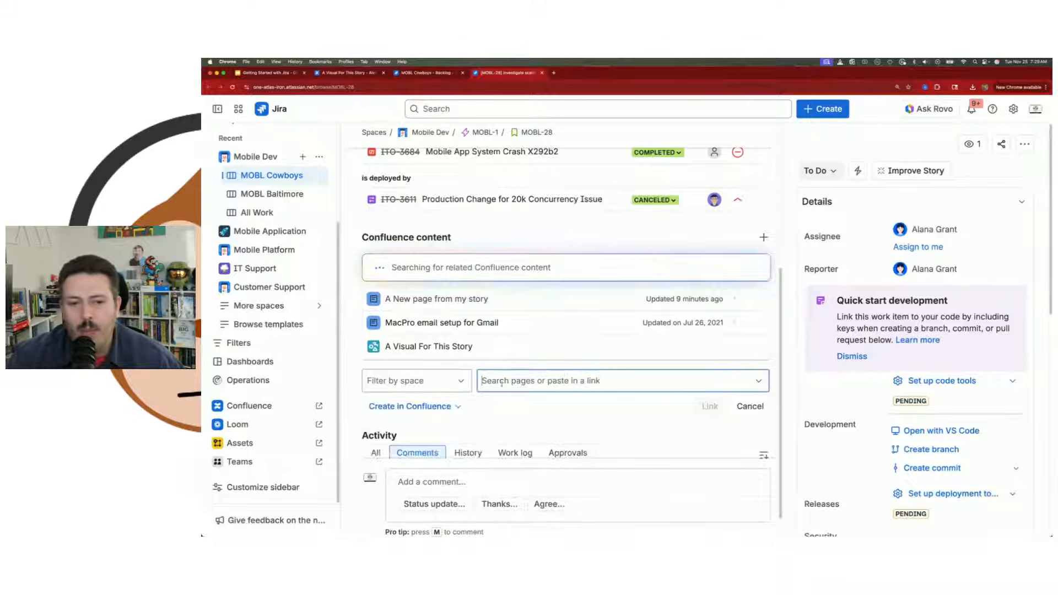
{"action": "left_click", "coordinate": [419, 381]}
{"action": "left_click", "coordinate": [468, 447]}
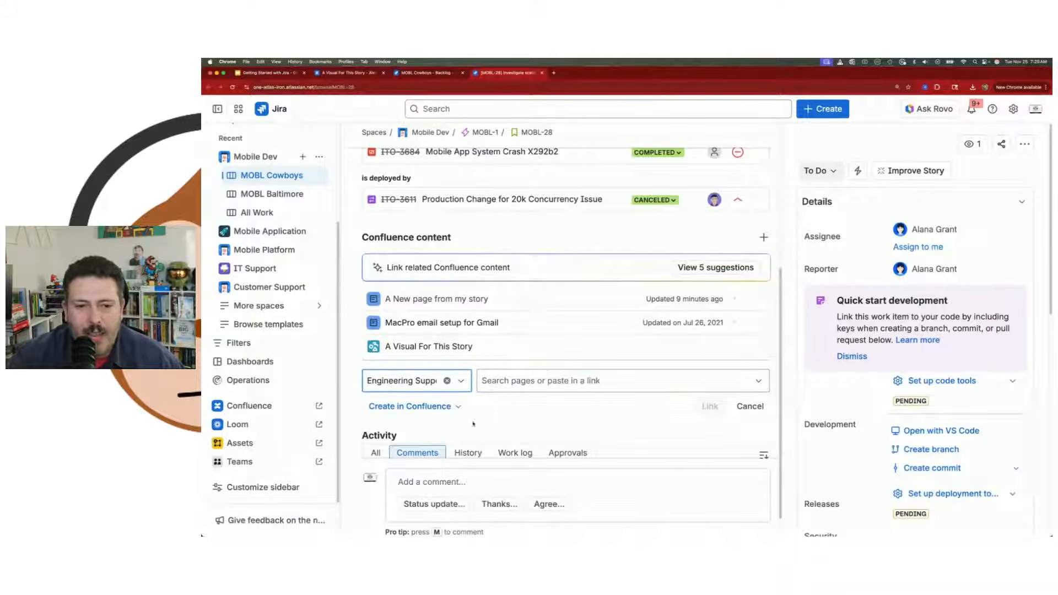
{"action": "left_click", "coordinate": [533, 382]}
Filter the linkable content by the Employee Onboarding space and by the Legal space, and cancel the linking
{"action": "left_click", "coordinate": [424, 381]}
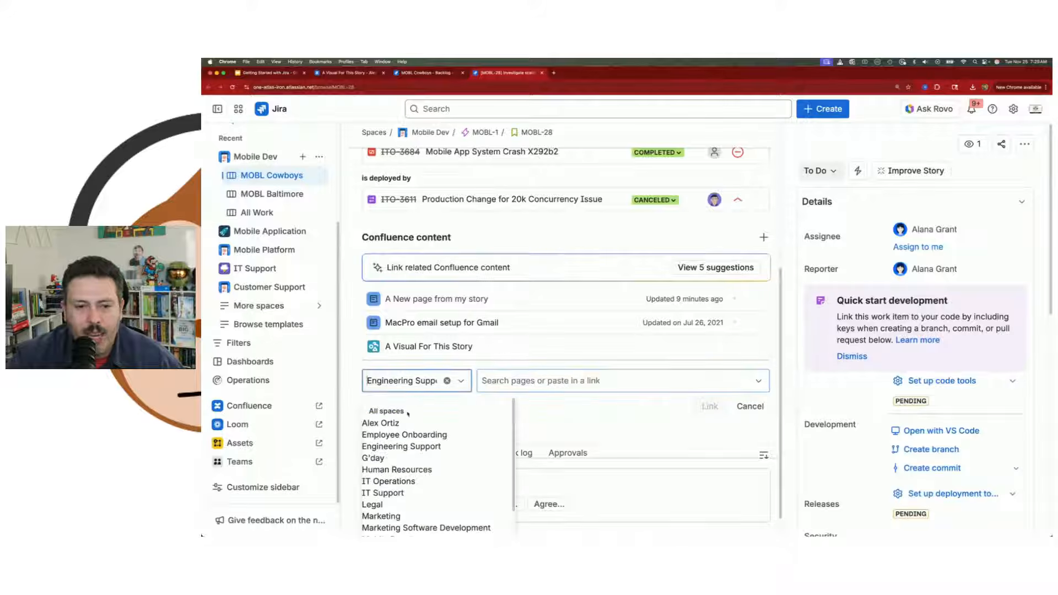
{"action": "left_click", "coordinate": [404, 434]}
{"action": "left_click", "coordinate": [481, 380]}
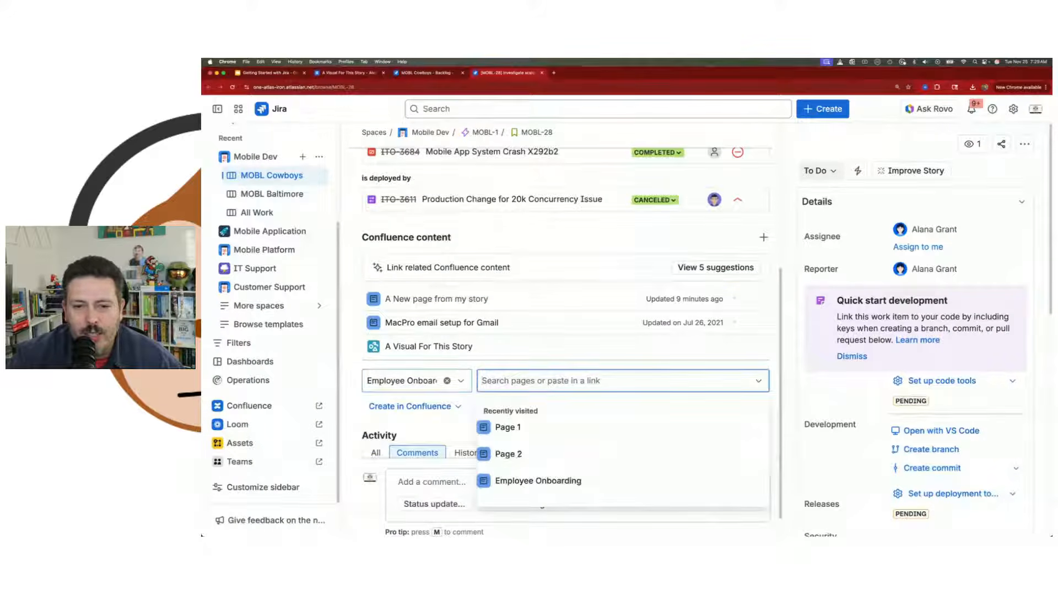
{"action": "left_click", "coordinate": [418, 380]}
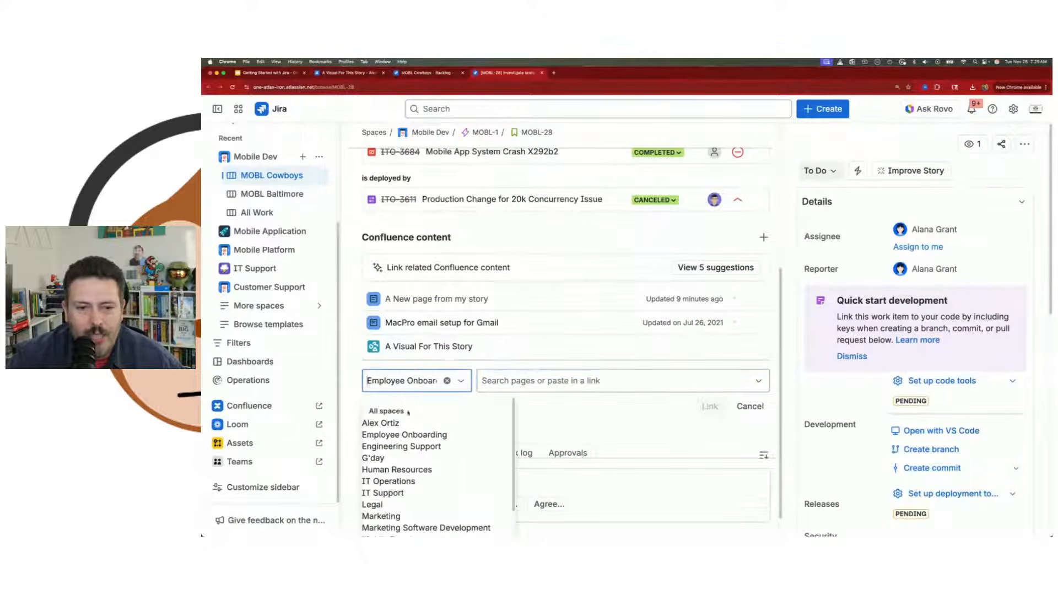
{"action": "scroll", "coordinate": [412, 466], "scroll_direction": "down", "scroll_amount": 1}
{"action": "left_click", "coordinate": [400, 463]}
{"action": "left_click", "coordinate": [540, 381]}
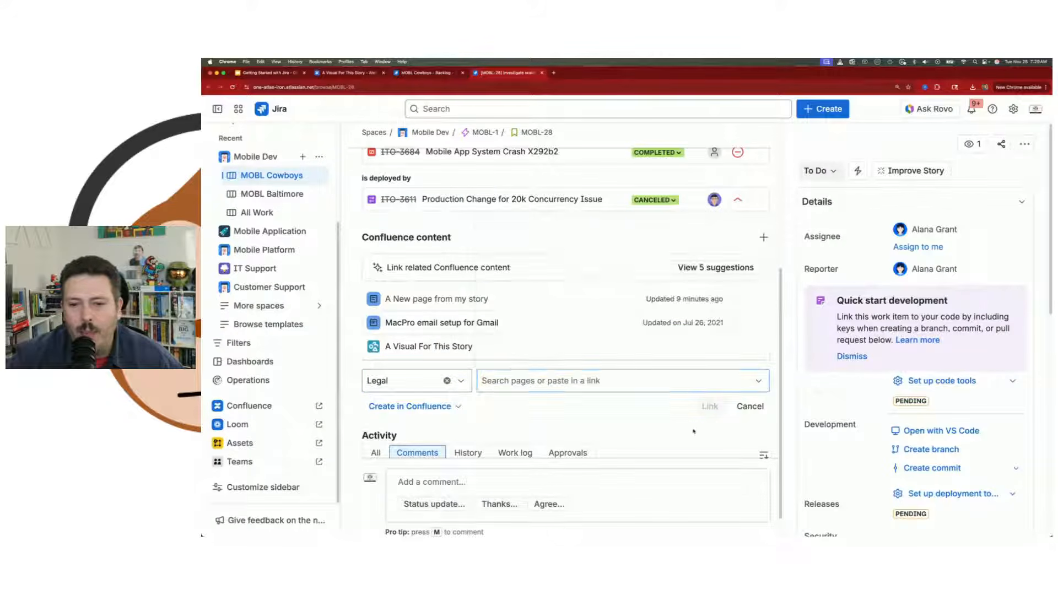
{"action": "left_click", "coordinate": [750, 406]}
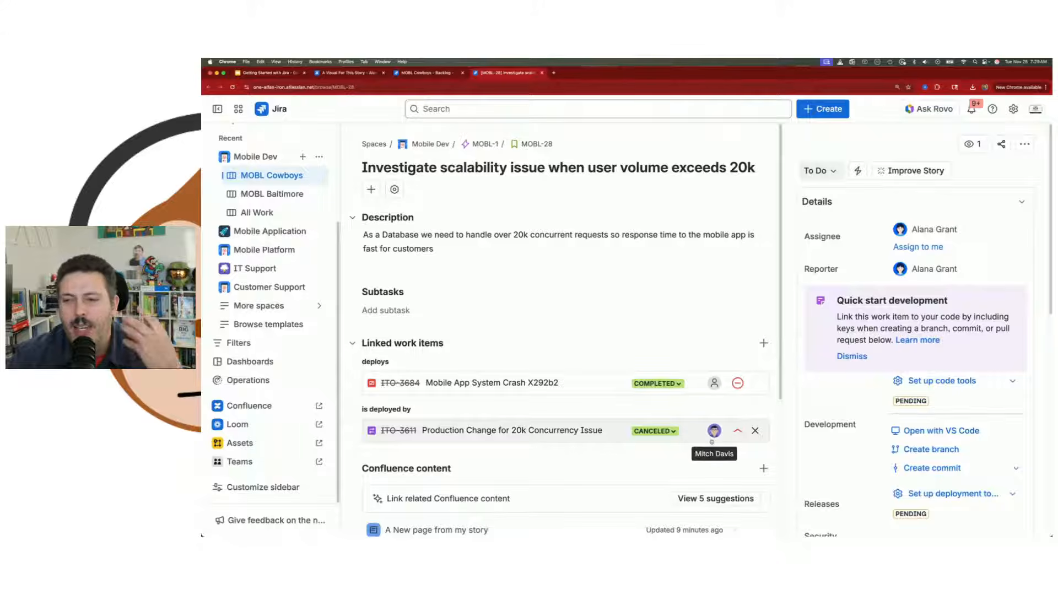
Review MOBL-28's Confluence content and switch to Google Slides to show the "What you'll be learning today" slide
{"action": "scroll", "coordinate": [714, 431], "scroll_direction": "down", "scroll_amount": 4}
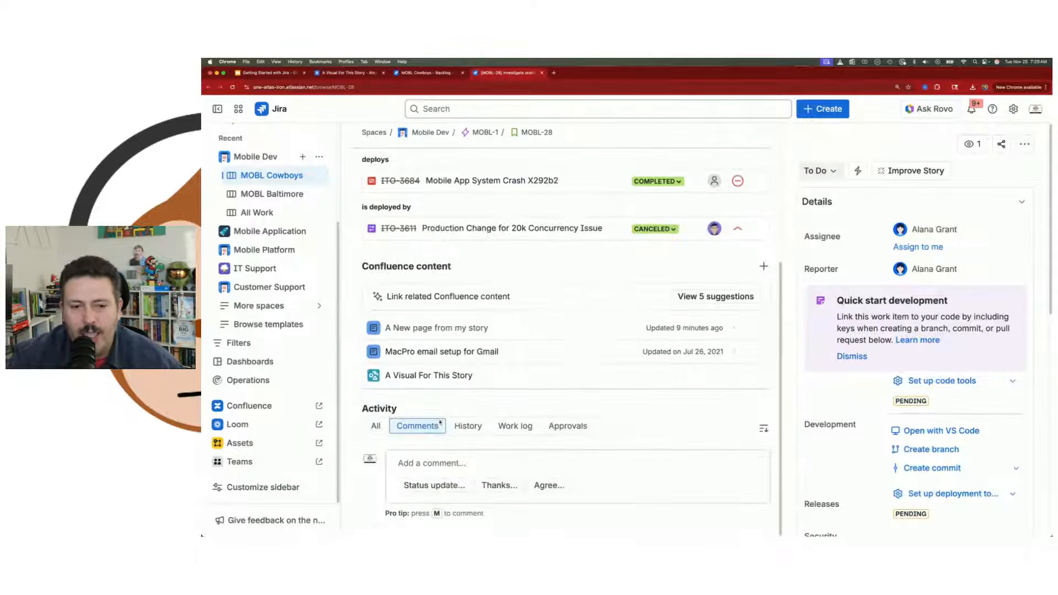
{"action": "mouse_move", "coordinate": [430, 377]}
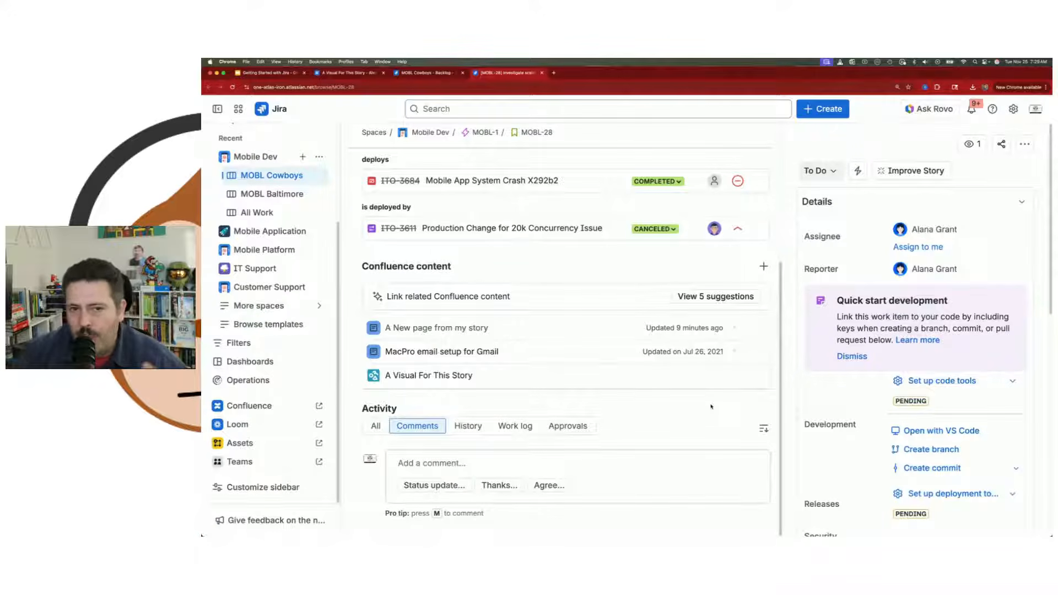
{"action": "mouse_move", "coordinate": [759, 374]}
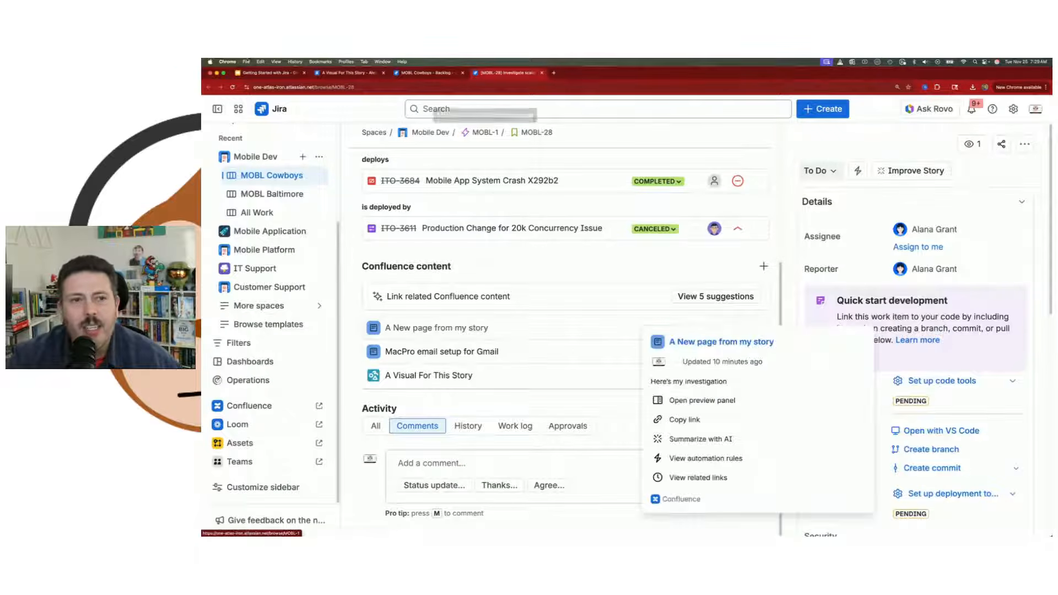
{"action": "left_click", "coordinate": [262, 77]}
{"action": "key", "text": "Up"}
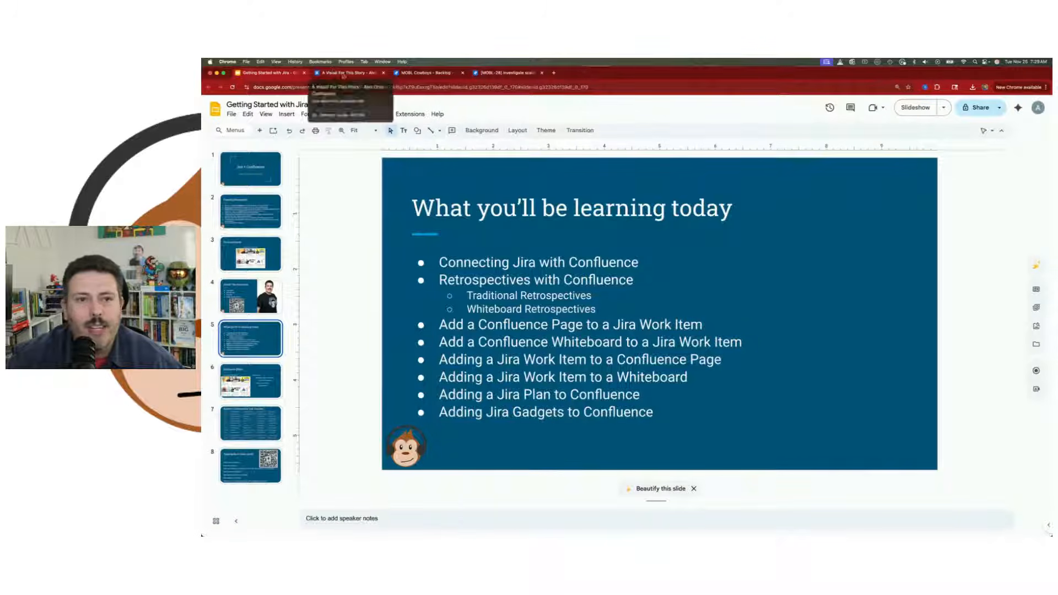
Switch back to Jira and open the MOBL Cowboys board of the Mobile Dev space
{"action": "left_click", "coordinate": [507, 72]}
{"action": "scroll", "coordinate": [529, 316], "scroll_direction": "up", "scroll_amount": 4}
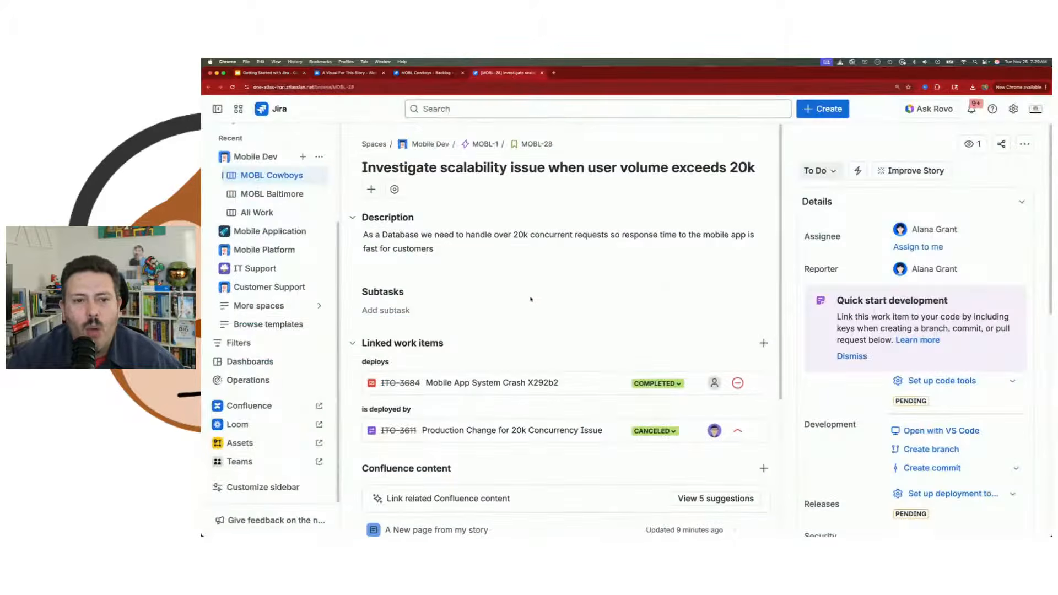
{"action": "scroll", "coordinate": [272, 317], "scroll_direction": "up", "scroll_amount": 3}
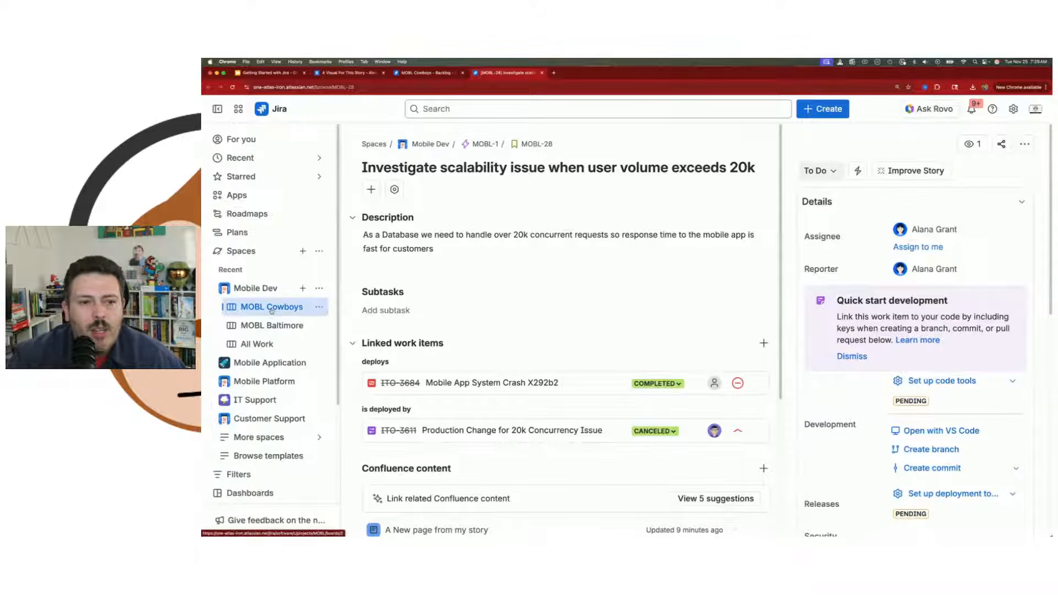
{"action": "left_click", "coordinate": [289, 313]}
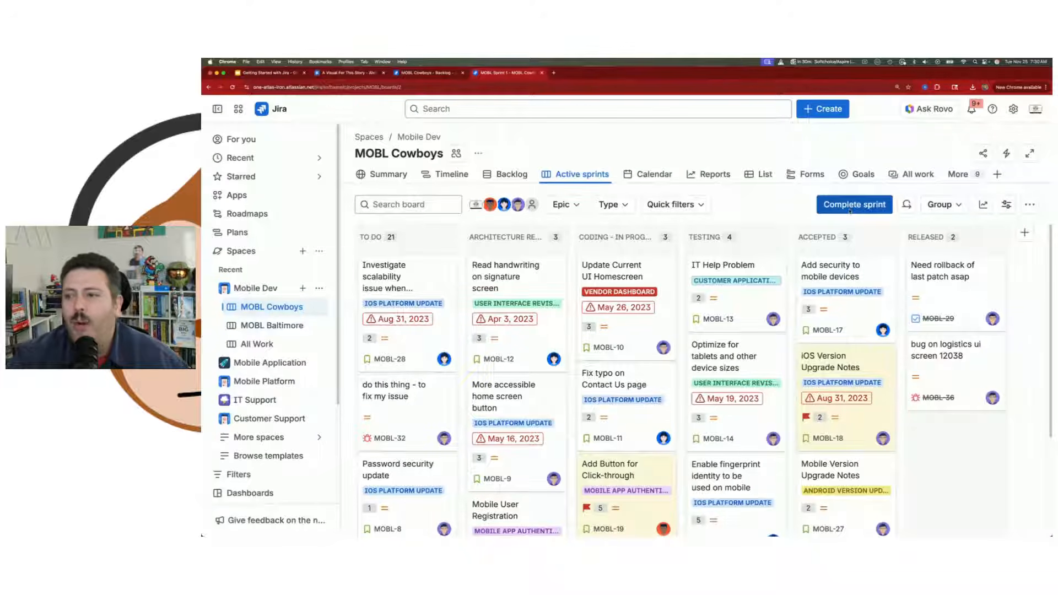
Complete MOBL Sprint 1, moving open work items to MOBL Sprint 2 and creating a retrospective for the sprint
{"action": "left_click", "coordinate": [850, 207]}
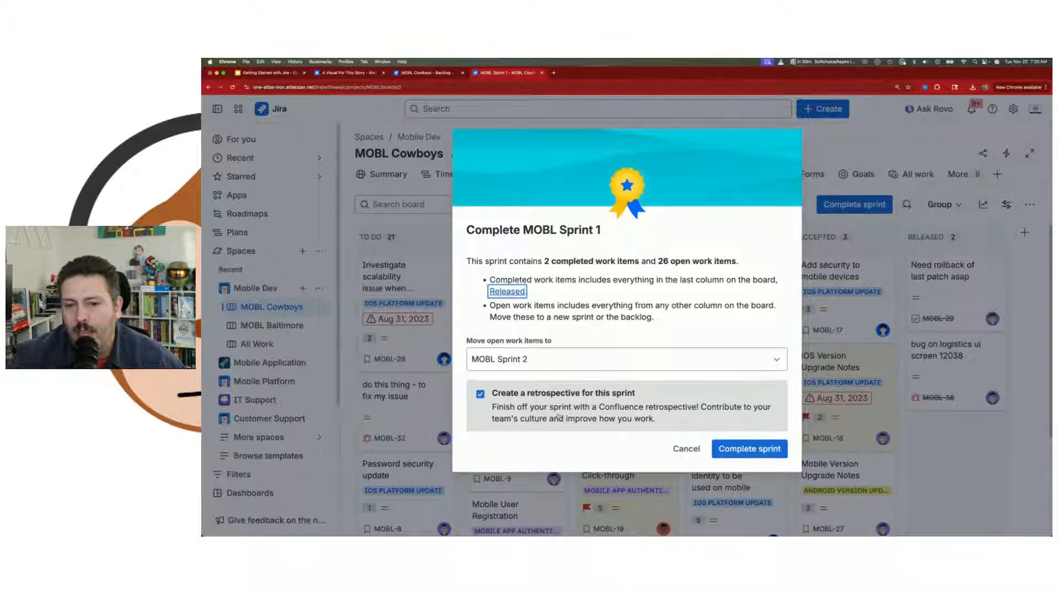
{"action": "left_click", "coordinate": [480, 395]}
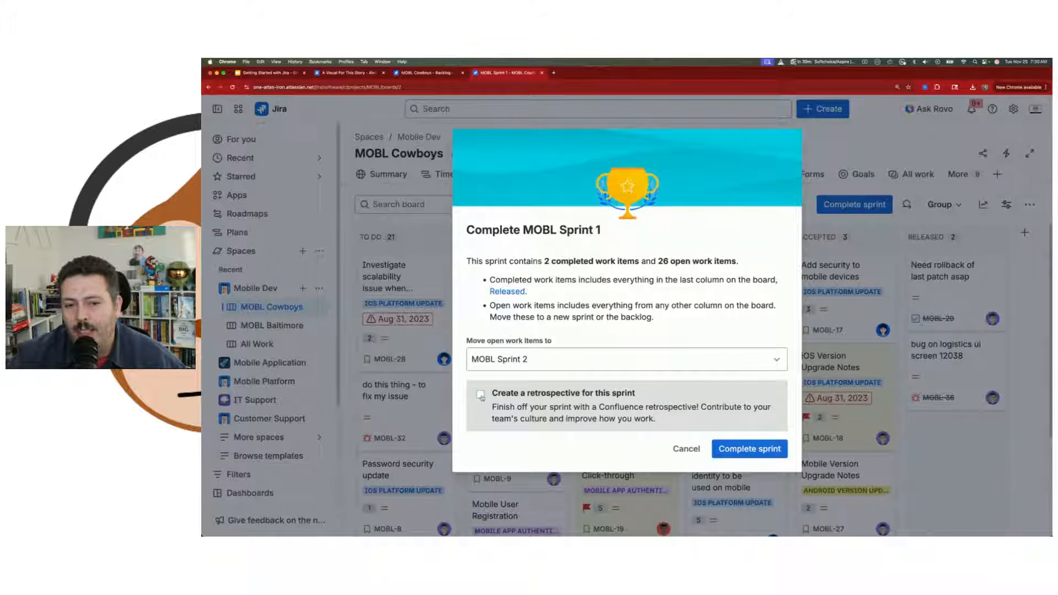
{"action": "left_click", "coordinate": [480, 395]}
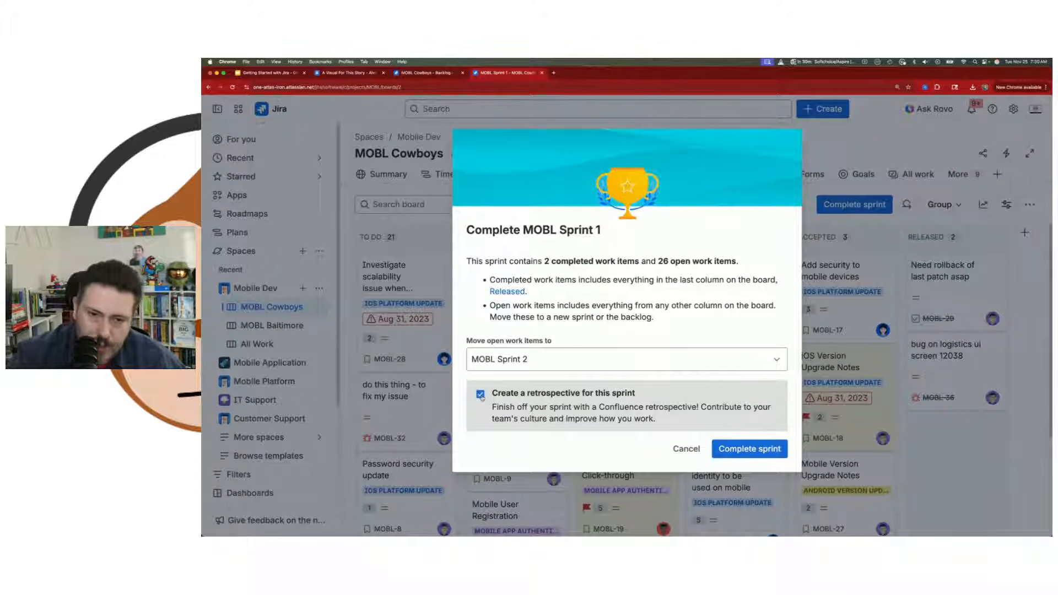
{"action": "left_click", "coordinate": [762, 452]}
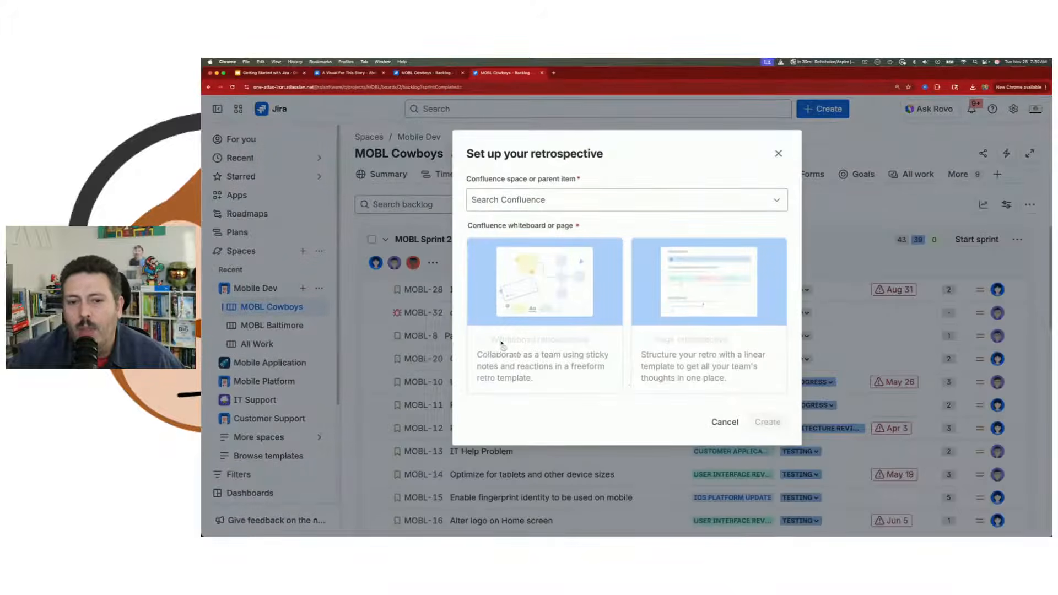
Create a whiteboard retrospective in the personal Confluence space
{"action": "left_click", "coordinate": [741, 201]}
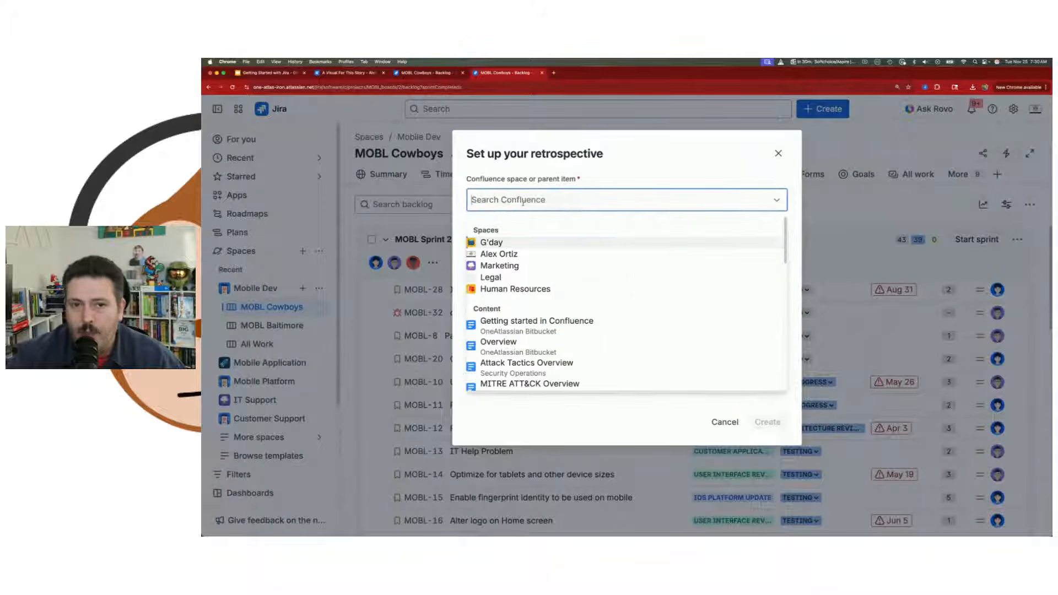
{"action": "left_click", "coordinate": [512, 255]}
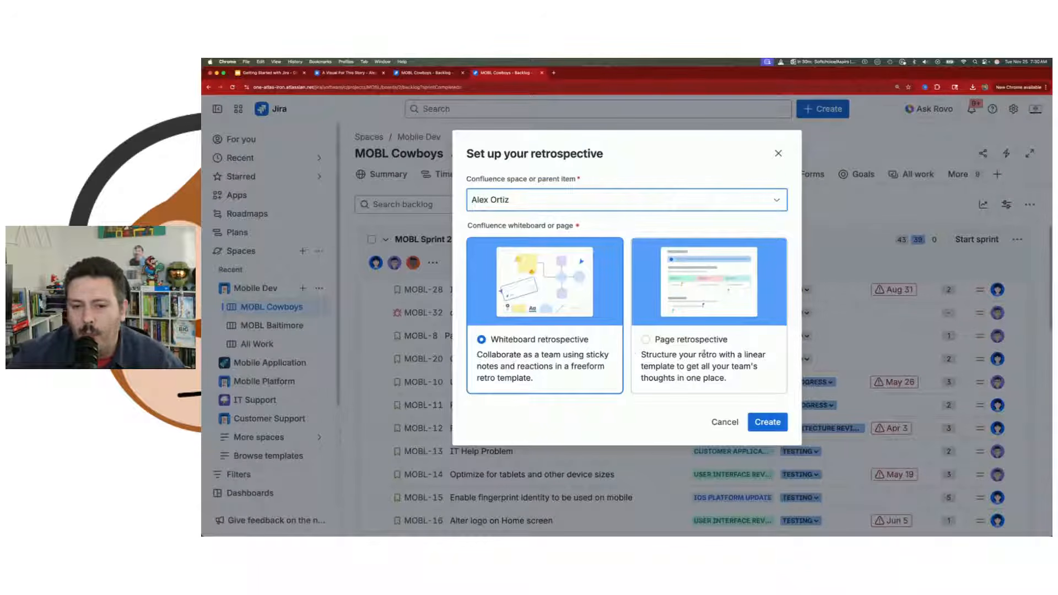
{"action": "left_click", "coordinate": [713, 343]}
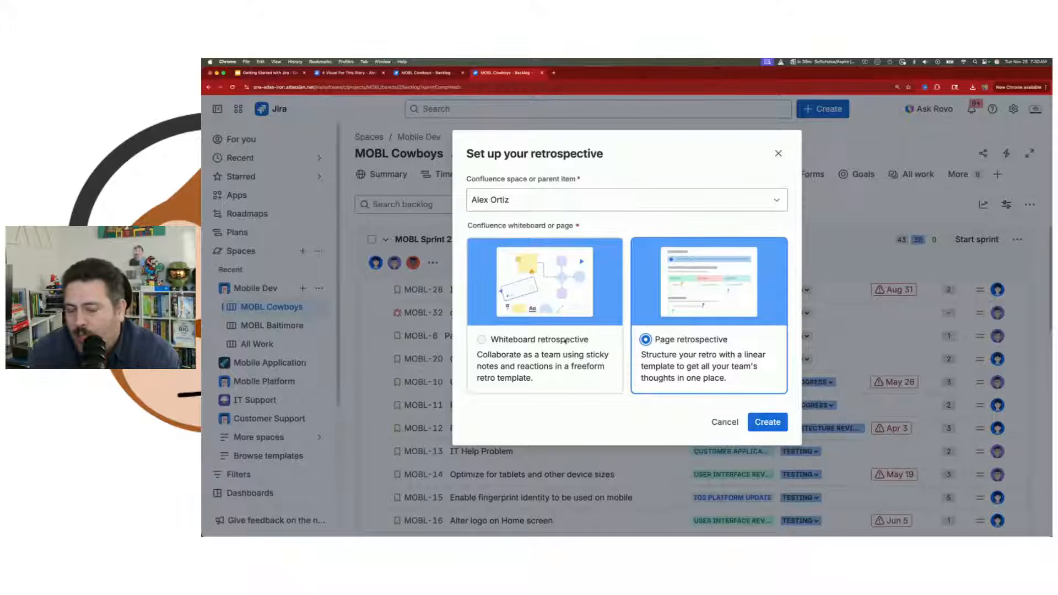
{"action": "left_click", "coordinate": [565, 342]}
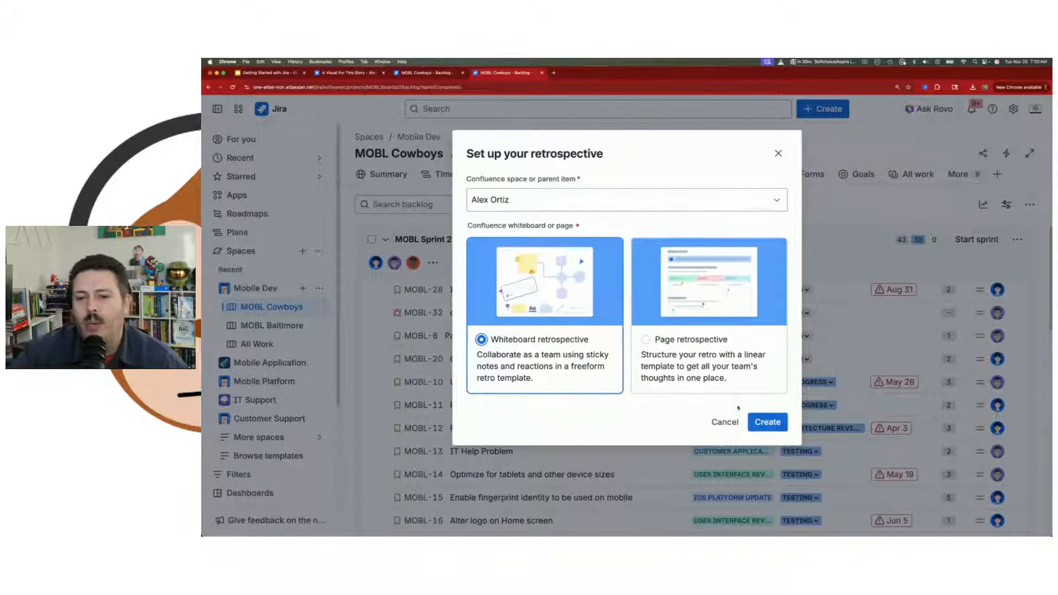
{"action": "left_click", "coordinate": [766, 423]}
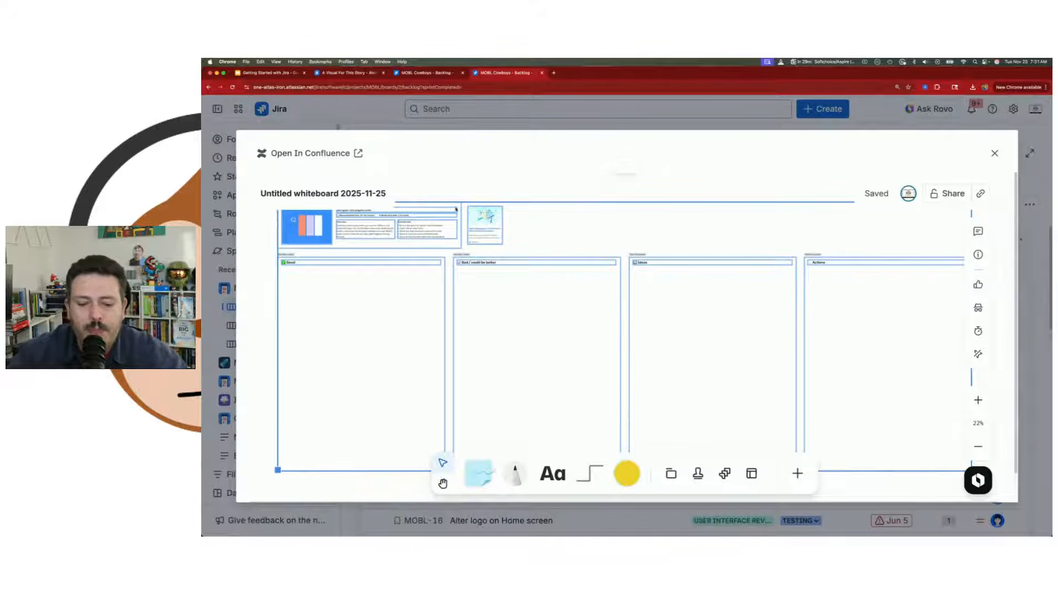
Add a sticky note reading "Attendees subscribed to my channel" to the retrospective's Good column
{"action": "scroll", "coordinate": [456, 209], "scroll_direction": "up", "scroll_amount": 5}
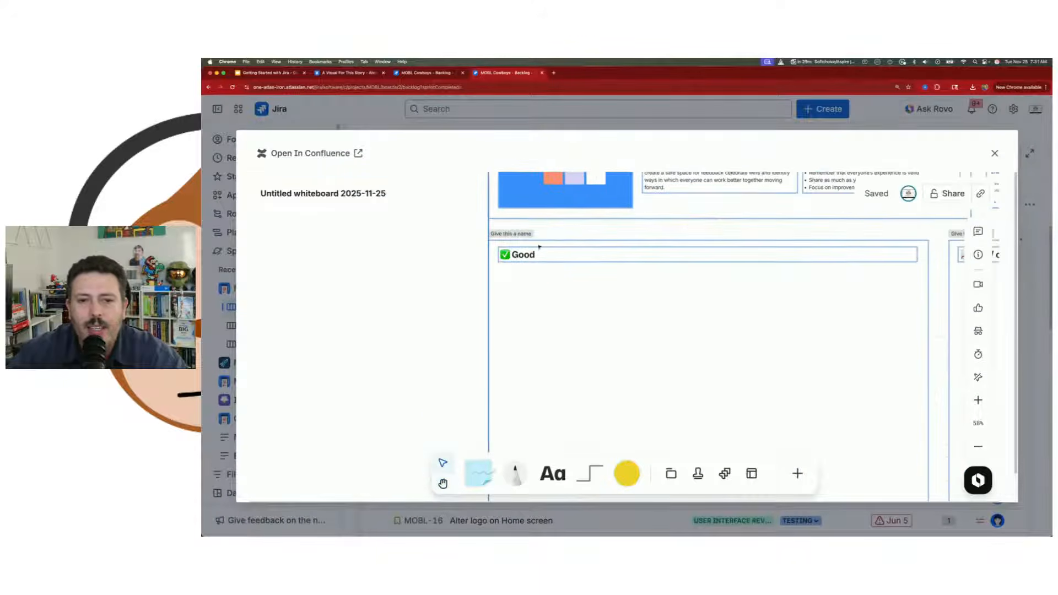
{"action": "scroll", "coordinate": [567, 255], "scroll_direction": "down", "scroll_amount": 2}
{"action": "left_click", "coordinate": [478, 473]}
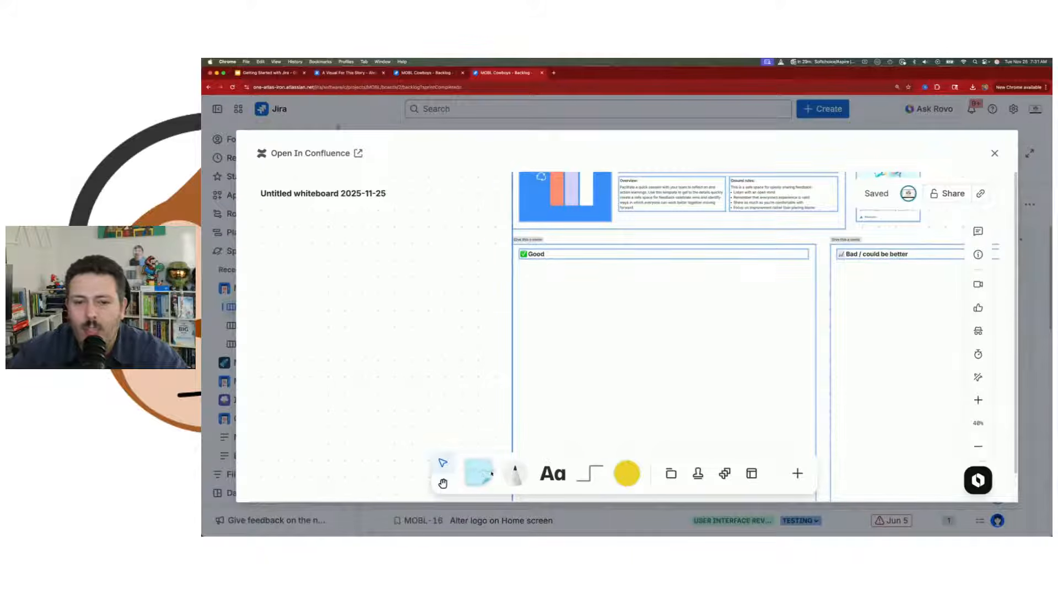
{"action": "left_click", "coordinate": [574, 325]}
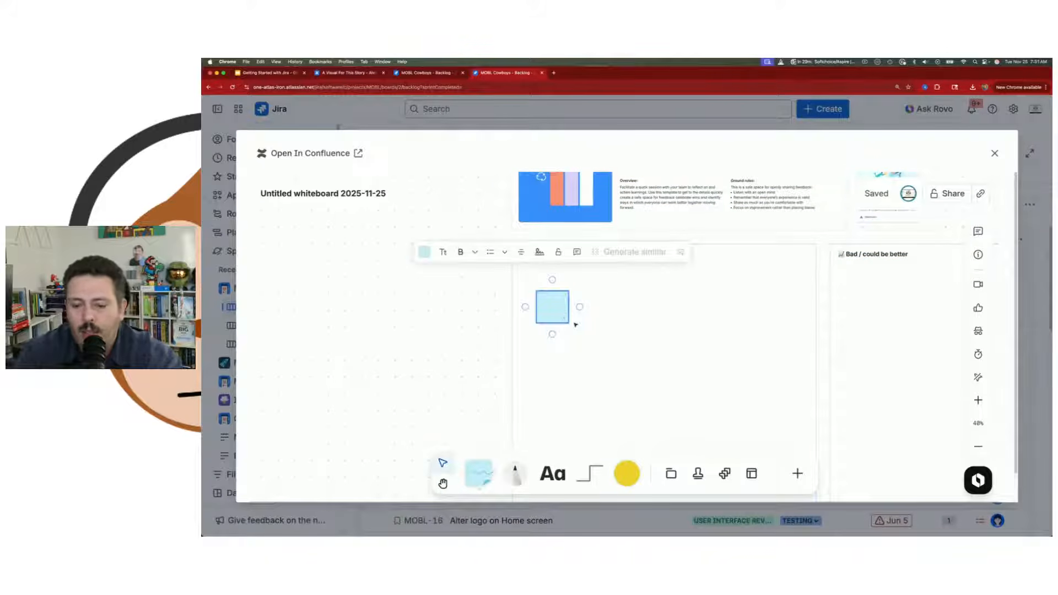
{"action": "type", "text": "Hia"}
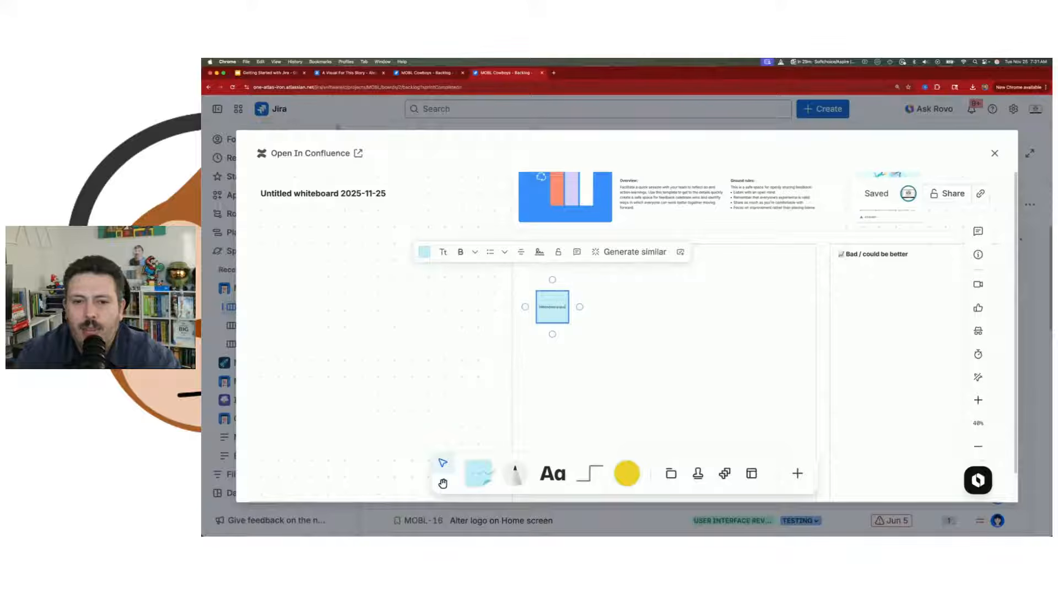
{"action": "type", "text": "andingy accent"}
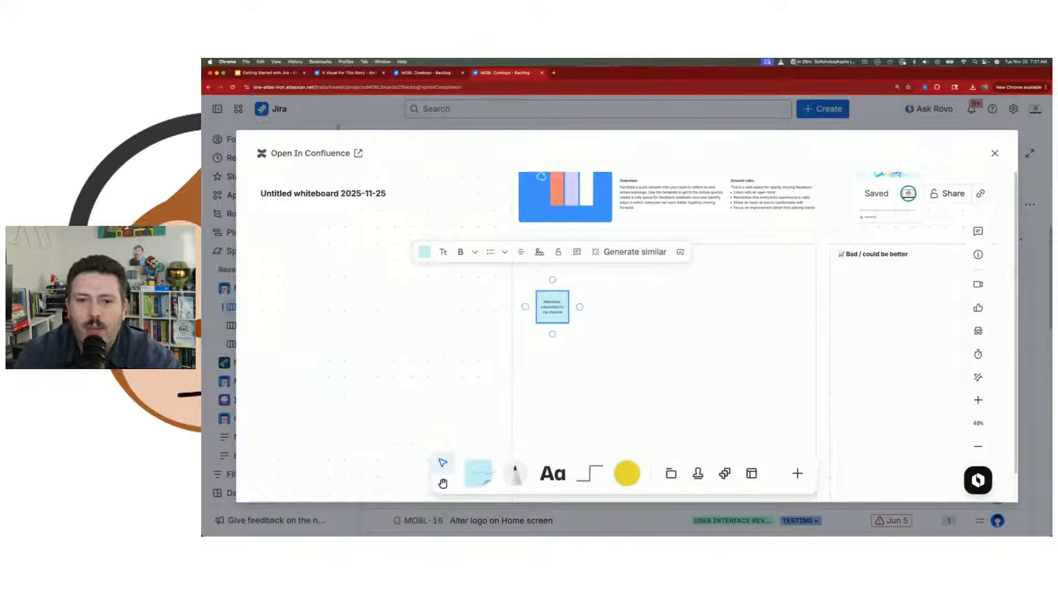
Add a sticky note reading "More people need to sign up to Skool" to the Bad / could be better column
{"action": "left_click", "coordinate": [479, 473]}
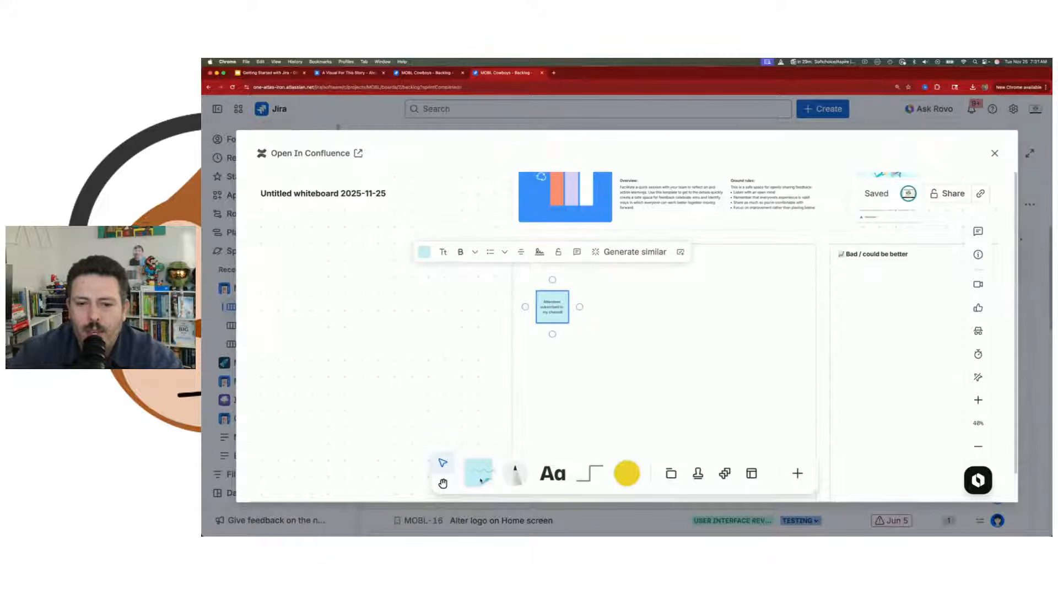
{"action": "scroll", "coordinate": [803, 308], "scroll_direction": "right", "scroll_amount": 5}
{"action": "left_click", "coordinate": [659, 296]}
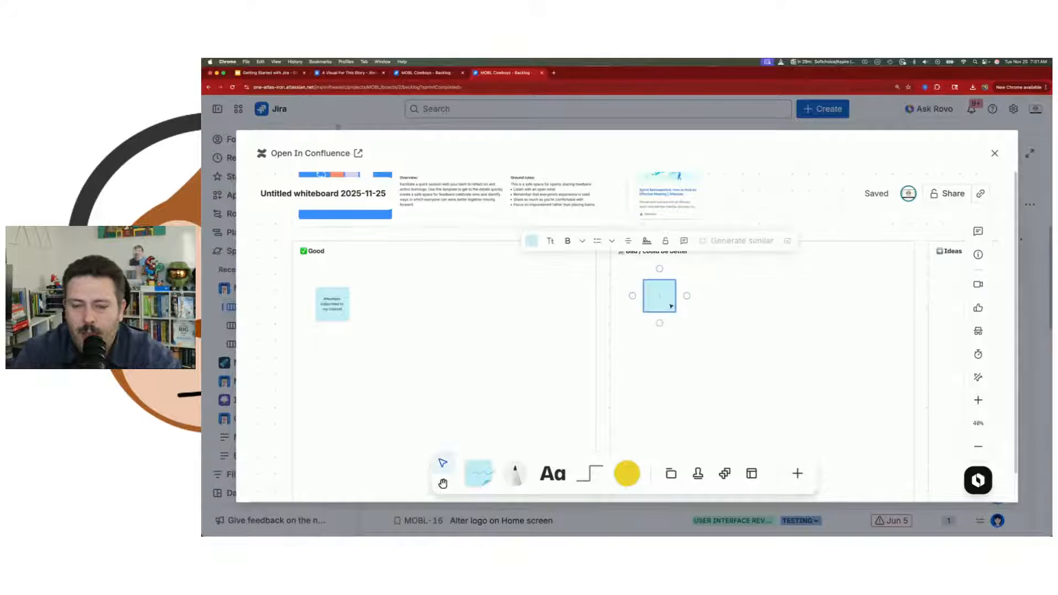
{"action": "type", "text": "Bad"}
{"action": "type", "text": " people could s"}
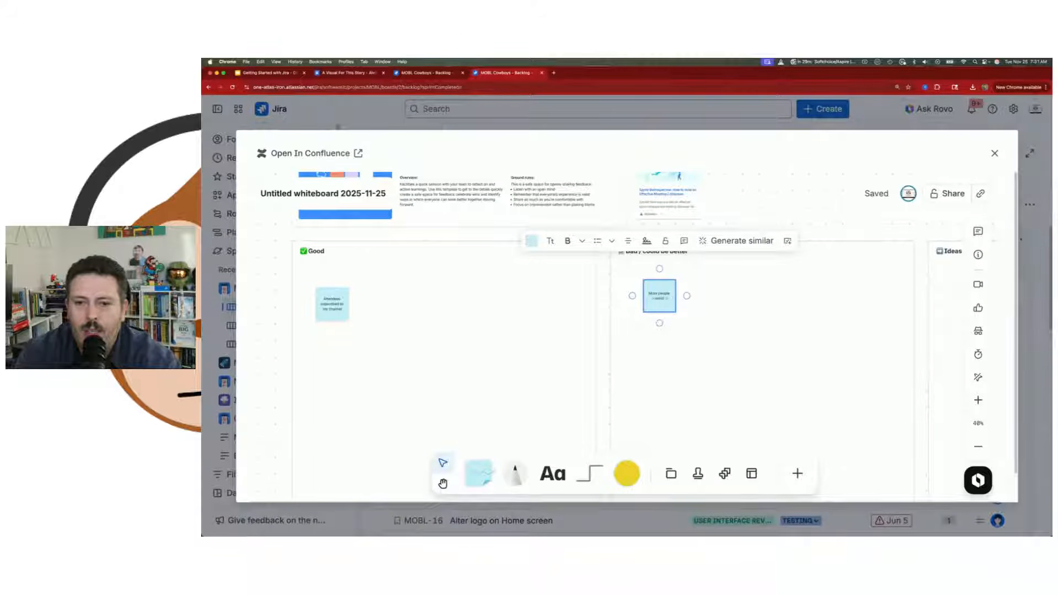
{"action": "type", "text": "ign up for"}
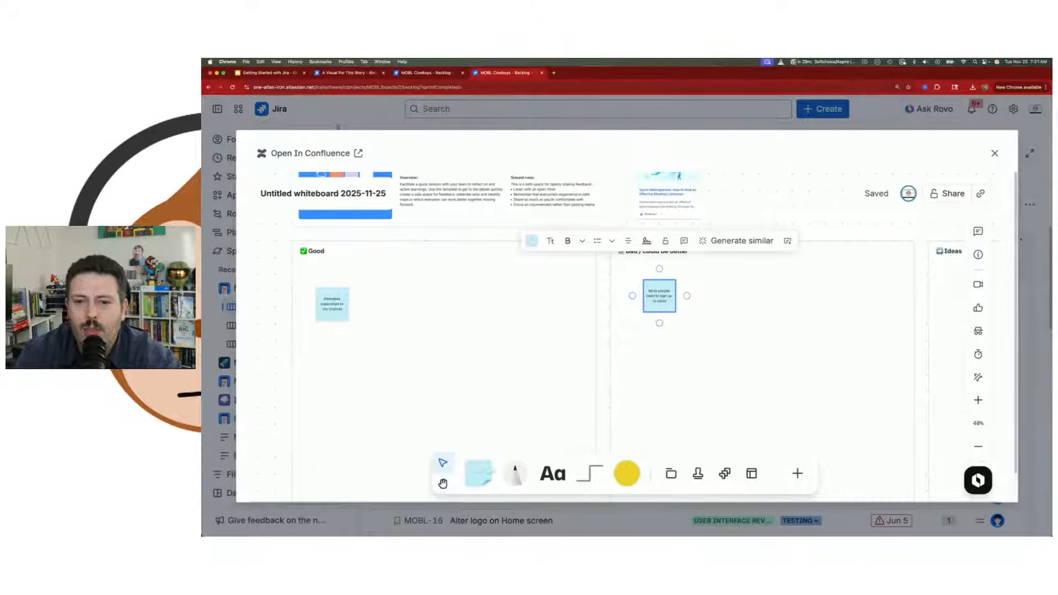
{"action": "left_click", "coordinate": [746, 321]}
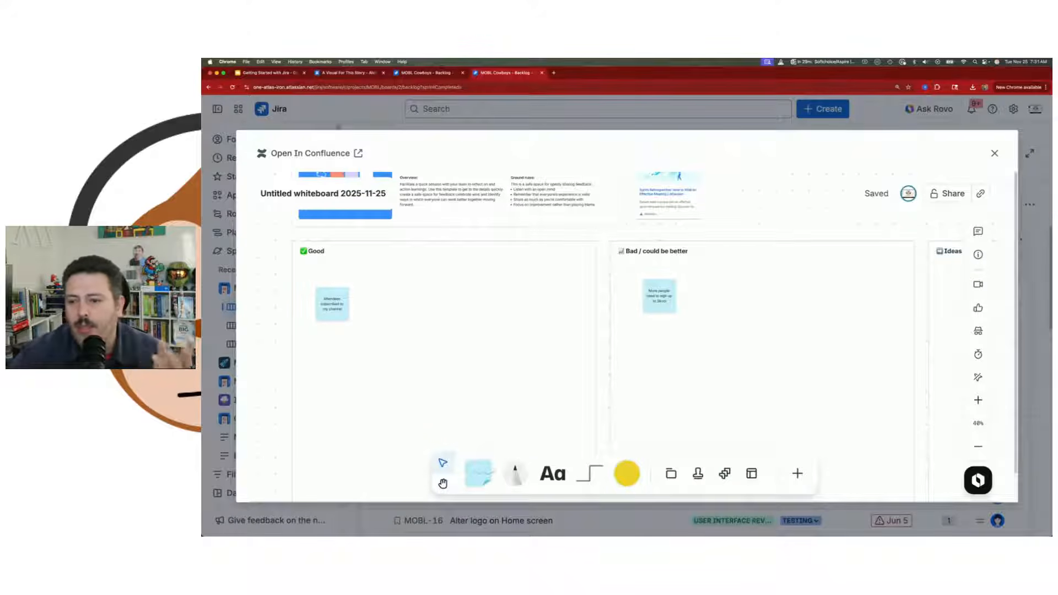
Close the retrospective whiteboard, copy its link, and dismiss the sharing dialog
{"action": "left_click", "coordinate": [993, 156]}
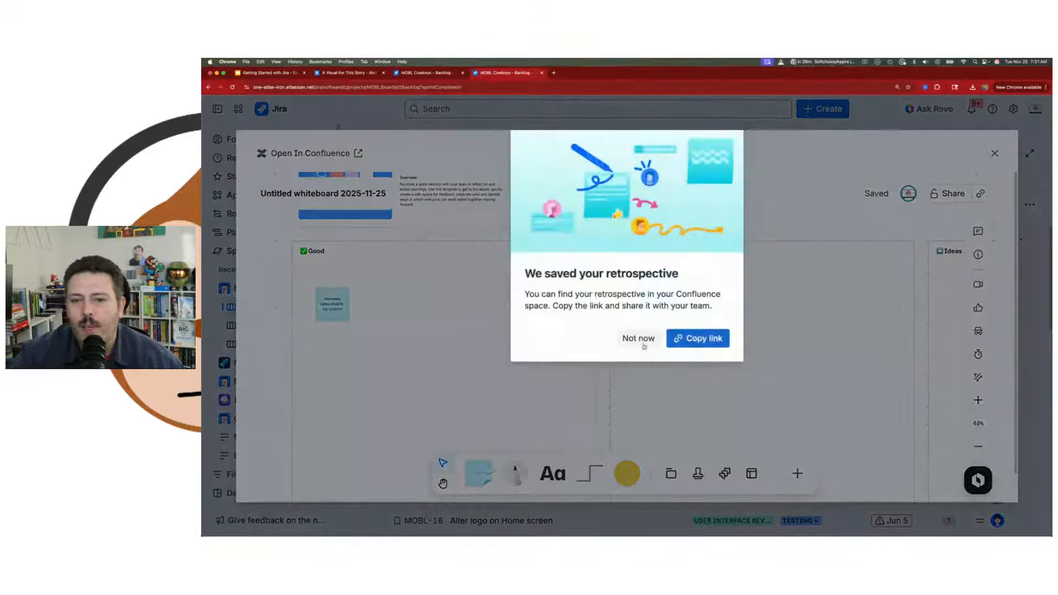
{"action": "left_click", "coordinate": [707, 341]}
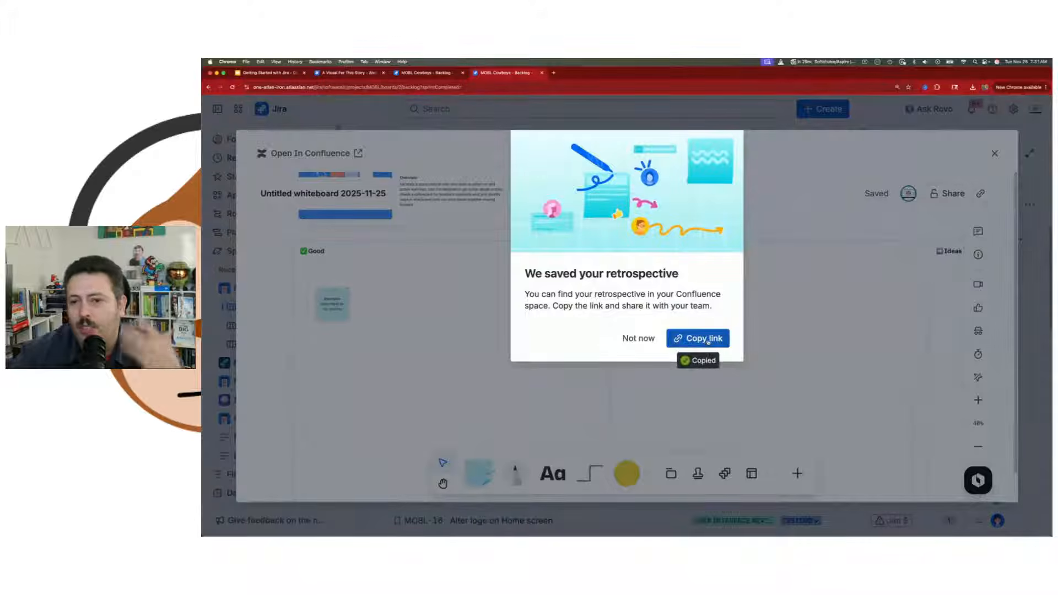
{"action": "left_click", "coordinate": [636, 338]}
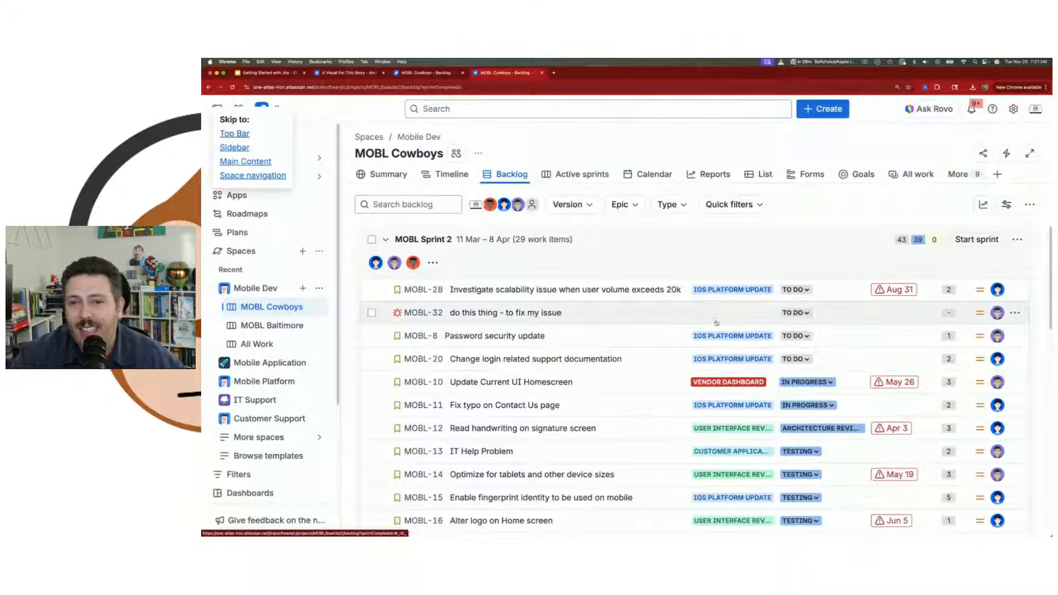
Switch to Confluence and open the "Untitled whiteboard 2025-11-25" retrospective to check its sticky notes
{"action": "mouse_move", "coordinate": [716, 318]}
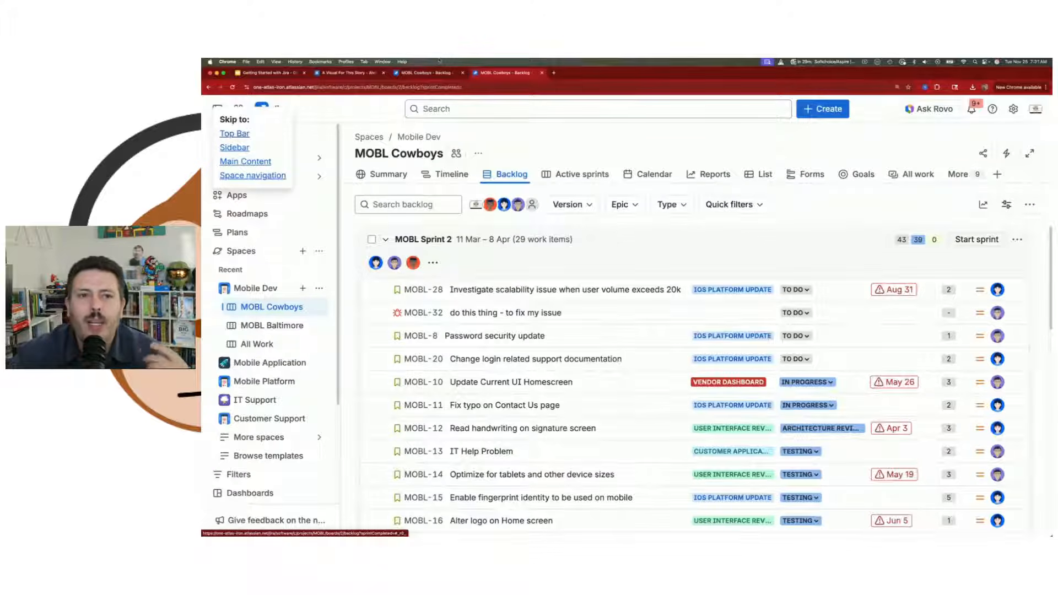
{"action": "left_click", "coordinate": [352, 73]}
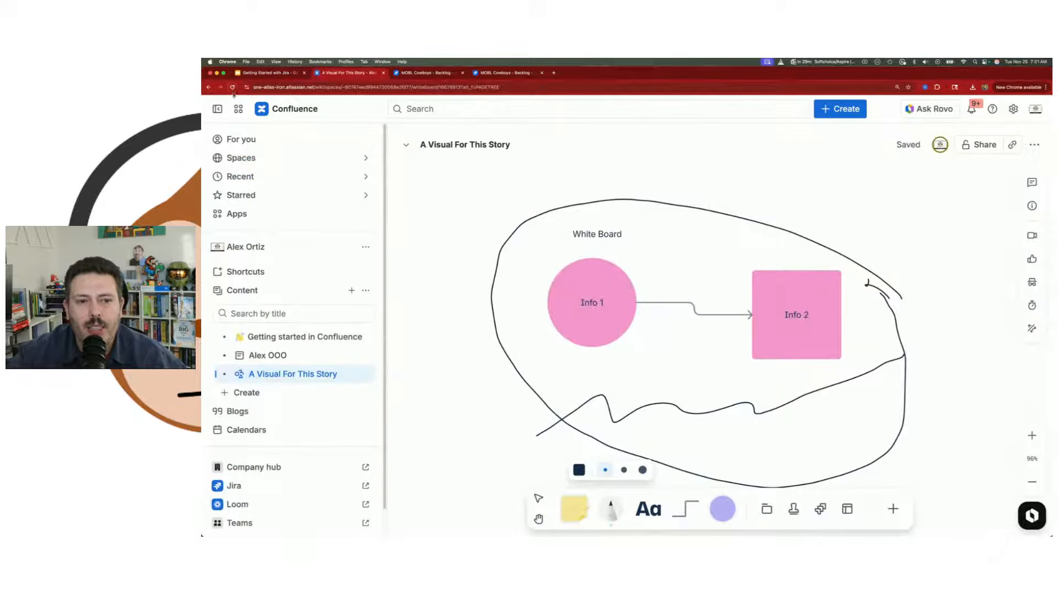
{"action": "left_click", "coordinate": [324, 374]}
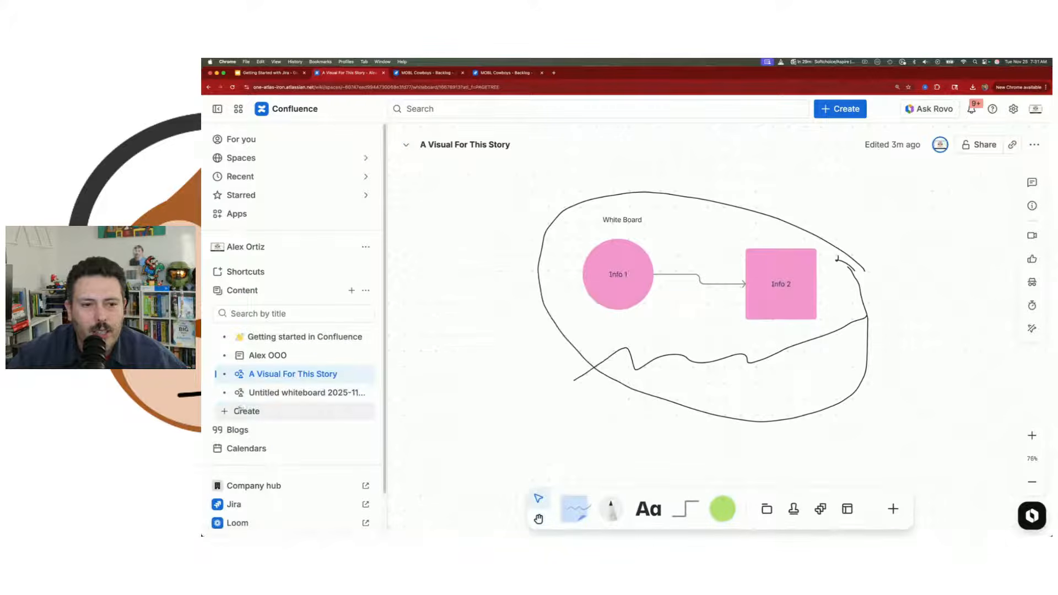
{"action": "left_click", "coordinate": [284, 393]}
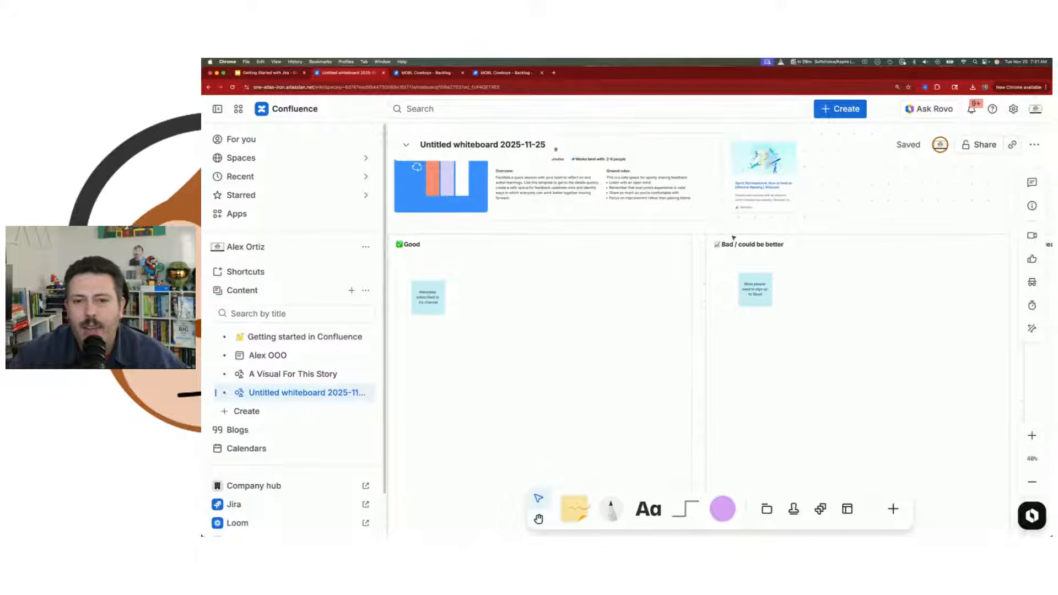
{"action": "left_click_drag", "start_coordinate": [578, 326], "coordinate": [659, 314]}
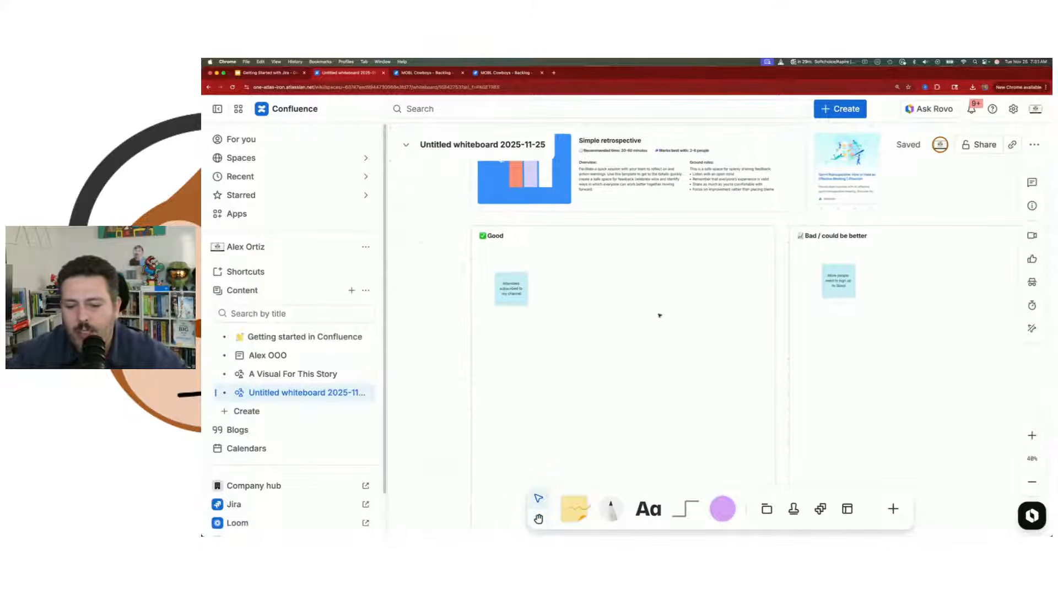
{"action": "scroll", "coordinate": [659, 315], "scroll_direction": "up", "scroll_amount": 2}
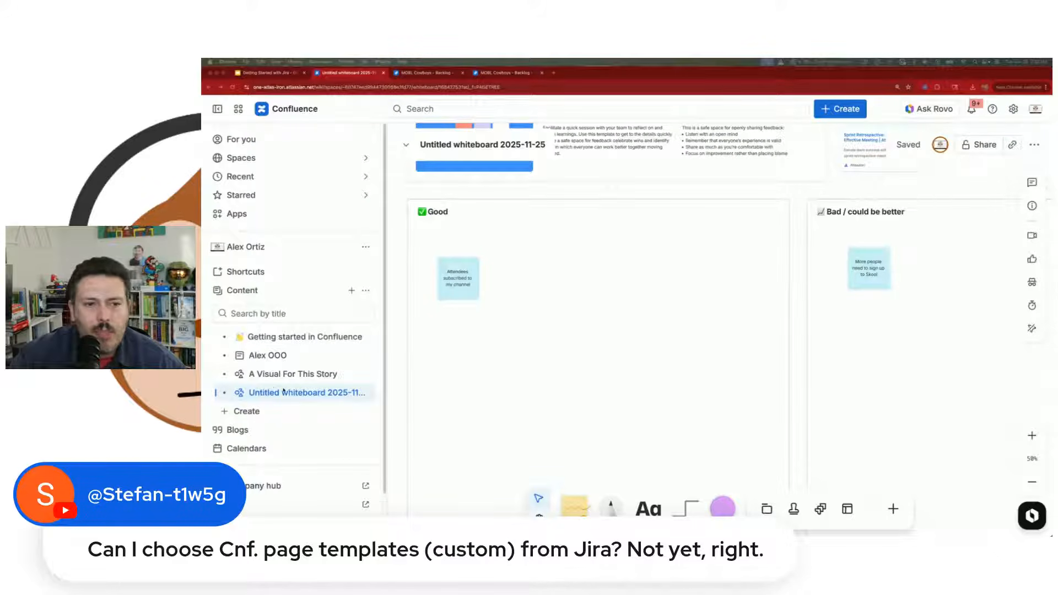
Switch back to Jira, open MOBL-28 from the backlog, and start creating a Confluence page from it
{"action": "left_click", "coordinate": [436, 73]}
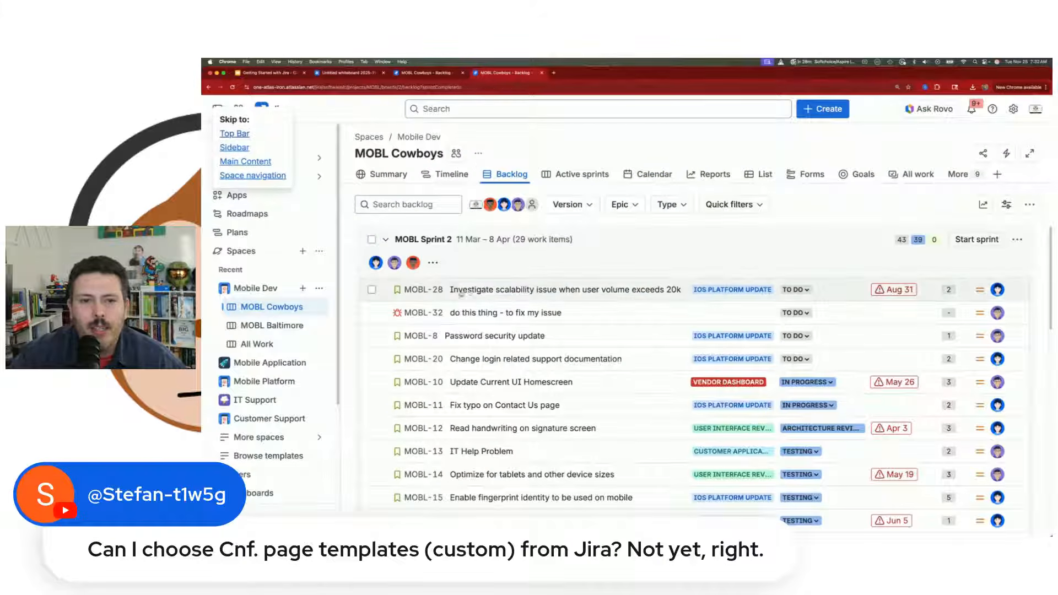
{"action": "left_click", "coordinate": [465, 291]}
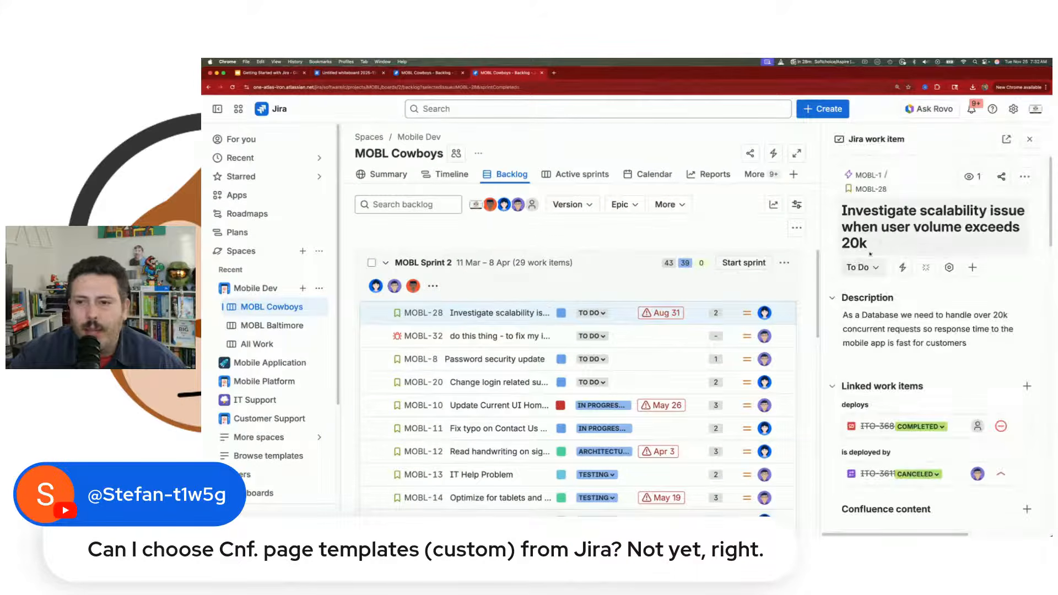
{"action": "left_click", "coordinate": [967, 271]}
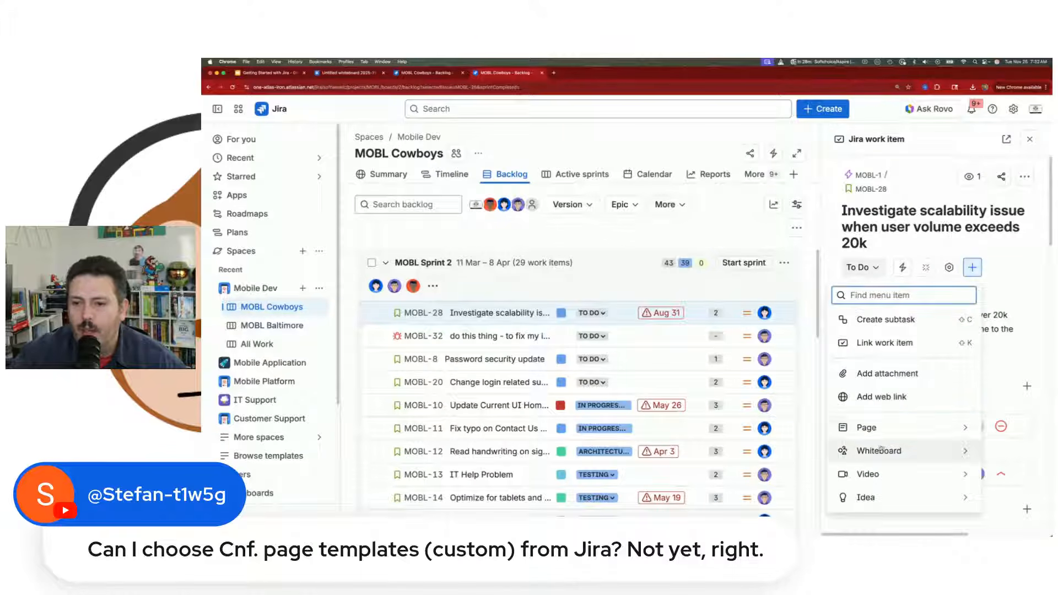
{"action": "mouse_move", "coordinate": [882, 428]}
{"action": "left_click", "coordinate": [780, 448]}
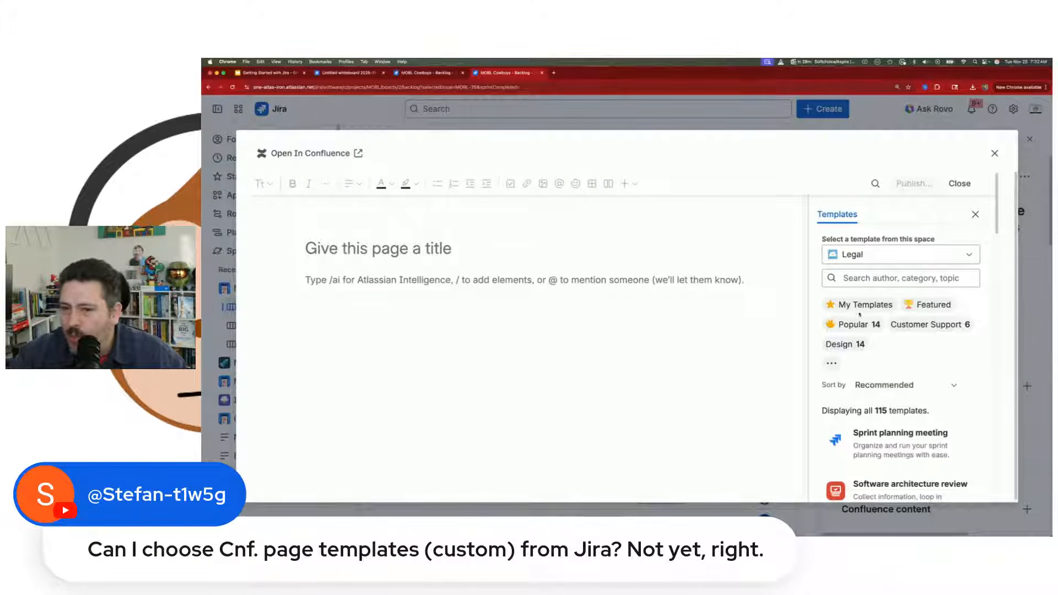
Check whether custom templates are available under My Templates for the new page, and start closing the draft
{"action": "left_click", "coordinate": [860, 307]}
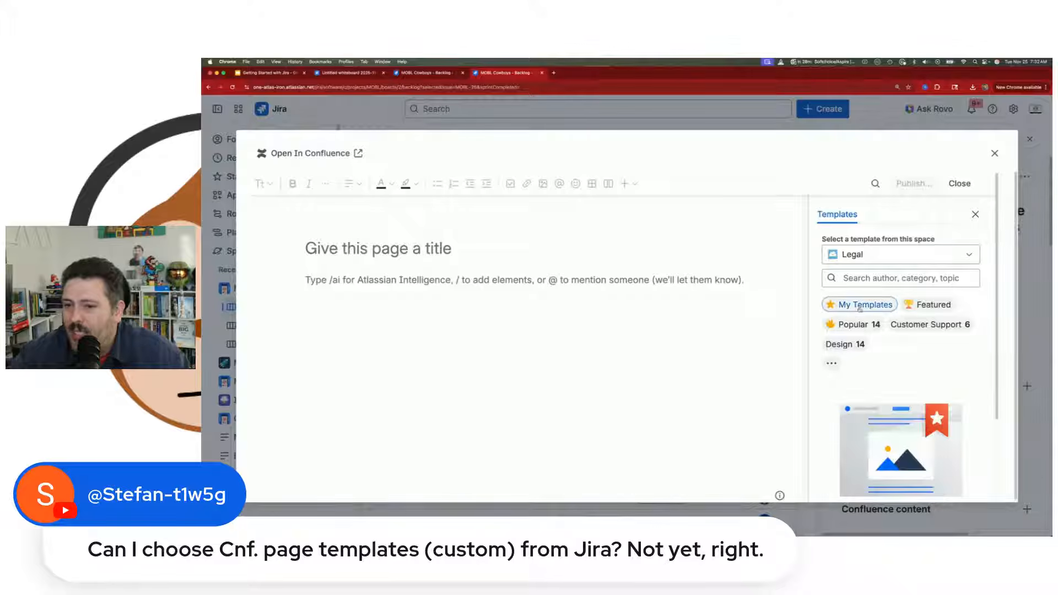
{"action": "scroll", "coordinate": [882, 324], "scroll_direction": "down", "scroll_amount": 2}
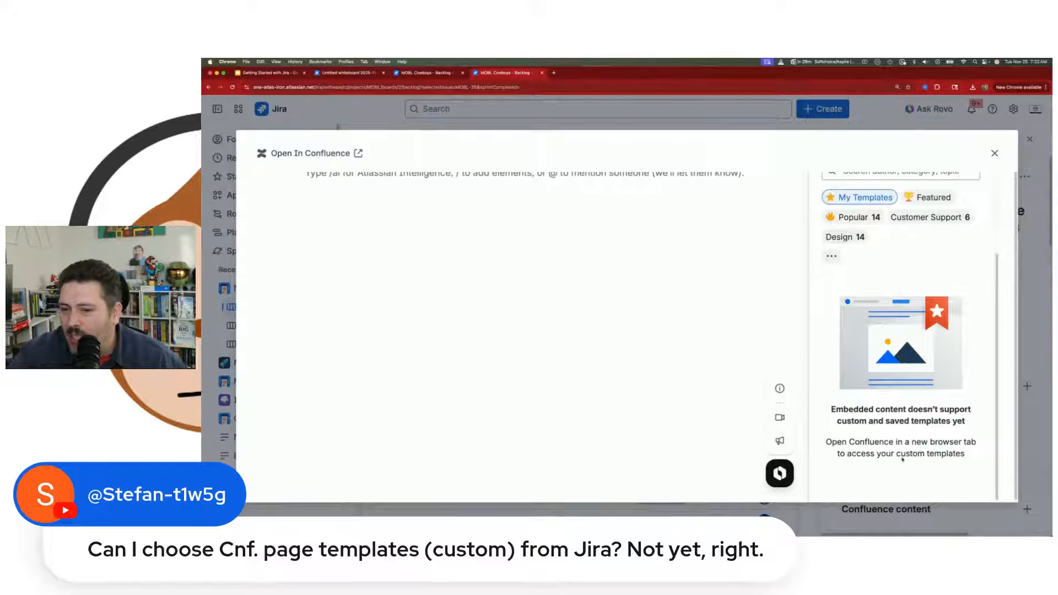
{"action": "left_click_drag", "start_coordinate": [887, 403], "coordinate": [830, 408]}
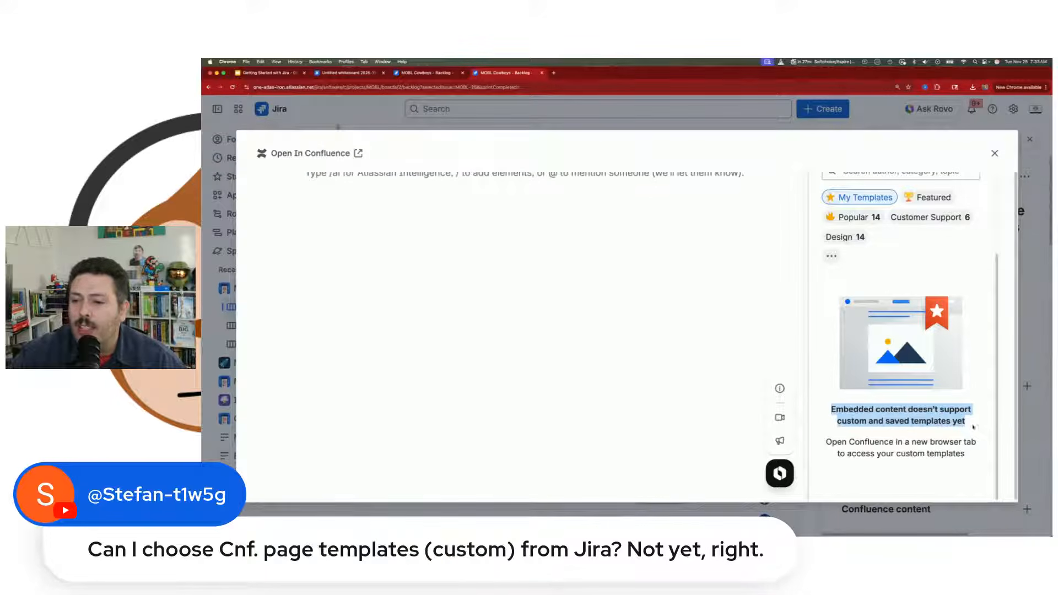
{"action": "scroll", "coordinate": [944, 426], "scroll_direction": "down", "scroll_amount": 1}
{"action": "scroll", "coordinate": [944, 426], "scroll_direction": "up", "scroll_amount": 1}
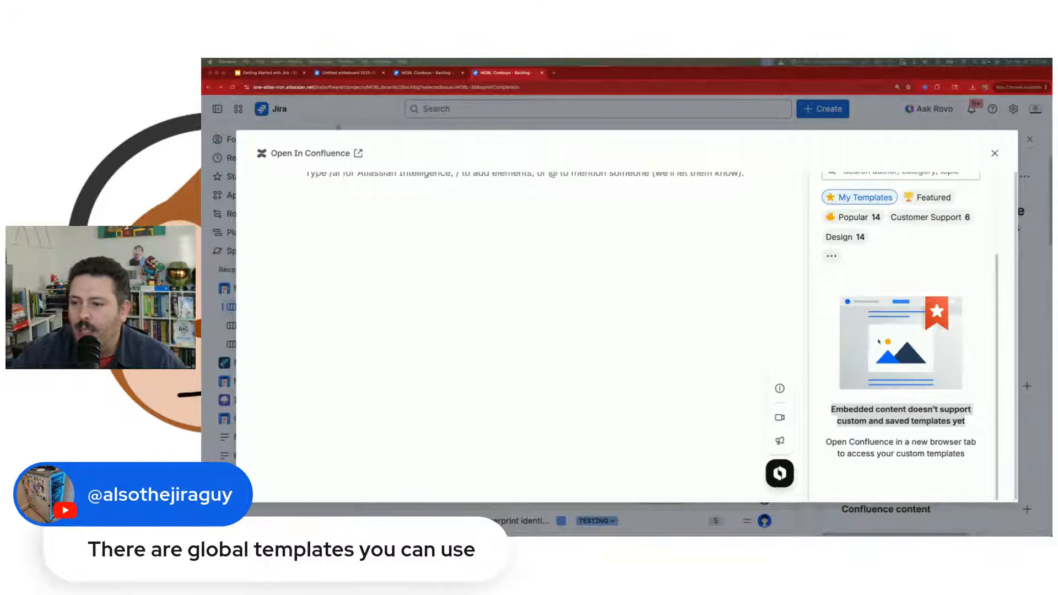
{"action": "left_click", "coordinate": [996, 153]}
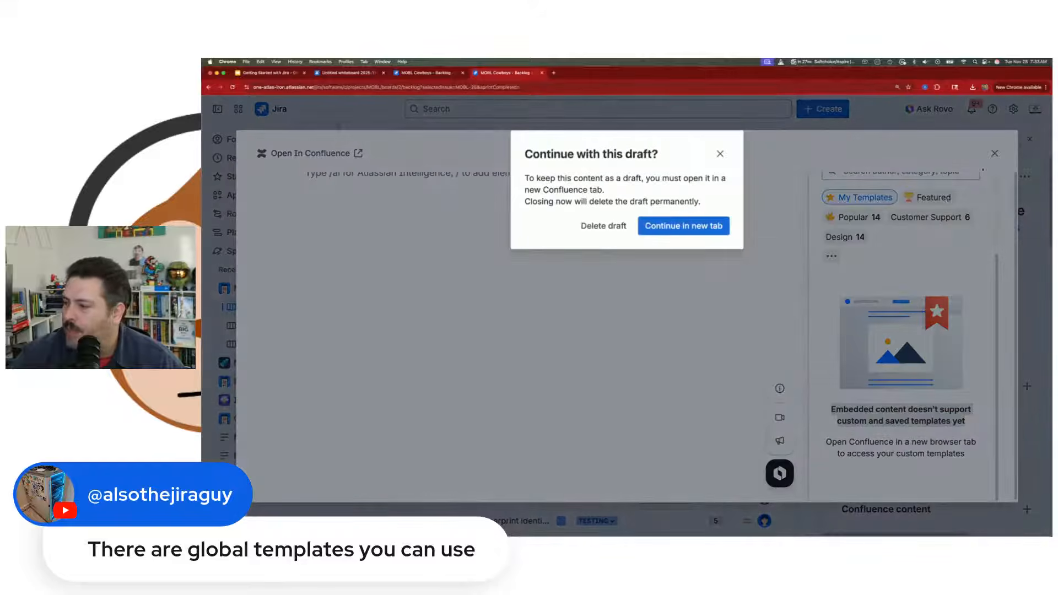
Delete the unfinished draft page and create a new Confluence page titled "Demo Connie to Jira"
{"action": "left_click", "coordinate": [603, 225]}
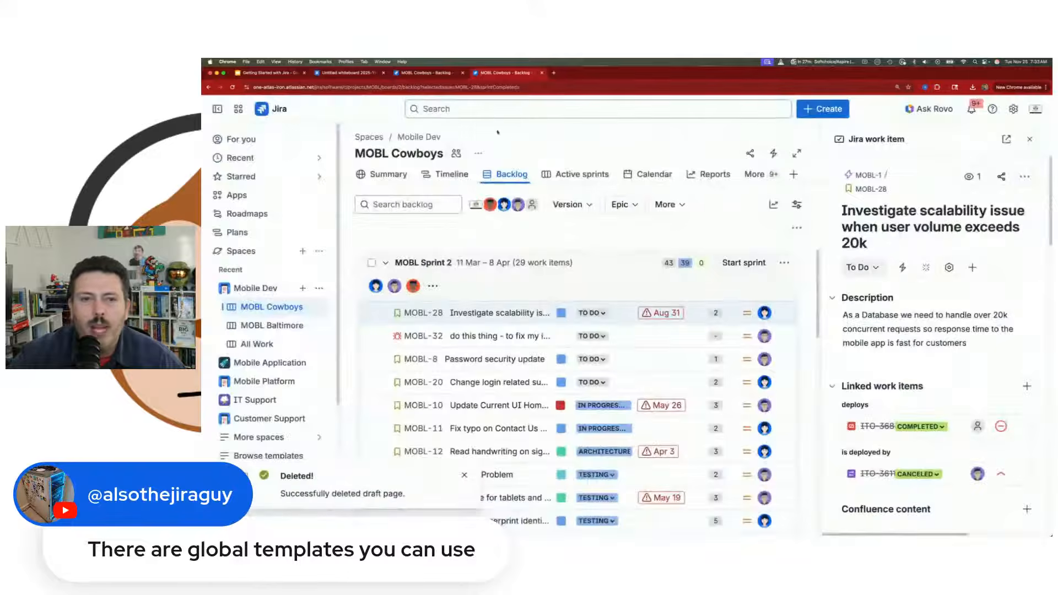
{"action": "left_click", "coordinate": [347, 72]}
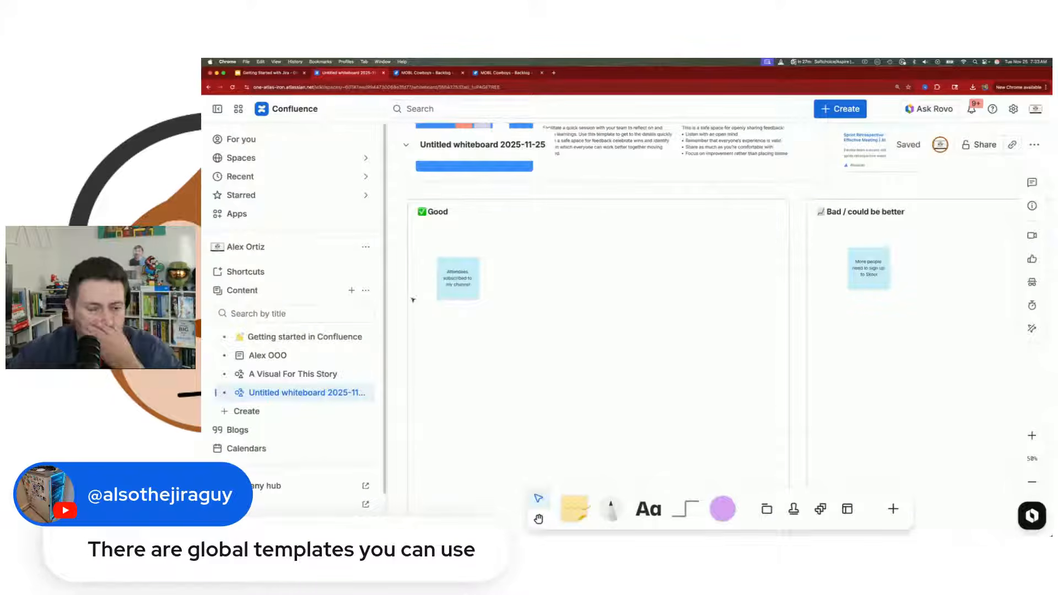
{"action": "left_click", "coordinate": [252, 411]}
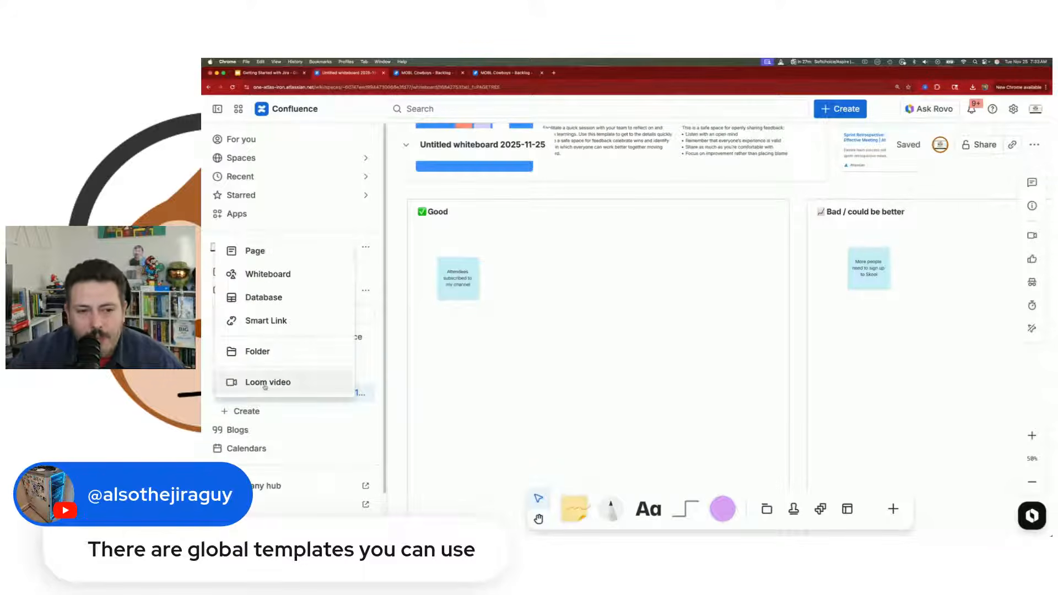
{"action": "left_click", "coordinate": [256, 250]}
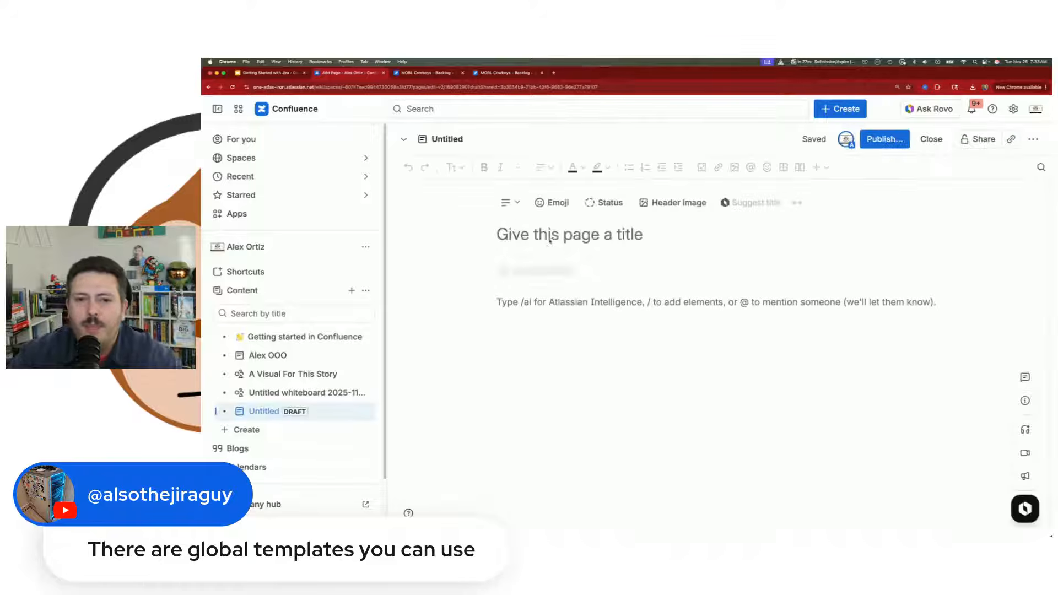
{"action": "type", "text": "Demo Con"}
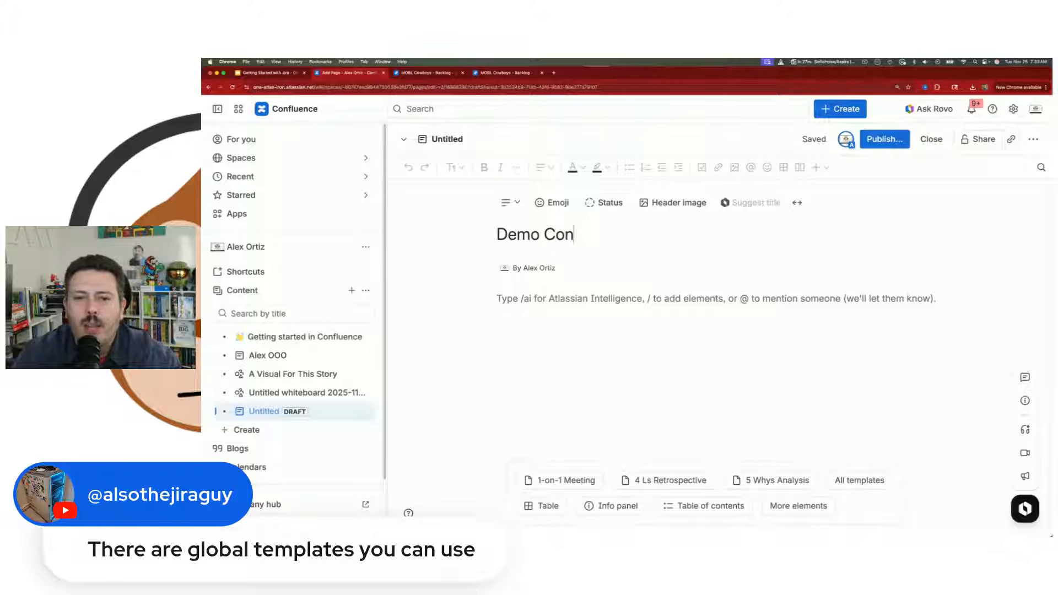
{"action": "type", "text": "nie to Jira"}
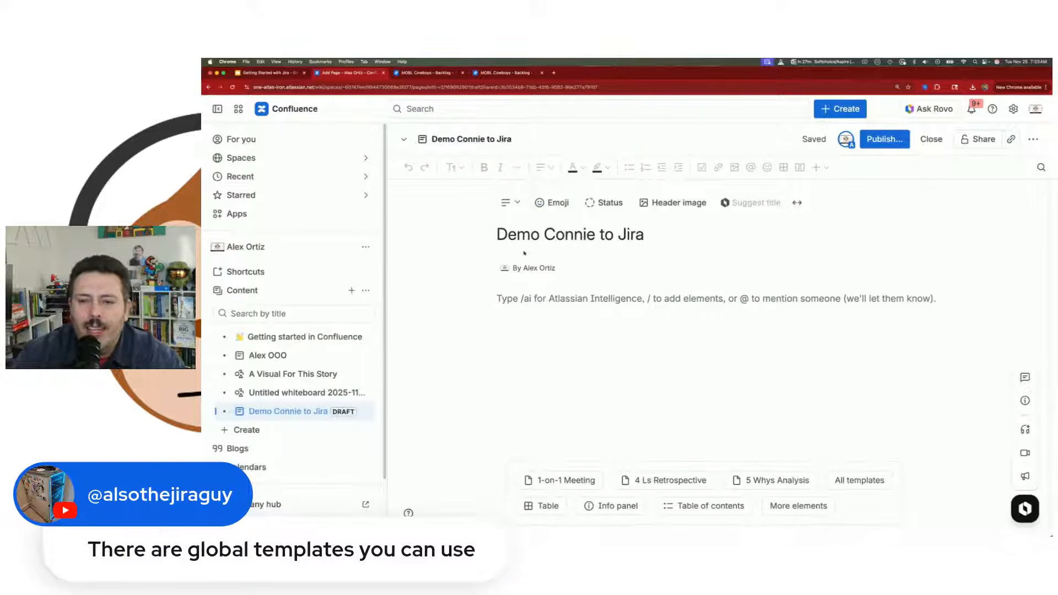
Write "This is some information about some requirements." as the page's body text and start a new line below it
{"action": "left_click", "coordinate": [550, 315]}
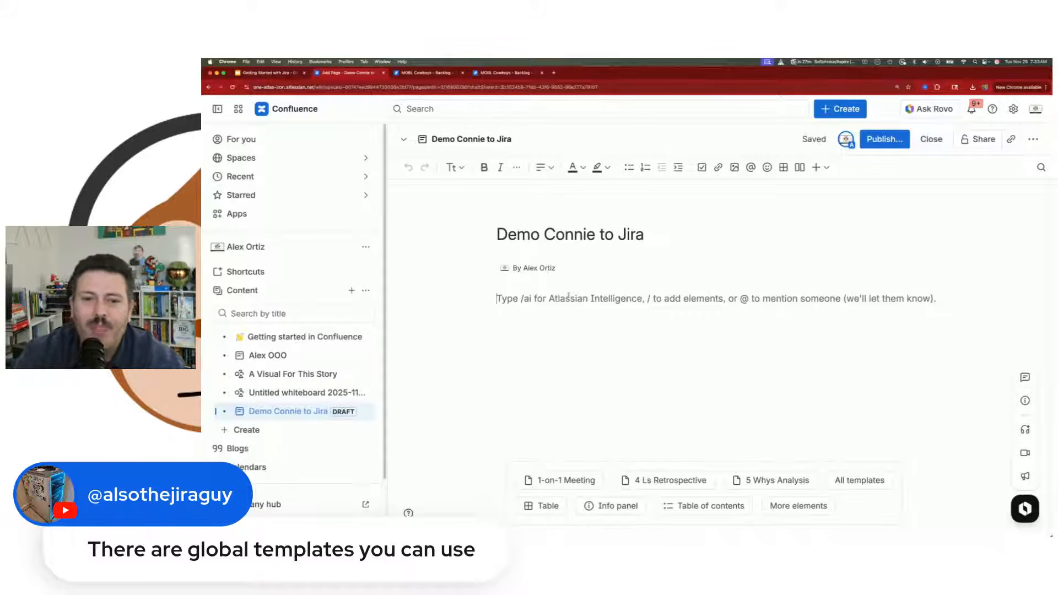
{"action": "type", "text": "This is "}
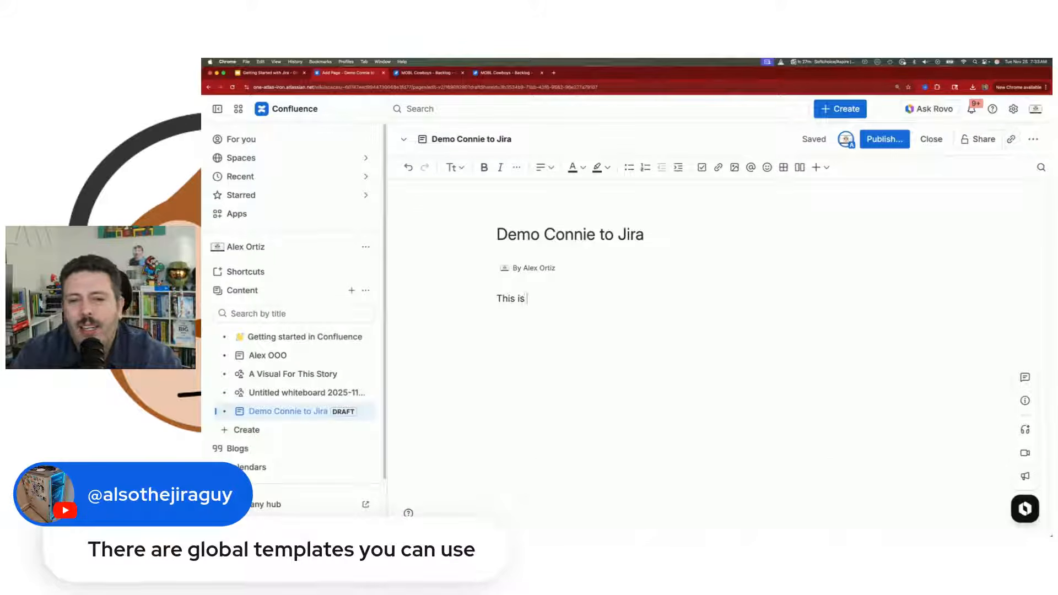
{"action": "type", "text": "some information about a work"}
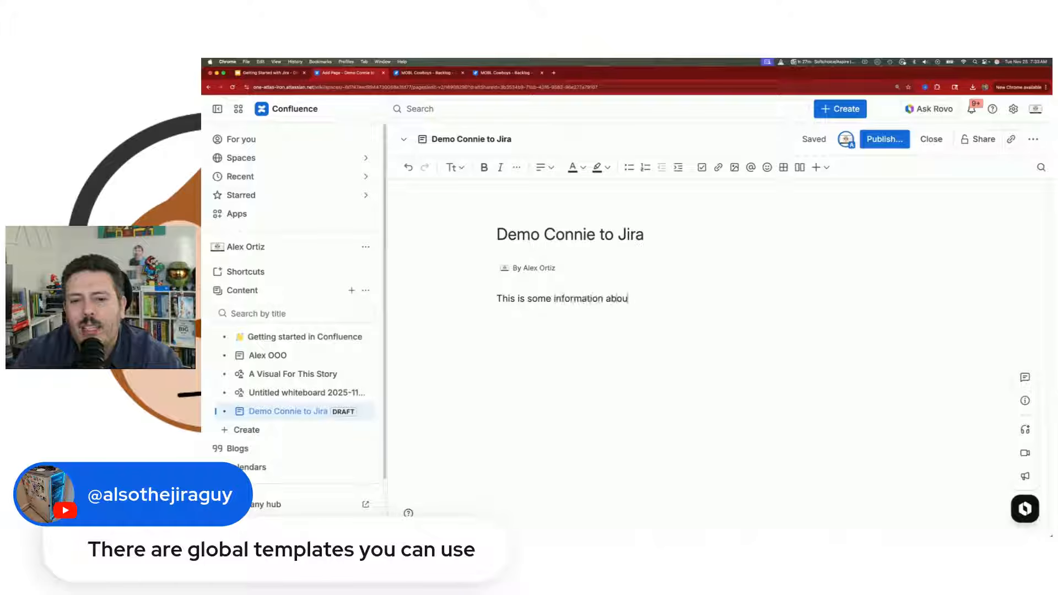
{"action": "key", "text": "BackSpace"}
{"action": "key", "text": "BackSpace"}
{"action": "key", "text": "BackSpace"}
{"action": "key", "text": "BackSpace"}
{"action": "key", "text": "BackSpace"}
{"action": "key", "text": "BackSpace"}
{"action": "key", "text": "BackSpace"}
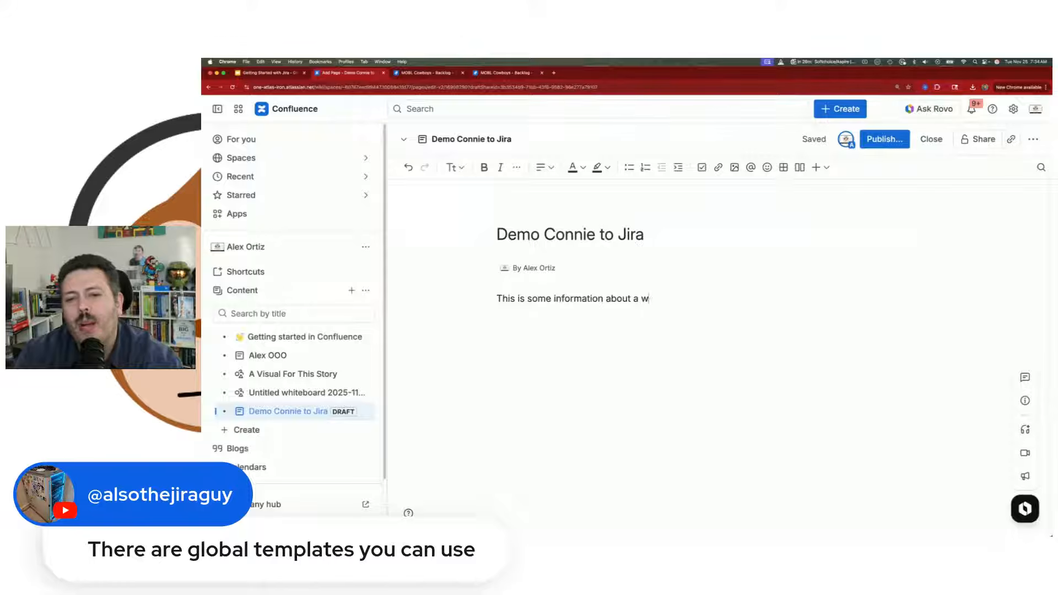
{"action": "type", "text": "some requirements."}
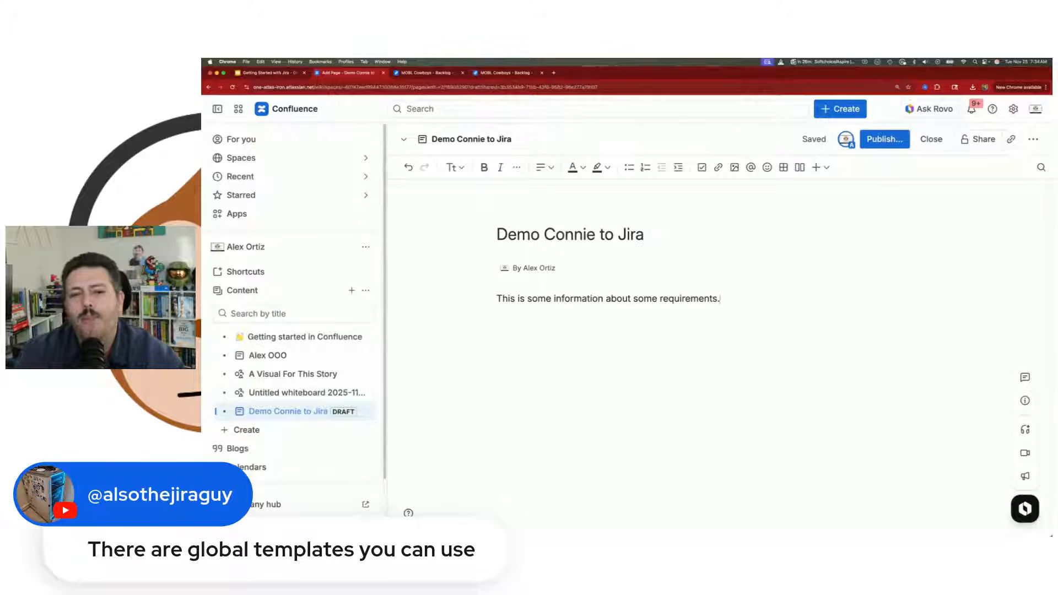
{"action": "key", "text": "Return"}
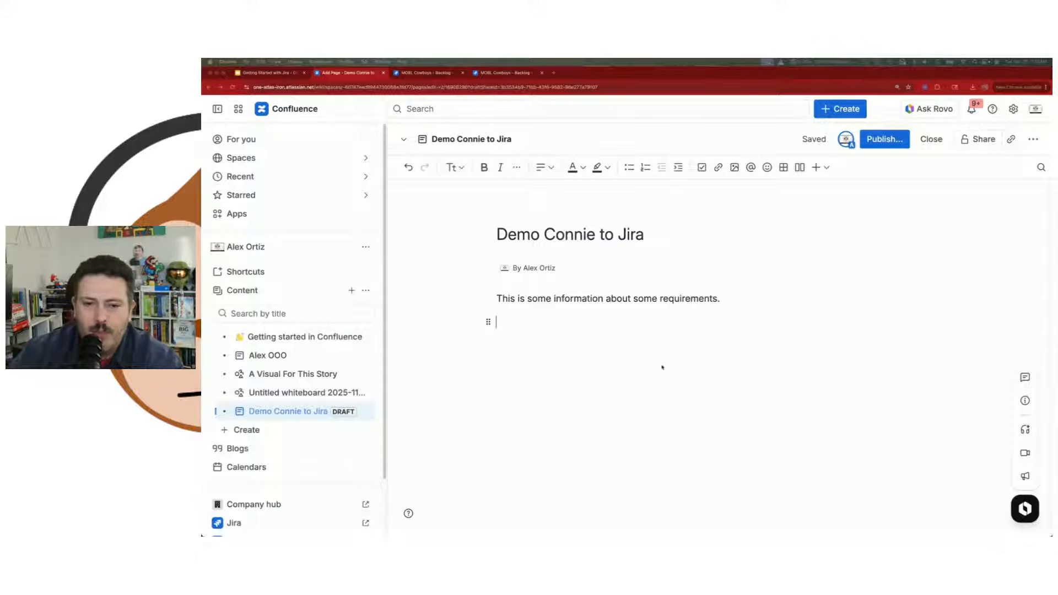
Browse the Jira elements available for the new line and open the form for creating a Jira work item inline
{"action": "type", "text": "/jira"}
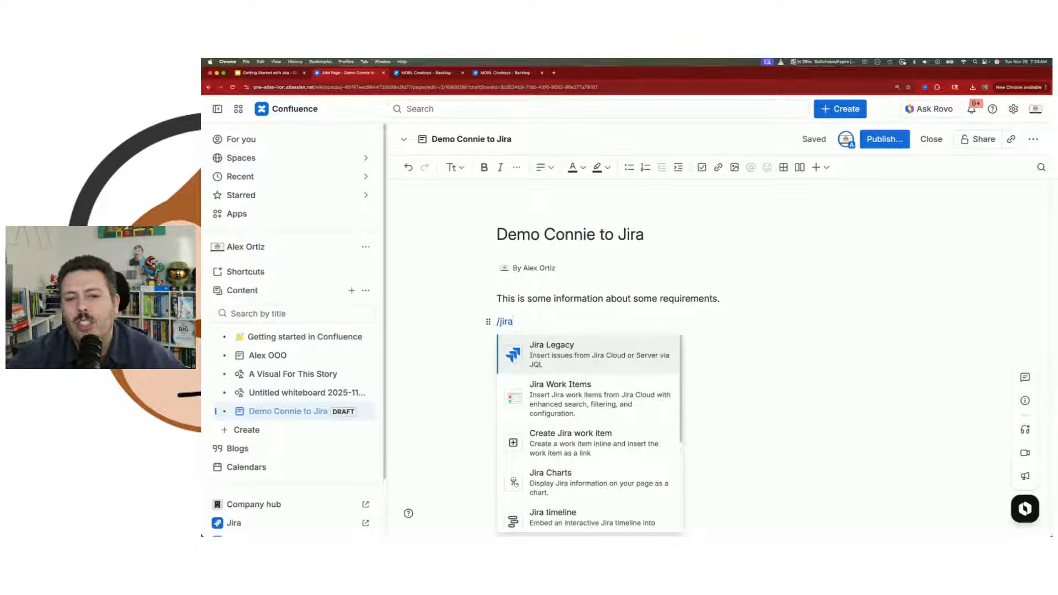
{"action": "scroll", "coordinate": [579, 455], "scroll_direction": "down", "scroll_amount": 4}
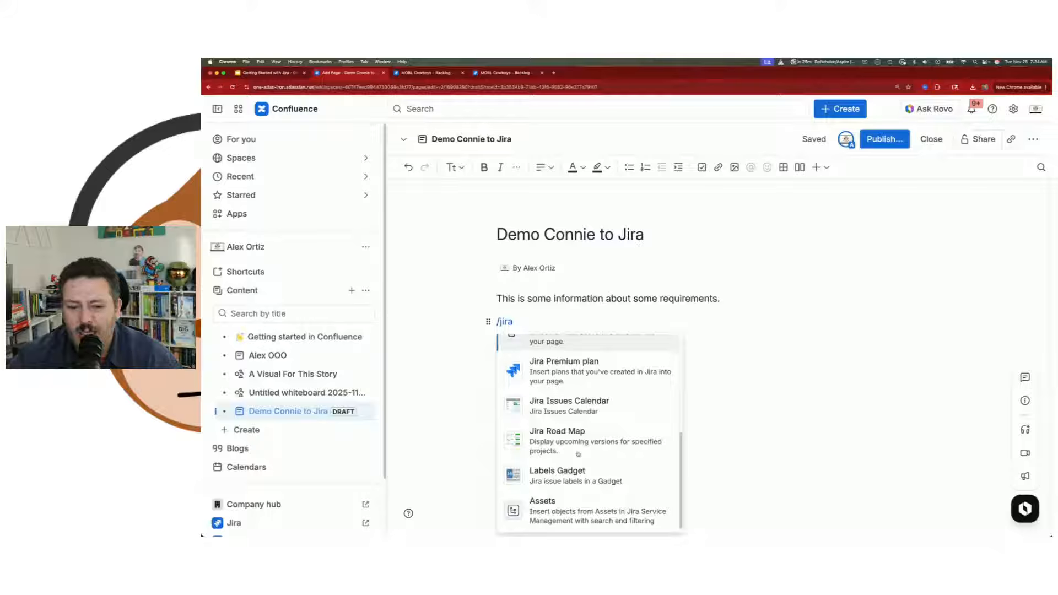
{"action": "scroll", "coordinate": [573, 441], "scroll_direction": "up", "scroll_amount": 4}
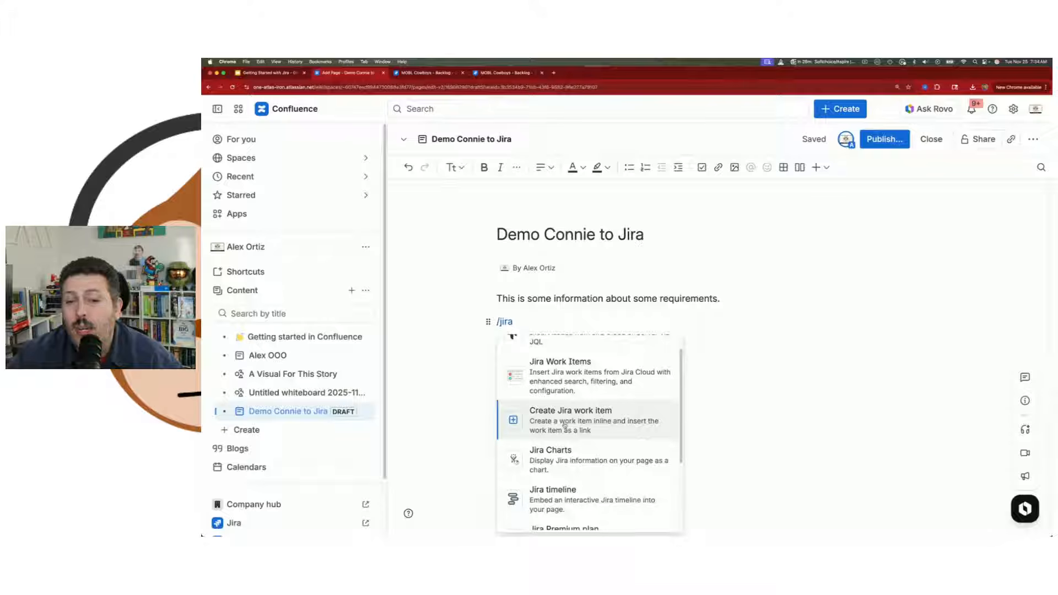
{"action": "left_click", "coordinate": [565, 425]}
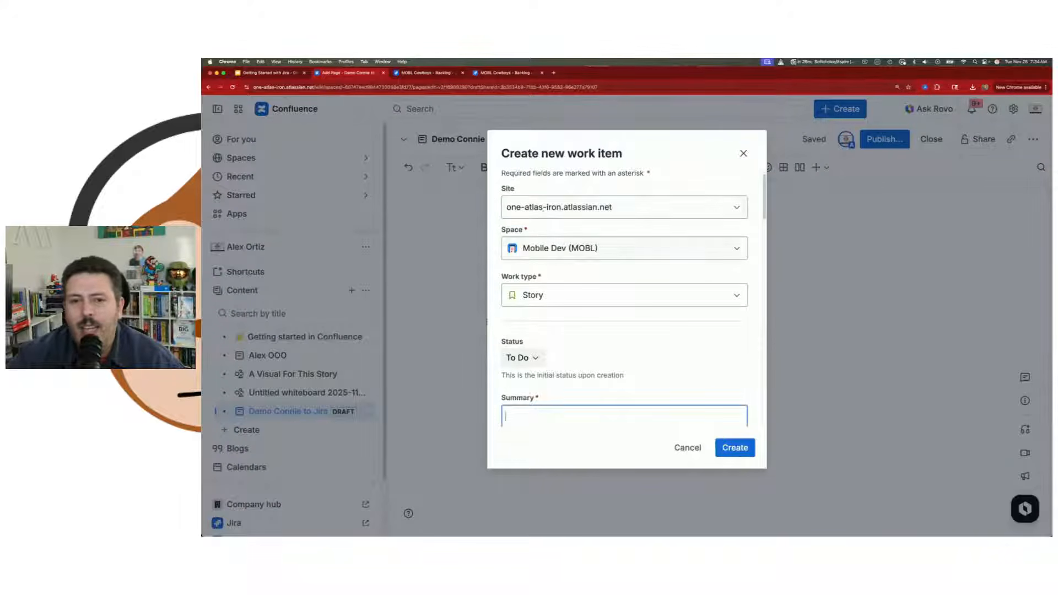
Create a Story in Mobile Dev (MOBL) with the summary "This is my story for this demo", linking it on the page
{"action": "scroll", "coordinate": [557, 303], "scroll_direction": "down", "scroll_amount": 1}
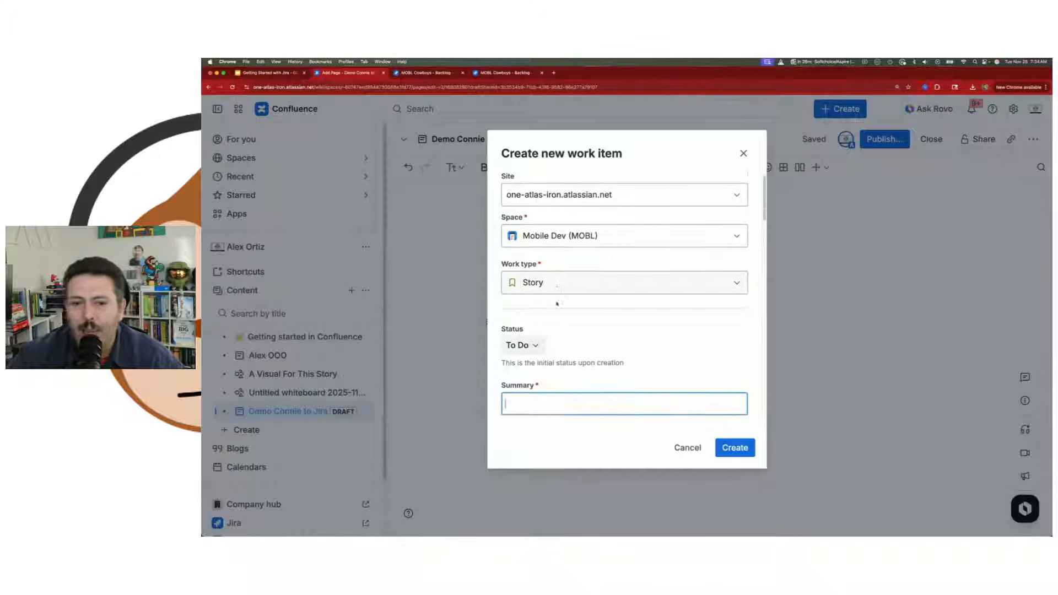
{"action": "scroll", "coordinate": [557, 303], "scroll_direction": "down", "scroll_amount": 3}
{"action": "type", "text": "This "}
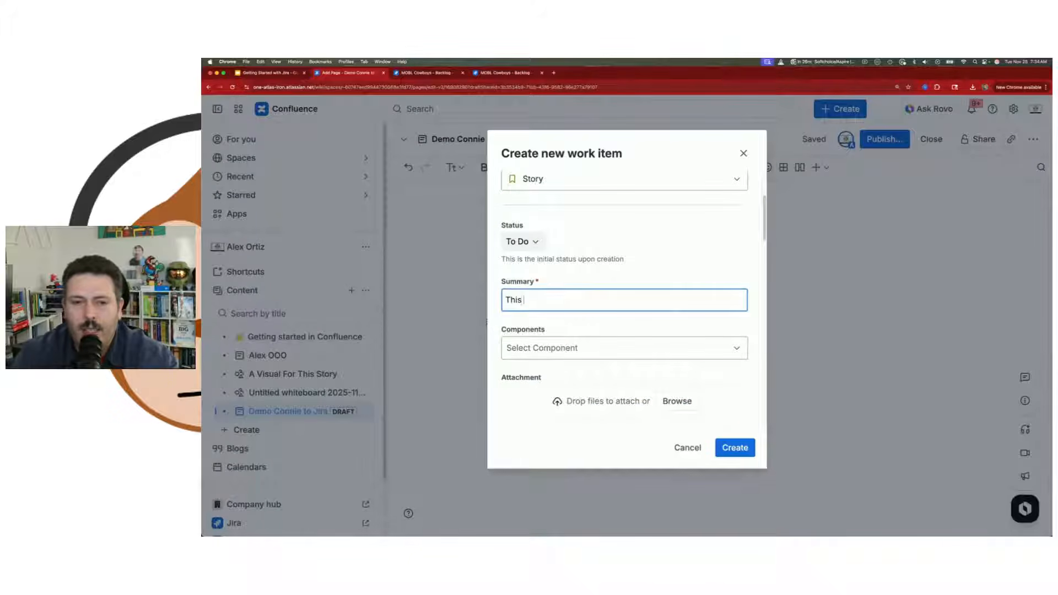
{"action": "type", "text": "is my story"}
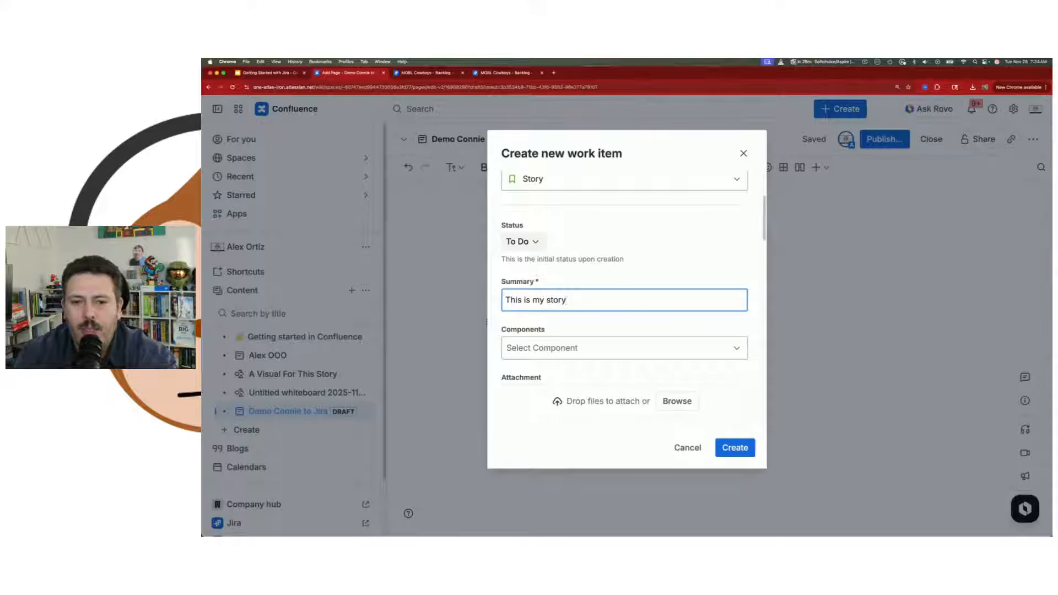
{"action": "type", "text": " for this demo"}
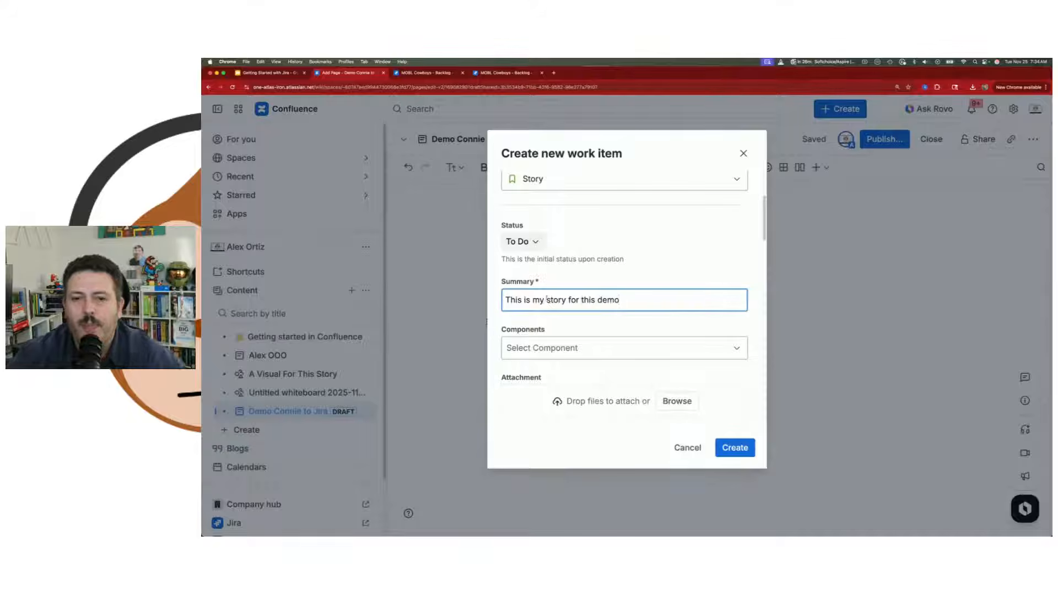
{"action": "scroll", "coordinate": [546, 299], "scroll_direction": "down", "scroll_amount": 6}
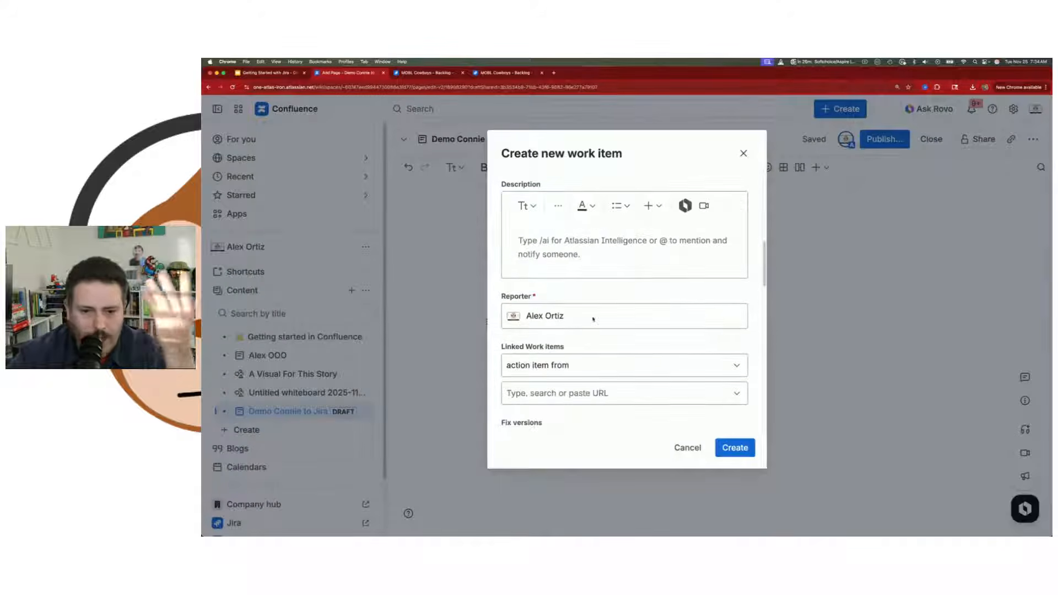
{"action": "scroll", "coordinate": [595, 326], "scroll_direction": "down", "scroll_amount": 4}
{"action": "left_click", "coordinate": [725, 444]}
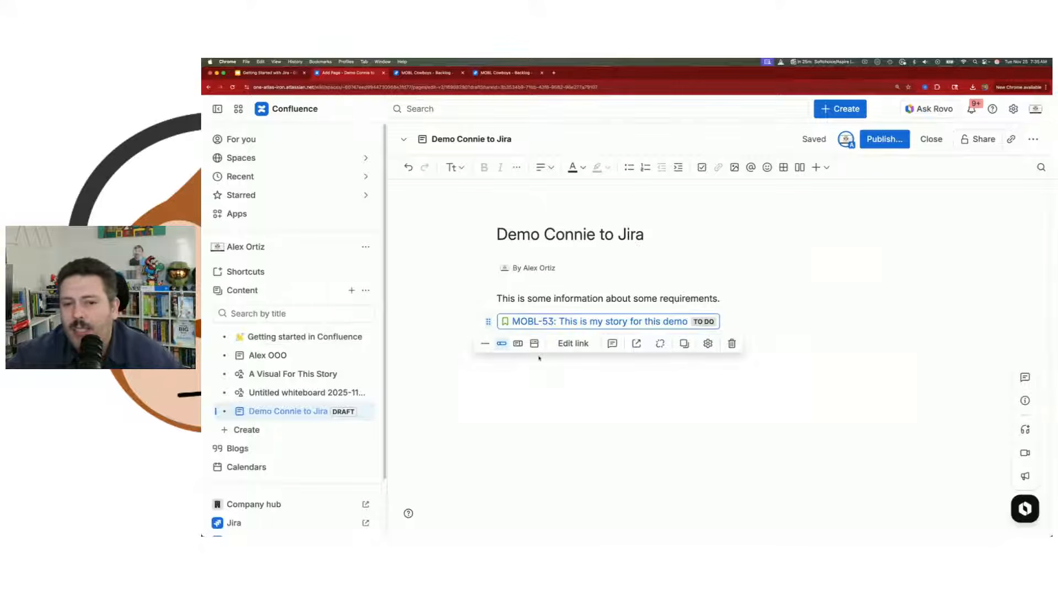
{"action": "left_click", "coordinate": [836, 248]}
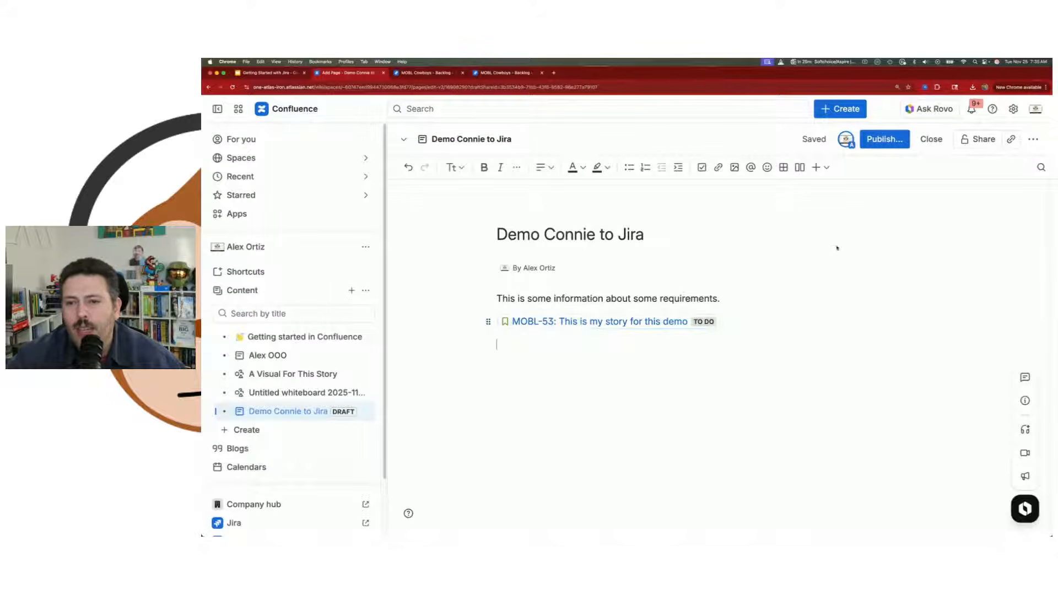
Publish the page with open general access in the personal space and dismiss the automation suggestion
{"action": "left_click", "coordinate": [884, 139]}
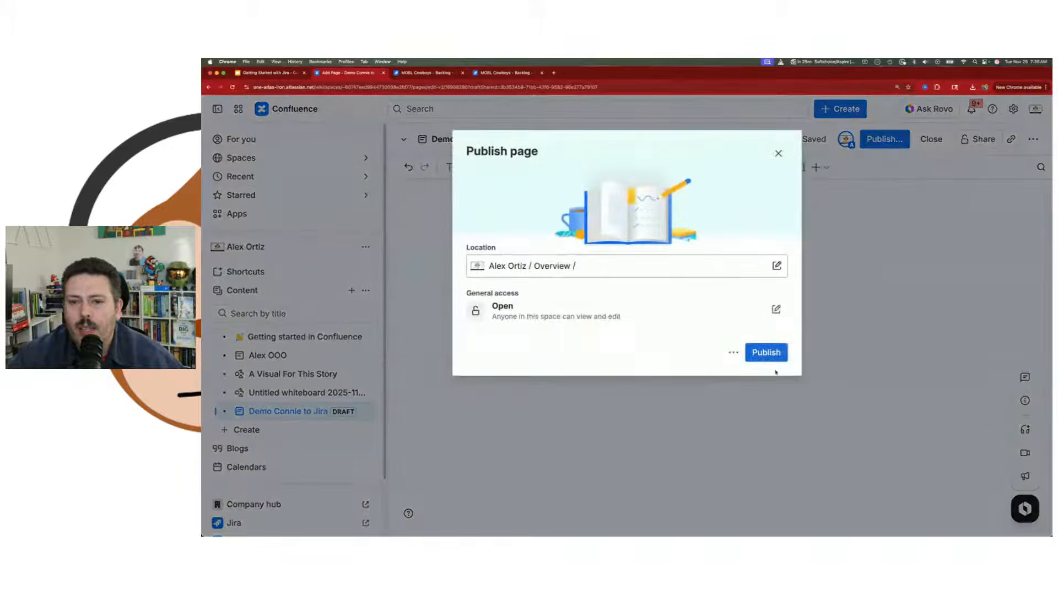
{"action": "left_click", "coordinate": [773, 357]}
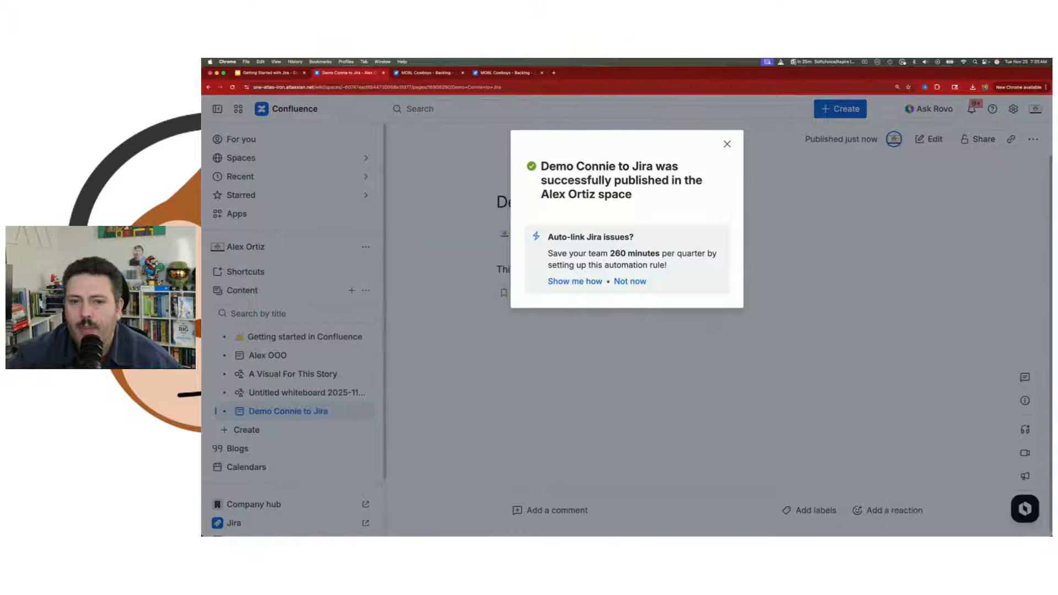
{"action": "left_click", "coordinate": [728, 145]}
Preview the Jira story link, reopen the published page for editing and display the link as a plain URL
{"action": "mouse_move", "coordinate": [528, 296]}
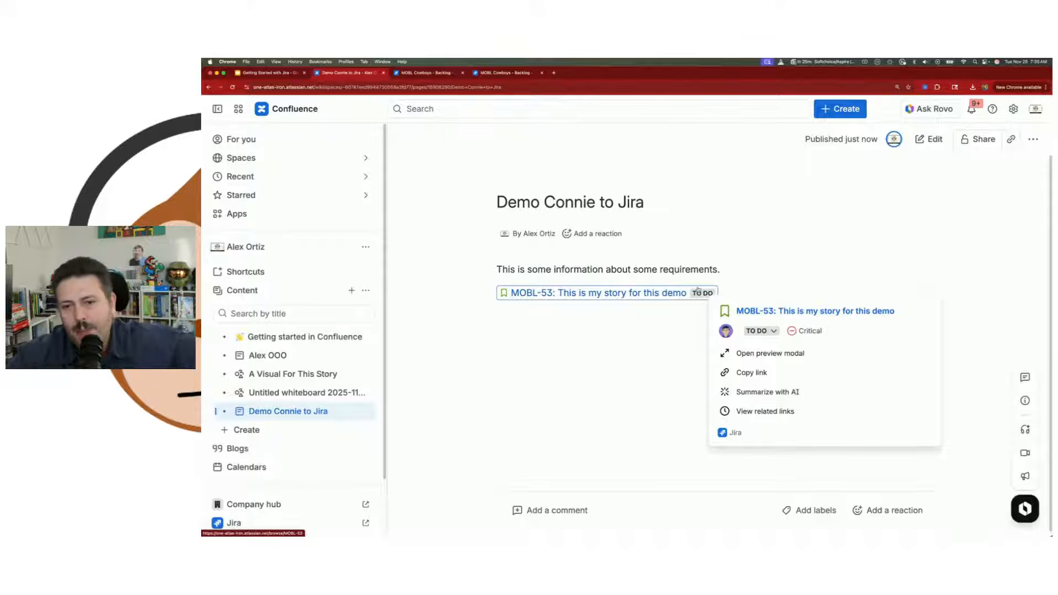
{"action": "left_click", "coordinate": [931, 140]}
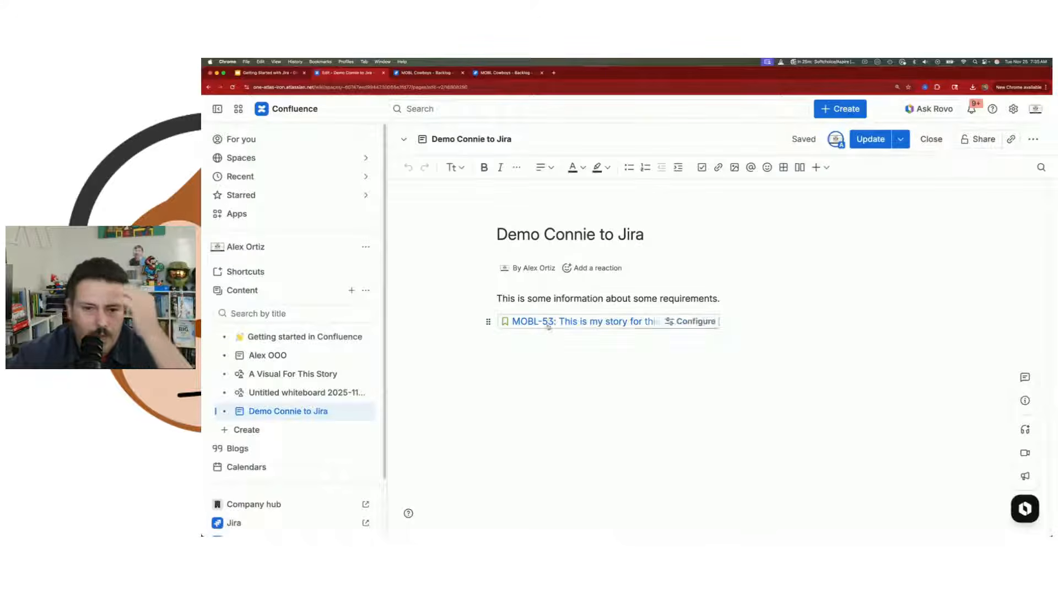
{"action": "left_click", "coordinate": [548, 321]}
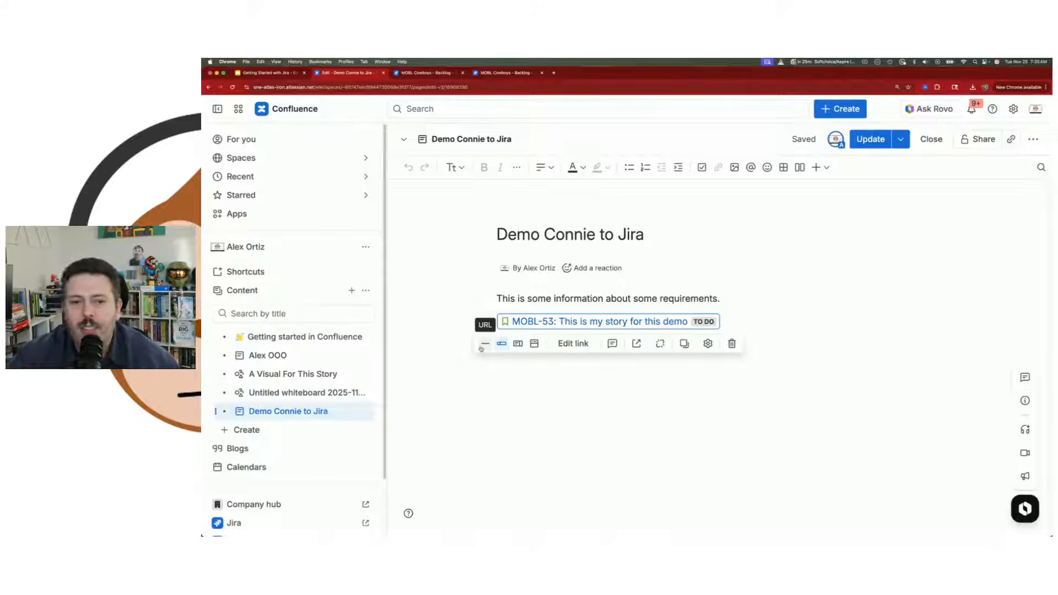
{"action": "left_click", "coordinate": [482, 347]}
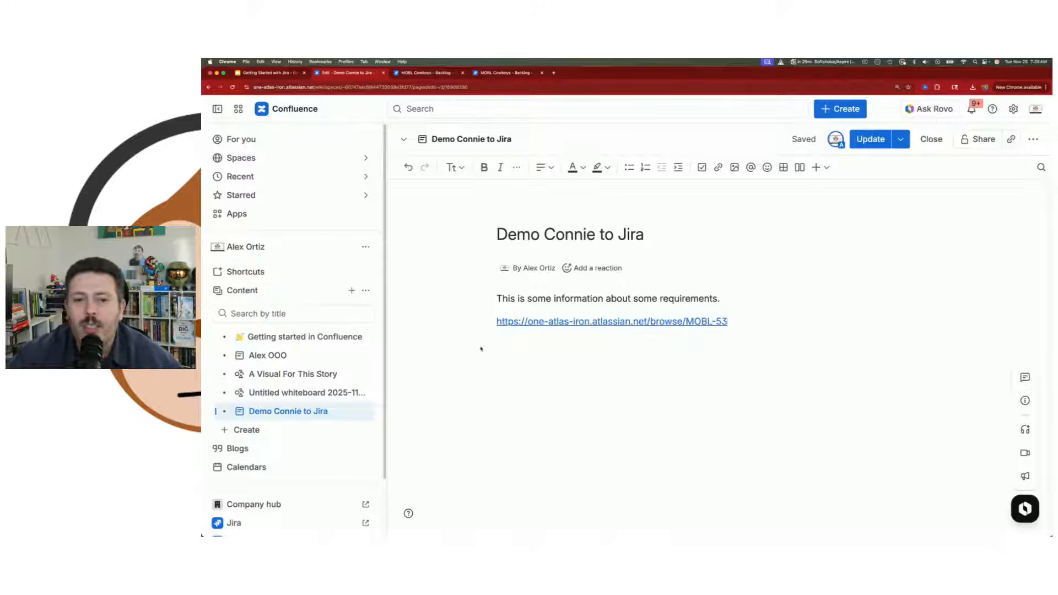
Switch the Jira story link to Embed display and review the embedded work item's details on the page
{"action": "left_click", "coordinate": [544, 320]}
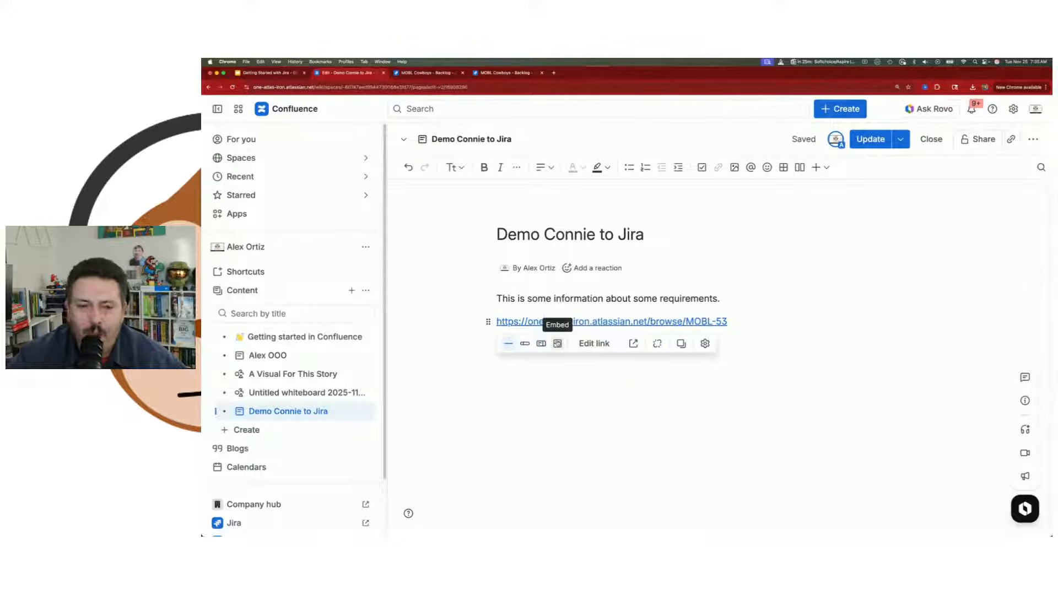
{"action": "left_click", "coordinate": [557, 343]}
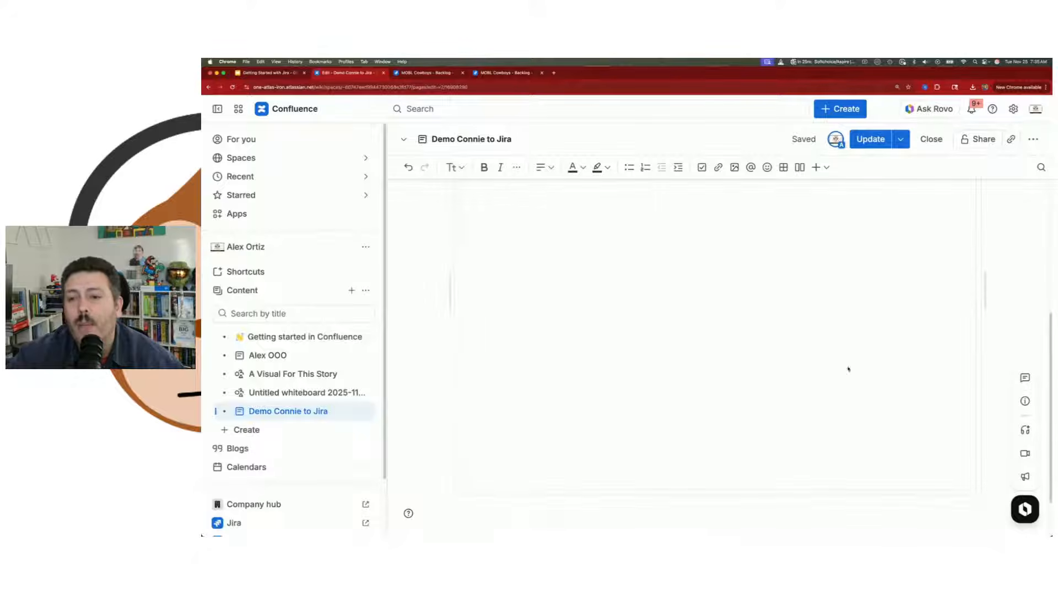
{"action": "scroll", "coordinate": [1012, 327], "scroll_direction": "up", "scroll_amount": 5}
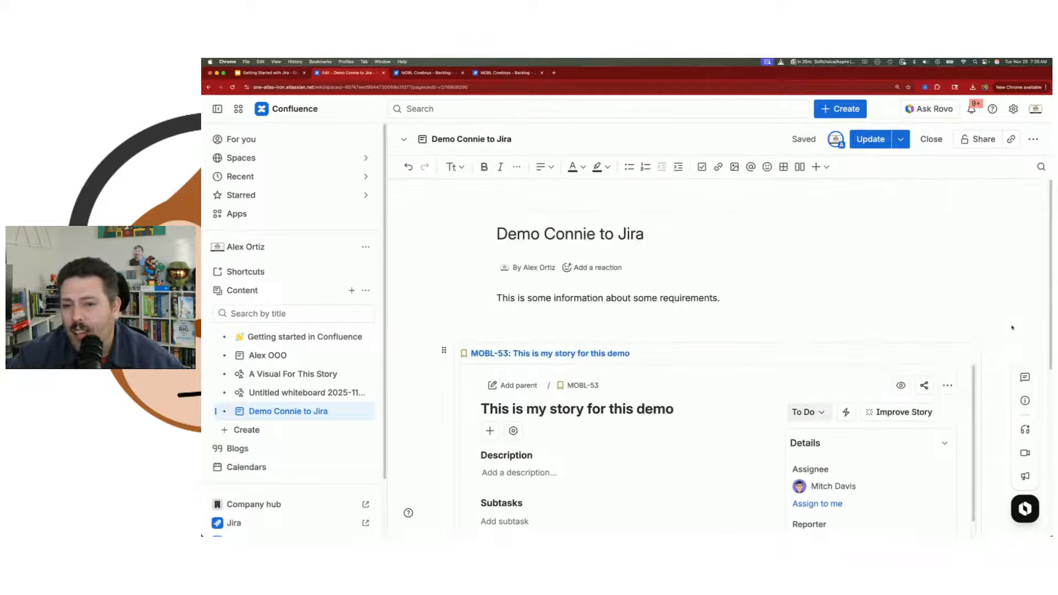
{"action": "scroll", "coordinate": [1012, 328], "scroll_direction": "down", "scroll_amount": 3}
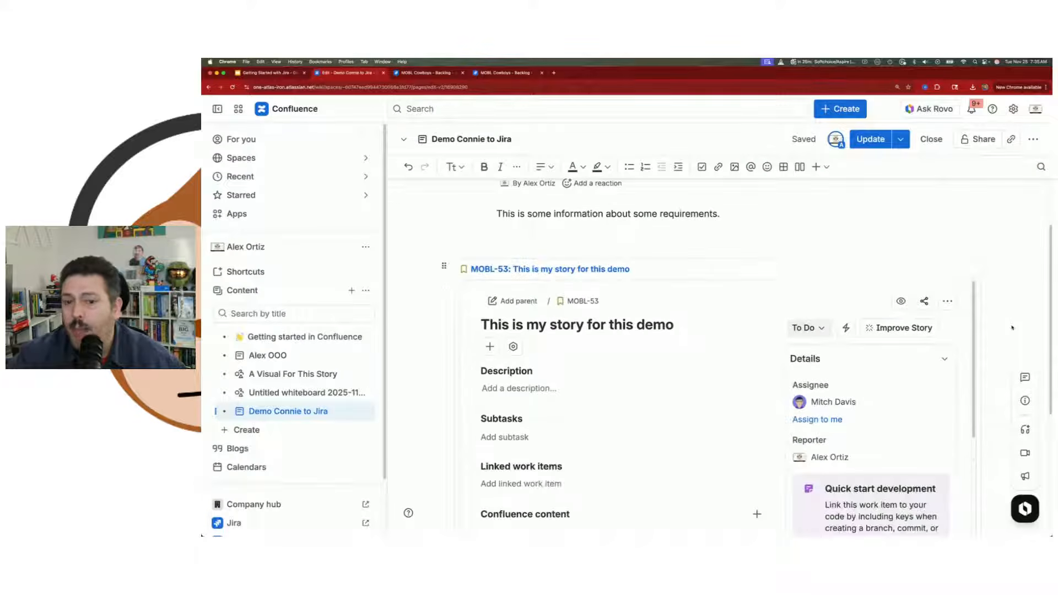
{"action": "scroll", "coordinate": [927, 360], "scroll_direction": "down", "scroll_amount": 3}
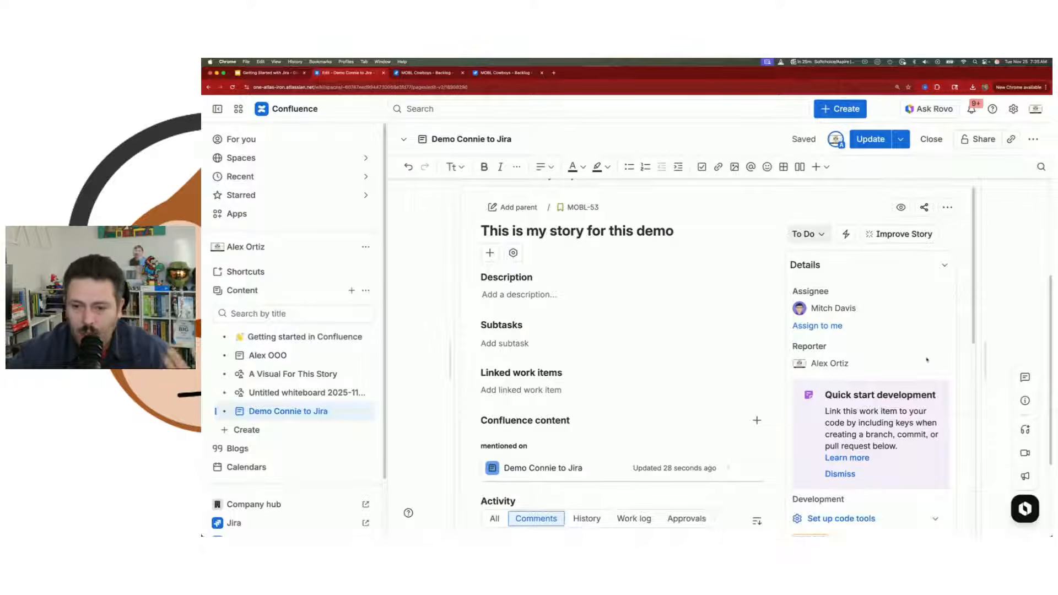
{"action": "scroll", "coordinate": [927, 360], "scroll_direction": "down", "scroll_amount": 5}
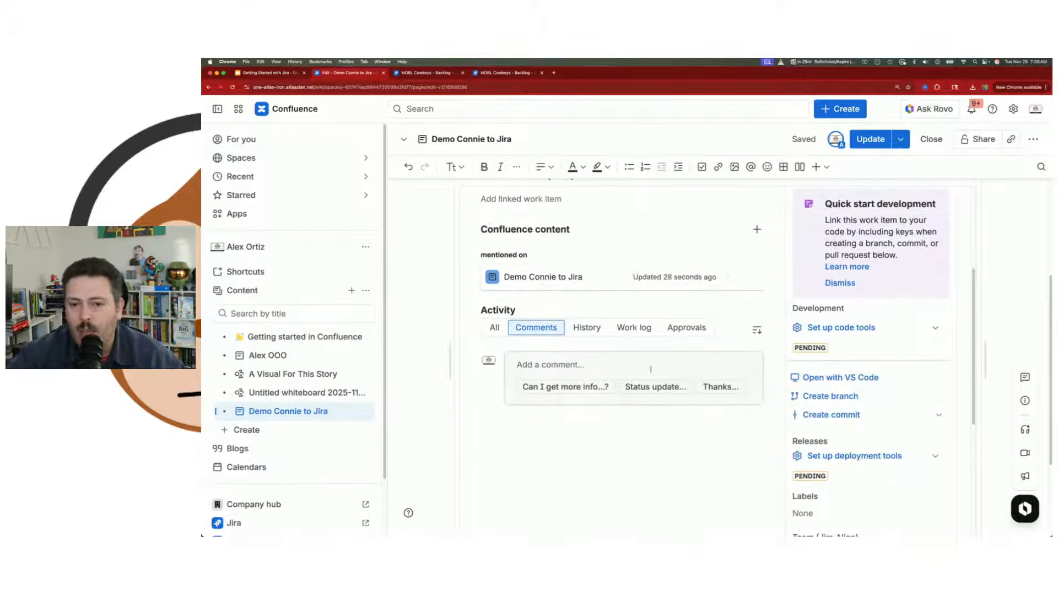
Show the embedded story's activity history and review its description, linked work items and Confluence content sections
{"action": "left_click", "coordinate": [586, 328]}
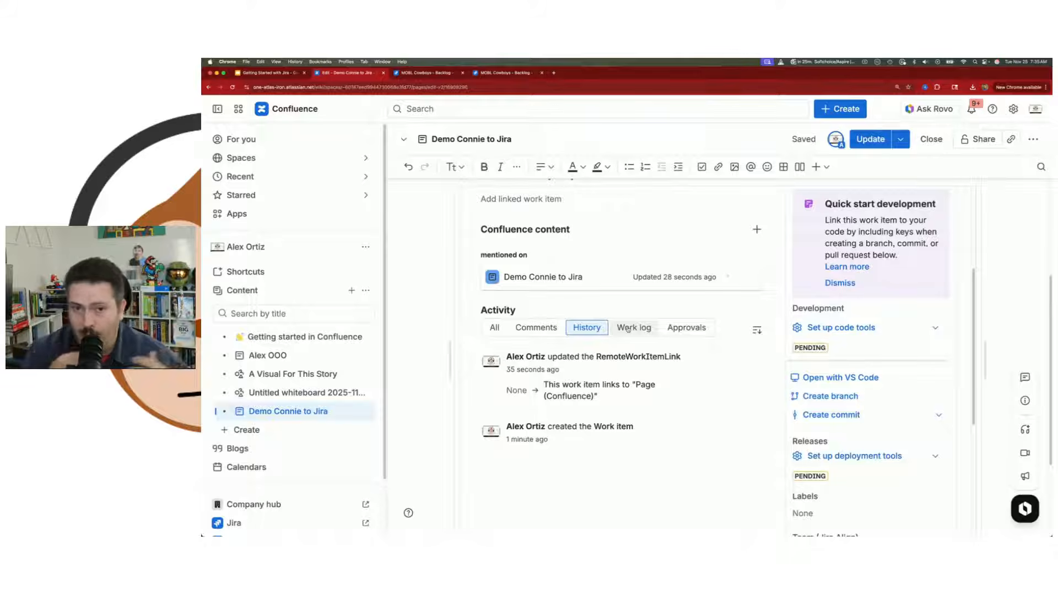
{"action": "scroll", "coordinate": [627, 329], "scroll_direction": "up", "scroll_amount": 3}
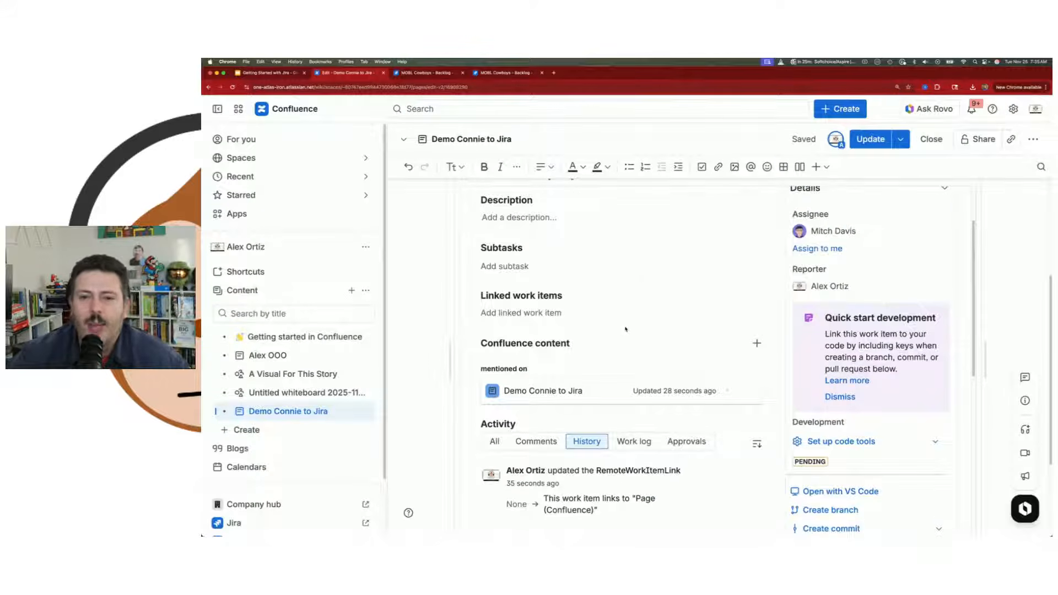
{"action": "scroll", "coordinate": [625, 329], "scroll_direction": "up", "scroll_amount": 2}
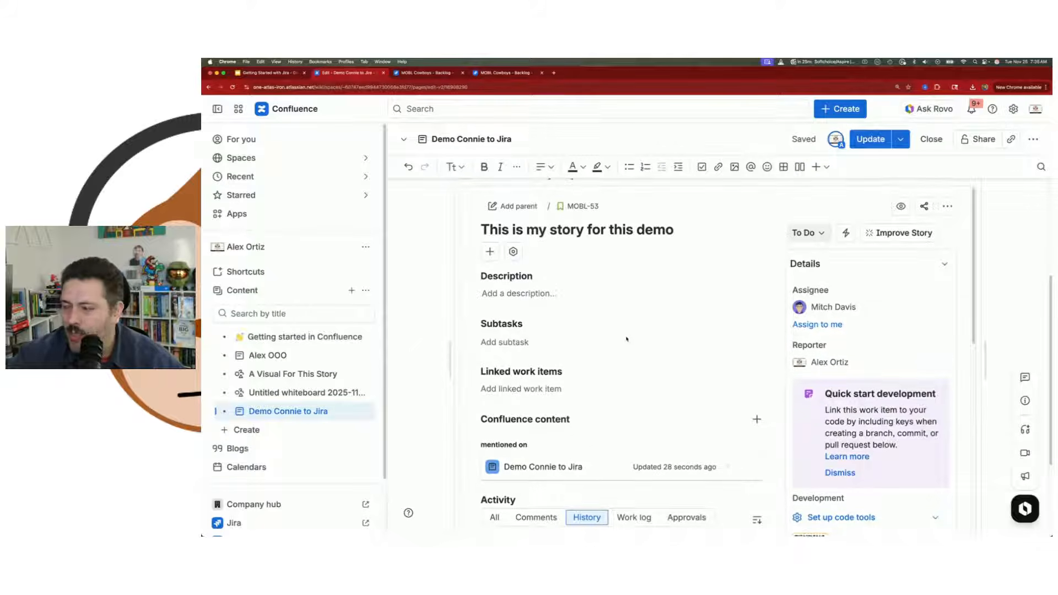
{"action": "scroll", "coordinate": [624, 334], "scroll_direction": "down", "scroll_amount": 3}
{"action": "mouse_move", "coordinate": [626, 340]}
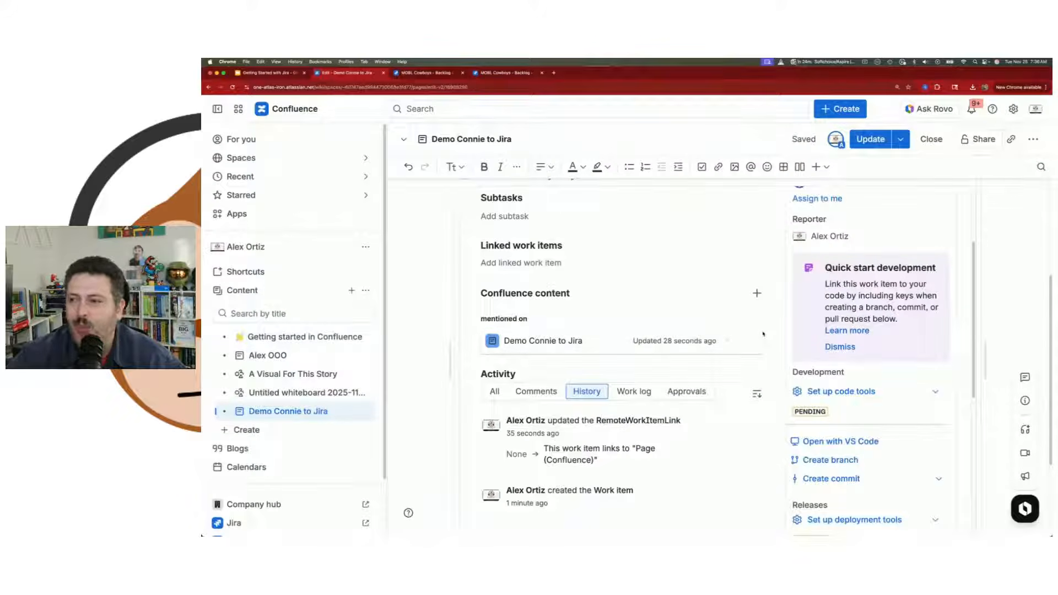
{"action": "scroll", "coordinate": [761, 333], "scroll_direction": "up", "scroll_amount": 3}
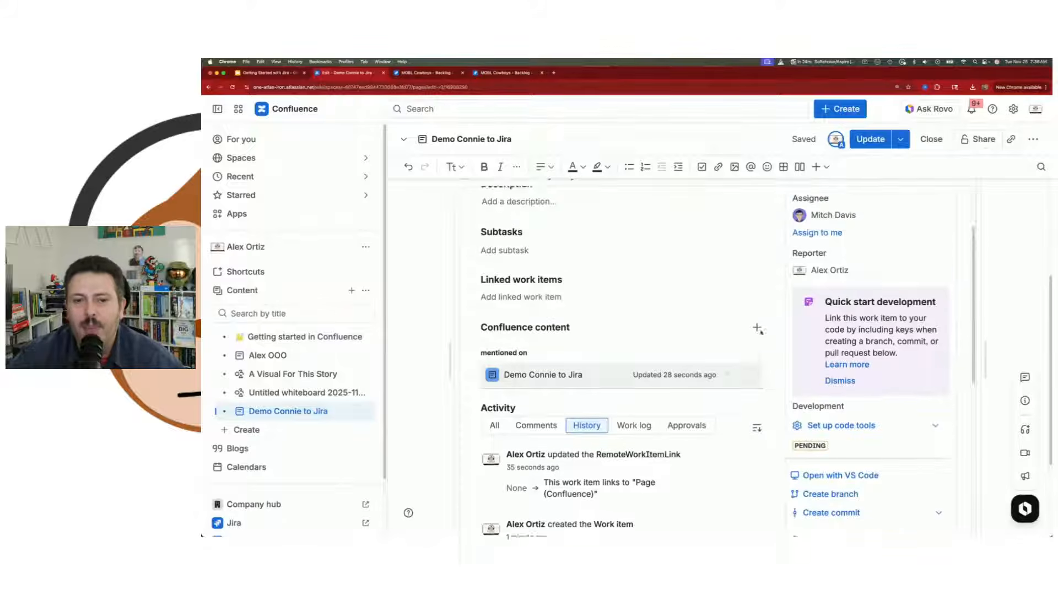
{"action": "scroll", "coordinate": [686, 275], "scroll_direction": "up", "scroll_amount": 2}
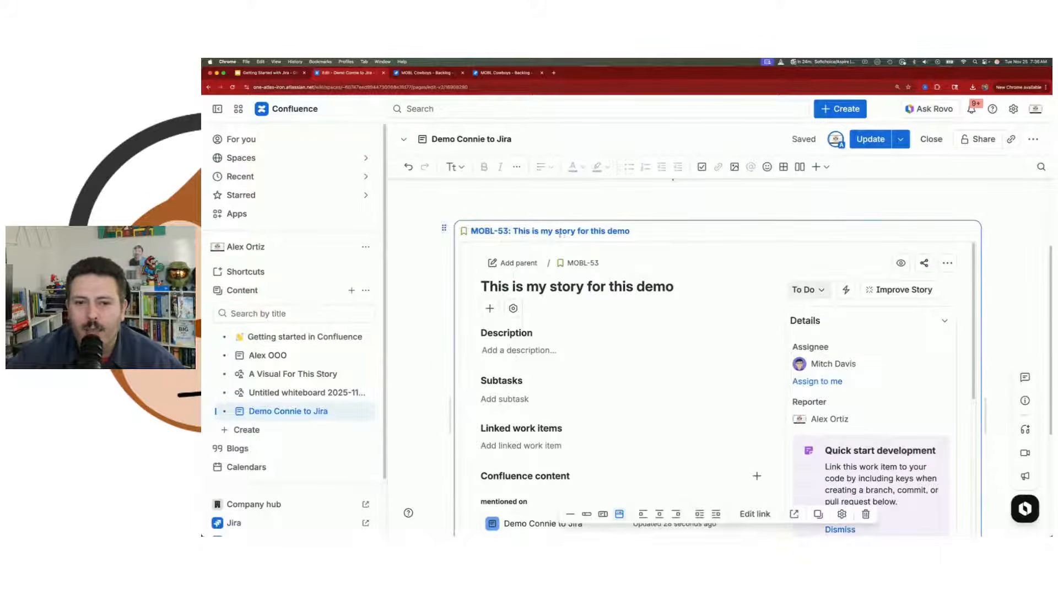
Switch the embedded MOBL-53 story to Card display and finally to Inline display
{"action": "left_click", "coordinate": [604, 514]}
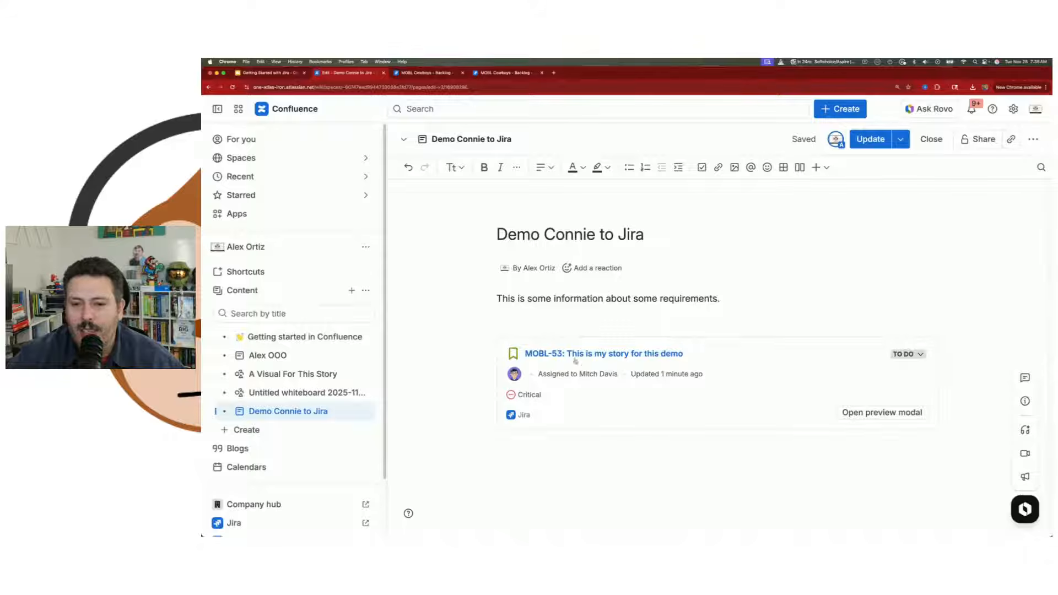
{"action": "left_click", "coordinate": [573, 414]}
{"action": "left_click", "coordinate": [634, 446]}
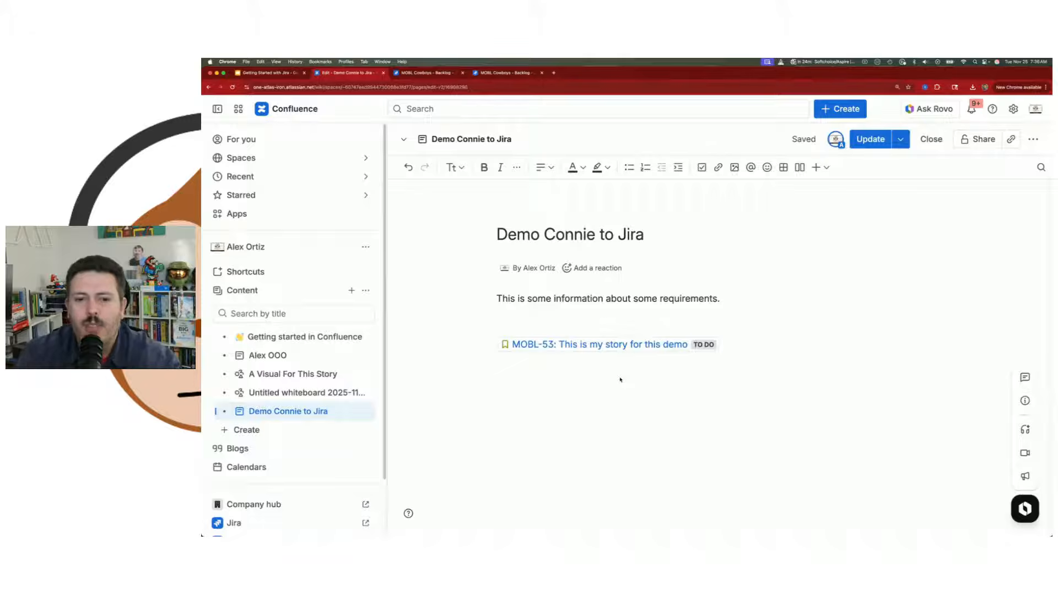
Start inserting Jira Work Items below the story link and filter them to the Commercial Legal Service Desk project
{"action": "type", "text": "/jira"}
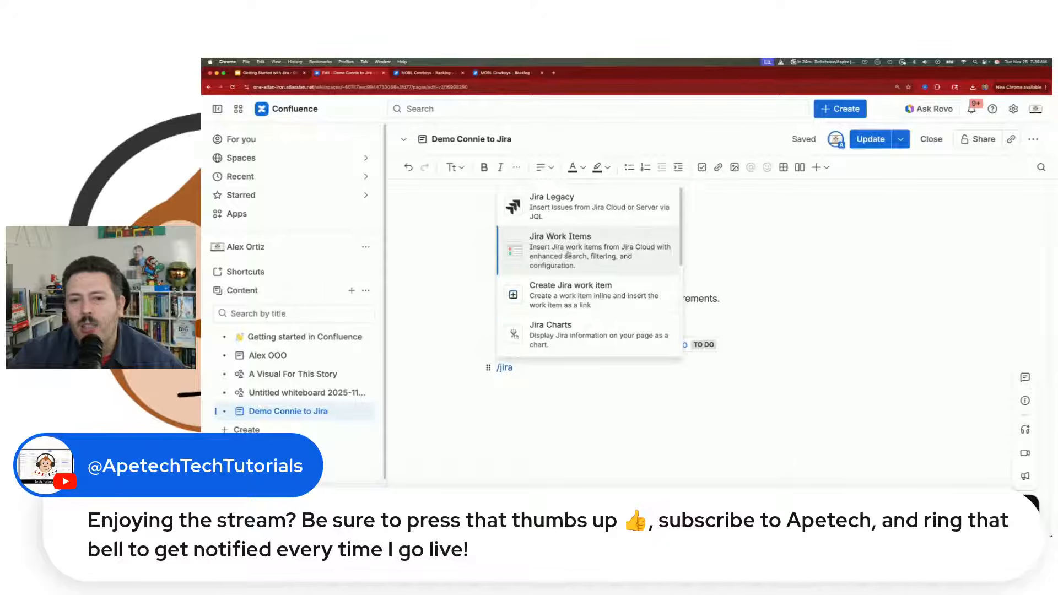
{"action": "left_click", "coordinate": [568, 253]}
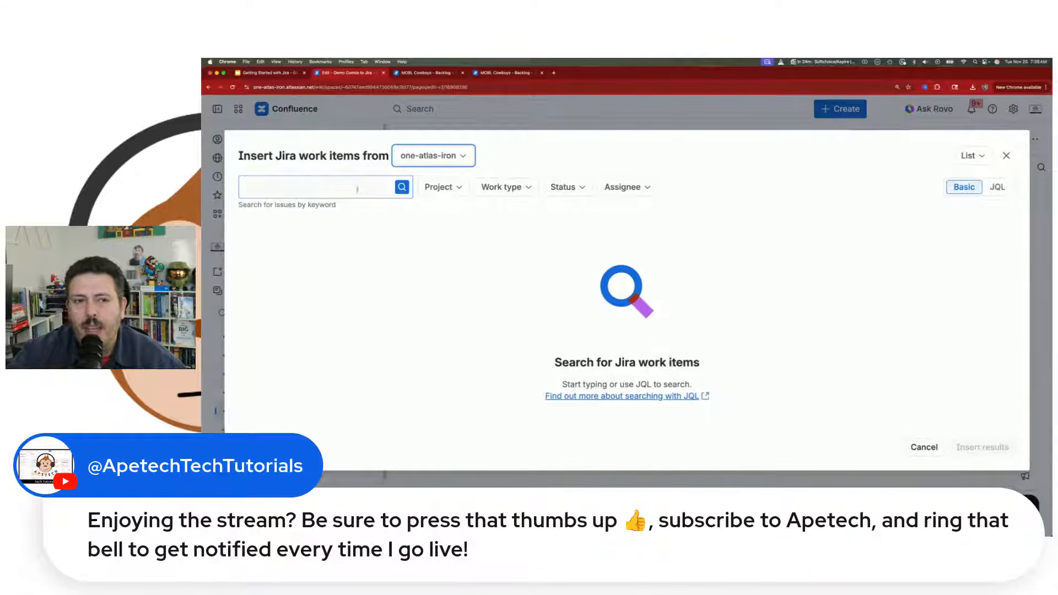
{"action": "left_click", "coordinate": [343, 186]}
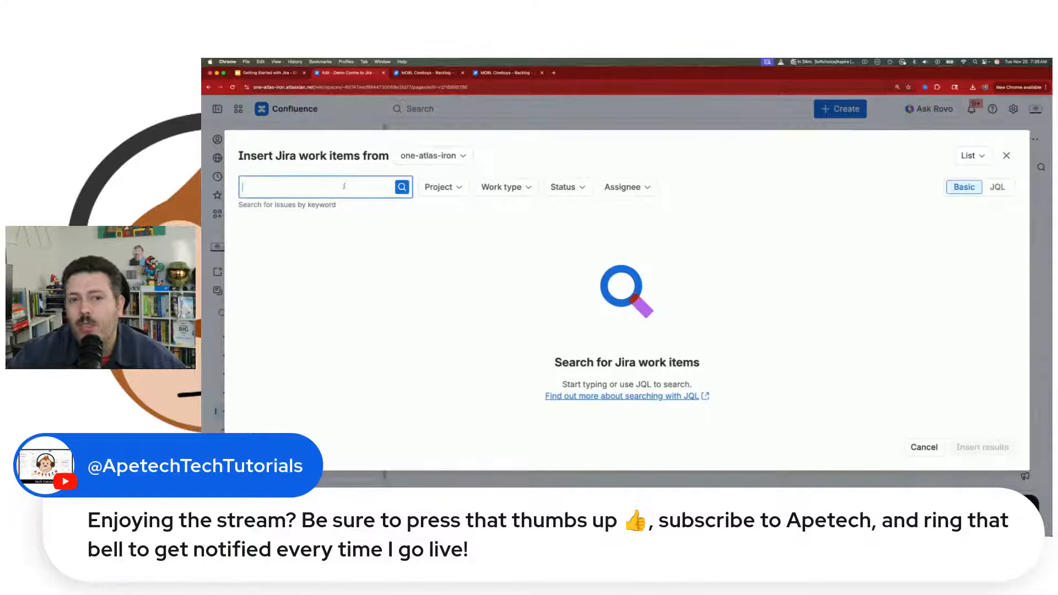
{"action": "left_click", "coordinate": [441, 187]}
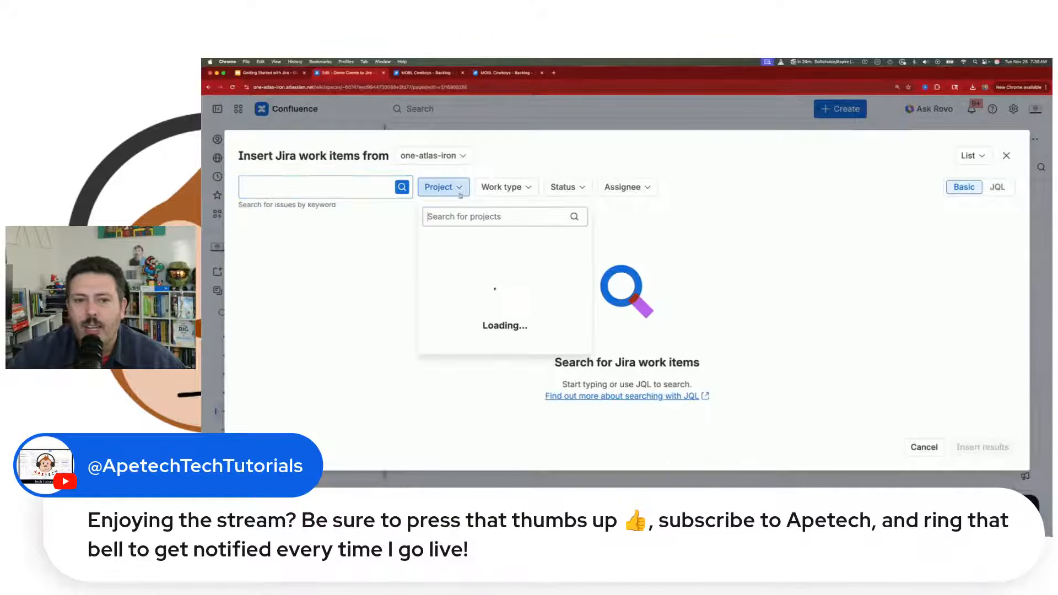
{"action": "left_click", "coordinate": [474, 246]}
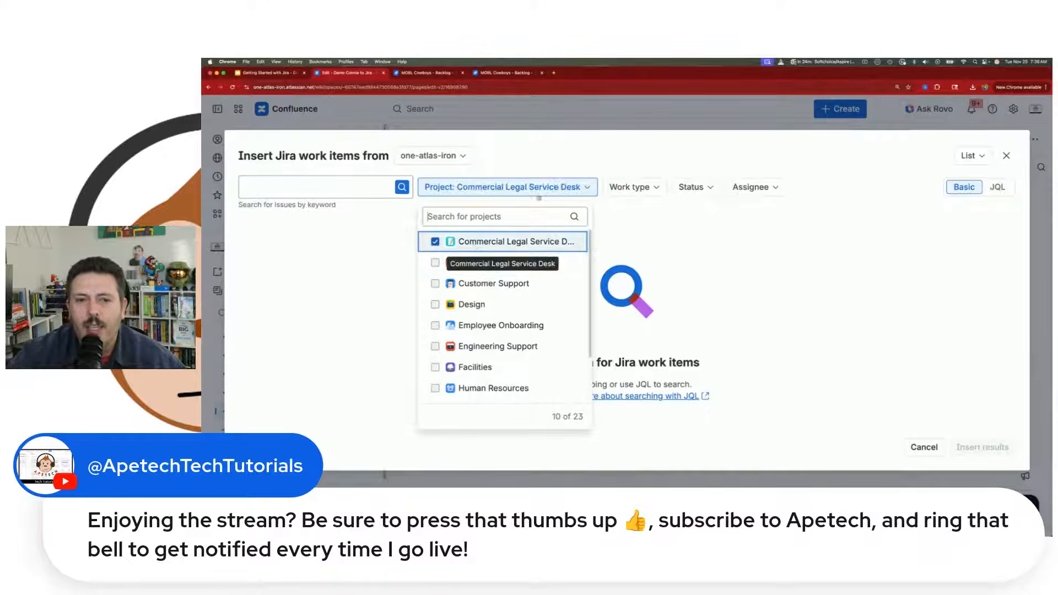
Expand the available work type filters to include the question types, trying Ask a question and clearing it again
{"action": "left_click", "coordinate": [631, 187]}
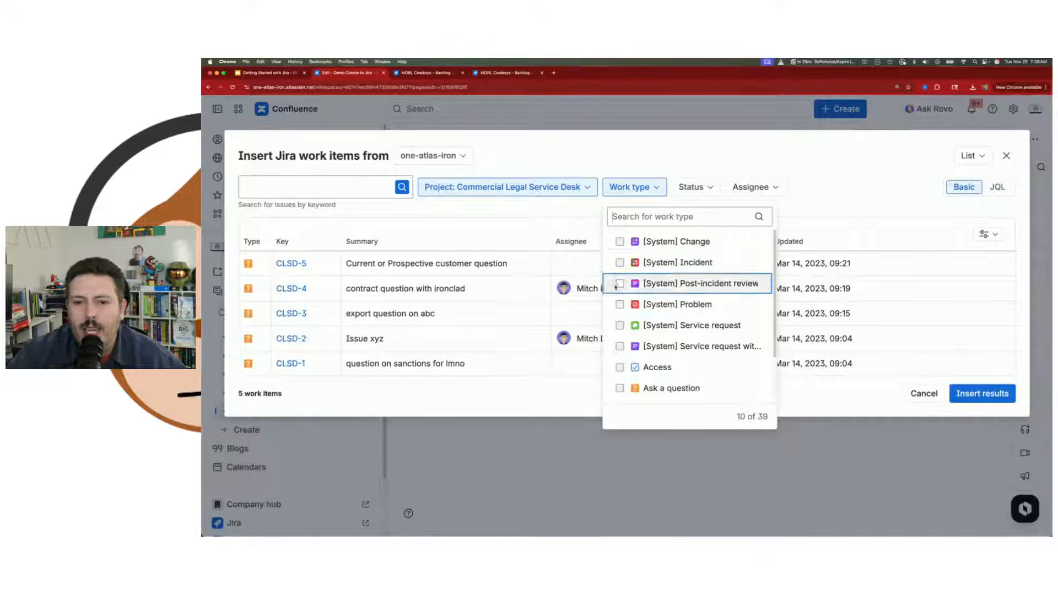
{"action": "scroll", "coordinate": [618, 361], "scroll_direction": "down", "scroll_amount": 1}
{"action": "left_click", "coordinate": [619, 381]}
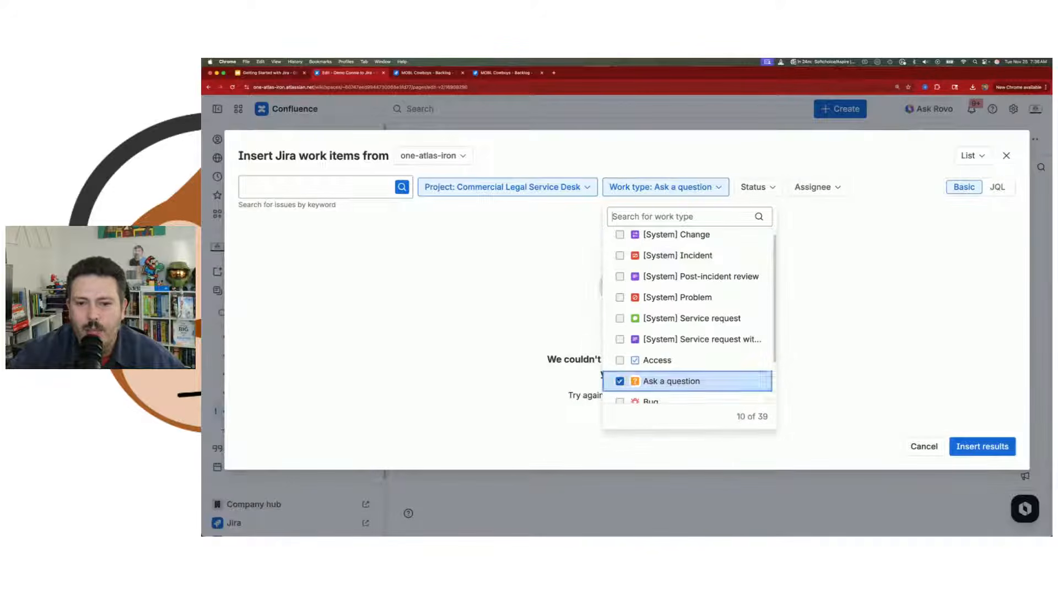
{"action": "left_click", "coordinate": [651, 381]}
{"action": "scroll", "coordinate": [651, 375], "scroll_direction": "down", "scroll_amount": 2}
{"action": "left_click", "coordinate": [640, 392]}
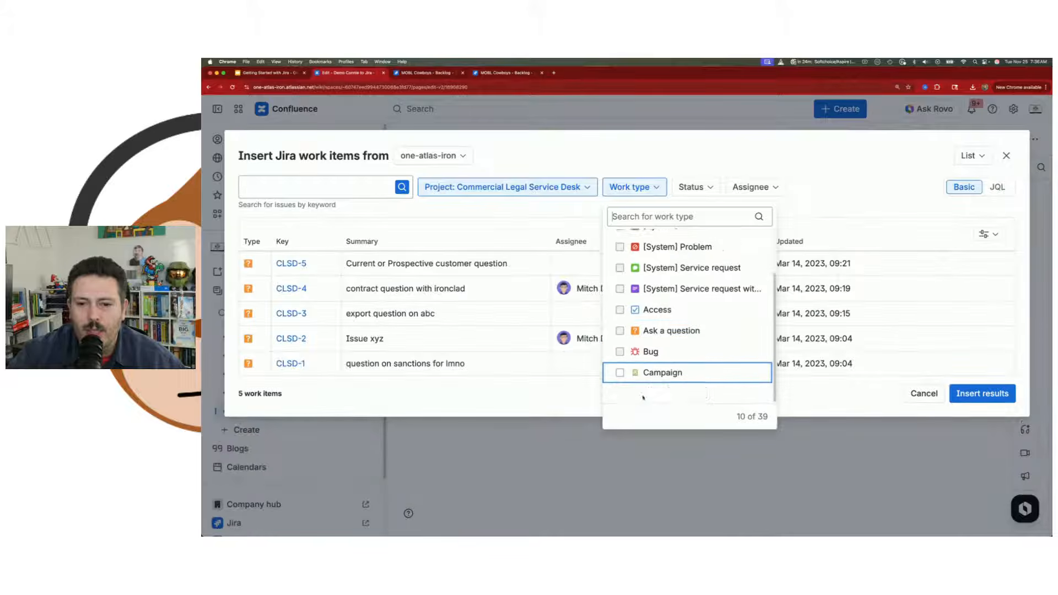
{"action": "scroll", "coordinate": [682, 352], "scroll_direction": "down", "scroll_amount": 3}
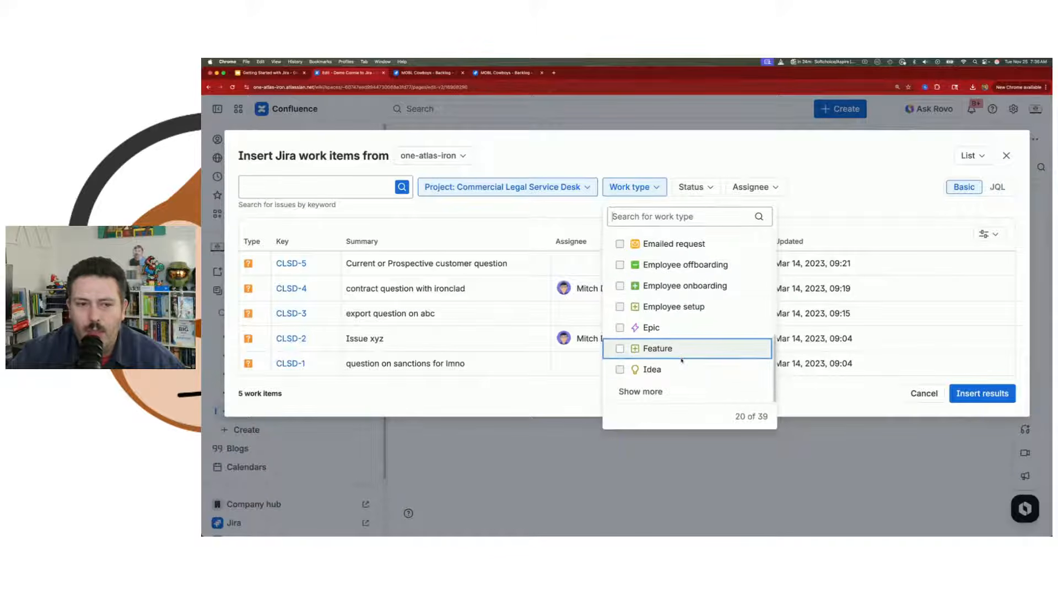
{"action": "scroll", "coordinate": [662, 372], "scroll_direction": "up", "scroll_amount": 3}
{"action": "scroll", "coordinate": [661, 372], "scroll_direction": "down", "scroll_amount": 3}
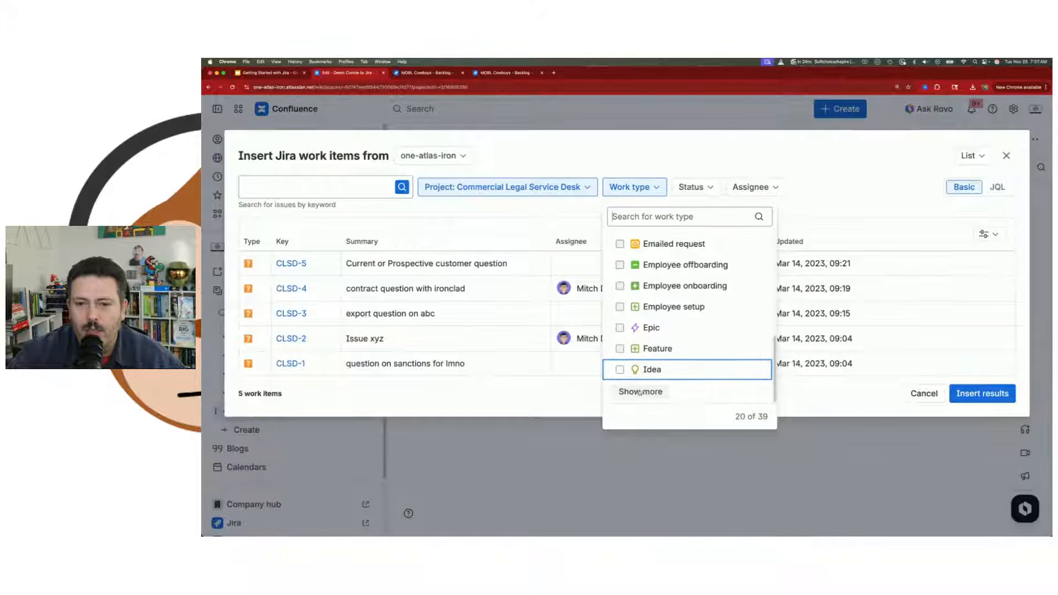
{"action": "left_click", "coordinate": [667, 371]}
{"action": "scroll", "coordinate": [672, 370], "scroll_direction": "down", "scroll_amount": 4}
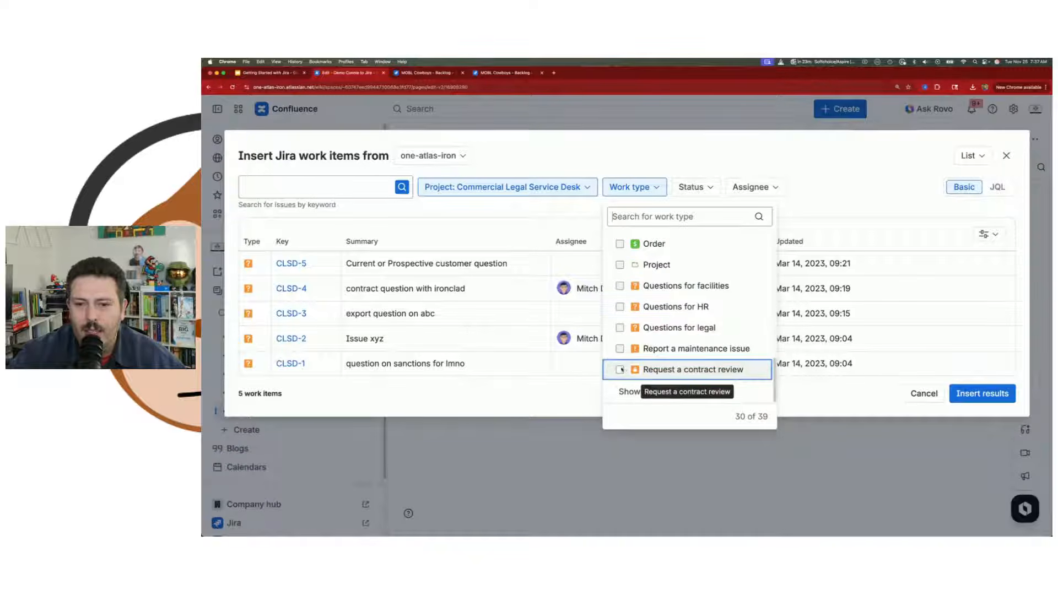
Filter the work type to Questions for legal, trying Questions for facilities and Questions for HR before clearing both
{"action": "left_click", "coordinate": [619, 286]}
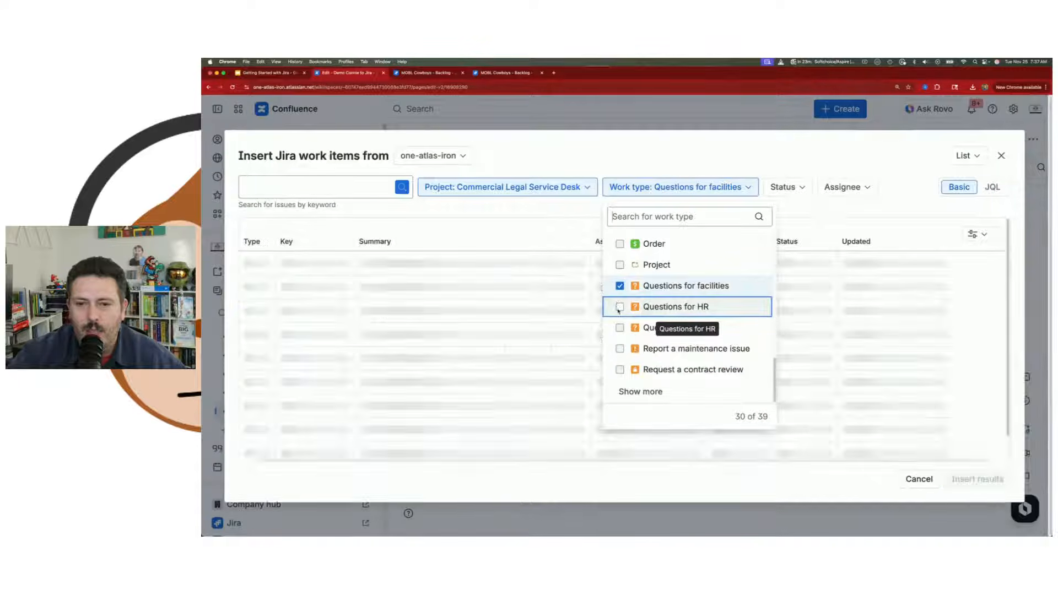
{"action": "left_click", "coordinate": [619, 307]}
{"action": "left_click", "coordinate": [620, 328]}
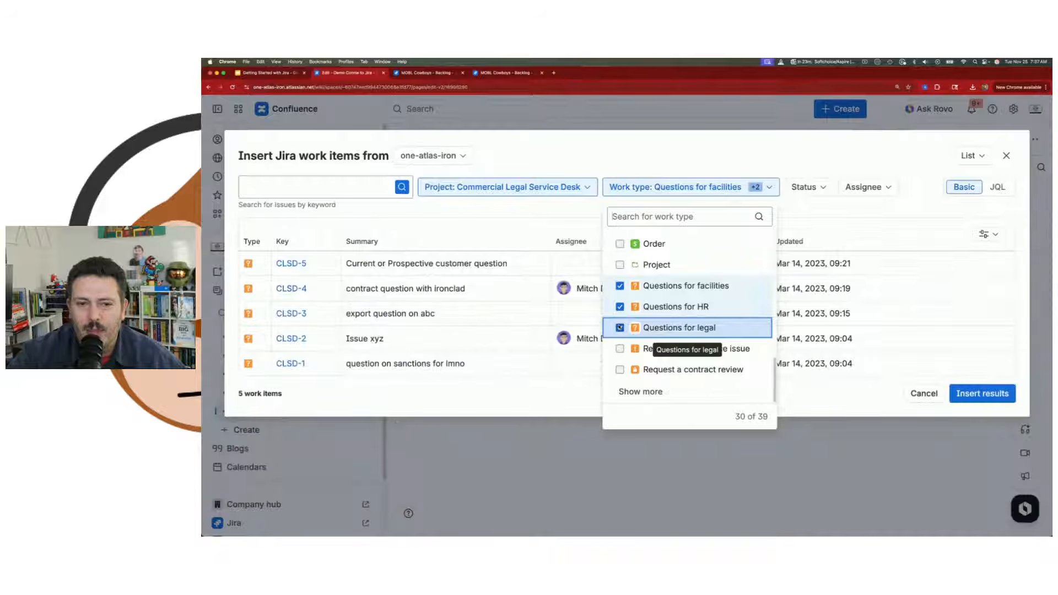
{"action": "left_click", "coordinate": [619, 307]}
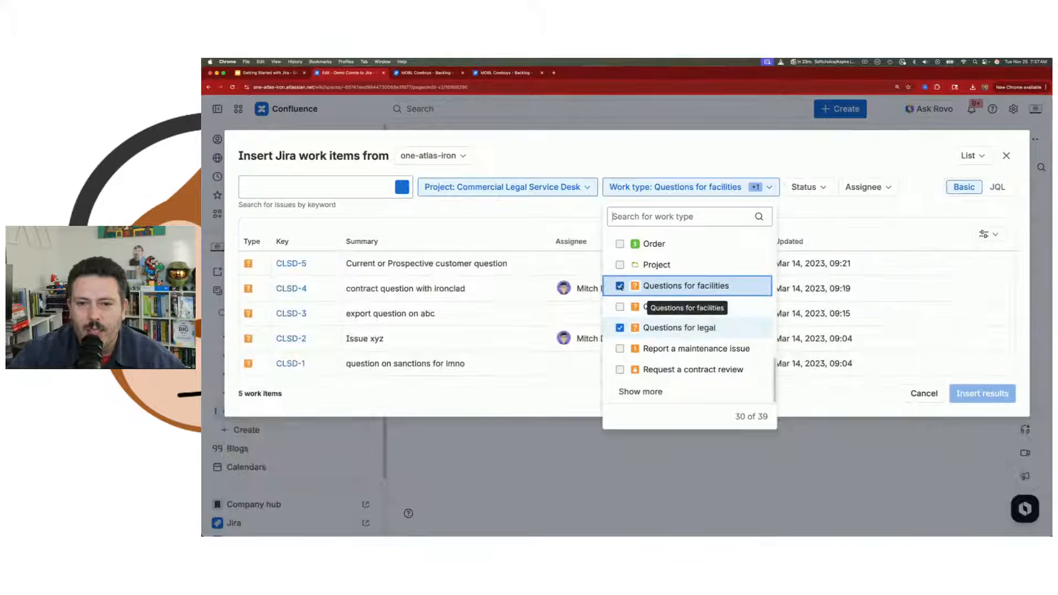
{"action": "left_click", "coordinate": [620, 286]}
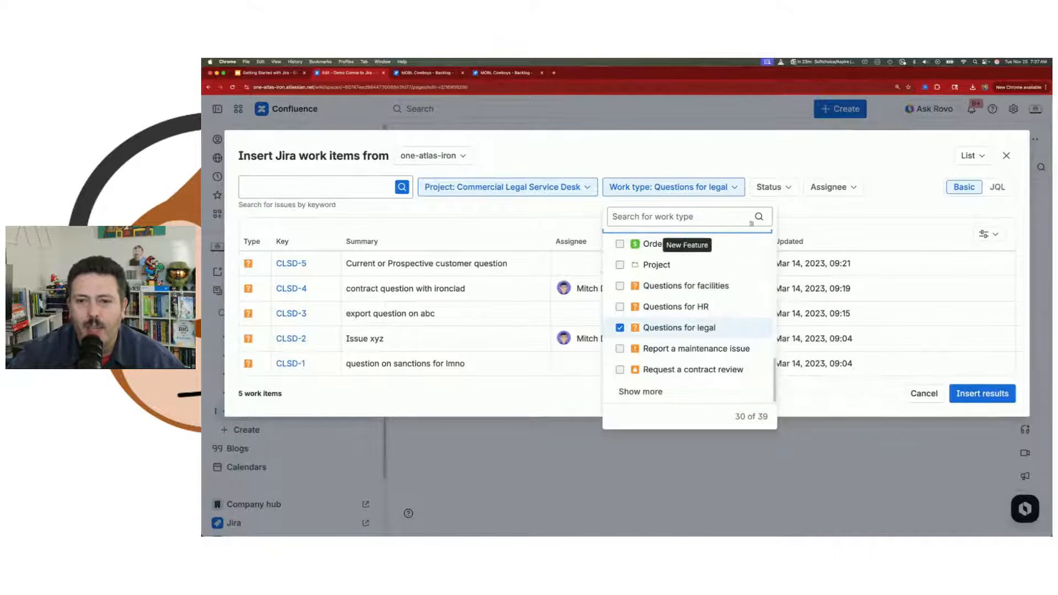
{"action": "left_click", "coordinate": [792, 219]}
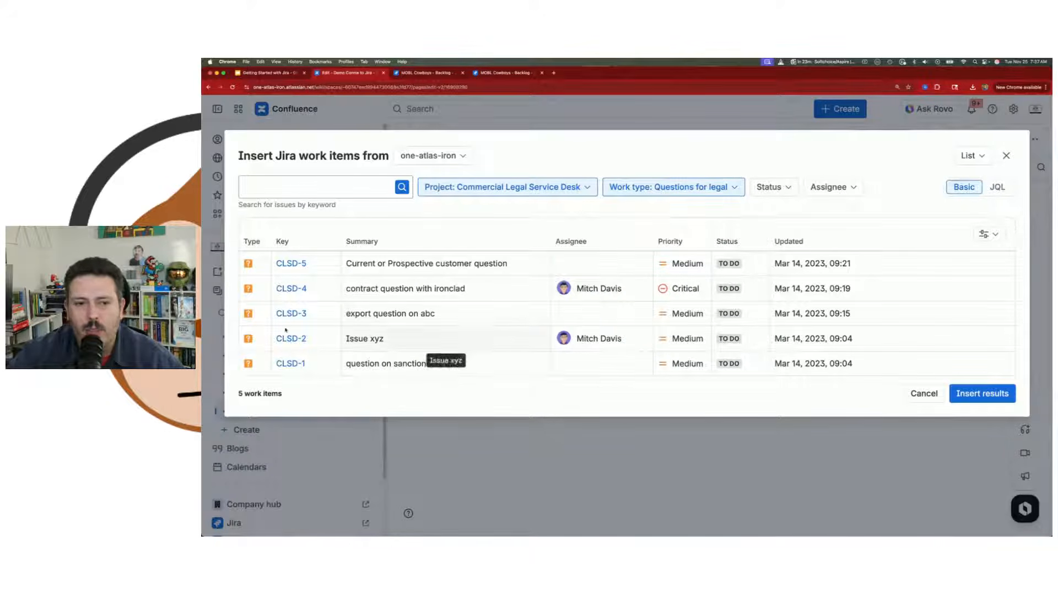
Insert the filtered work items on the page as a list and look across all of its columns
{"action": "left_click", "coordinate": [961, 396]}
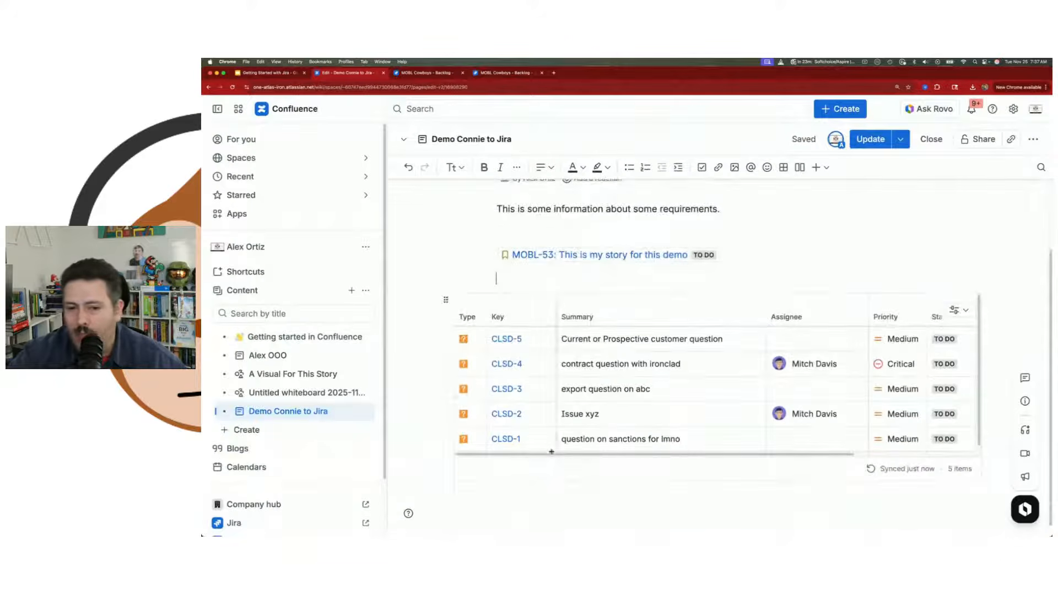
{"action": "left_click", "coordinate": [583, 475]}
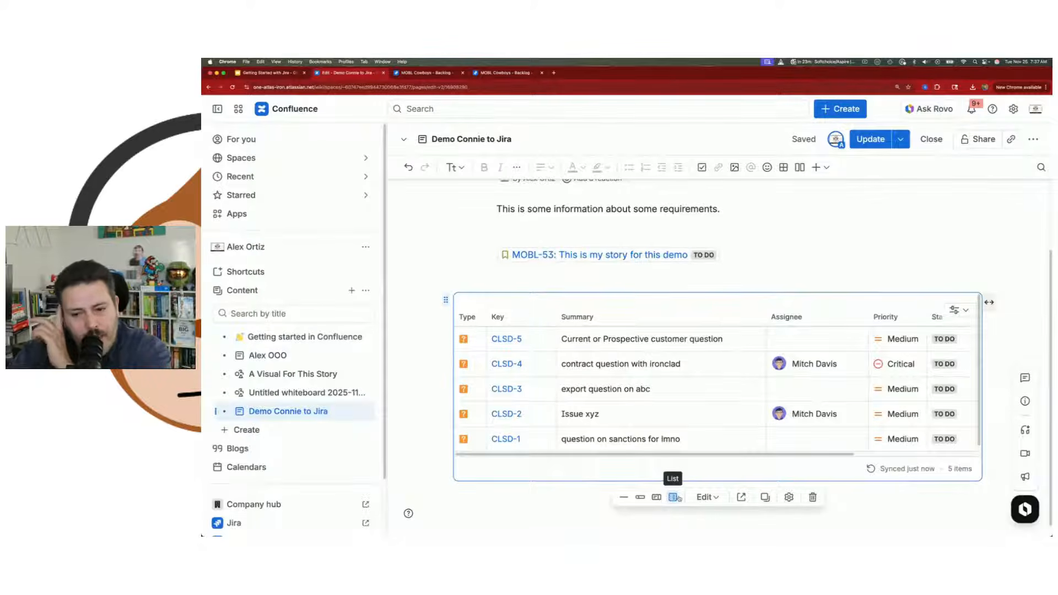
{"action": "scroll", "coordinate": [606, 397], "scroll_direction": "right", "scroll_amount": 5}
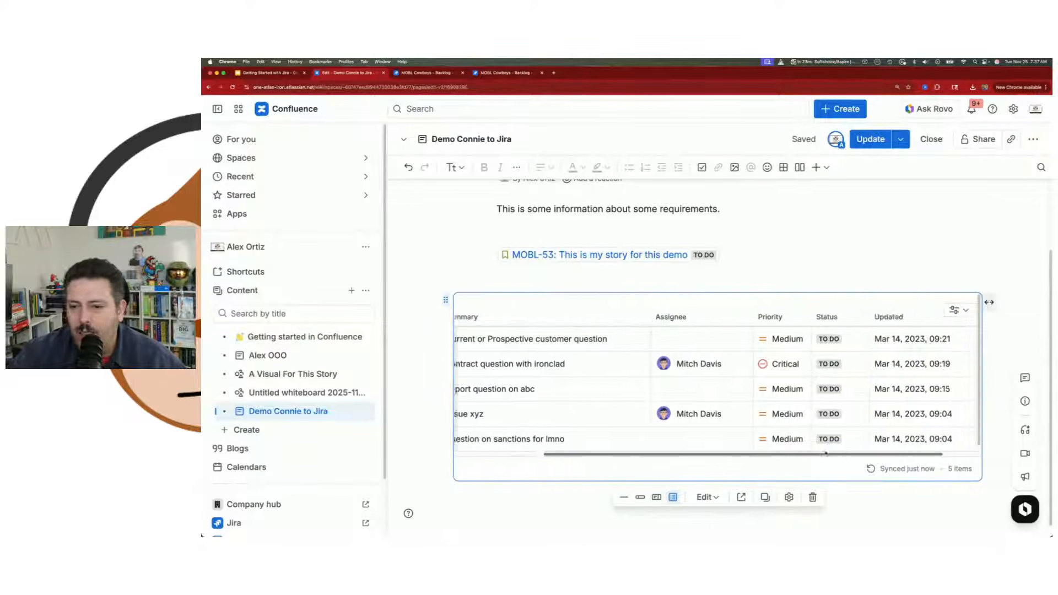
{"action": "scroll", "coordinate": [606, 396], "scroll_direction": "left", "scroll_amount": 5}
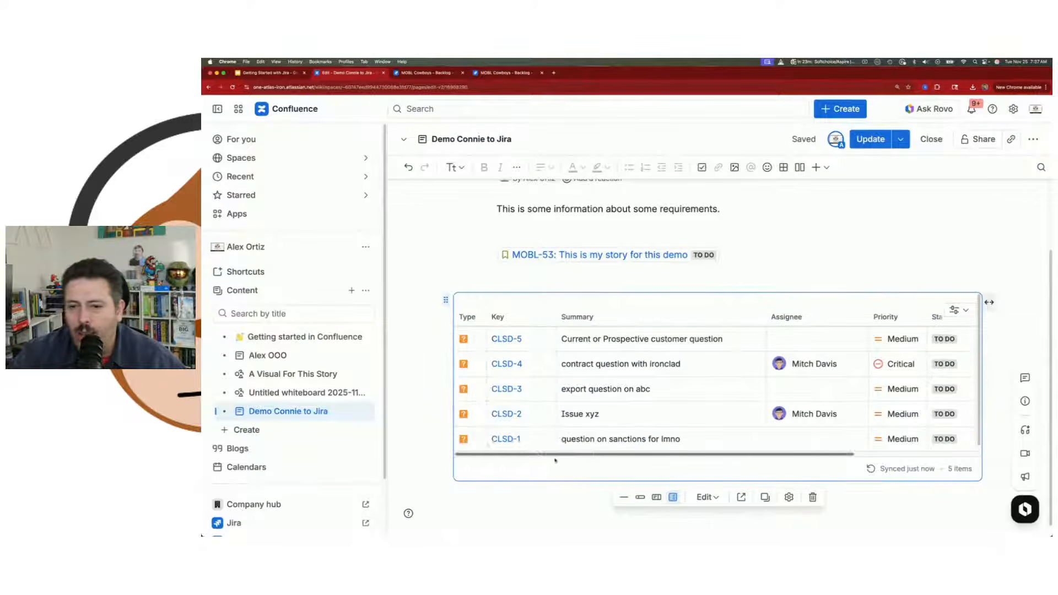
Assign the CLSD-3 work item to a team member directly in the inserted list
{"action": "left_click", "coordinate": [696, 389]}
{"action": "left_click", "coordinate": [803, 390]}
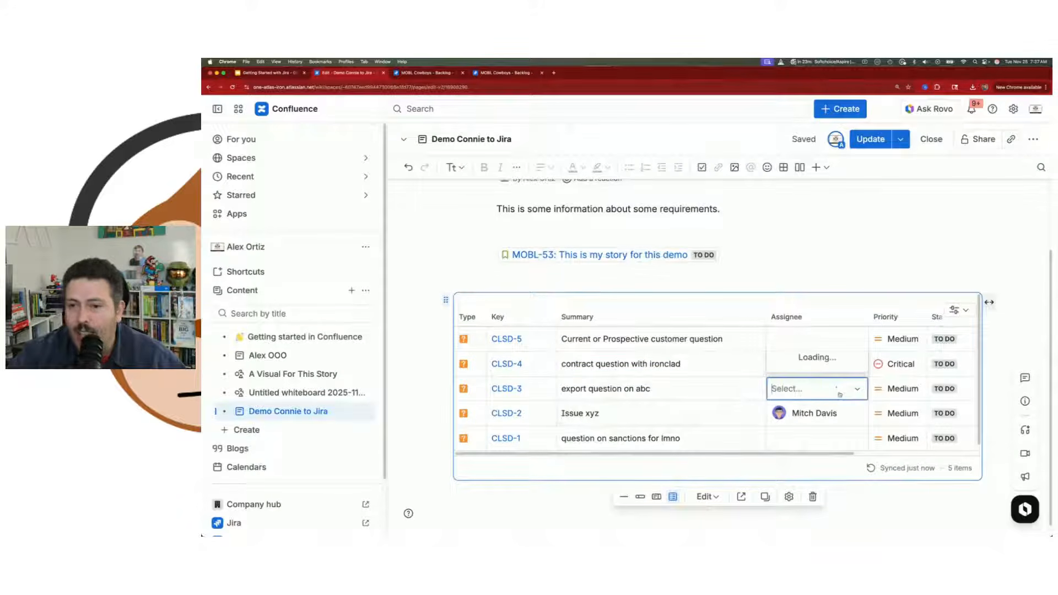
{"action": "scroll", "coordinate": [809, 357], "scroll_direction": "down", "scroll_amount": 3}
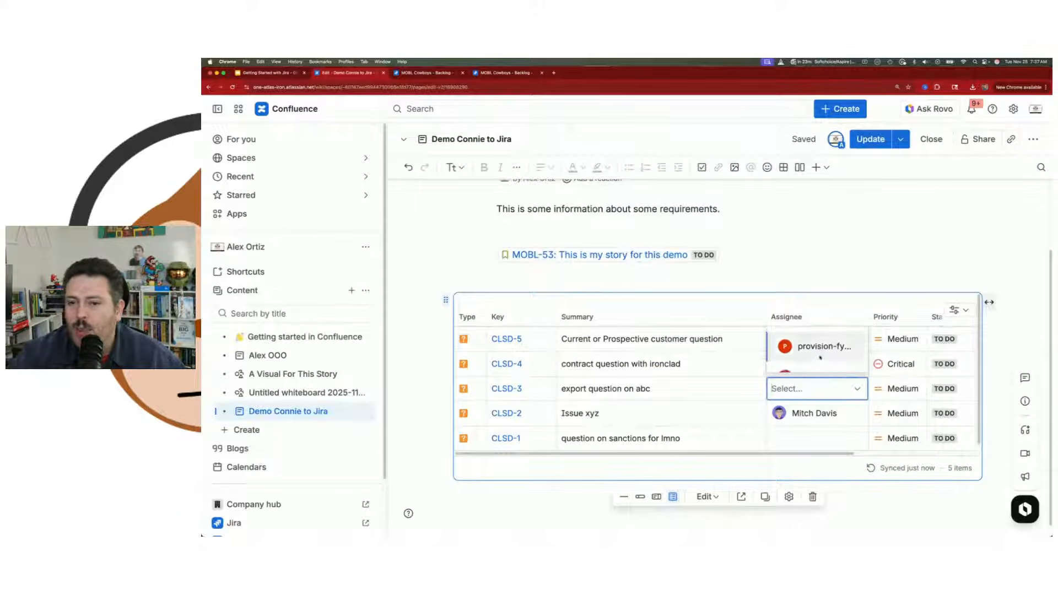
{"action": "left_click", "coordinate": [818, 343]}
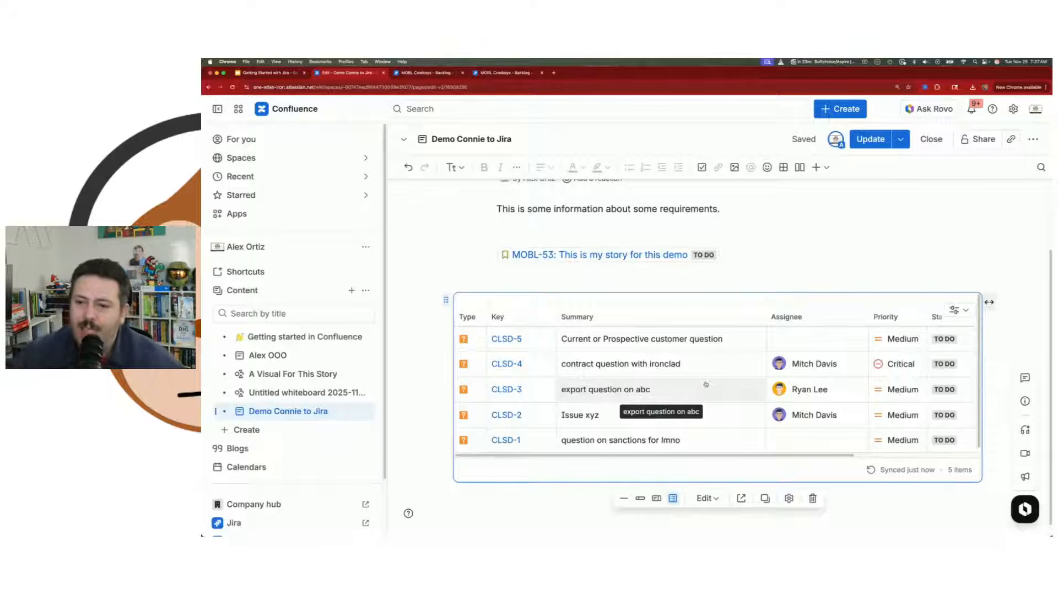
Set CLSD-3's priority to the "Inform..." option and its status to In Progress, finishing with the cursor below the list
{"action": "left_click", "coordinate": [896, 389]}
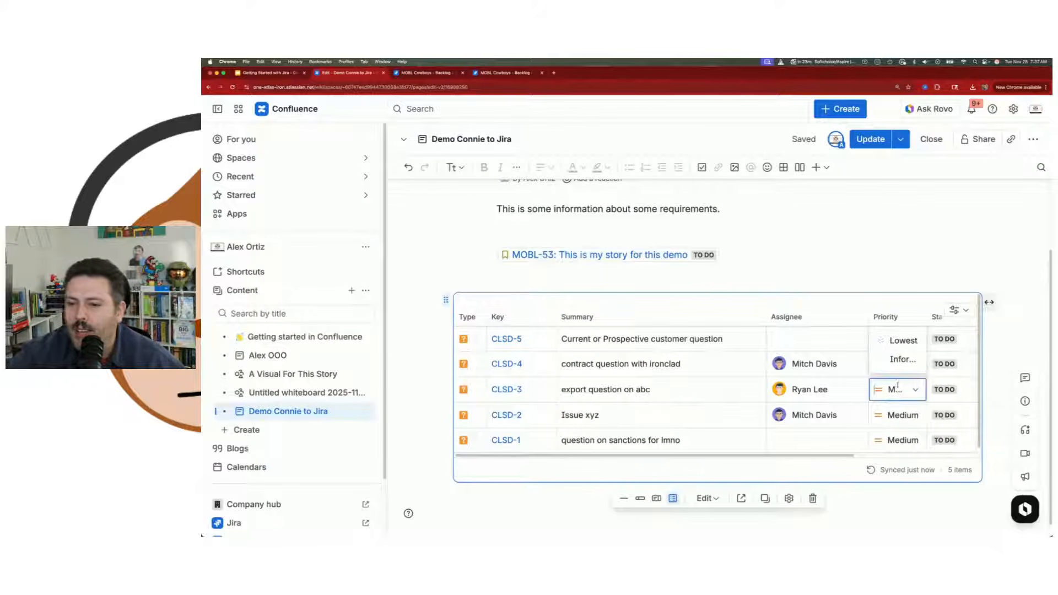
{"action": "left_click", "coordinate": [902, 359]}
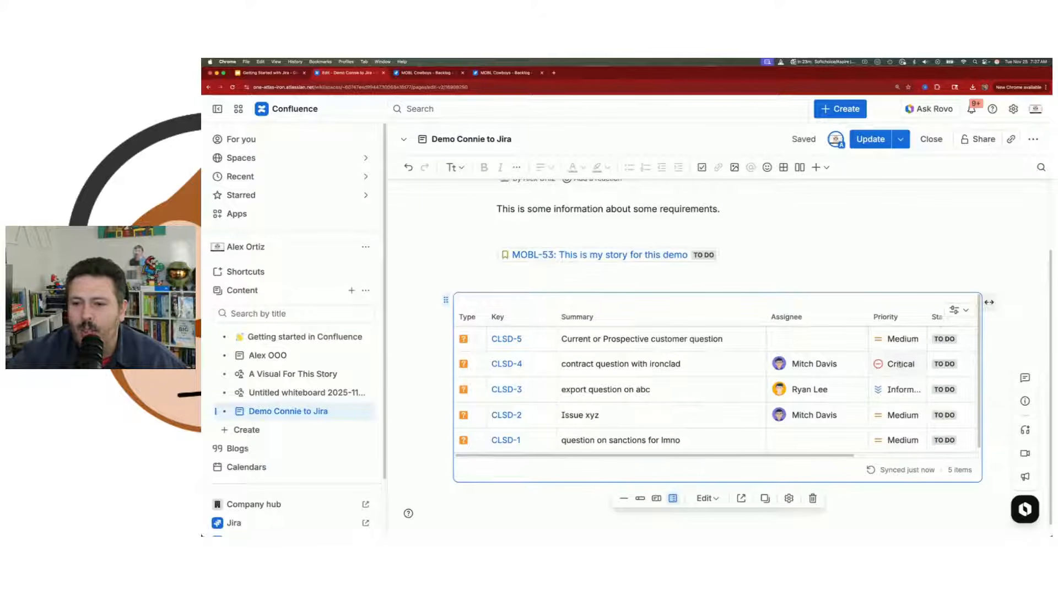
{"action": "left_click", "coordinate": [952, 388]}
{"action": "left_click", "coordinate": [950, 361]}
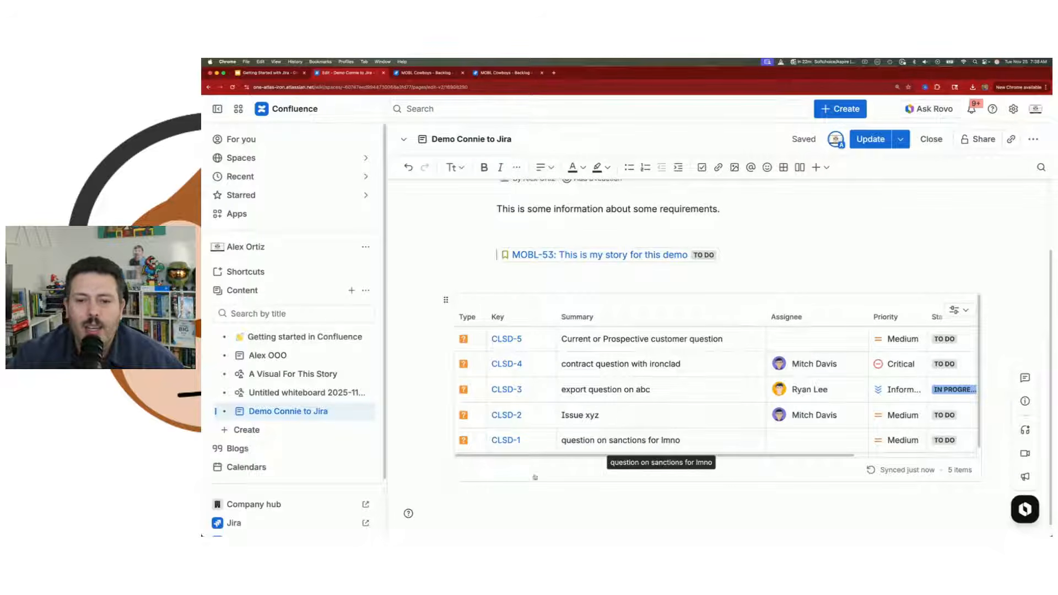
{"action": "left_click", "coordinate": [571, 502]}
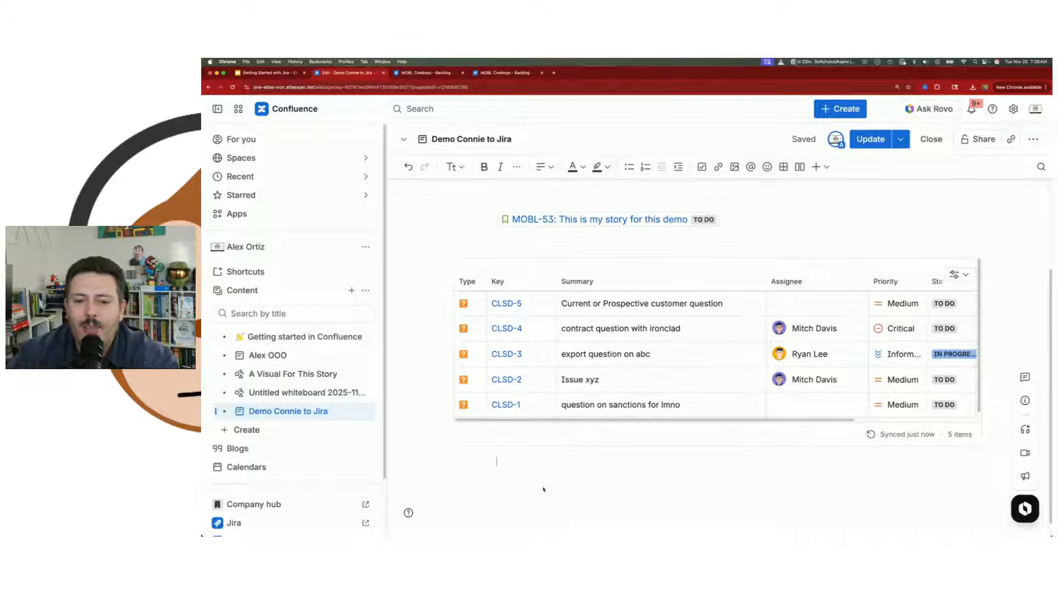
{"action": "type", "text": "/"}
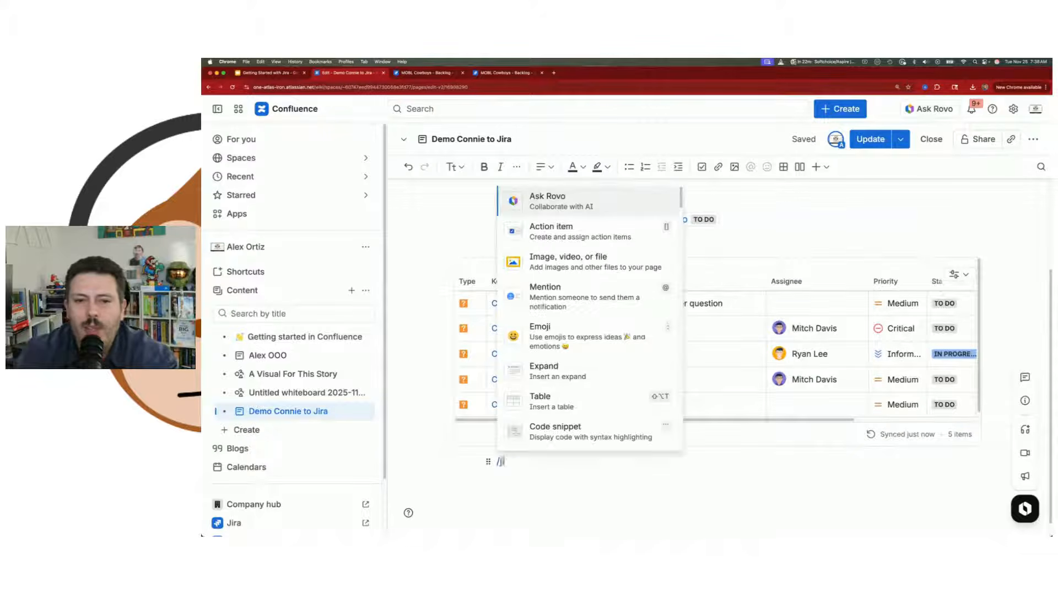
{"action": "type", "text": "jira"}
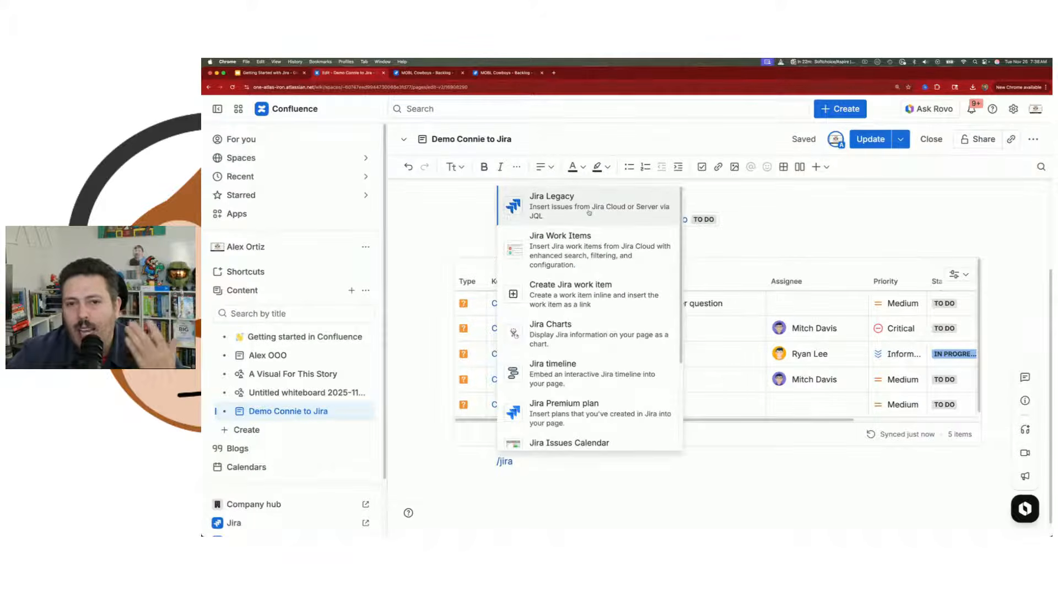
{"action": "left_click", "coordinate": [516, 220]}
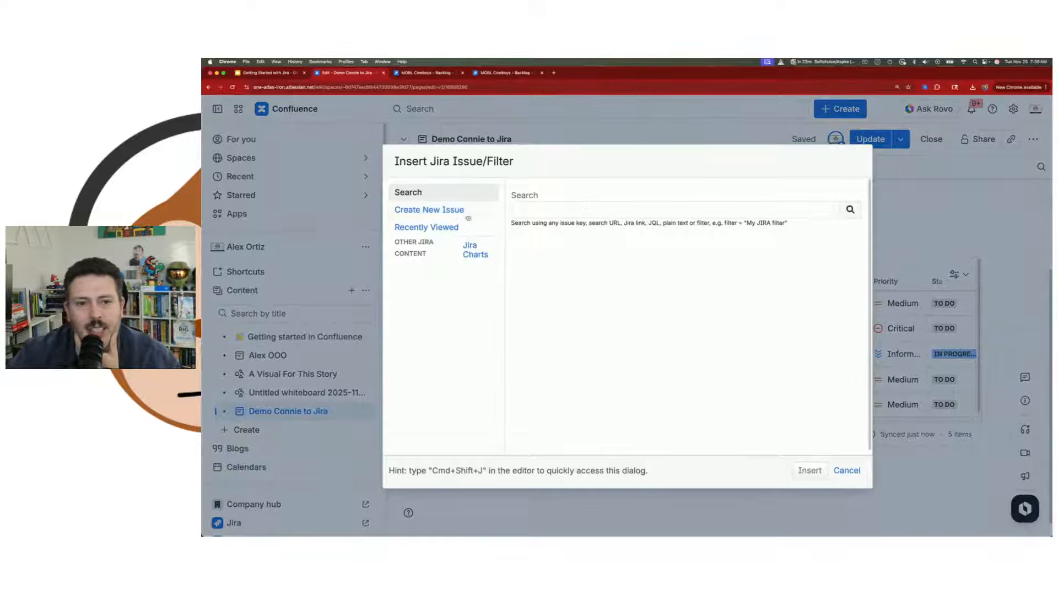
{"action": "left_click", "coordinate": [538, 212]}
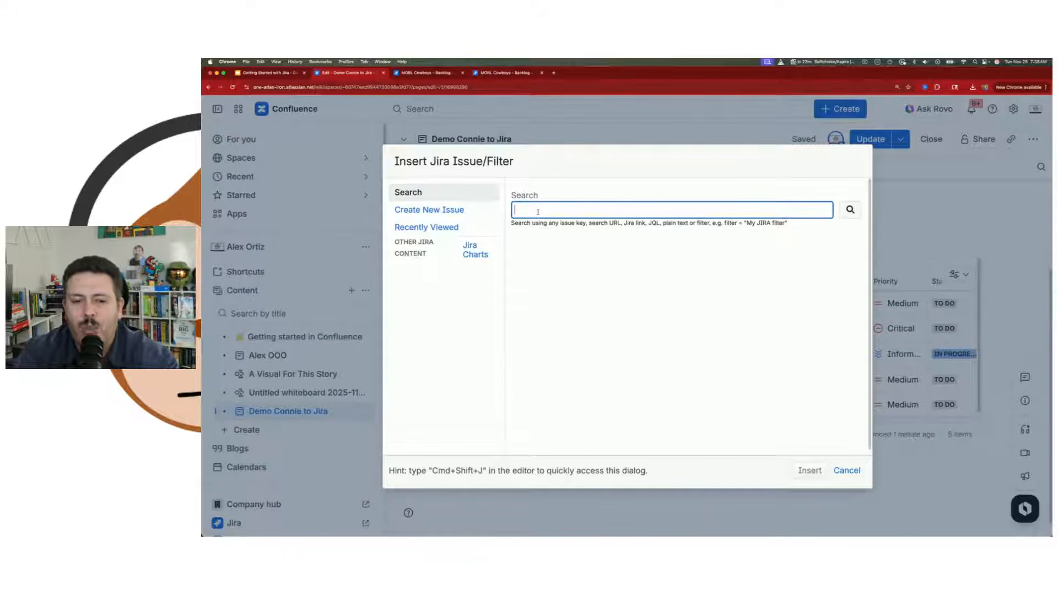
{"action": "left_click", "coordinate": [857, 469]}
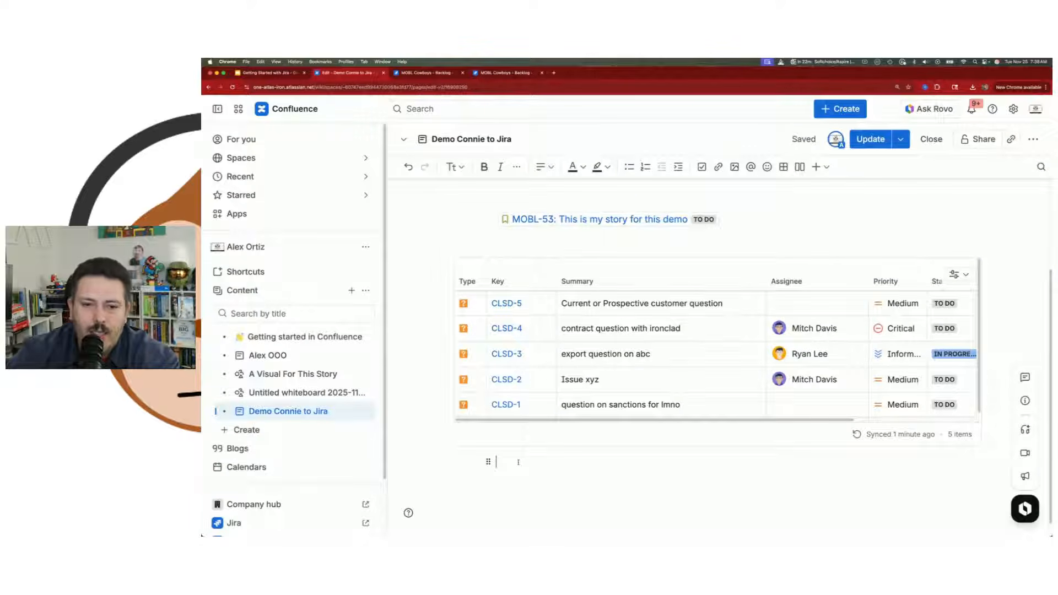
Insert the CLSD-3 work item below the existing list using Jira Work Items, searching by its key
{"action": "type", "text": "/jira"}
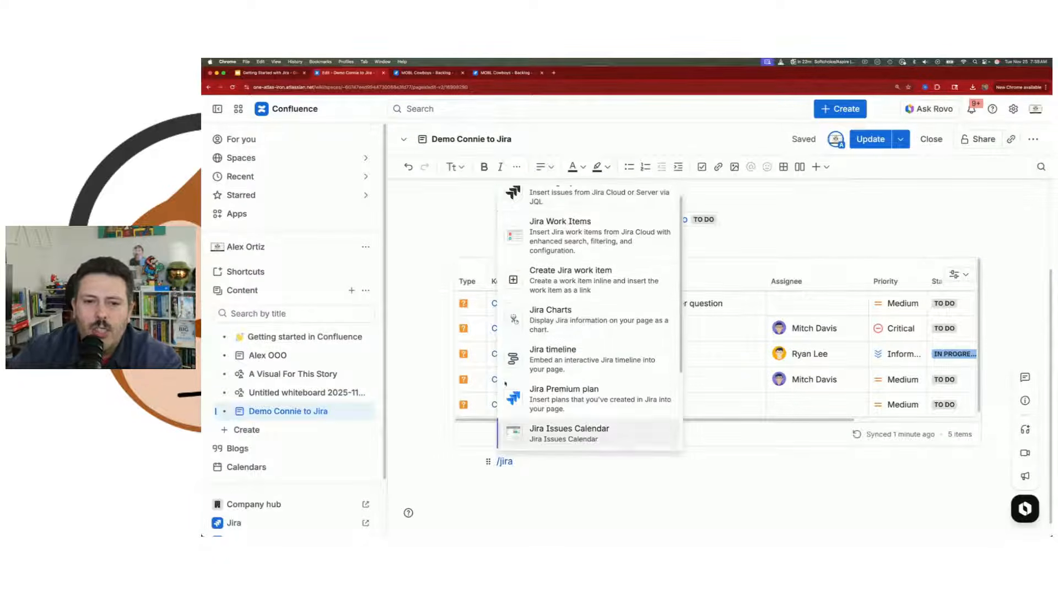
{"action": "left_click", "coordinate": [593, 230]}
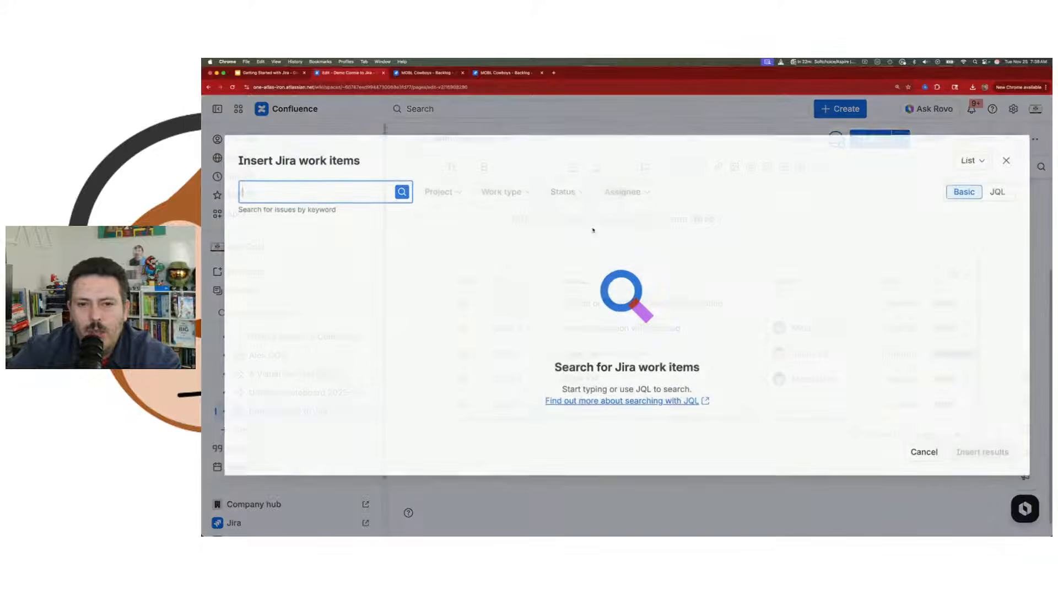
{"action": "left_click", "coordinate": [321, 186]}
{"action": "type", "text": "CL"}
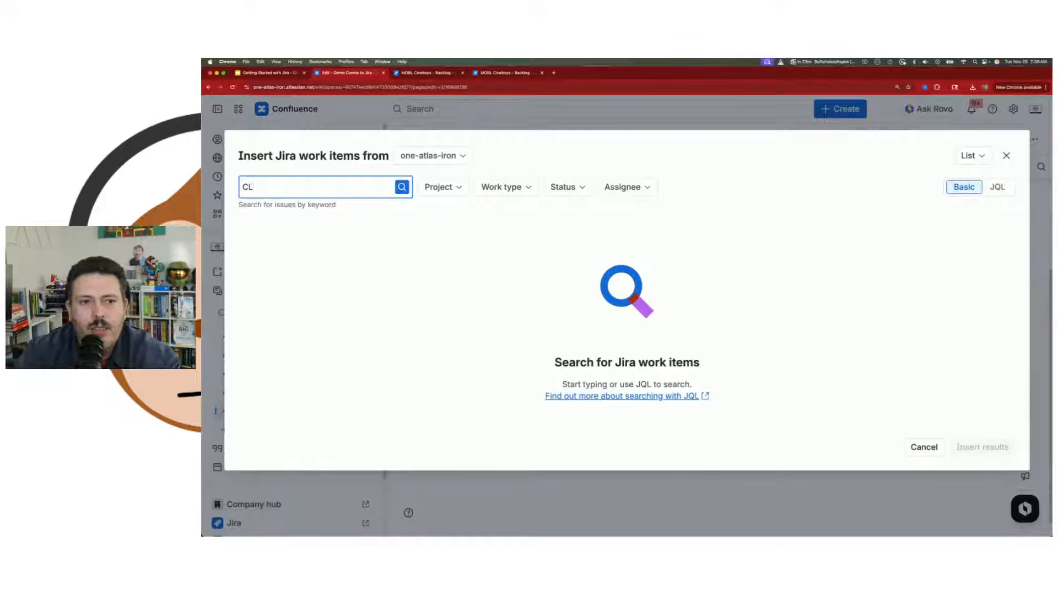
{"action": "type", "text": "SD-3"}
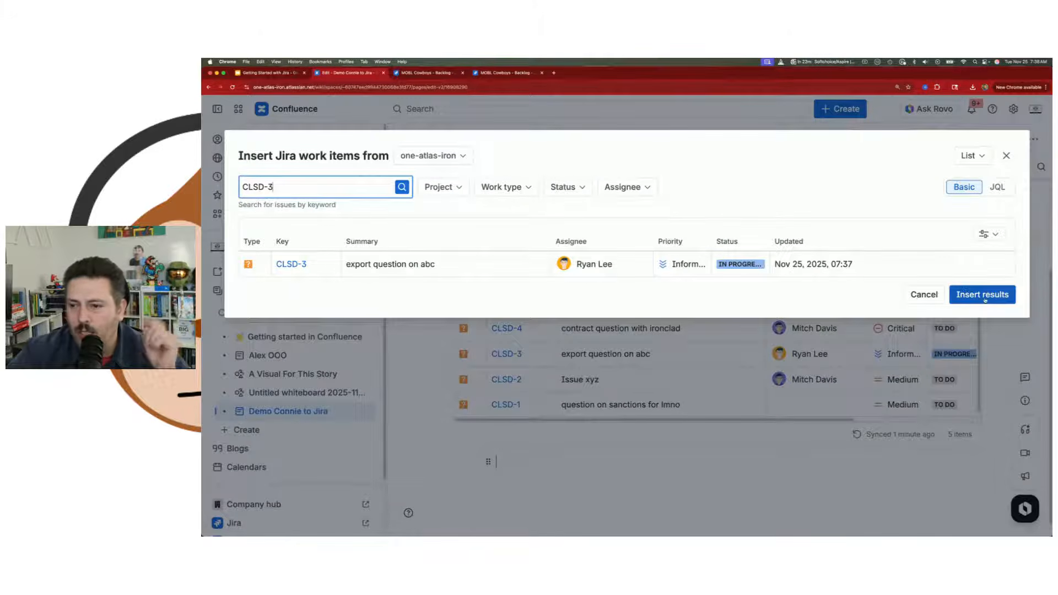
{"action": "left_click", "coordinate": [983, 294]}
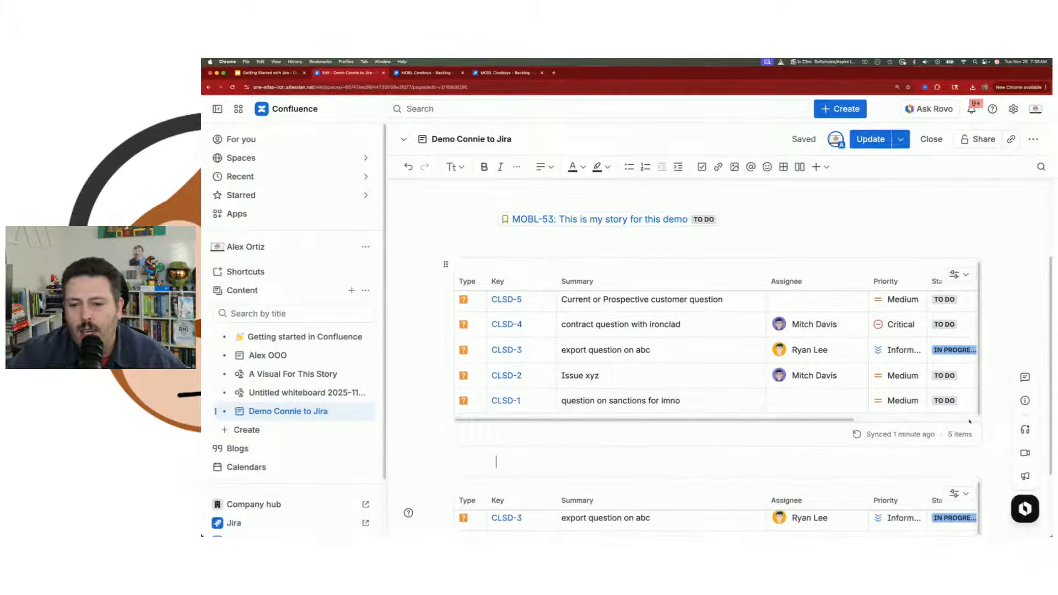
Switch the single-item CLSD-3 list to an inline link and place the cursor on the line below it
{"action": "scroll", "coordinate": [970, 422], "scroll_direction": "down", "scroll_amount": 2}
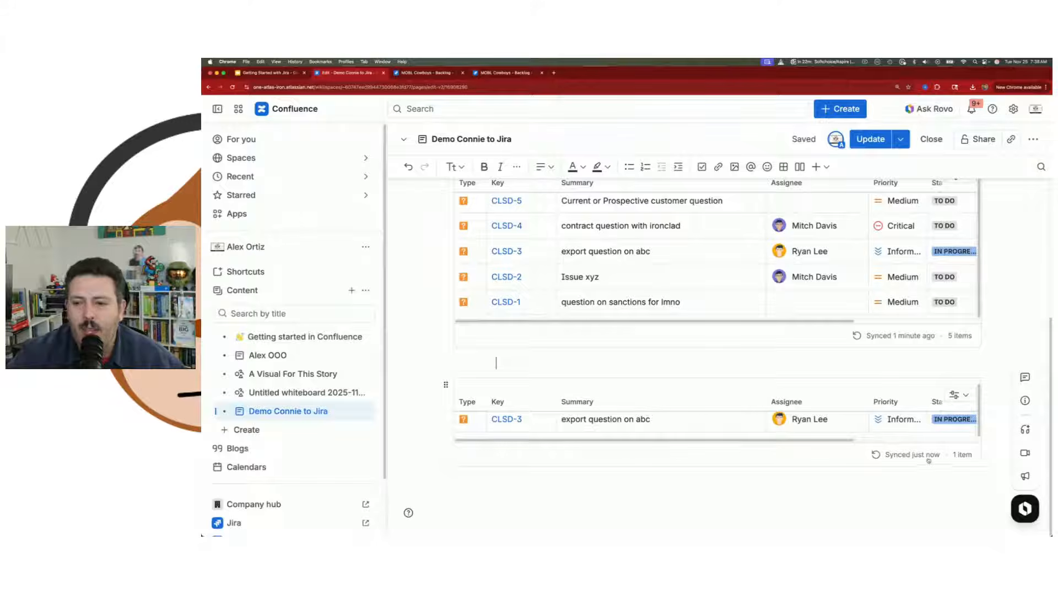
{"action": "left_click", "coordinate": [673, 466]}
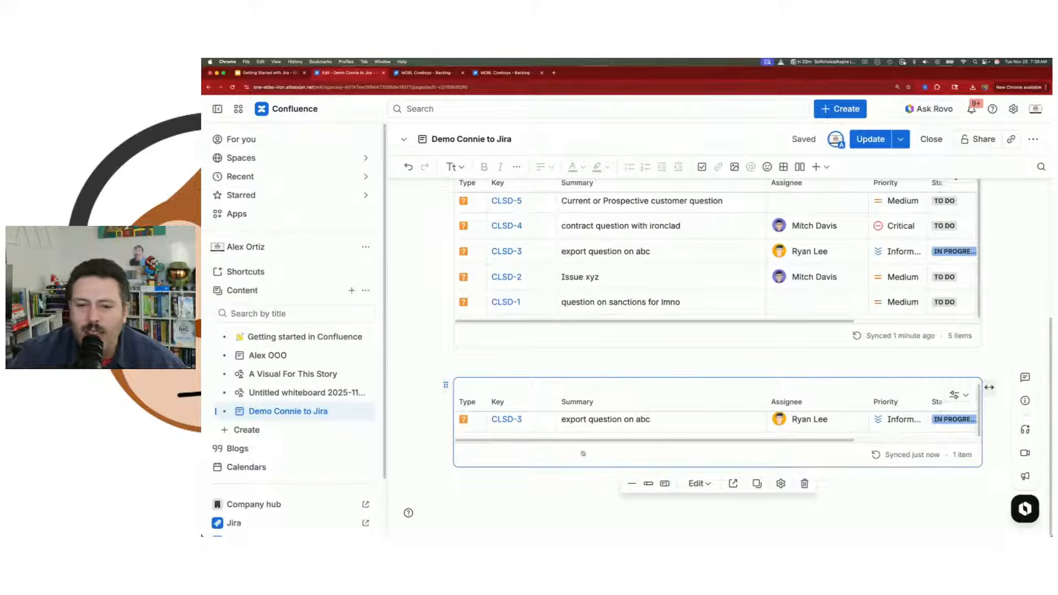
{"action": "left_click", "coordinate": [639, 483]}
{"action": "left_click", "coordinate": [611, 457]}
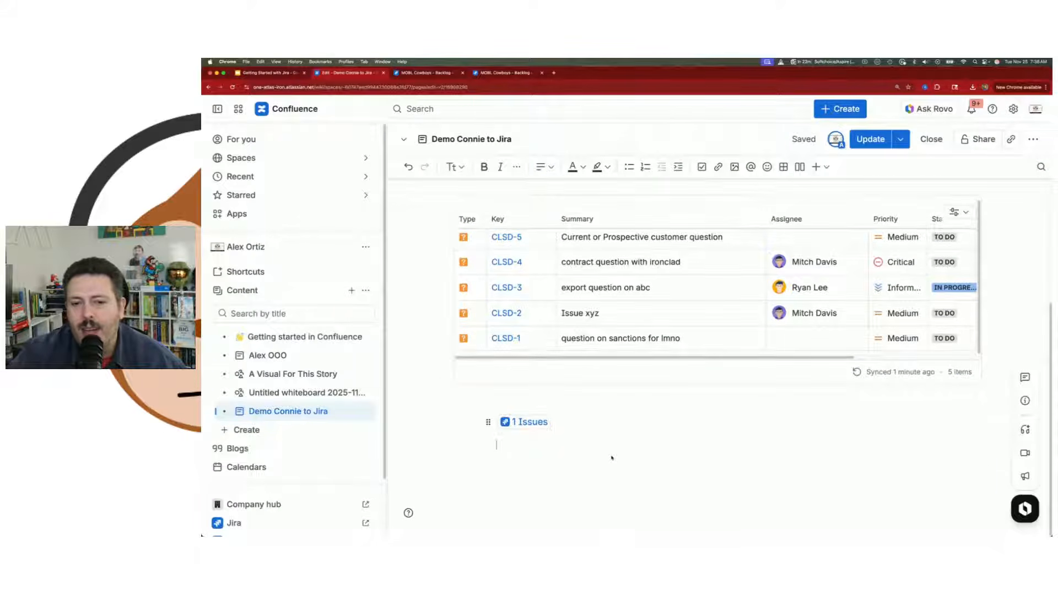
{"action": "mouse_move", "coordinate": [542, 423]}
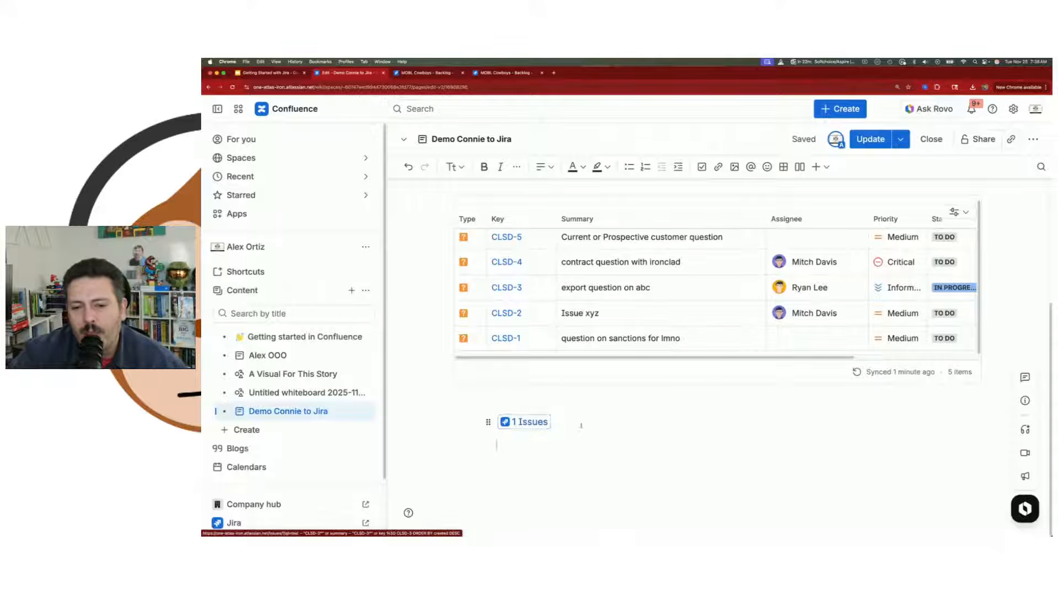
Insert CLSD-3 below the inline link using Jira Legacy, searching for the issue by its key
{"action": "type", "text": "/jira"}
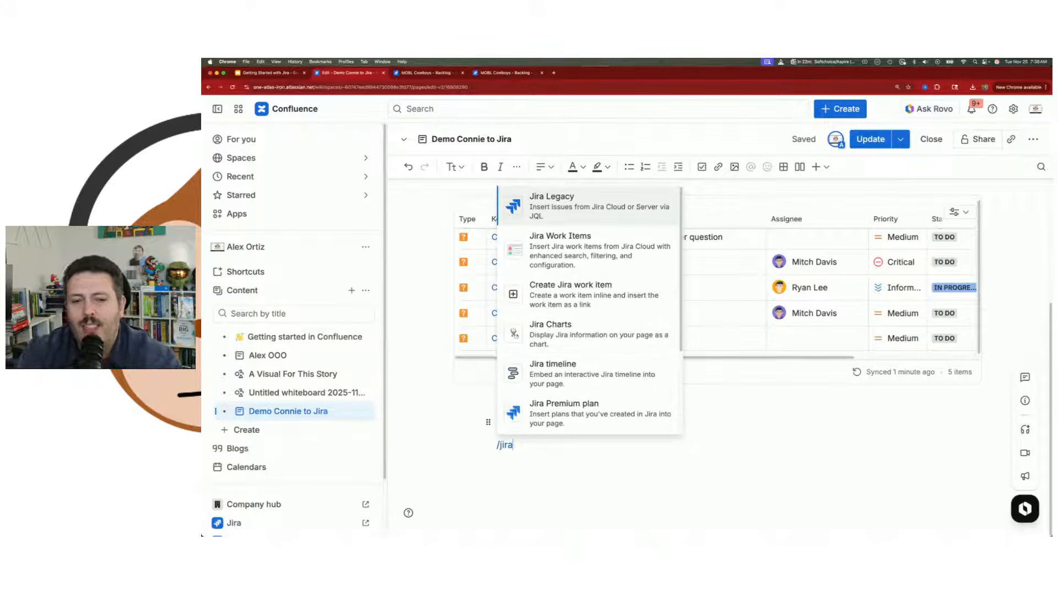
{"action": "left_click", "coordinate": [605, 205]}
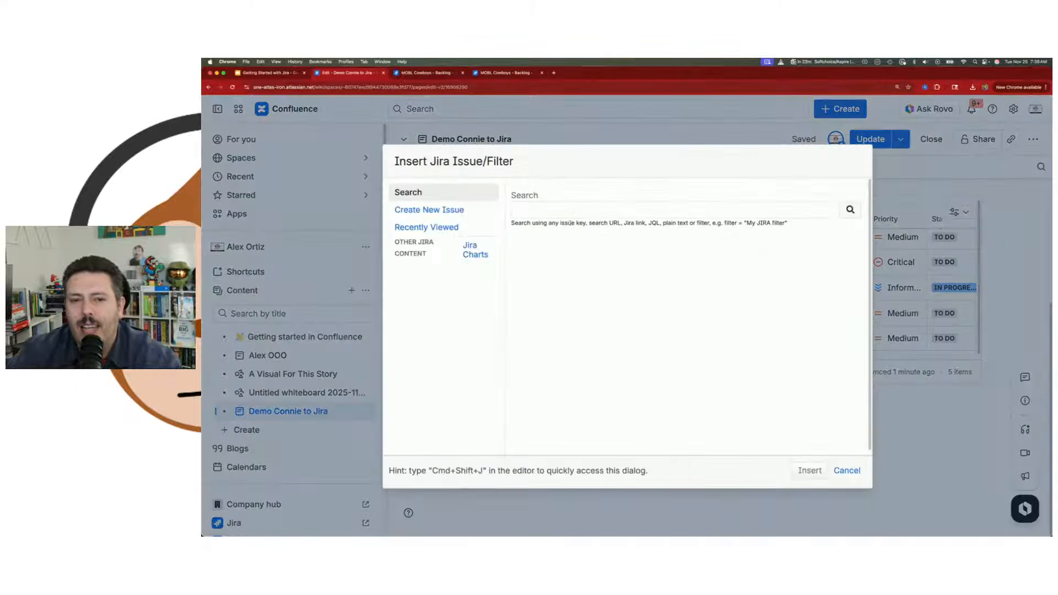
{"action": "type", "text": "CLSD-3"}
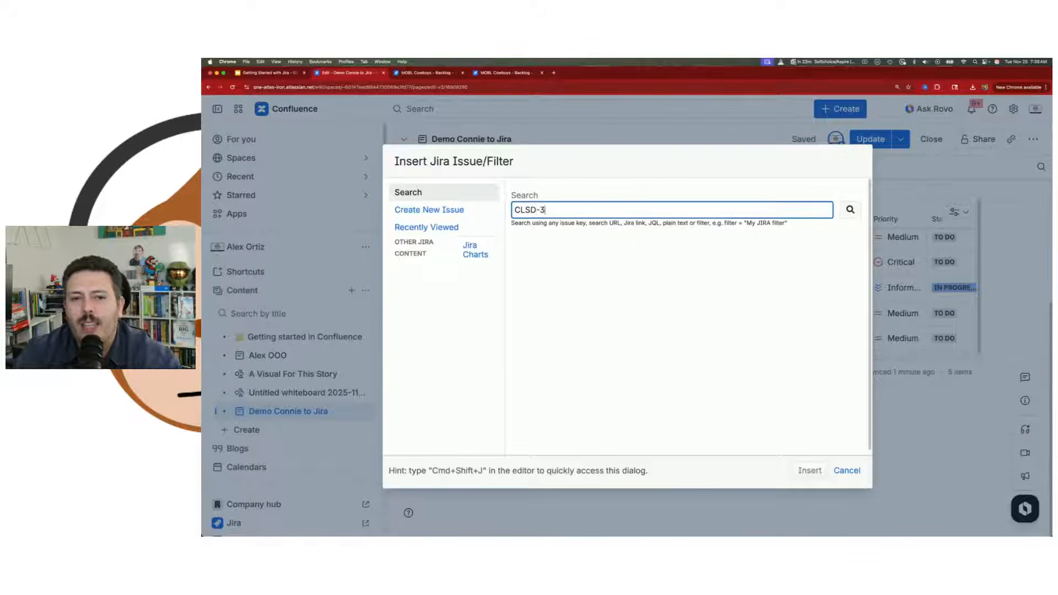
{"action": "key", "text": "Return"}
{"action": "left_click", "coordinate": [810, 471]}
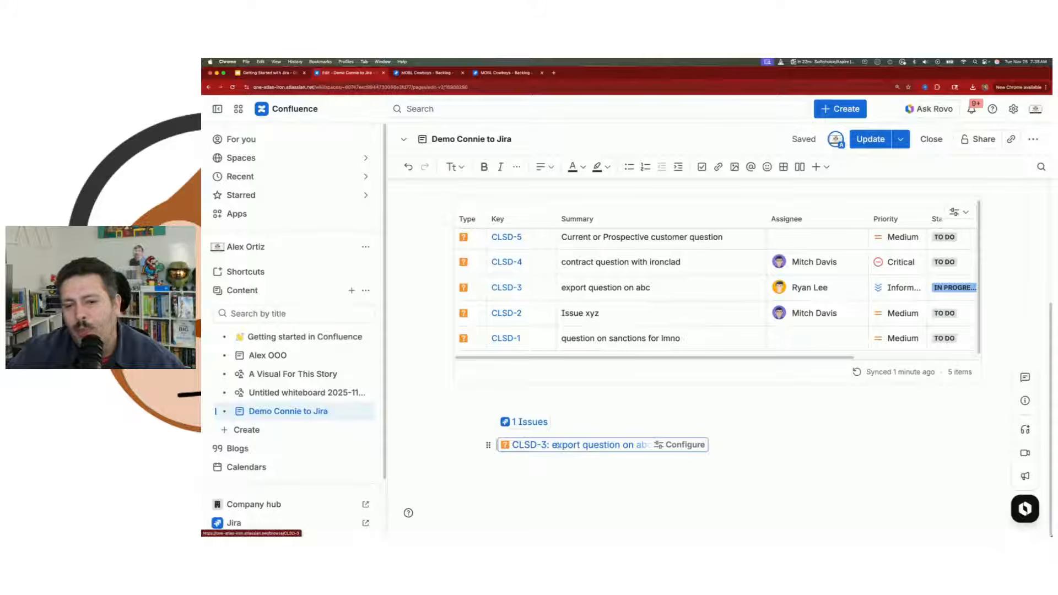
Try to change the "1 Issues" link from inline to card display
{"action": "scroll", "coordinate": [591, 449], "scroll_direction": "up", "scroll_amount": 4}
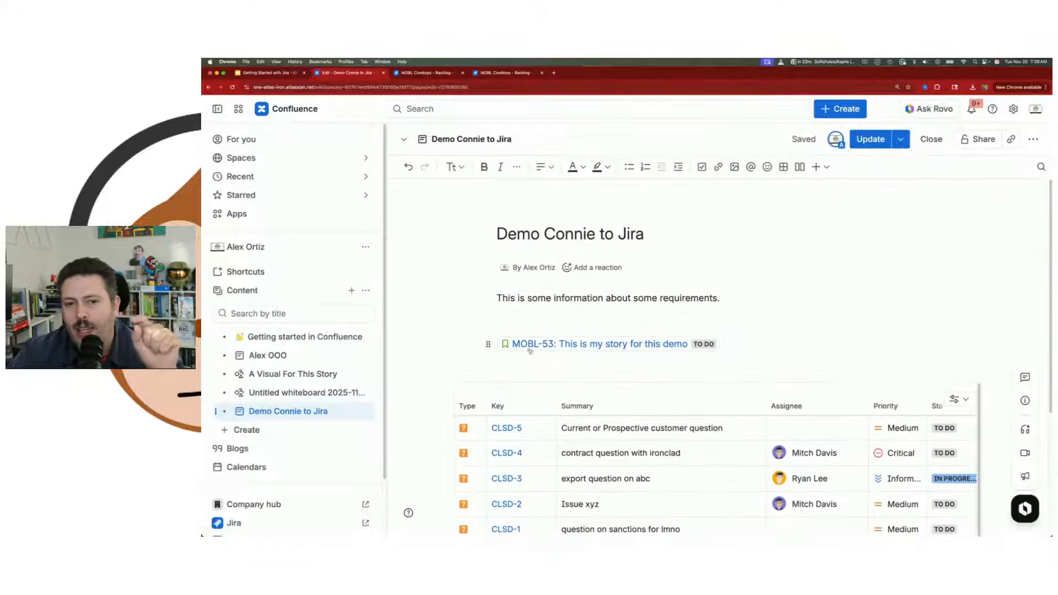
{"action": "scroll", "coordinate": [551, 347], "scroll_direction": "down", "scroll_amount": 4}
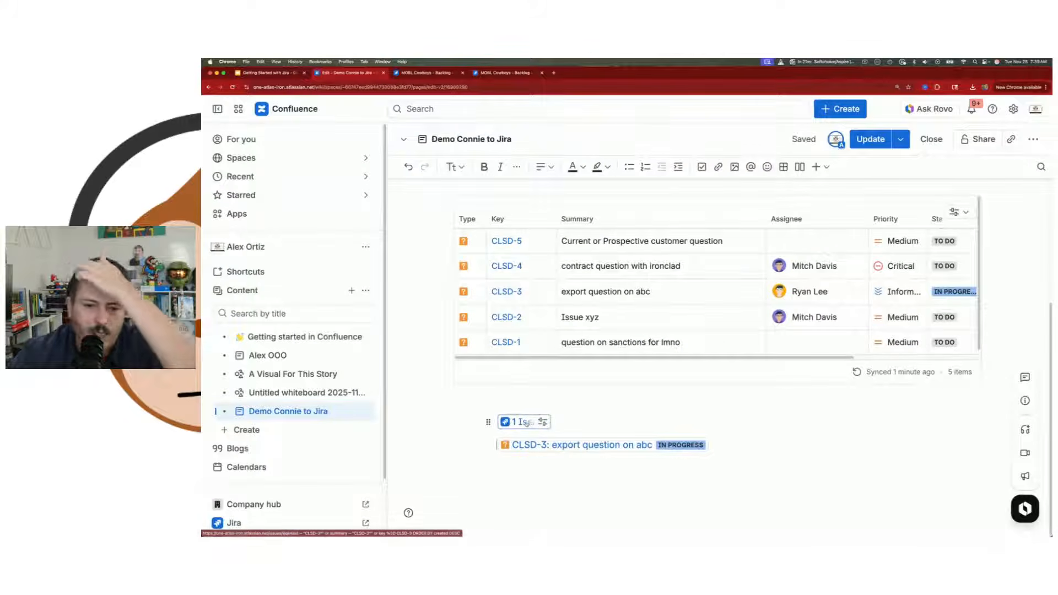
{"action": "left_click", "coordinate": [544, 424]}
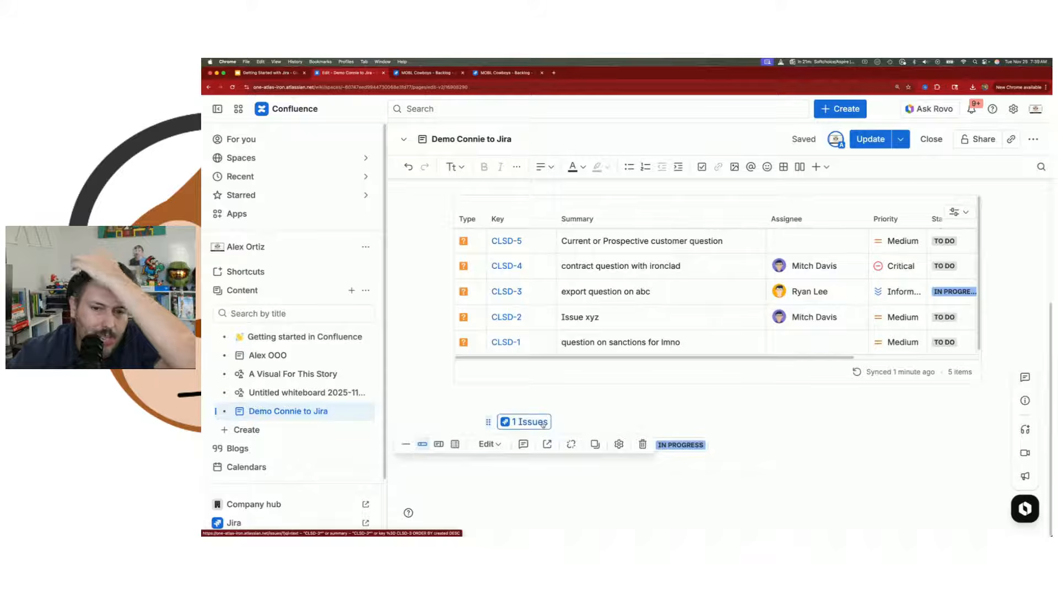
{"action": "left_click", "coordinate": [438, 445]}
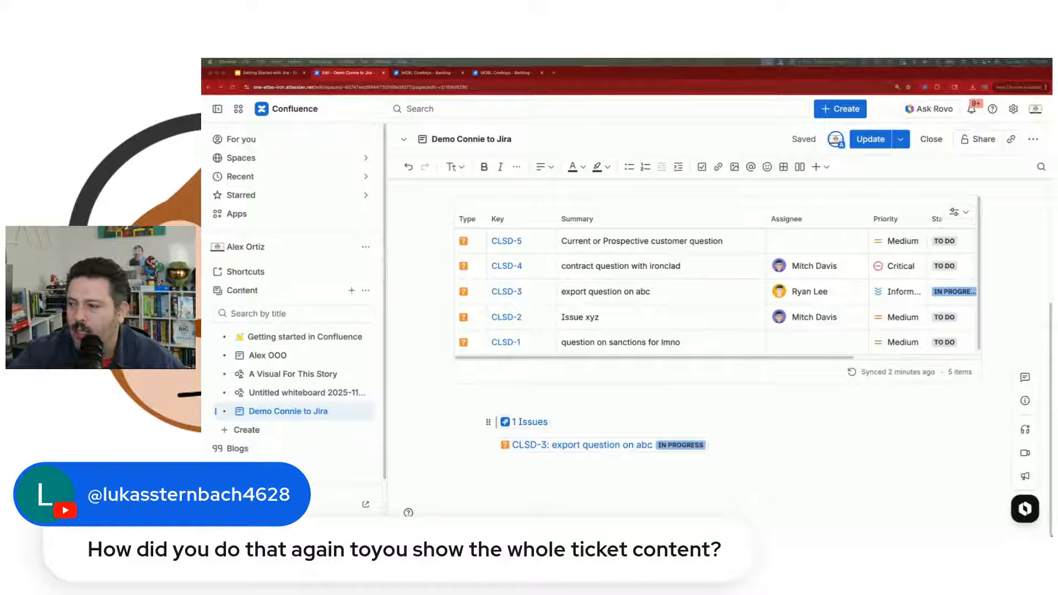
Switch the MOBL-53 story link to the embed display so the whole ticket content shows on the page
{"action": "scroll", "coordinate": [582, 372], "scroll_direction": "up", "scroll_amount": 3}
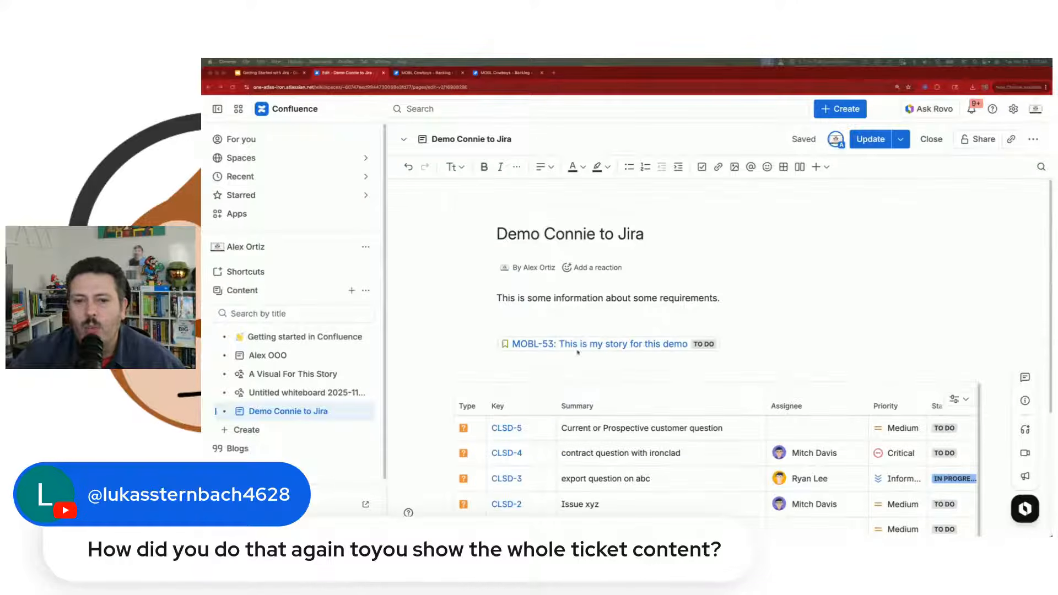
{"action": "left_click", "coordinate": [501, 344]}
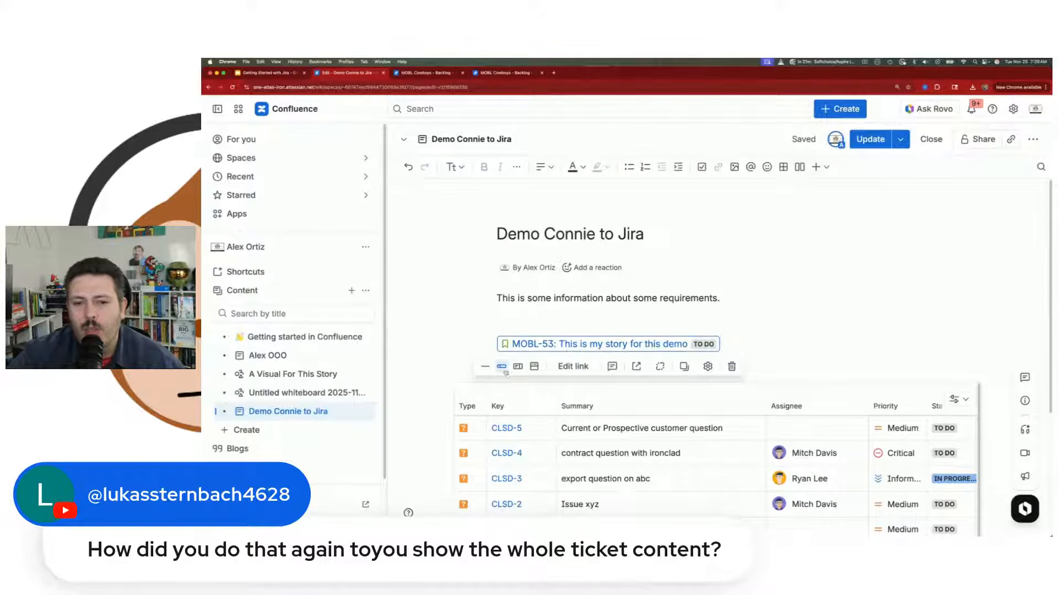
{"action": "left_click", "coordinate": [534, 367]}
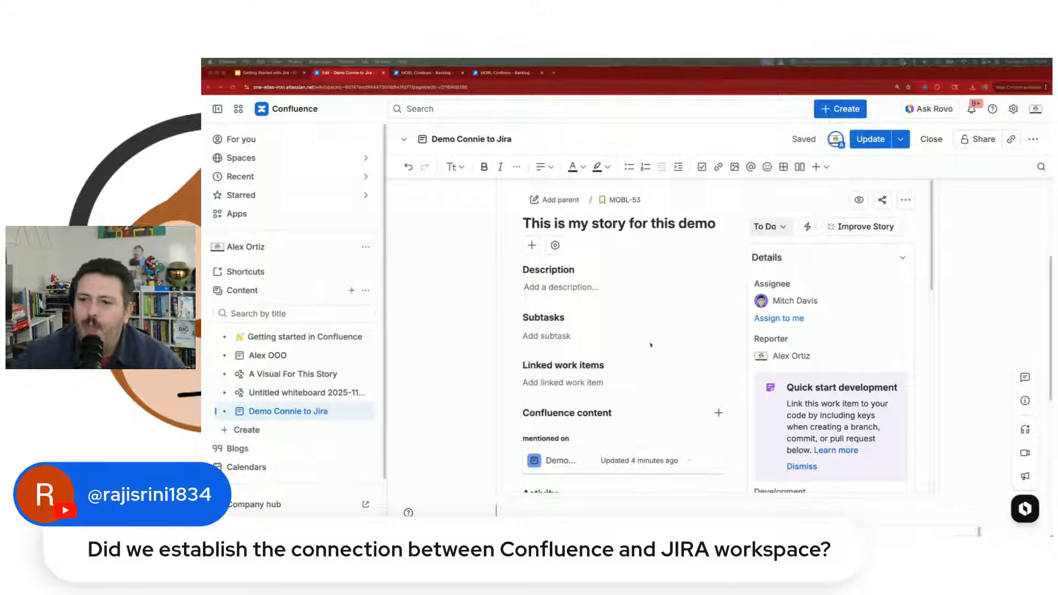
{"action": "scroll", "coordinate": [970, 384], "scroll_direction": "down", "scroll_amount": 5}
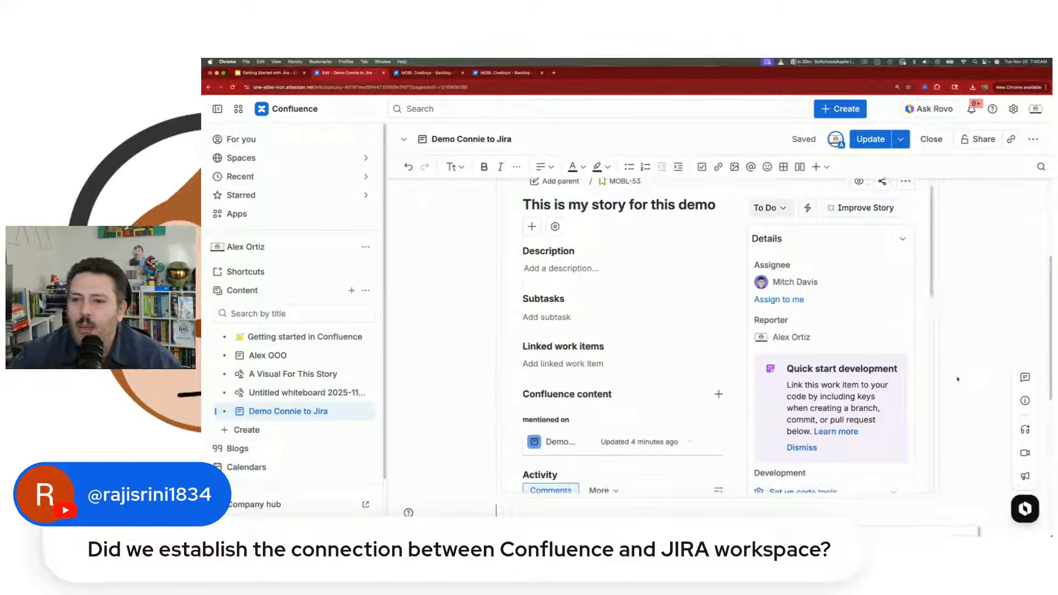
{"action": "left_click", "coordinate": [979, 384]}
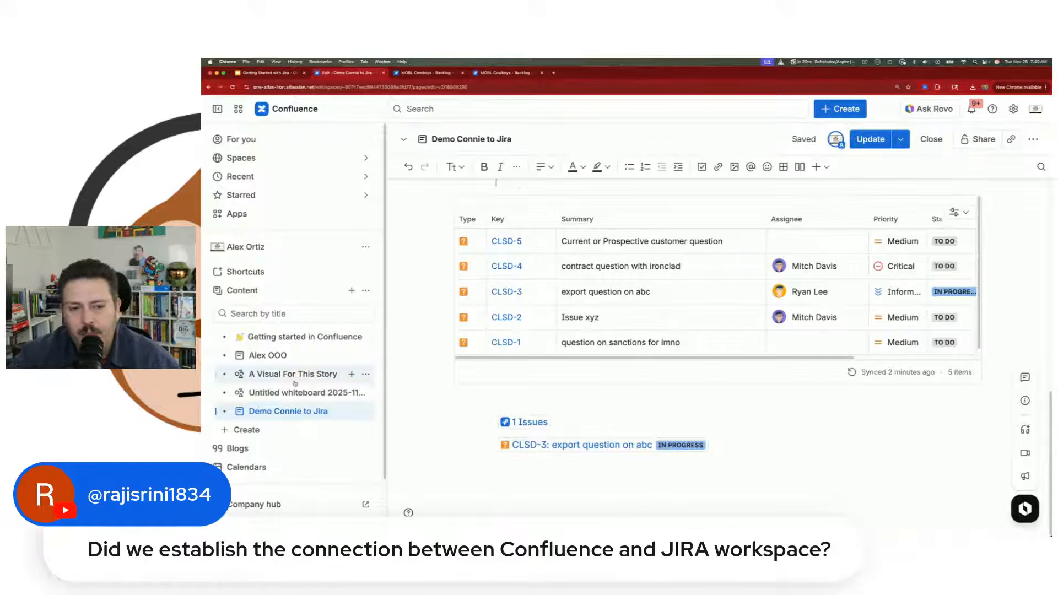
Open the "A Visual For This Story" whiteboard and import the MOBL-53 work item from Jira beside the drawing
{"action": "left_click", "coordinate": [293, 374]}
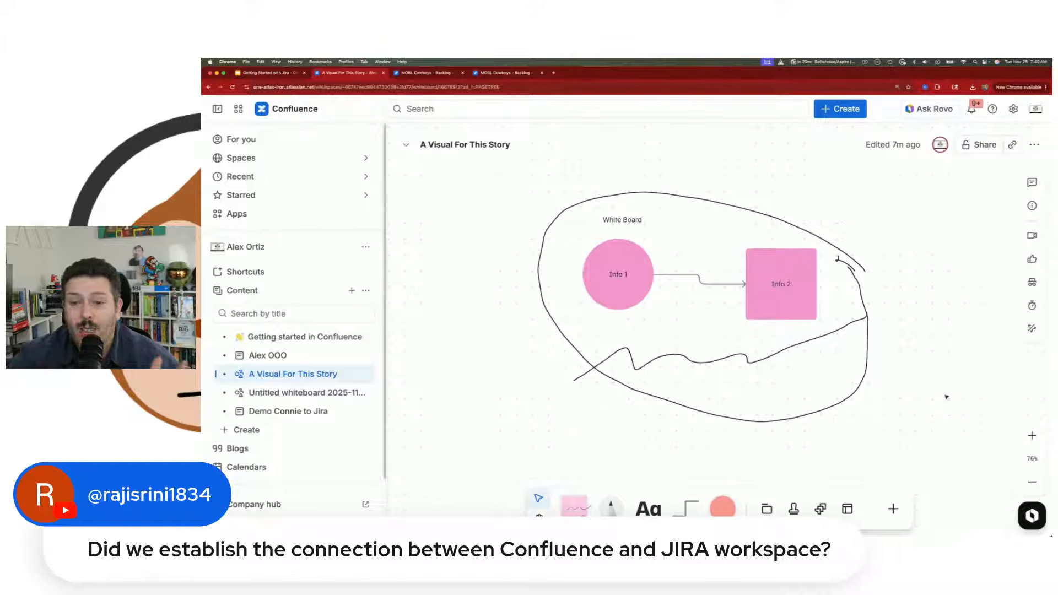
{"action": "left_click_drag", "start_coordinate": [947, 397], "coordinate": [898, 386]}
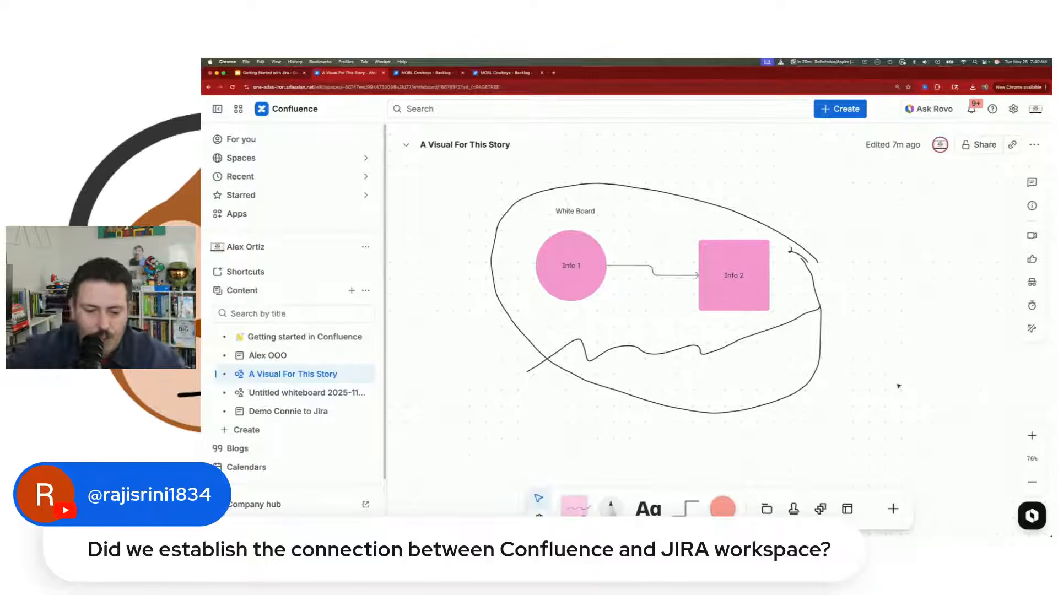
{"action": "left_click_drag", "start_coordinate": [900, 373], "coordinate": [720, 366]}
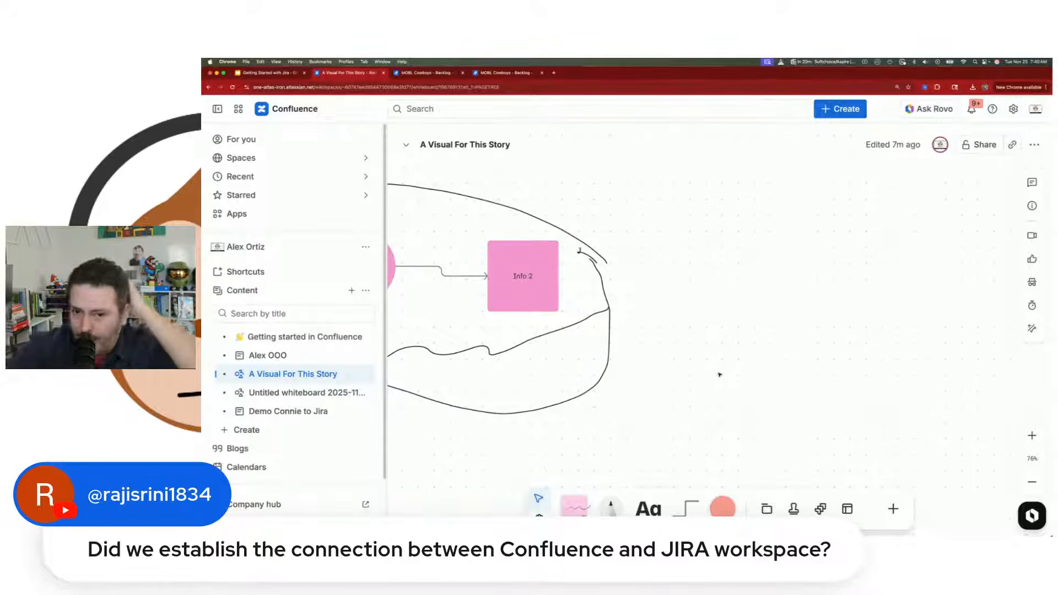
{"action": "left_click_drag", "start_coordinate": [719, 375], "coordinate": [879, 377]}
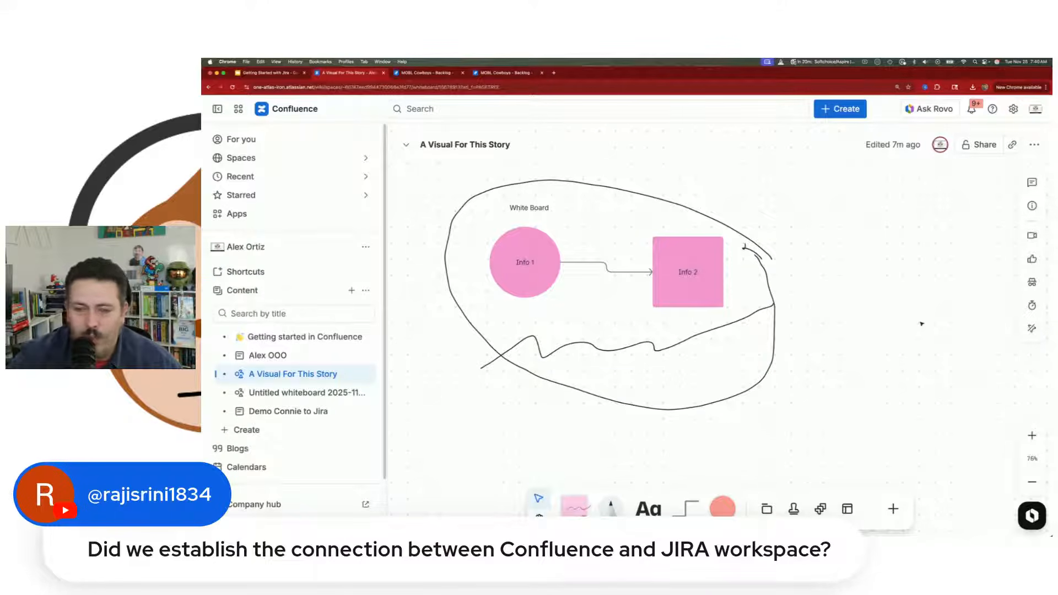
{"action": "left_click_drag", "start_coordinate": [889, 317], "coordinate": [764, 319]}
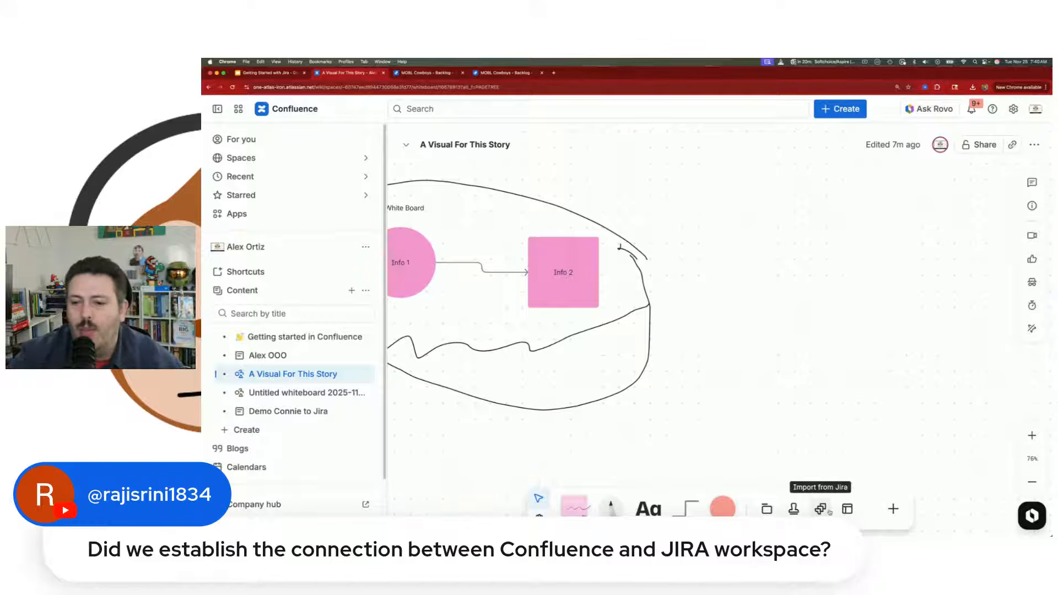
{"action": "left_click", "coordinate": [820, 508]}
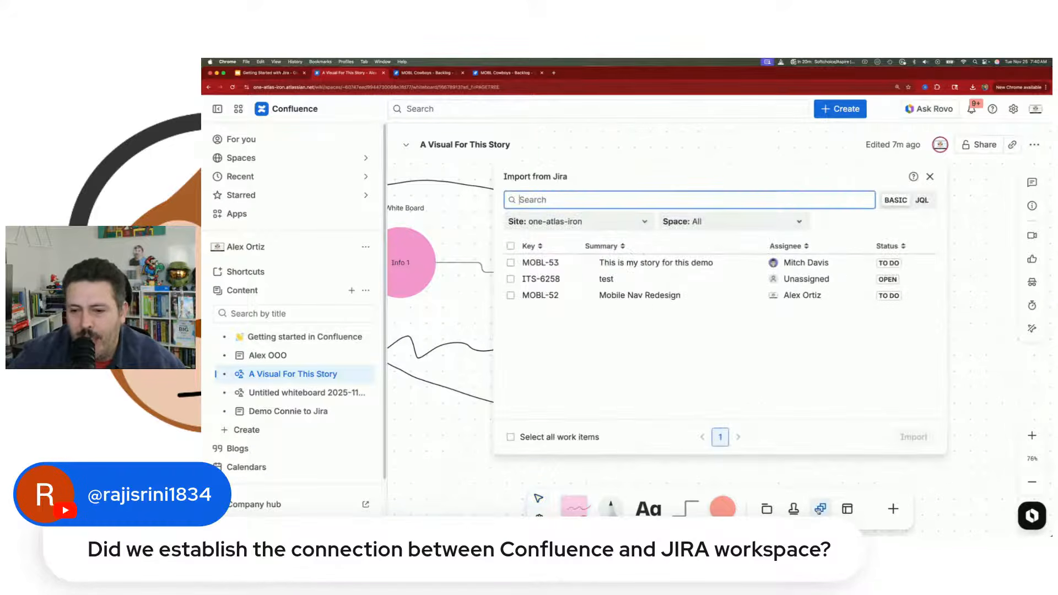
{"action": "left_click", "coordinate": [511, 263]}
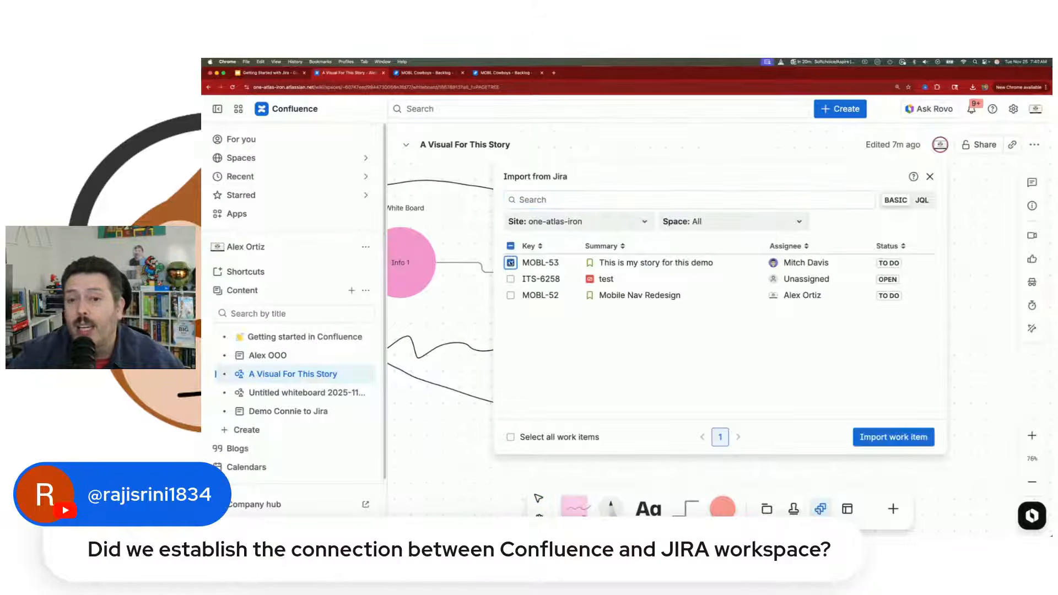
{"action": "left_click", "coordinate": [893, 437]}
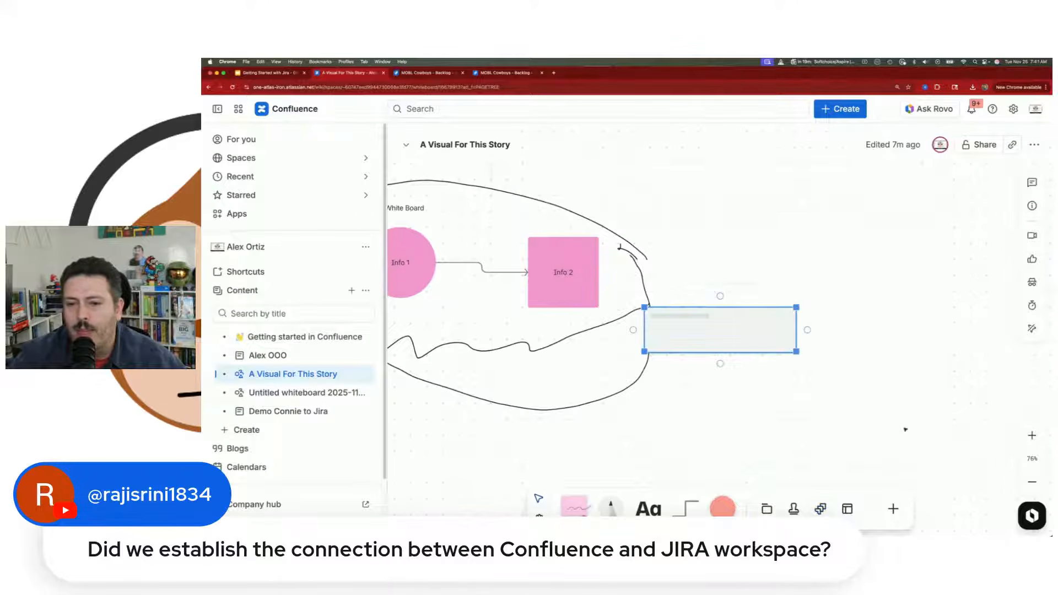
Move the MOBL-53 card into the empty space beside the drawing, clear of the outline around the Info shapes
{"action": "left_click_drag", "start_coordinate": [725, 336], "coordinate": [833, 272]}
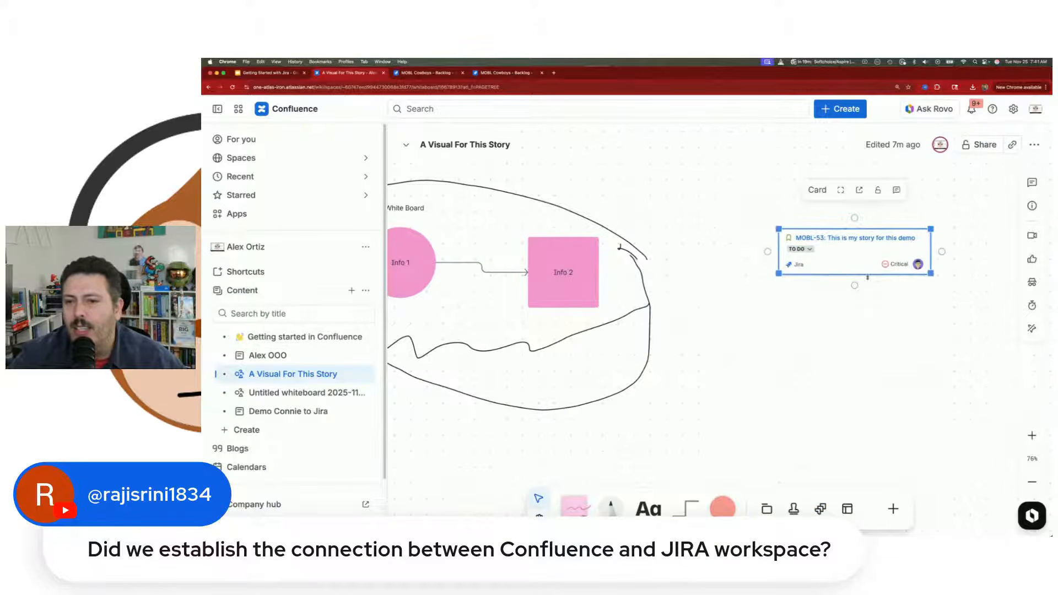
{"action": "left_click", "coordinate": [867, 319]}
{"action": "left_click_drag", "start_coordinate": [864, 314], "coordinate": [815, 304]}
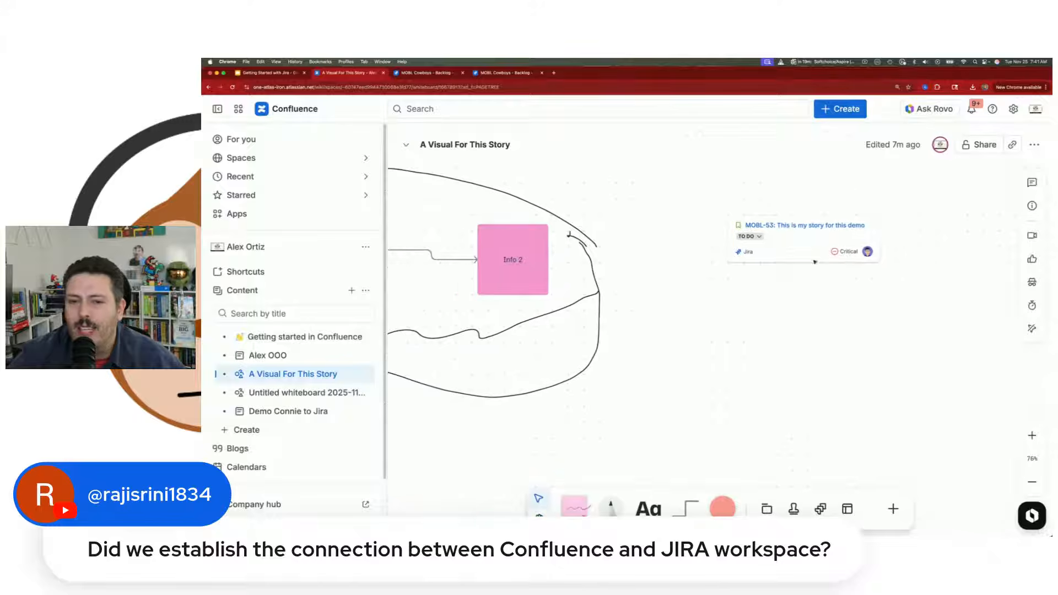
{"action": "left_click_drag", "start_coordinate": [808, 263], "coordinate": [827, 281]}
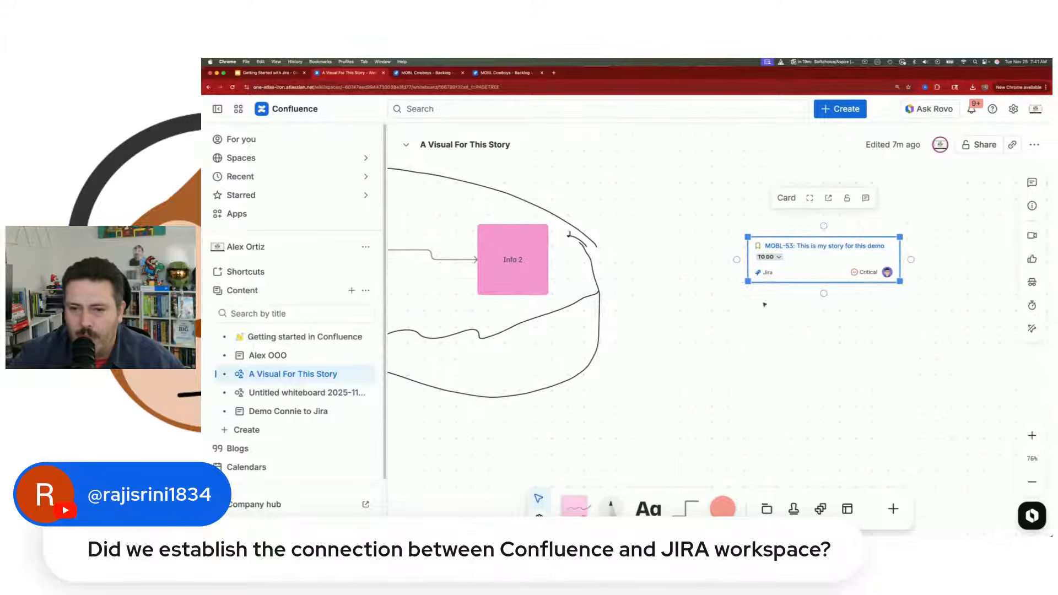
Connect the Info 2 square to the MOBL-53 card with an arrow
{"action": "left_click", "coordinate": [519, 260]}
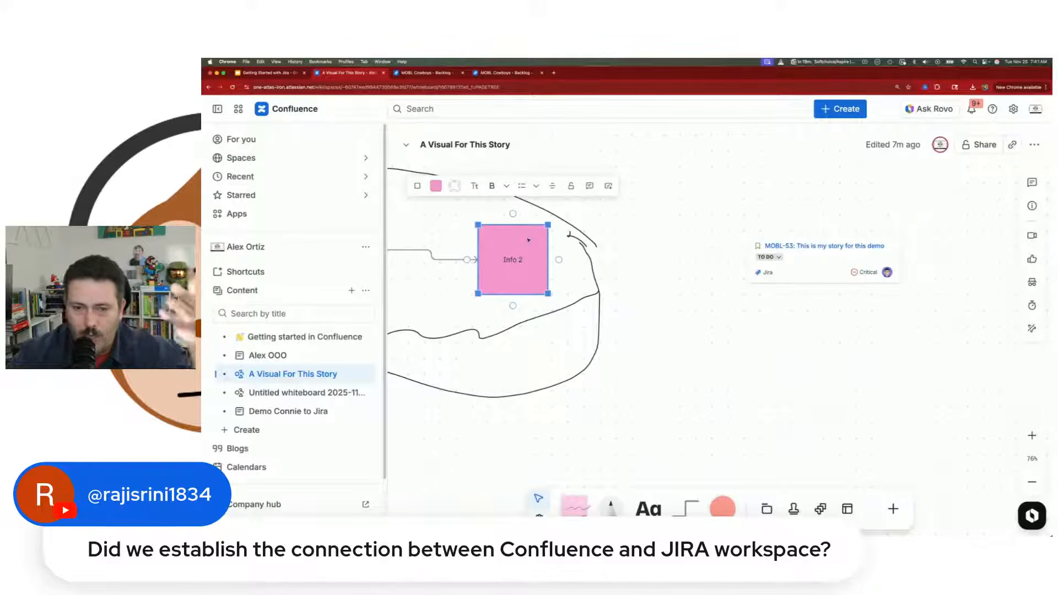
{"action": "mouse_move", "coordinate": [561, 260]}
{"action": "left_click_drag", "start_coordinate": [559, 261], "coordinate": [748, 260]}
{"action": "left_click", "coordinate": [750, 313]}
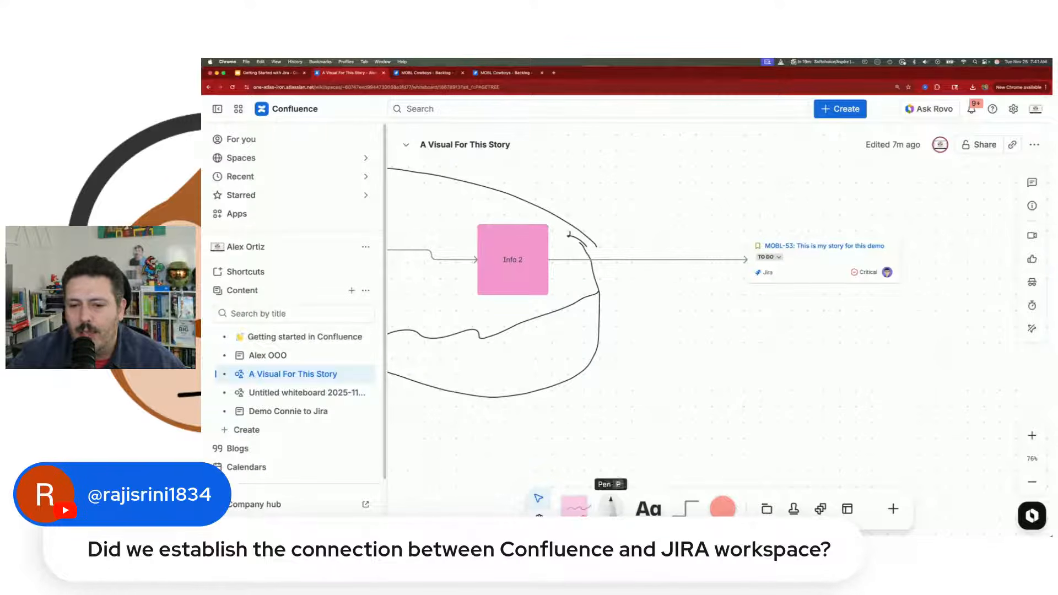
Draw a heart around the MOBL-53 card with the Pen tool and scatter heart-eyes stamps over and around it
{"action": "left_click", "coordinate": [611, 507]}
{"action": "mouse_move", "coordinate": [807, 230]}
{"action": "left_mouse_down"}
{"action": "mouse_move", "coordinate": [723, 221]}
{"action": "mouse_move", "coordinate": [814, 317]}
{"action": "mouse_move", "coordinate": [906, 226]}
{"action": "mouse_move", "coordinate": [811, 315]}
{"action": "left_mouse_up"}
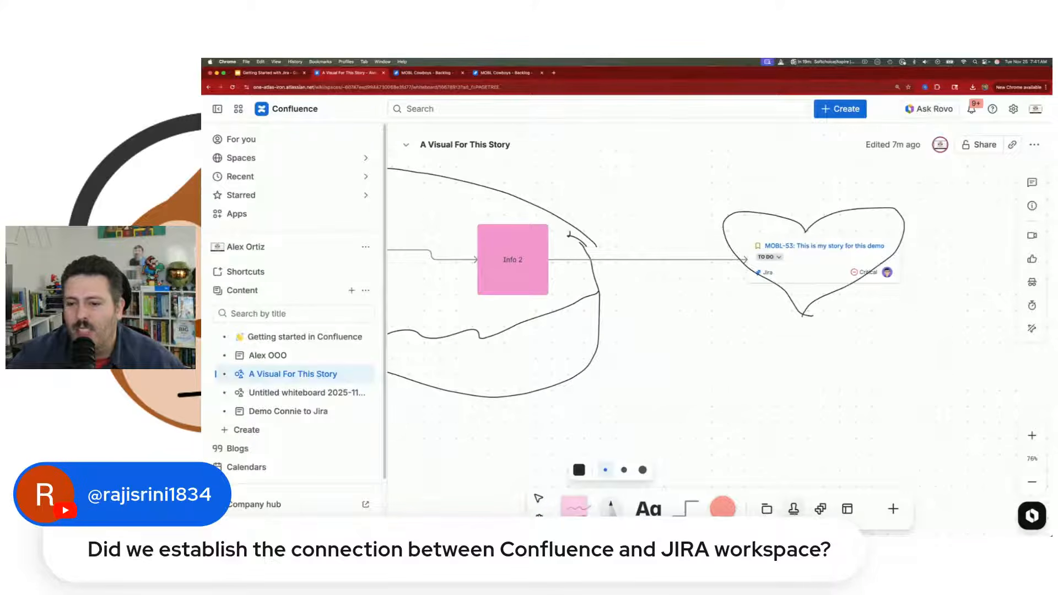
{"action": "left_click", "coordinate": [793, 509]}
{"action": "left_click", "coordinate": [869, 267]}
{"action": "left_click", "coordinate": [874, 241]}
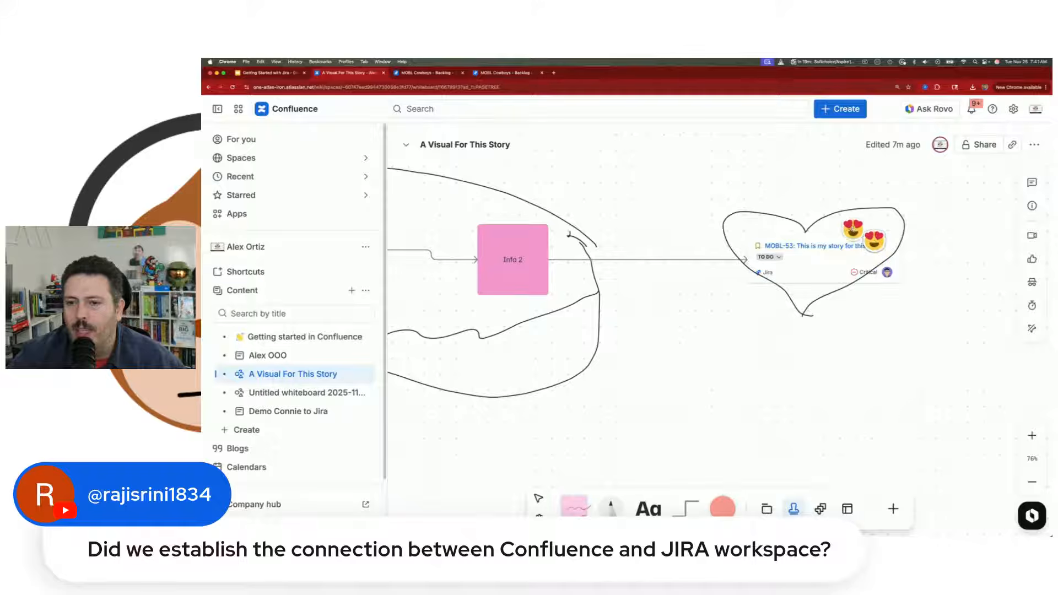
{"action": "left_click", "coordinate": [807, 225]}
{"action": "left_click", "coordinate": [783, 238]}
{"action": "left_click", "coordinate": [757, 264]}
{"action": "left_click", "coordinate": [768, 283]}
{"action": "left_click", "coordinate": [925, 270]}
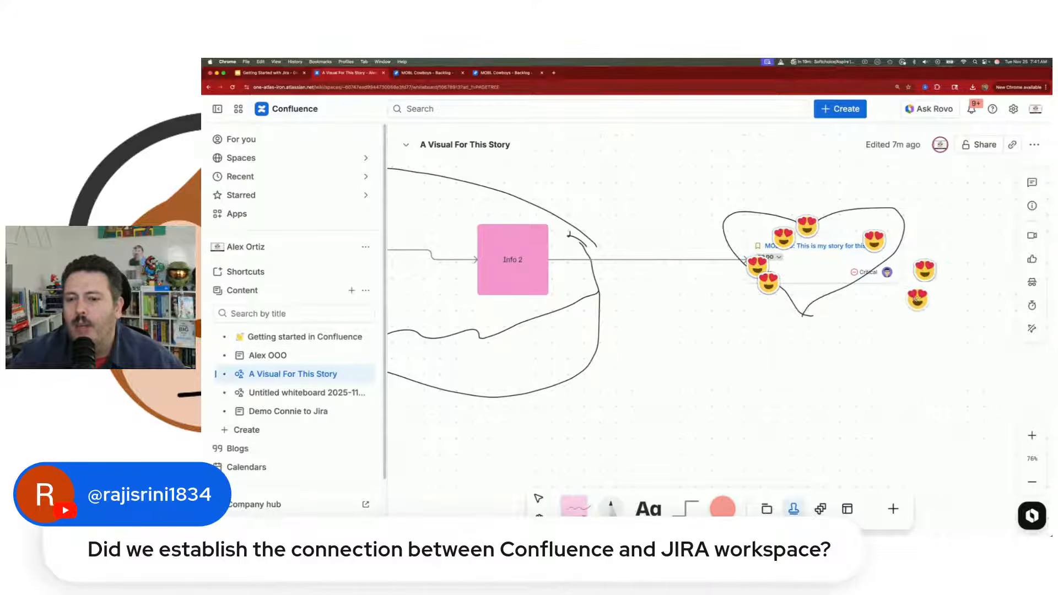
{"action": "key", "text": "Escape"}
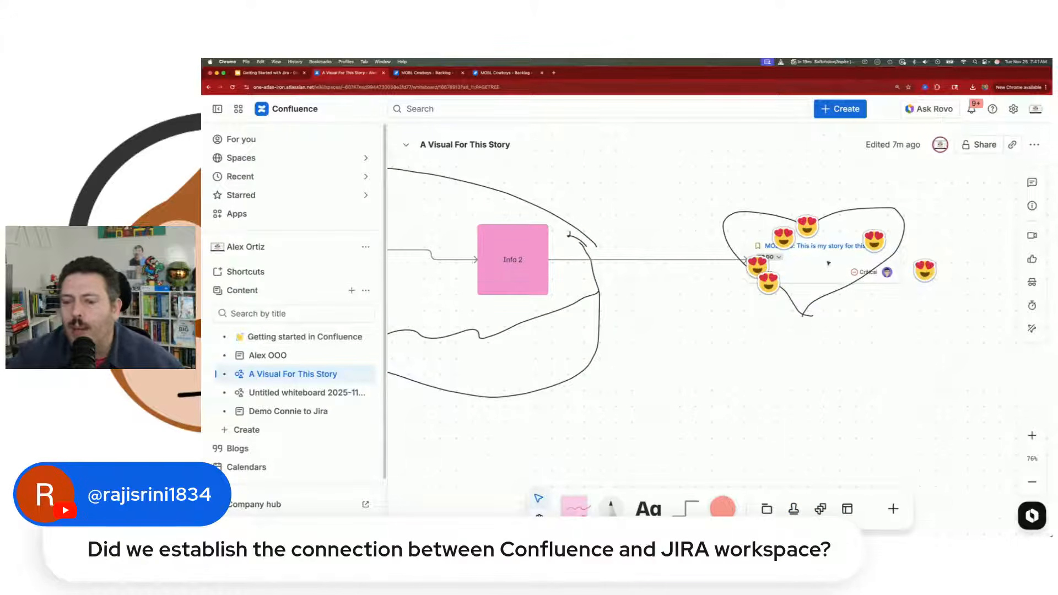
Move the MOBL-53 card below the heart drawing and reposition the heart-eyes stamps so they no longer cover it
{"action": "left_click_drag", "start_coordinate": [825, 276], "coordinate": [775, 327]}
{"action": "left_click_drag", "start_coordinate": [771, 386], "coordinate": [736, 342]}
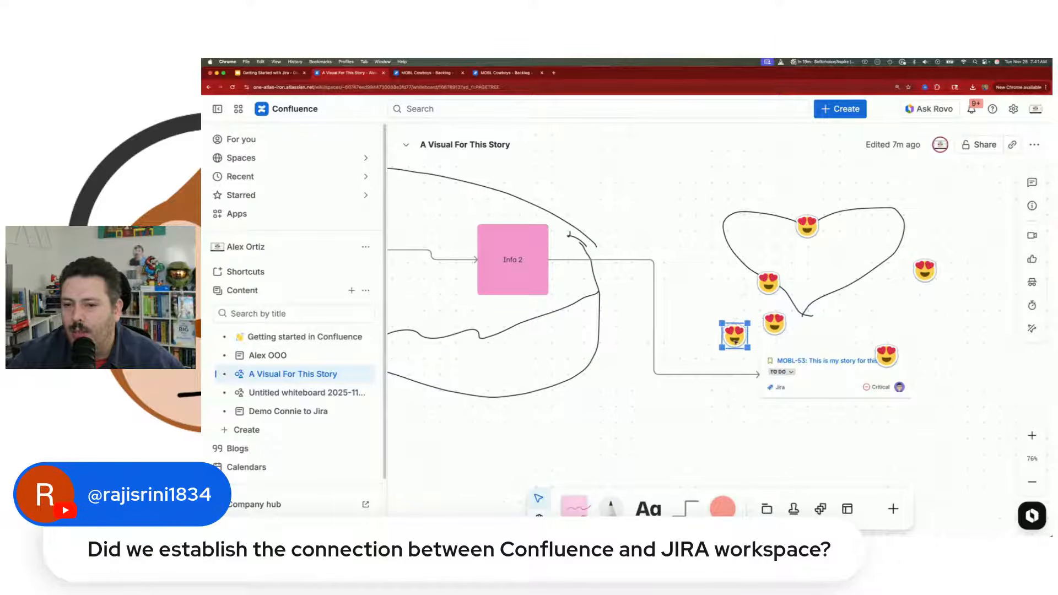
{"action": "left_click_drag", "start_coordinate": [881, 356], "coordinate": [884, 313]}
{"action": "mouse_move", "coordinate": [843, 387]}
{"action": "left_mouse_down"}
{"action": "mouse_move", "coordinate": [841, 373]}
{"action": "mouse_move", "coordinate": [824, 388]}
{"action": "left_mouse_up"}
Change the status of MOBL-53 to Architecture Review directly on its whiteboard card
{"action": "left_click", "coordinate": [782, 372]}
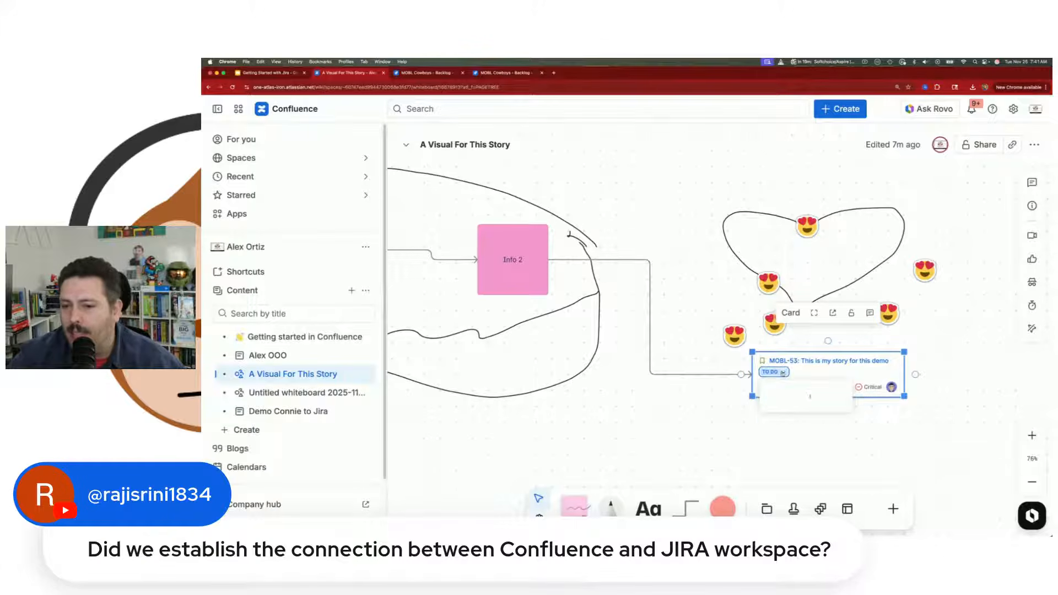
{"action": "left_click", "coordinate": [790, 410]}
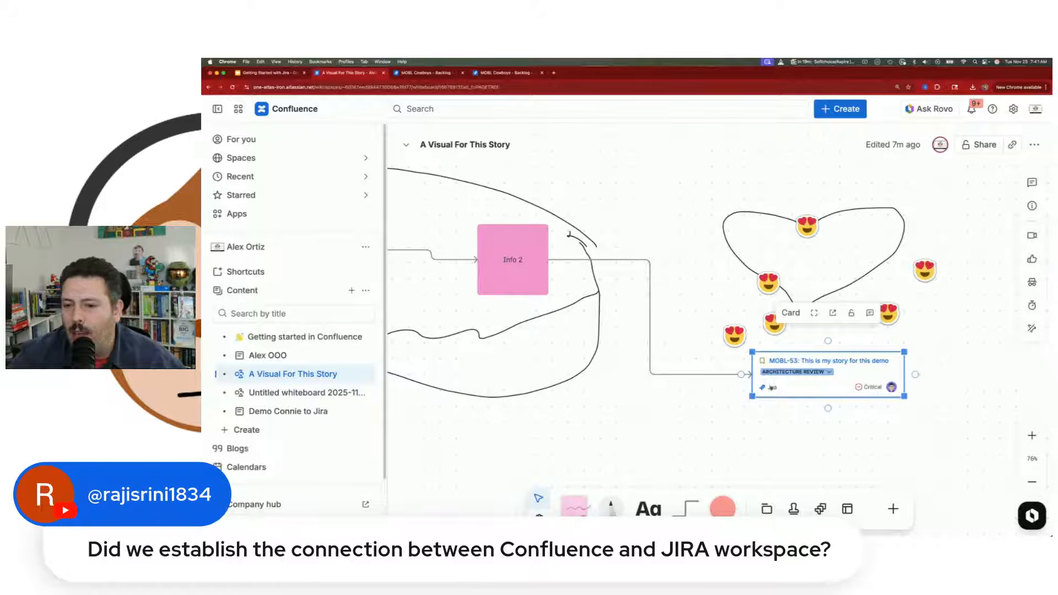
{"action": "left_click", "coordinate": [955, 385]}
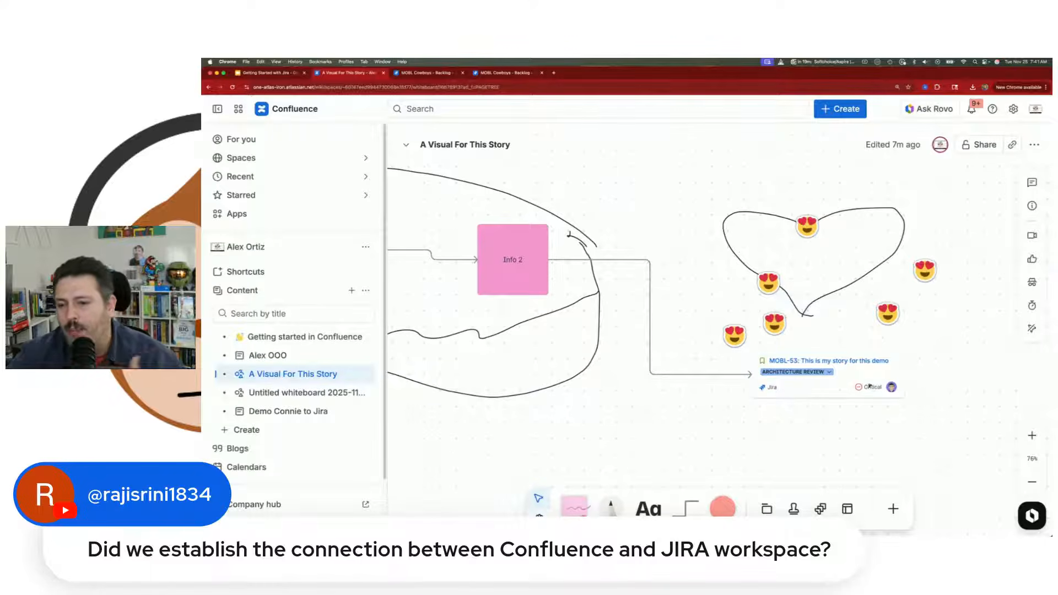
Open MOBL-53 in Jira from its card to check the status, and return to the whiteboard to view its status options
{"action": "left_click", "coordinate": [794, 378]}
{"action": "left_click", "coordinate": [808, 362]}
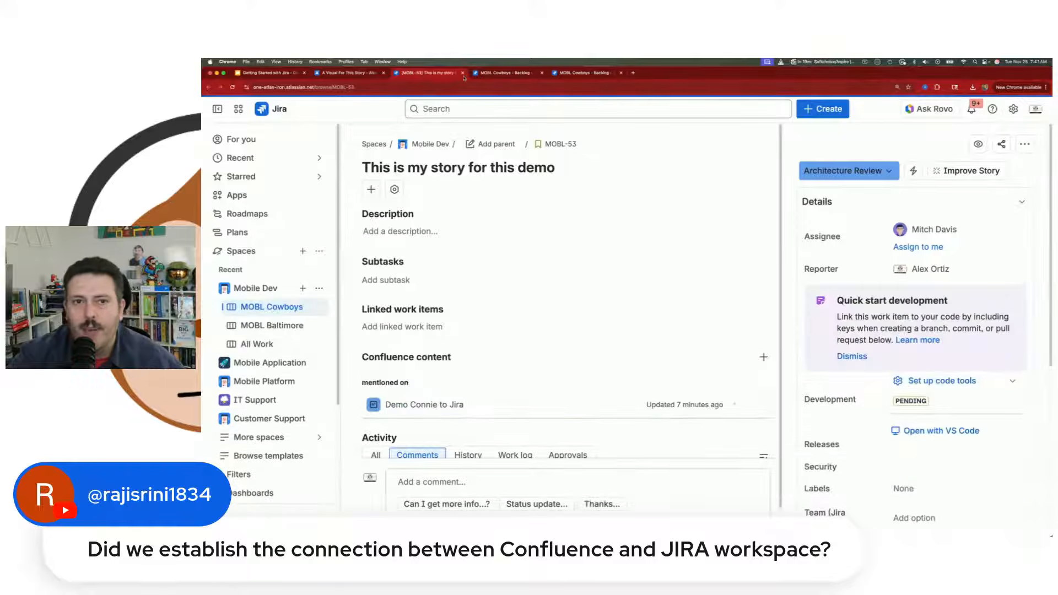
{"action": "key", "text": "super+w"}
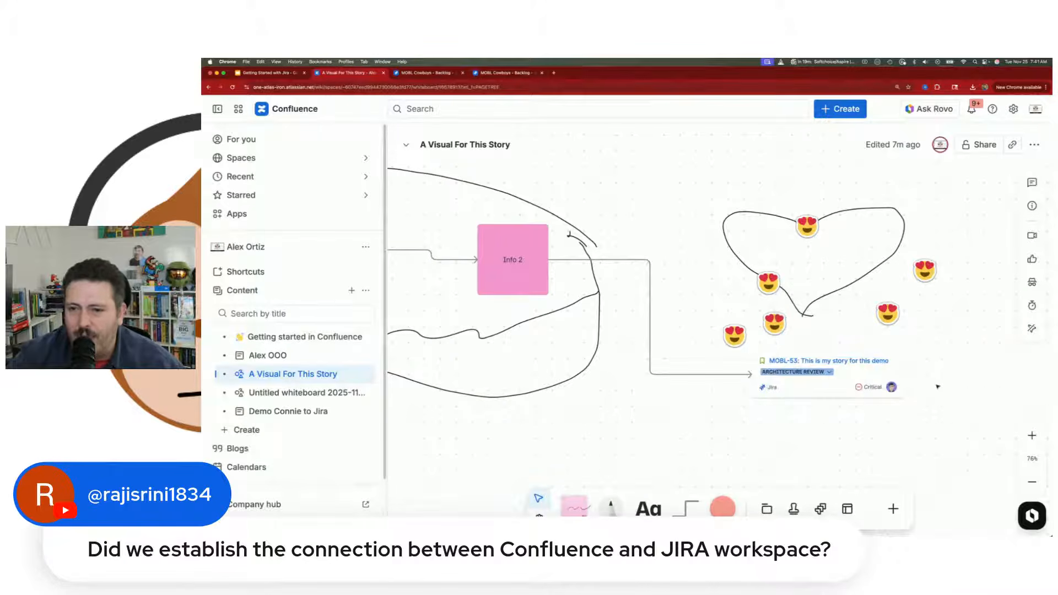
{"action": "left_click", "coordinate": [797, 372]}
{"action": "left_click", "coordinate": [799, 430]}
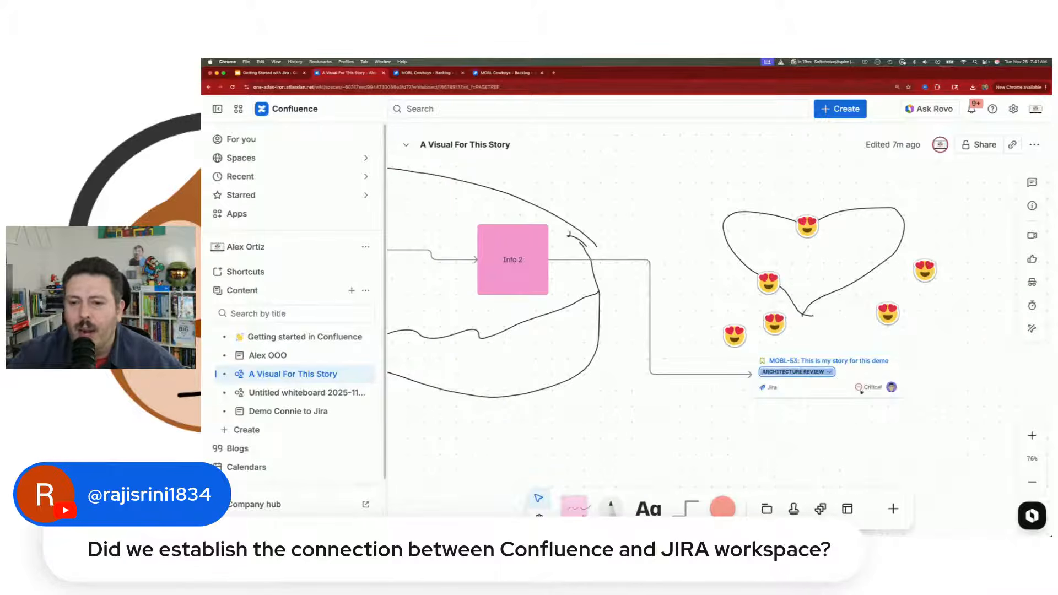
Import the MOBL-52 Mobile Nav Redesign work item from Jira onto the whiteboard
{"action": "left_click", "coordinate": [821, 508]}
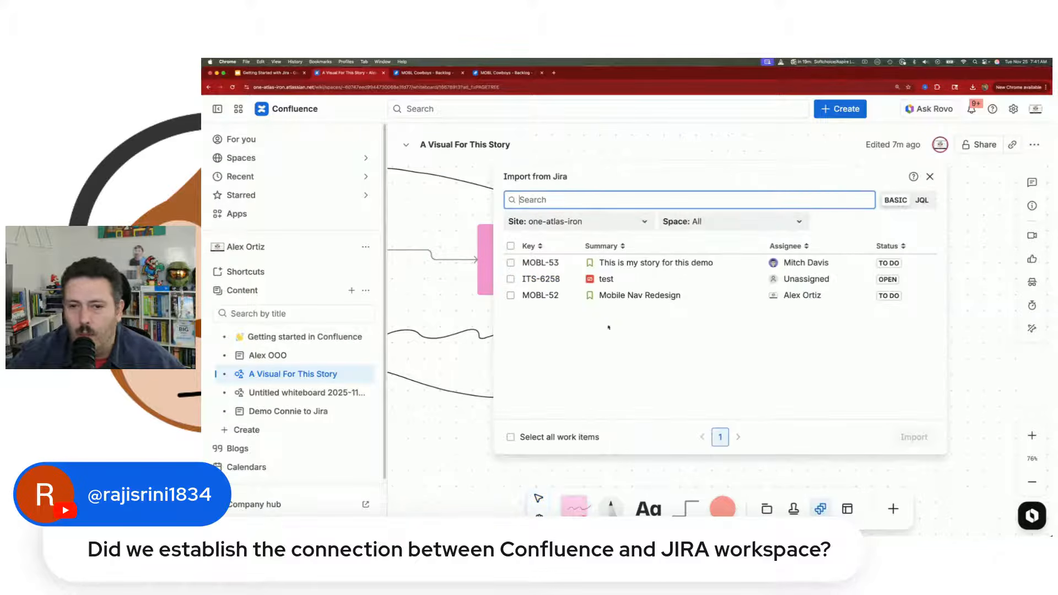
{"action": "left_click", "coordinate": [537, 282]}
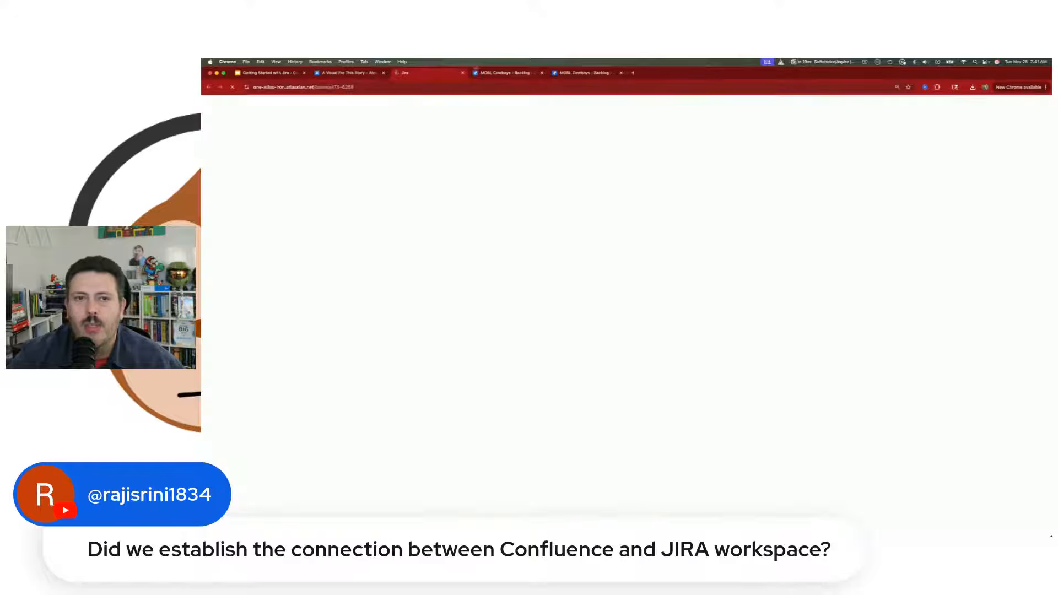
{"action": "left_click", "coordinate": [462, 72]}
{"action": "left_click", "coordinate": [510, 296]}
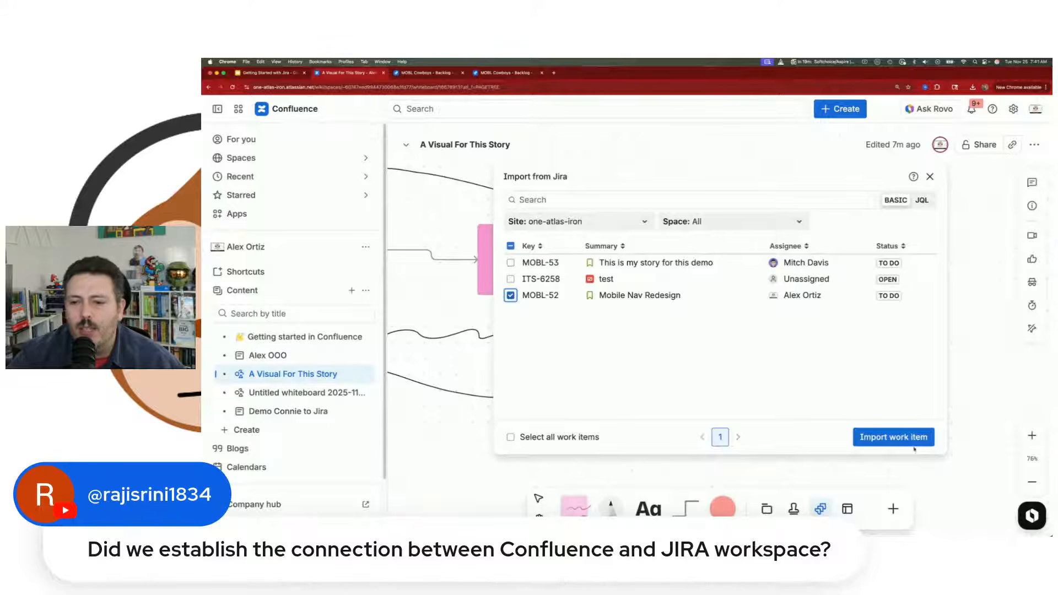
{"action": "left_click", "coordinate": [913, 445]}
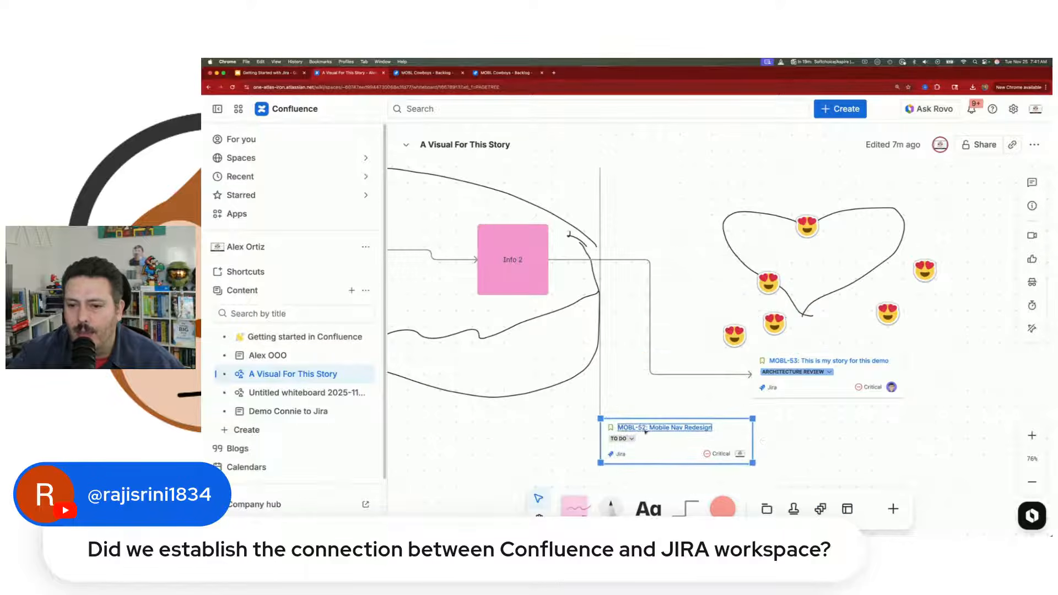
Move the MOBL-52 card directly below the MOBL-53 card
{"action": "left_click_drag", "start_coordinate": [645, 432], "coordinate": [646, 433]}
{"action": "scroll", "coordinate": [833, 281], "scroll_direction": "down", "scroll_amount": 3}
{"action": "left_click_drag", "start_coordinate": [647, 288], "coordinate": [788, 343]}
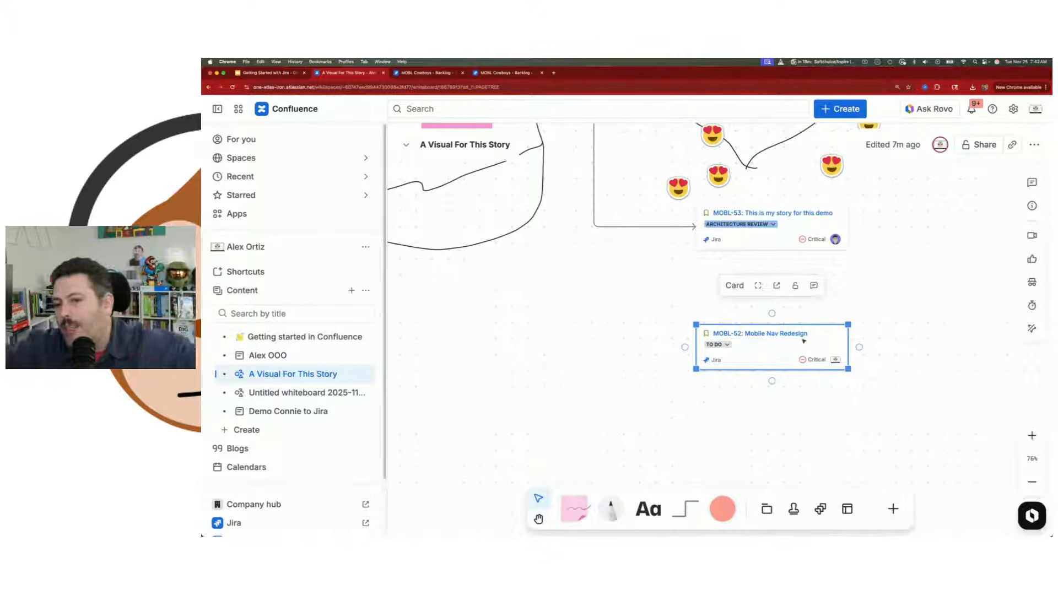
{"action": "left_click", "coordinate": [954, 286]}
Connect the MOBL-53 card to the MOBL-52 card with an arrow and shift MOBL-52 slightly to the side
{"action": "left_click", "coordinate": [782, 240]}
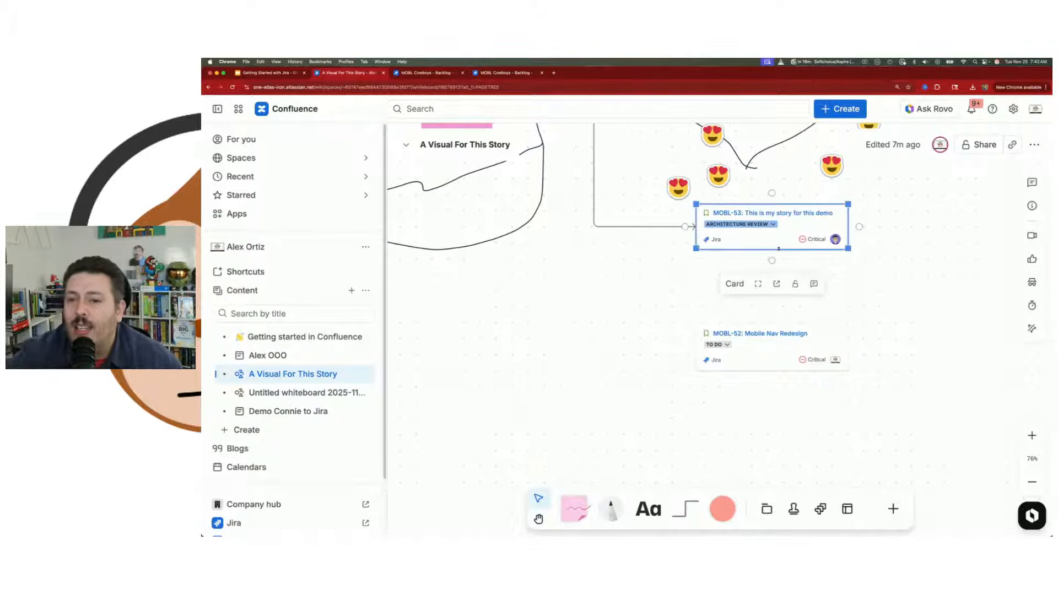
{"action": "left_click_drag", "start_coordinate": [771, 262], "coordinate": [880, 336]}
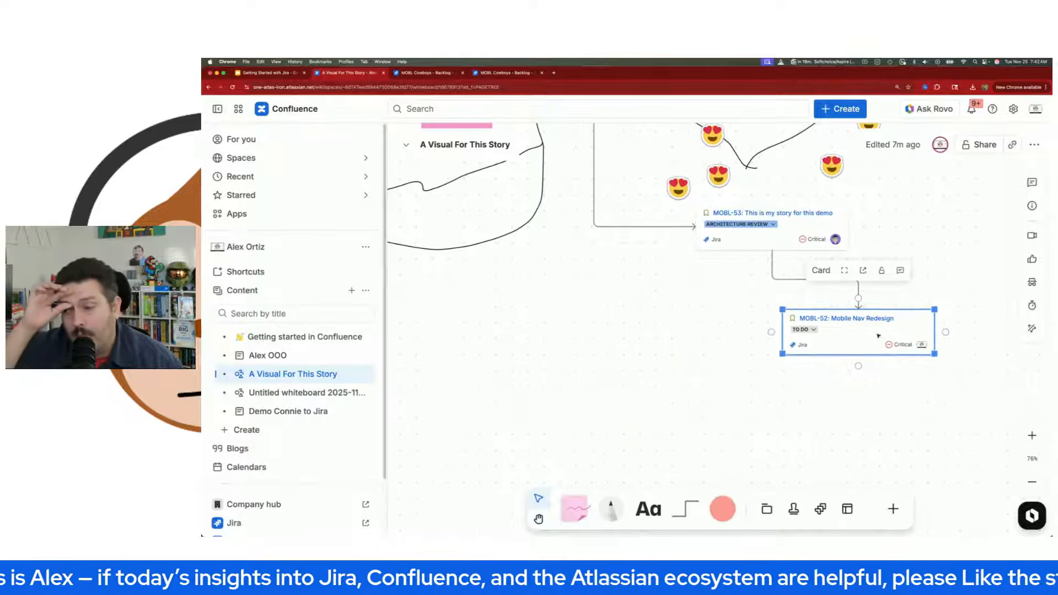
{"action": "left_click", "coordinate": [674, 353]}
Look at the JQL search for the Jira import, return to the basic search and import all listed work items
{"action": "scroll", "coordinate": [716, 336], "scroll_direction": "right", "scroll_amount": 4}
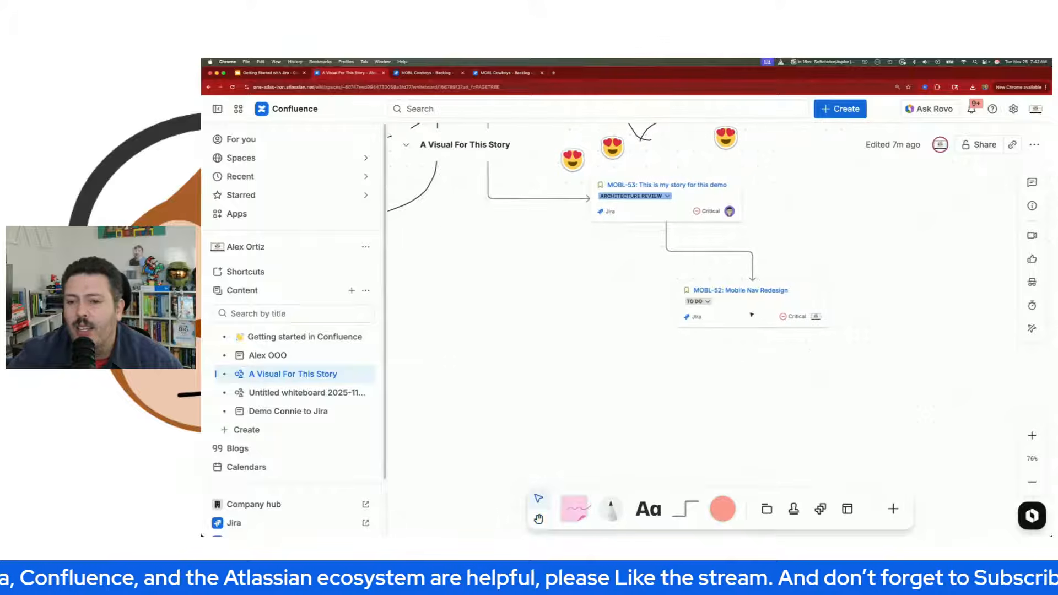
{"action": "left_click", "coordinate": [820, 508]}
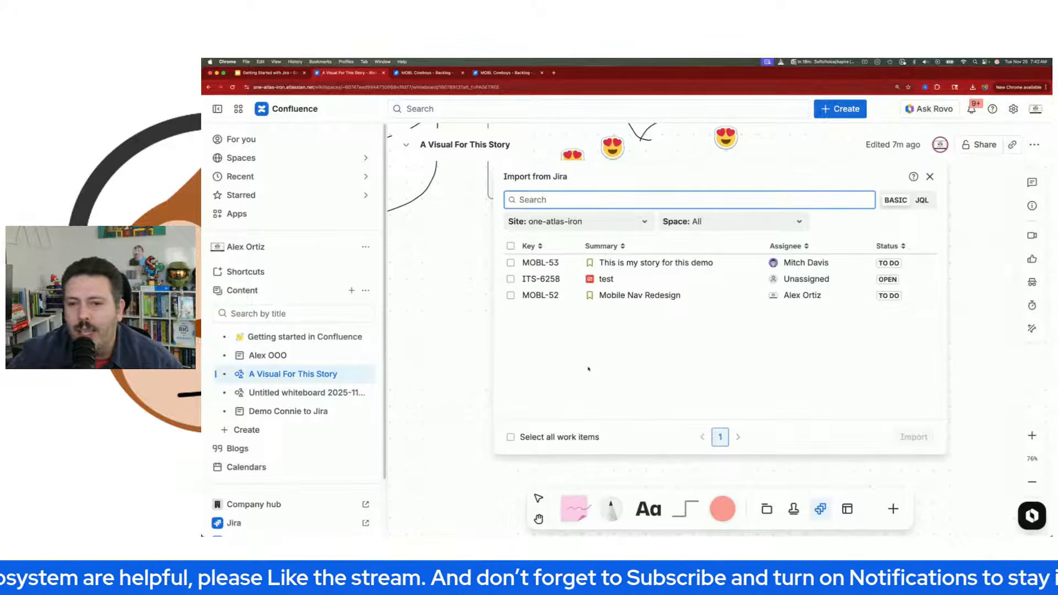
{"action": "left_click", "coordinate": [915, 202]}
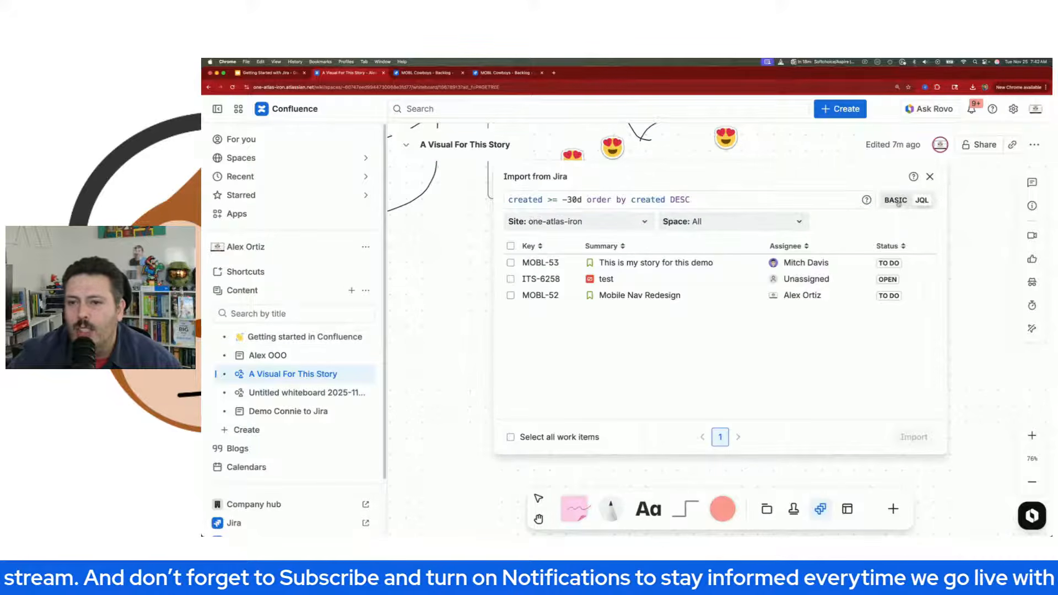
{"action": "left_click", "coordinate": [897, 201]}
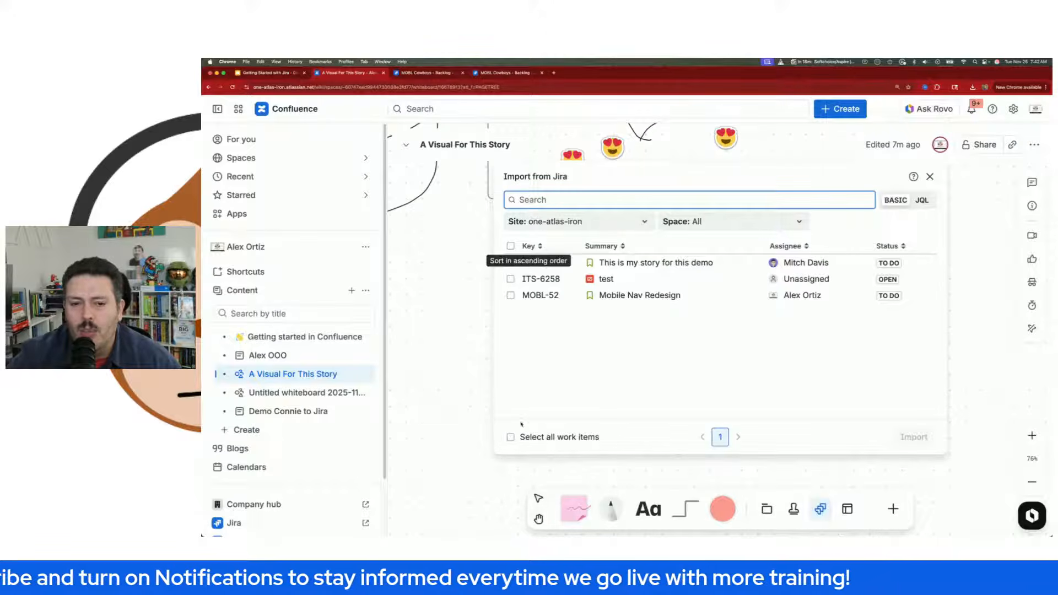
{"action": "left_click", "coordinate": [510, 437]}
{"action": "left_click", "coordinate": [896, 437]}
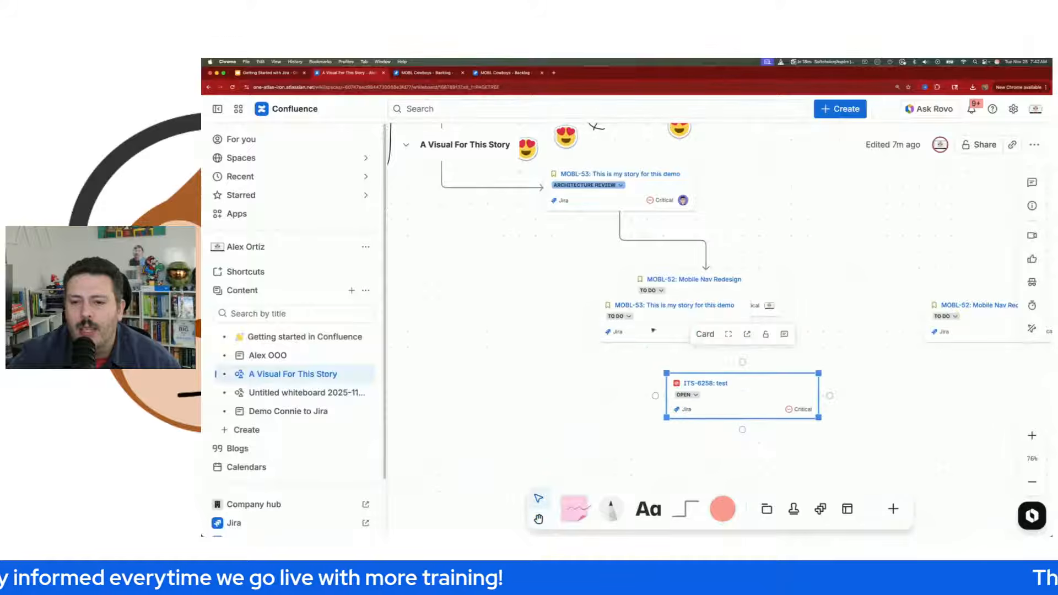
Arrange the newly imported MOBL-53, ITS-6258 and MOBL-52 cards in a row below the existing MOBL-52 card
{"action": "left_click_drag", "start_coordinate": [653, 330], "coordinate": [508, 387]}
{"action": "left_click_drag", "start_coordinate": [987, 325], "coordinate": [936, 394]}
{"action": "left_click_drag", "start_coordinate": [715, 396], "coordinate": [696, 375]}
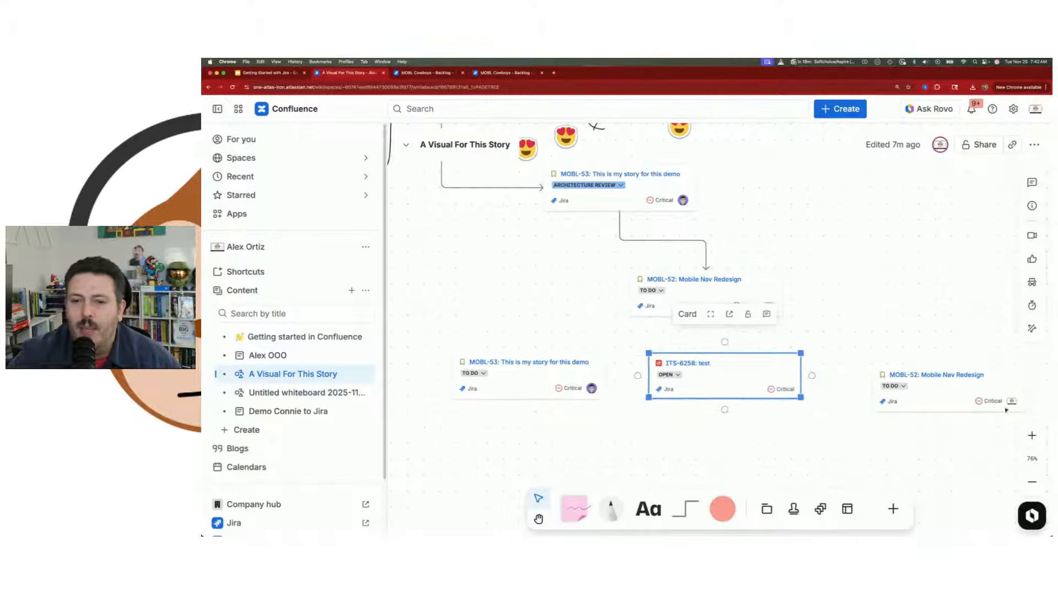
{"action": "left_click_drag", "start_coordinate": [1006, 410], "coordinate": [986, 397]}
Connect the upper MOBL-52 card to each of the three cards in the row below with arrows
{"action": "left_click", "coordinate": [707, 308]}
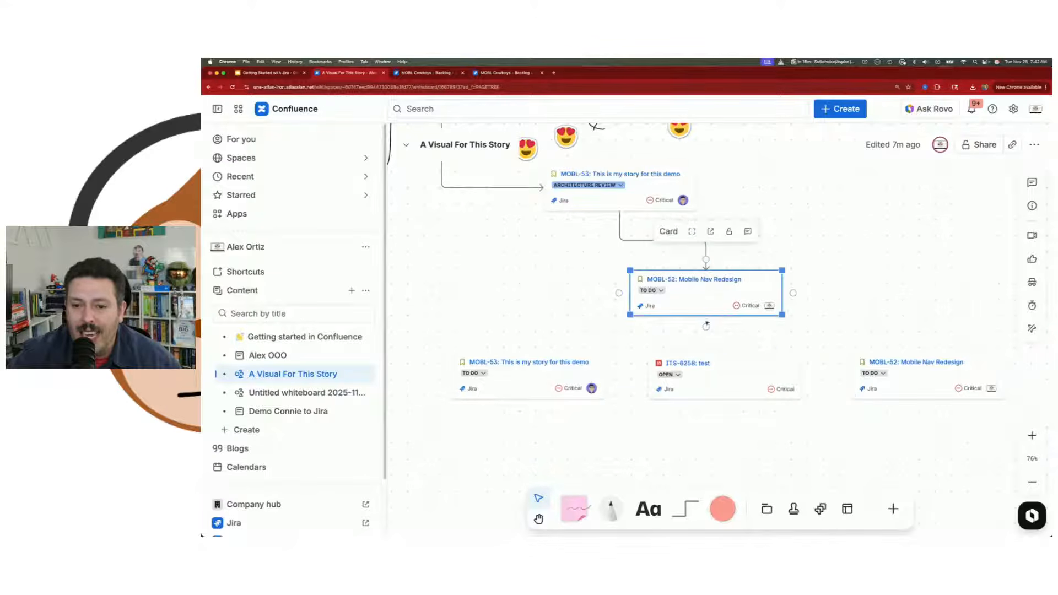
{"action": "left_click_drag", "start_coordinate": [706, 326], "coordinate": [528, 353]}
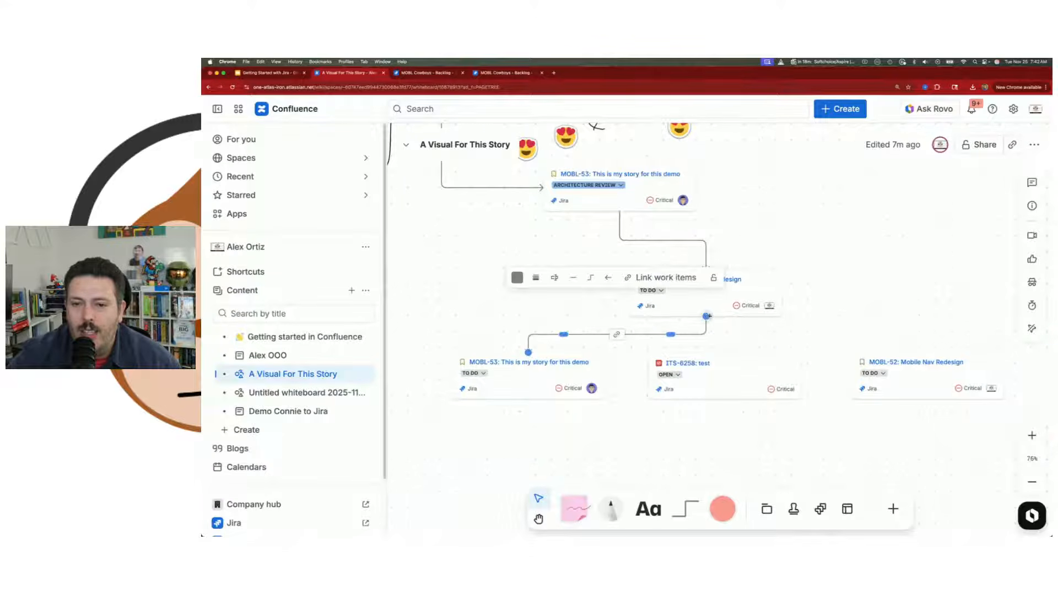
{"action": "left_click", "coordinate": [736, 306]}
{"action": "left_click_drag", "start_coordinate": [706, 327], "coordinate": [724, 350]}
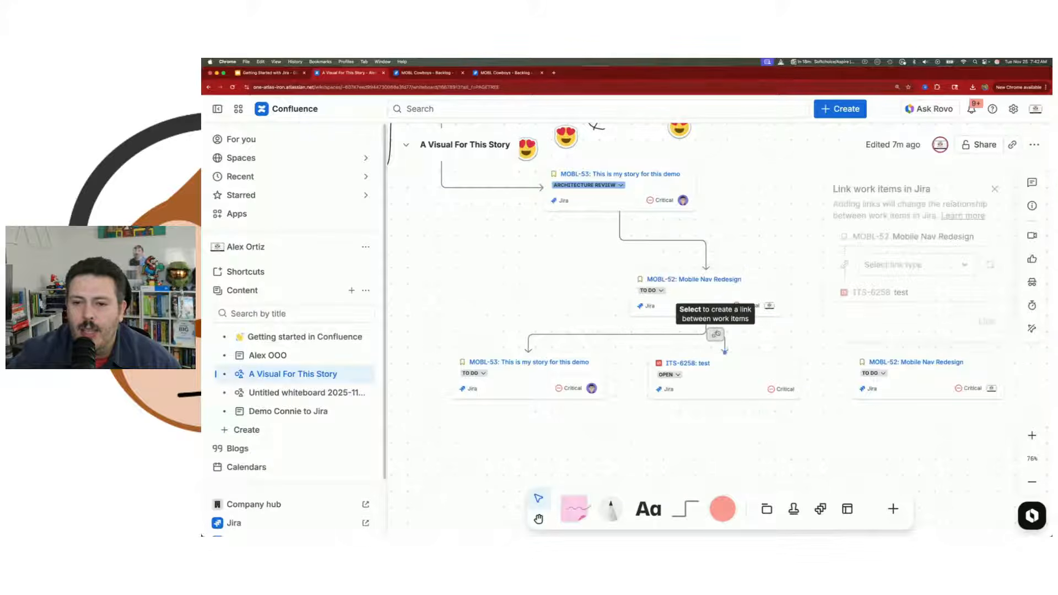
{"action": "left_click", "coordinate": [707, 328]}
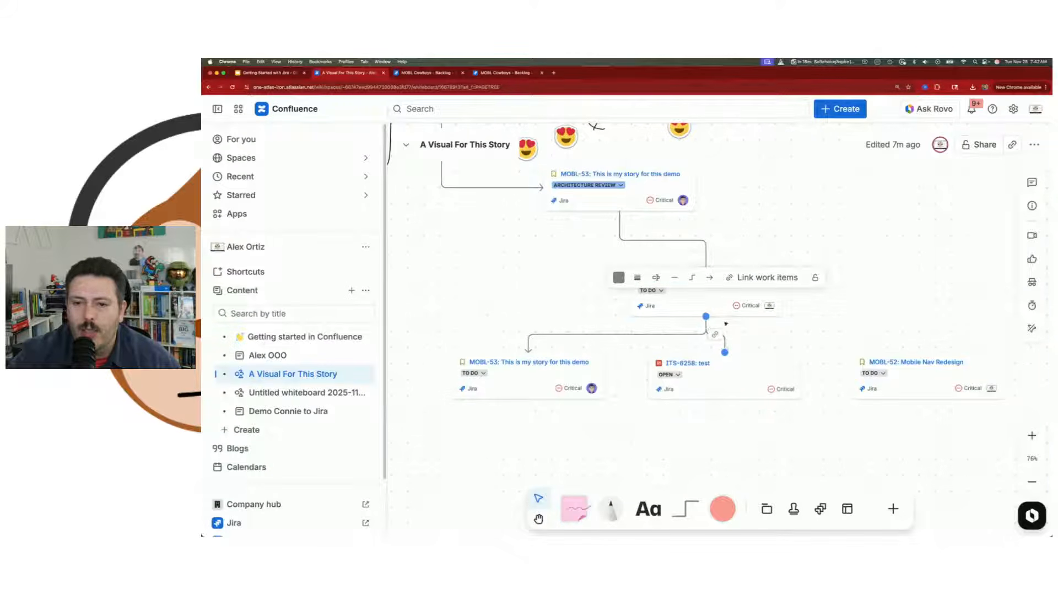
{"action": "left_click", "coordinate": [705, 305]}
{"action": "left_click_drag", "start_coordinate": [706, 318], "coordinate": [928, 350]}
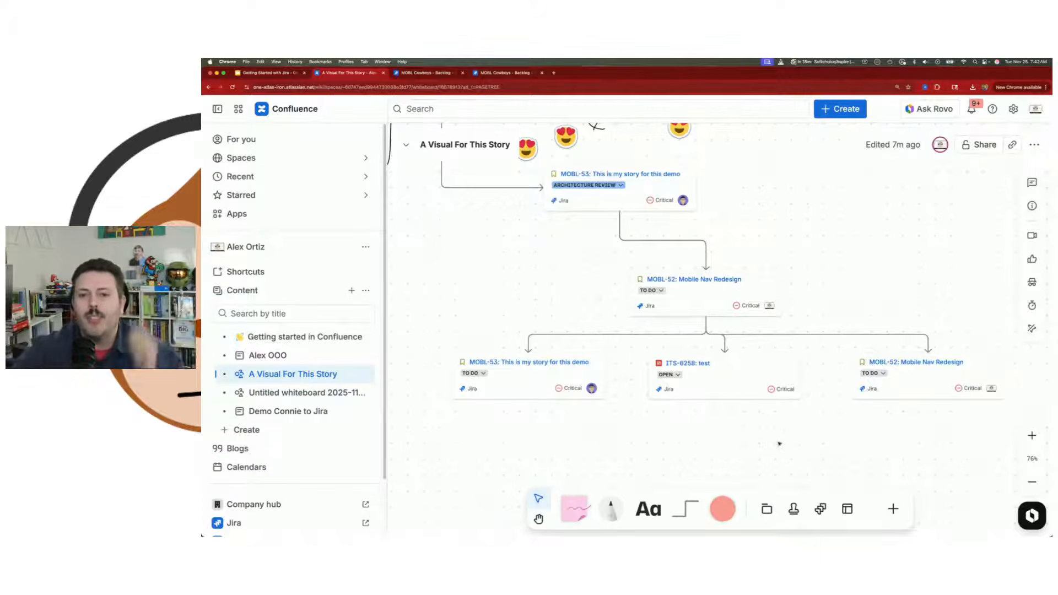
{"action": "scroll", "coordinate": [818, 440], "scroll_direction": "up", "scroll_amount": 5}
{"action": "scroll", "coordinate": [818, 440], "scroll_direction": "left", "scroll_amount": 5}
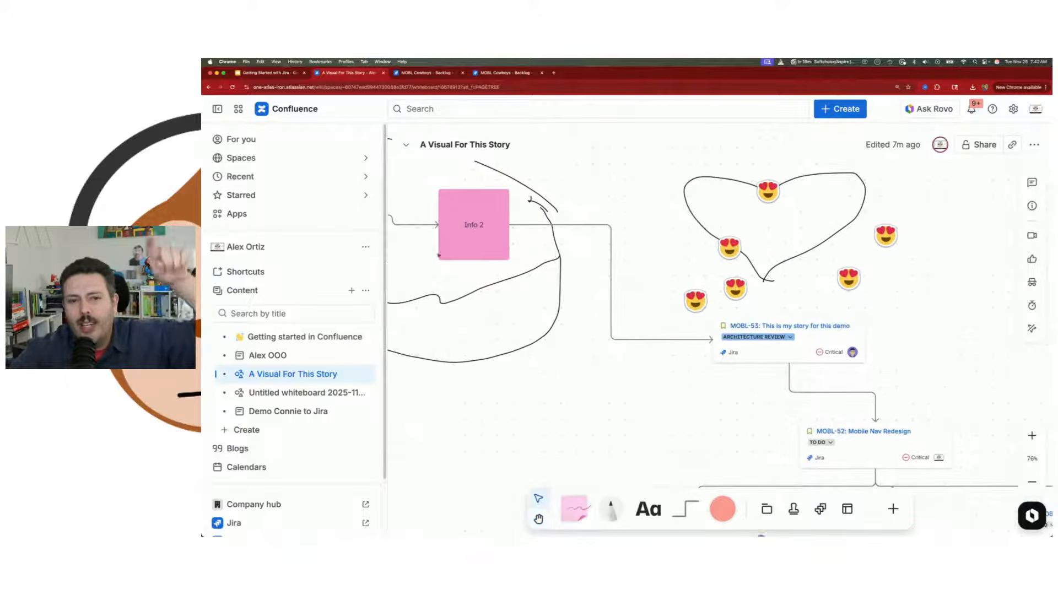
Replace the "Info 2" text in the pink square with "Something VERY Important!"
{"action": "scroll", "coordinate": [643, 184], "scroll_direction": "down", "scroll_amount": 4}
{"action": "scroll", "coordinate": [643, 183], "scroll_direction": "right", "scroll_amount": 4}
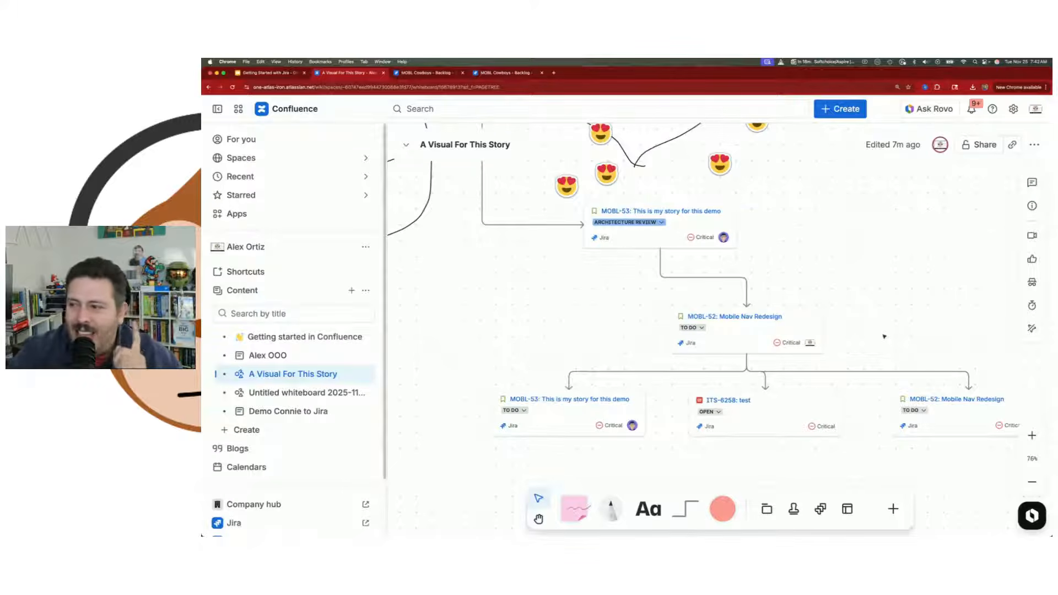
{"action": "scroll", "coordinate": [884, 337], "scroll_direction": "left", "scroll_amount": 5}
{"action": "scroll", "coordinate": [884, 337], "scroll_direction": "up", "scroll_amount": 3}
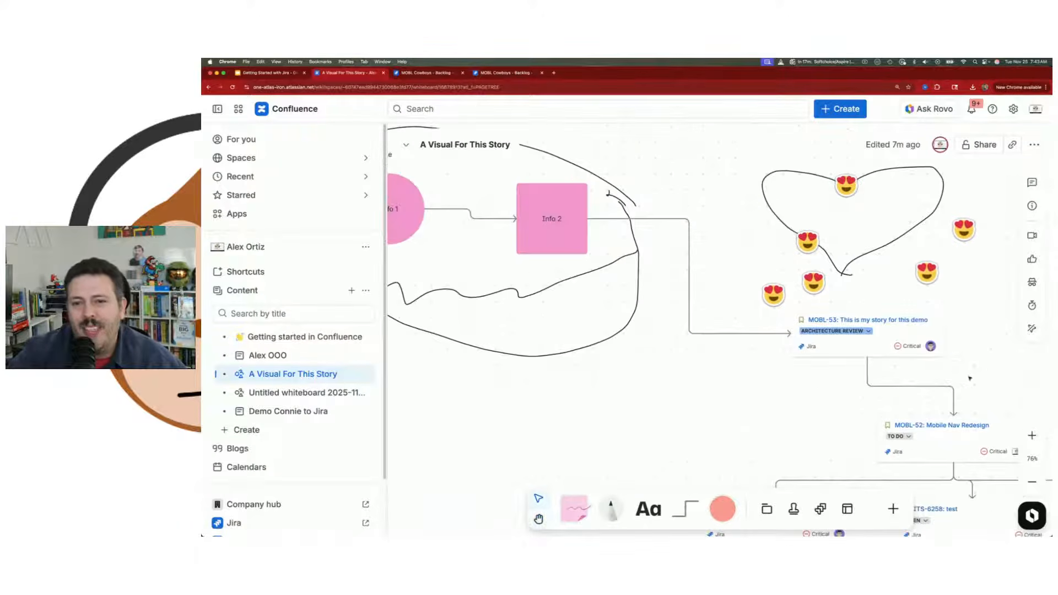
{"action": "left_click_drag", "start_coordinate": [569, 314], "coordinate": [706, 325]}
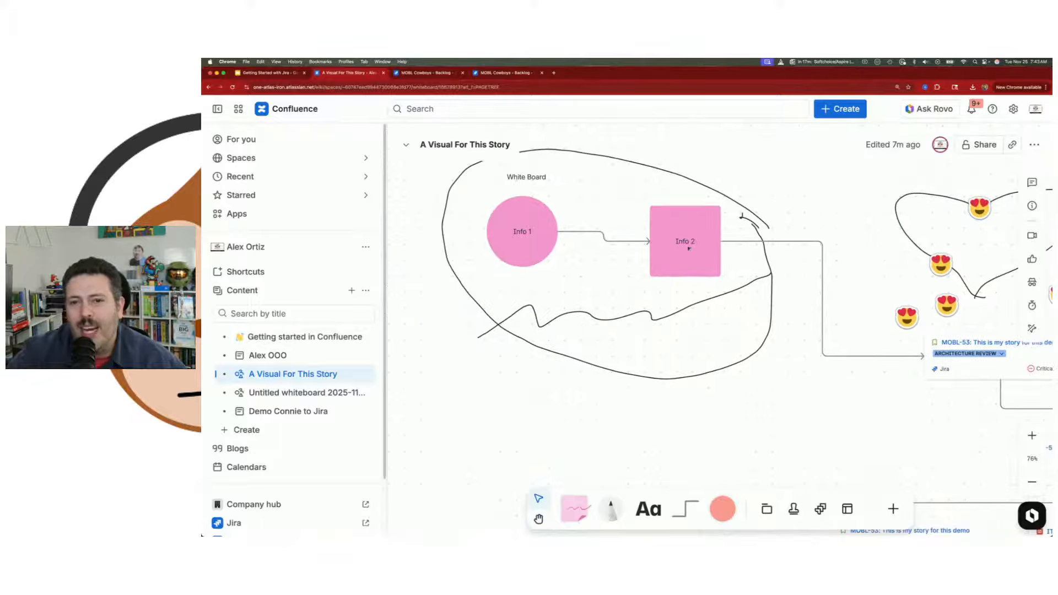
{"action": "scroll", "coordinate": [709, 259], "scroll_direction": "up", "scroll_amount": 1}
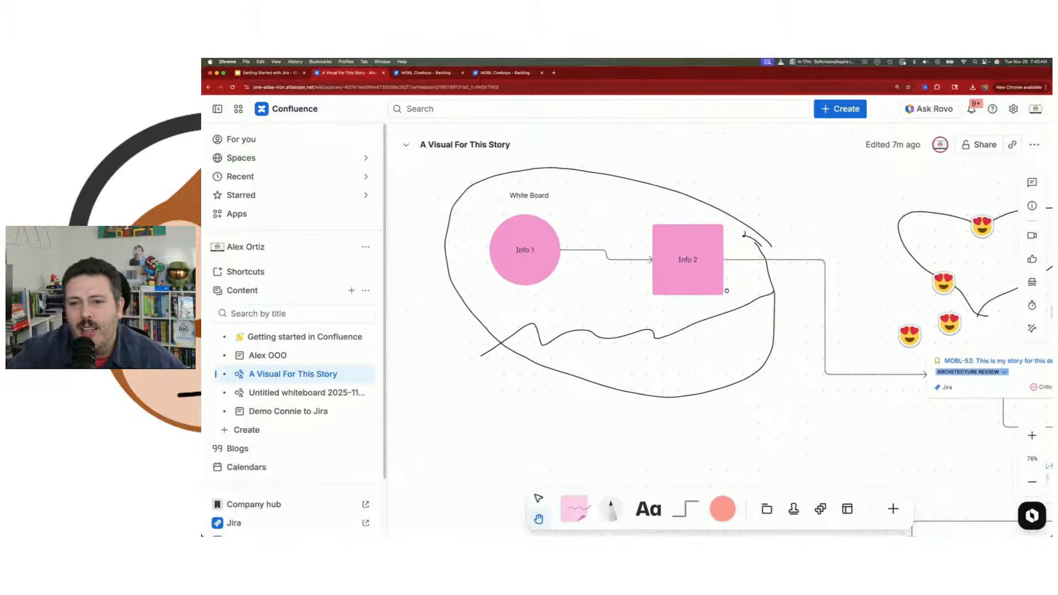
{"action": "scroll", "coordinate": [700, 270], "scroll_direction": "right", "scroll_amount": 2}
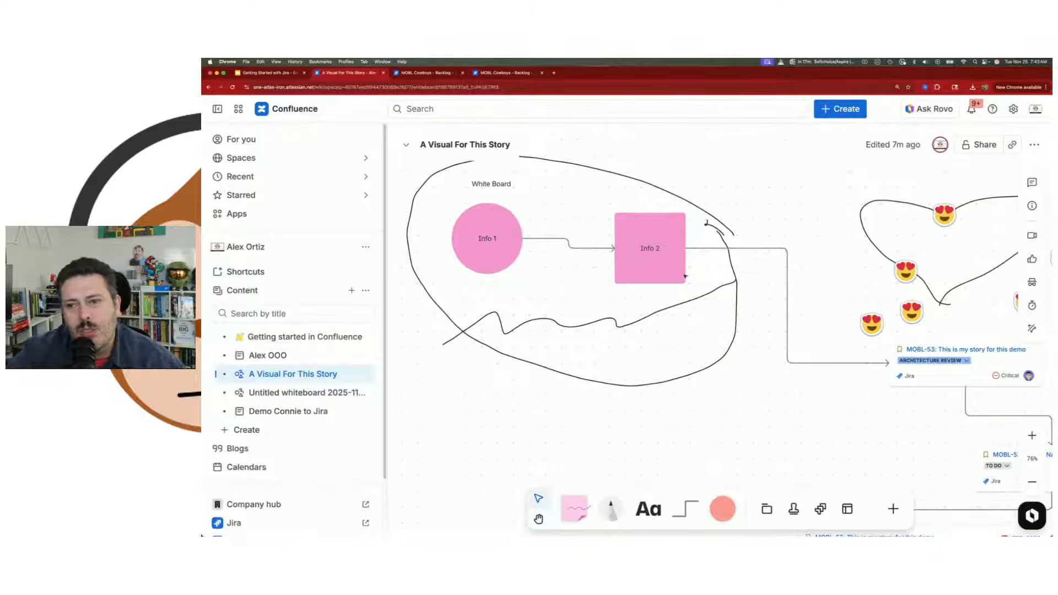
{"action": "double_click", "coordinate": [654, 248]}
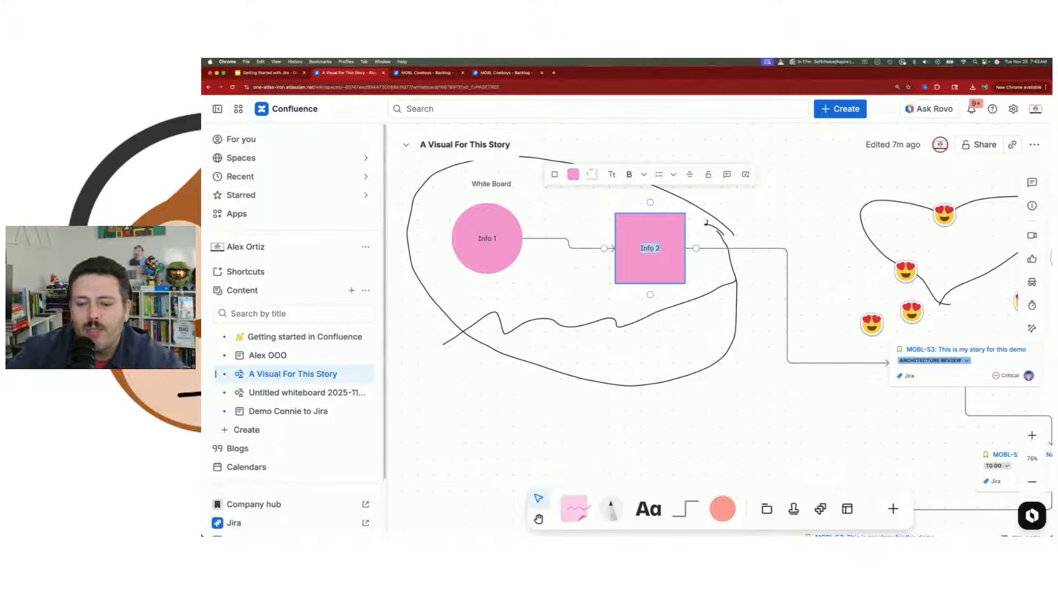
{"action": "type", "text": "Something VERY IMPO"}
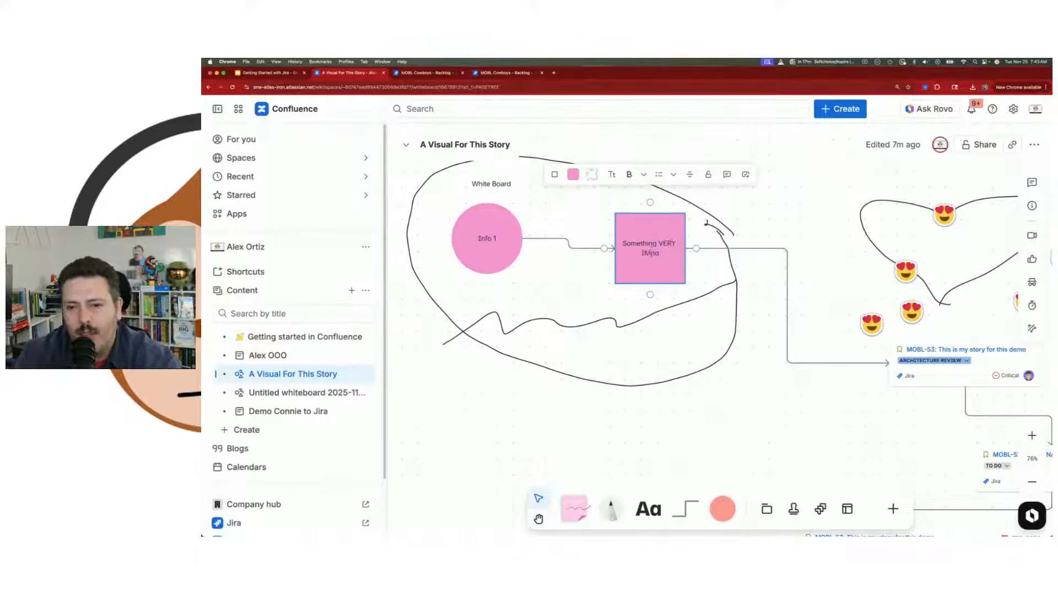
{"action": "key", "text": "BackSpace"}
{"action": "type", "text": "RT"}
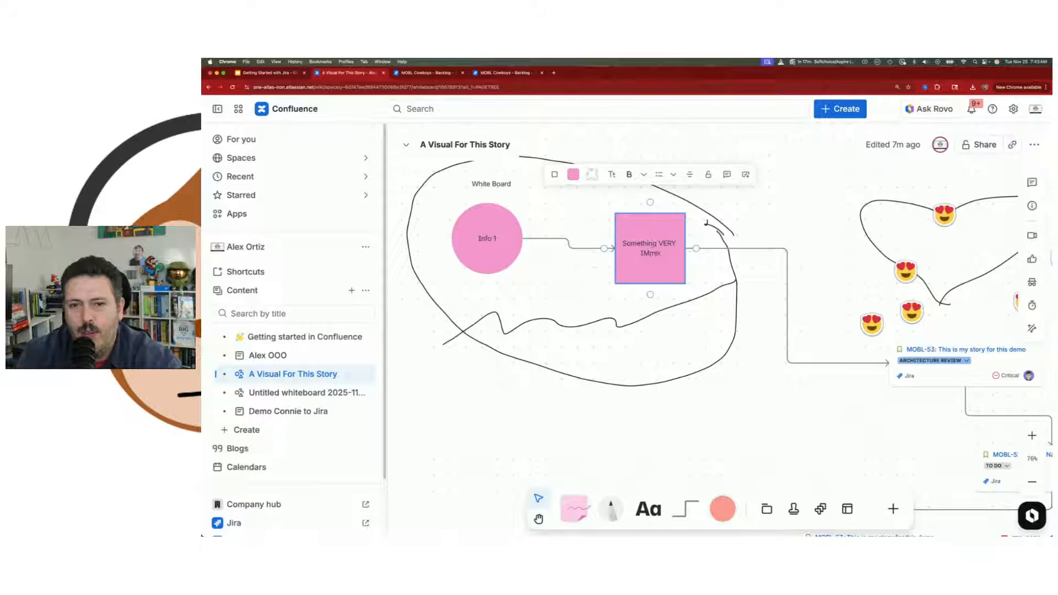
{"action": "key", "text": "BackSpace"}
{"action": "key", "text": "BackSpace"}
{"action": "key", "text": "BackSpace"}
{"action": "key", "text": "BackSpace"}
{"action": "type", "text": "mportant"}
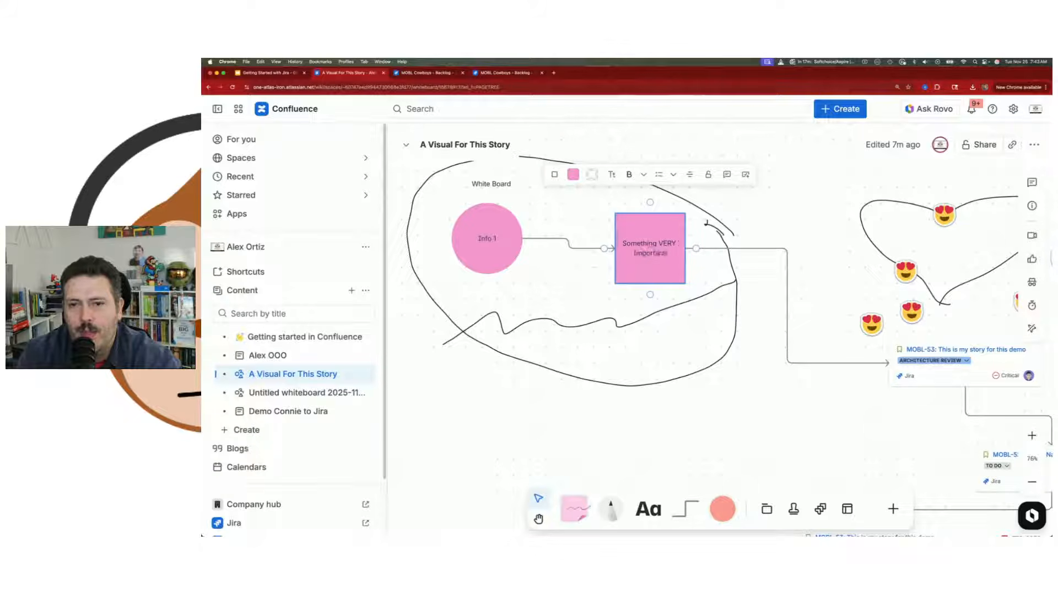
{"action": "type", "text": "!"}
{"action": "left_click", "coordinate": [681, 289]}
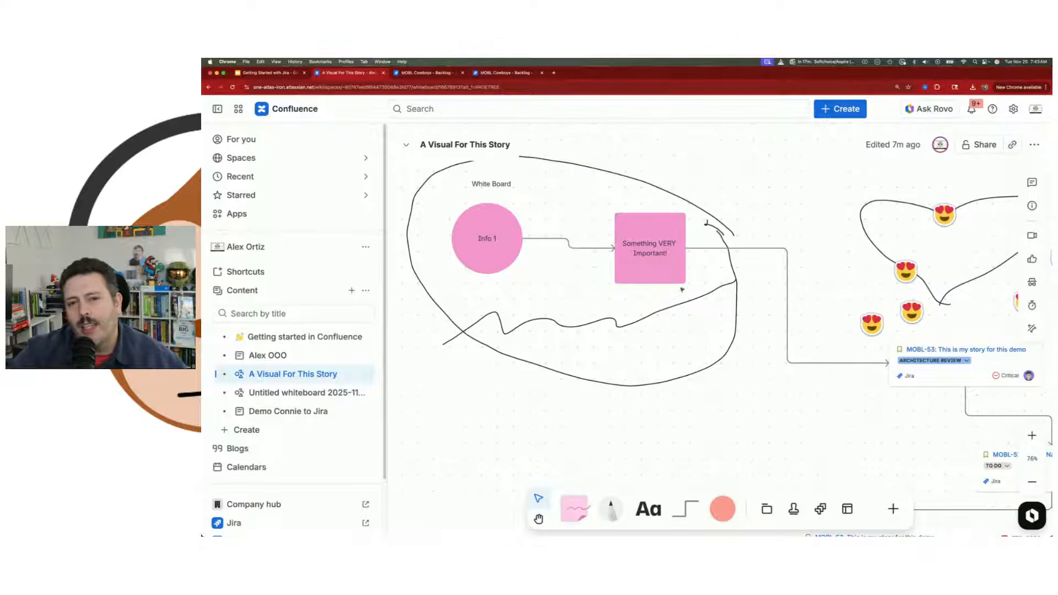
Start converting the "Something VERY Important!" square into a Jira work item and set its space to Legal Team
{"action": "scroll", "coordinate": [858, 426], "scroll_direction": "right", "scroll_amount": 2}
{"action": "scroll", "coordinate": [858, 426], "scroll_direction": "down", "scroll_amount": 2}
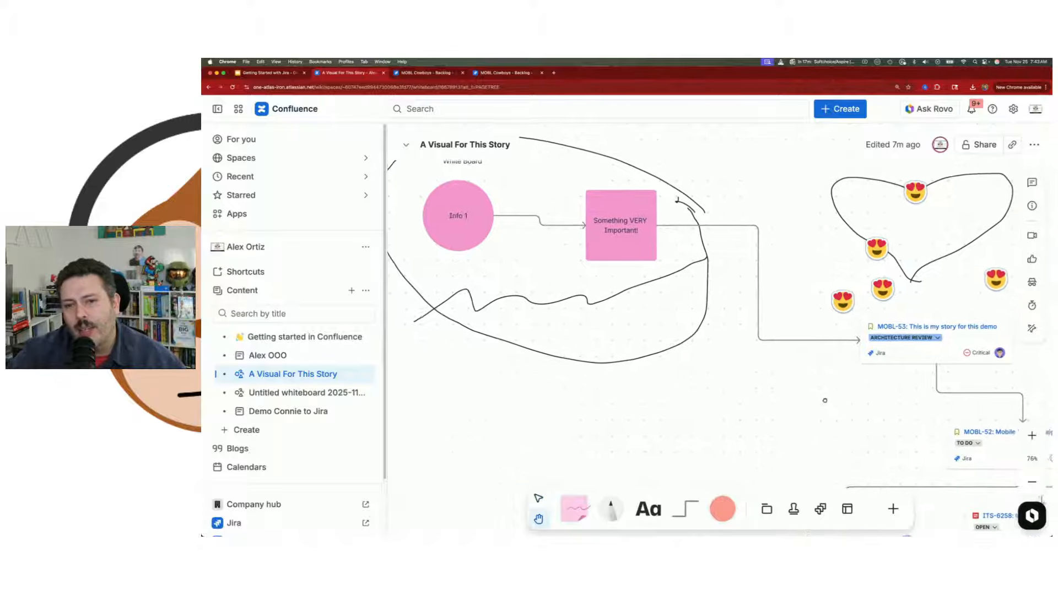
{"action": "left_click", "coordinate": [646, 224]}
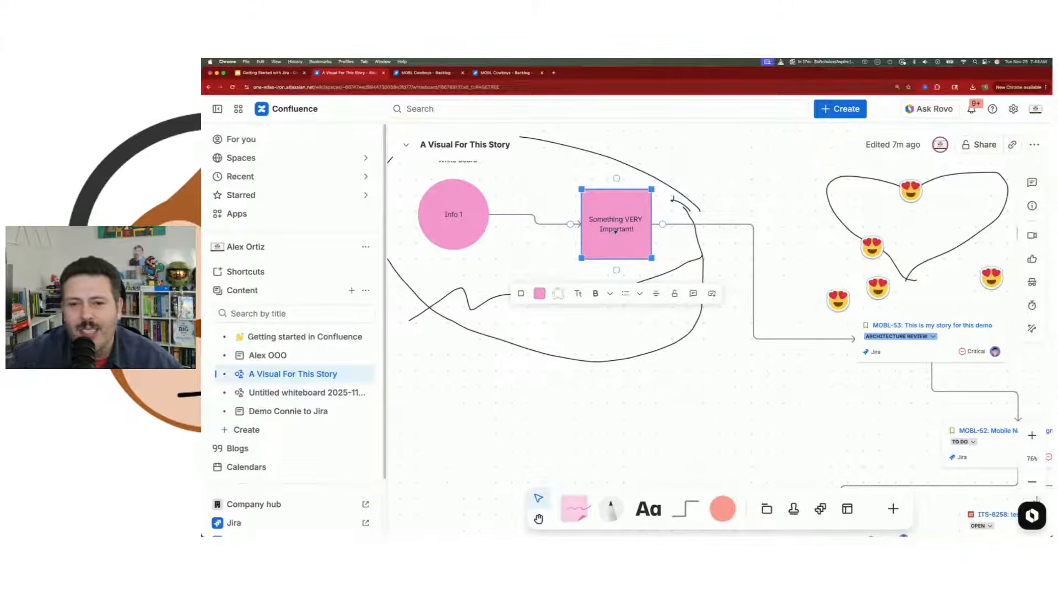
{"action": "left_click", "coordinate": [716, 299]}
{"action": "left_click", "coordinate": [748, 323]}
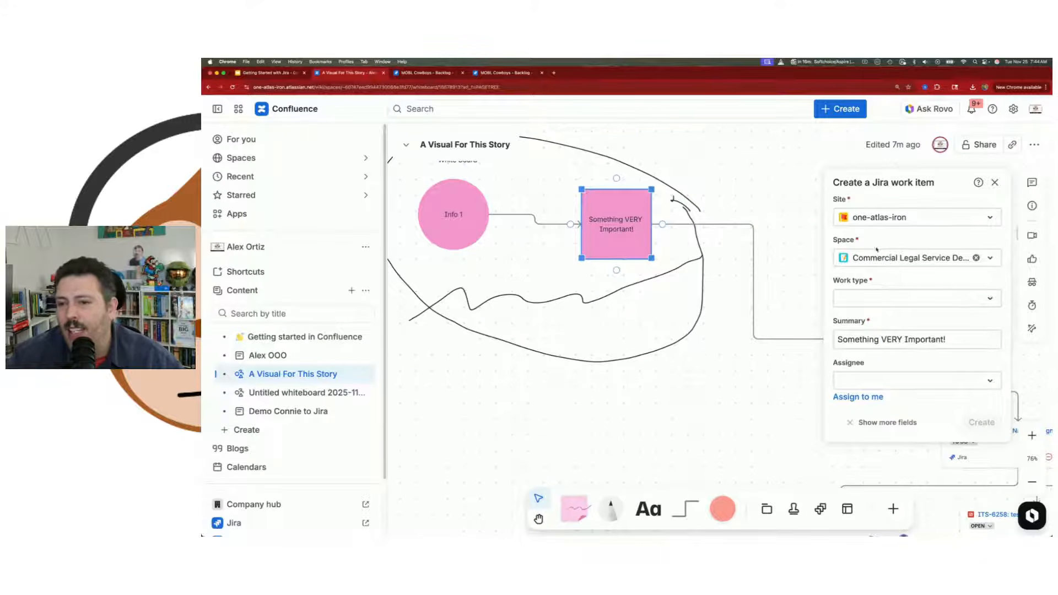
{"action": "left_click", "coordinate": [898, 259]}
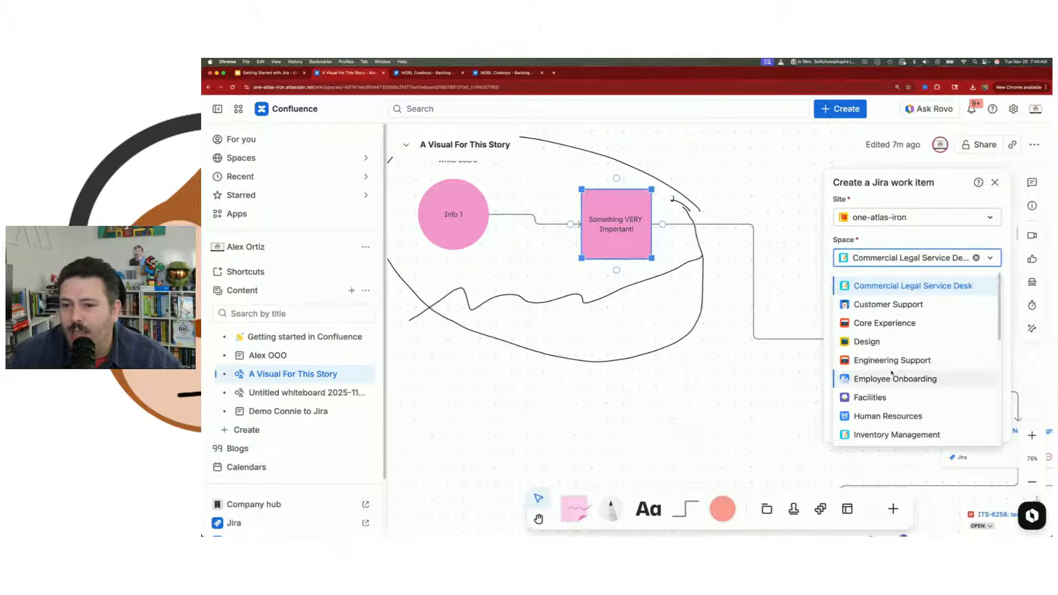
{"action": "scroll", "coordinate": [893, 374], "scroll_direction": "down", "scroll_amount": 3}
{"action": "left_click", "coordinate": [877, 355]}
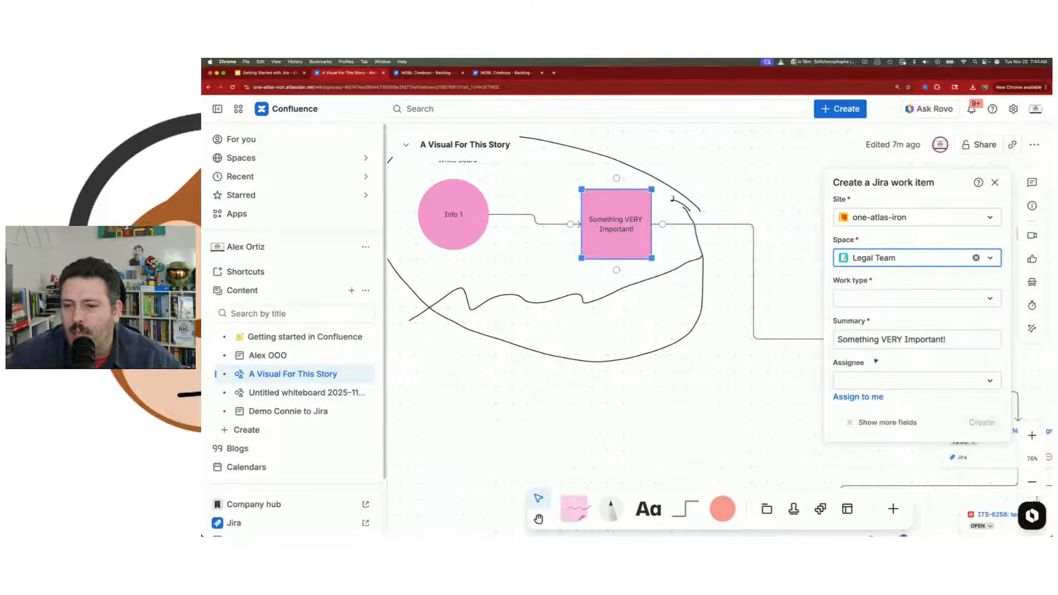
Set the work type to Task, assign the item to yourself and create the Jira work item
{"action": "left_click", "coordinate": [877, 299]}
{"action": "left_click", "coordinate": [876, 326]}
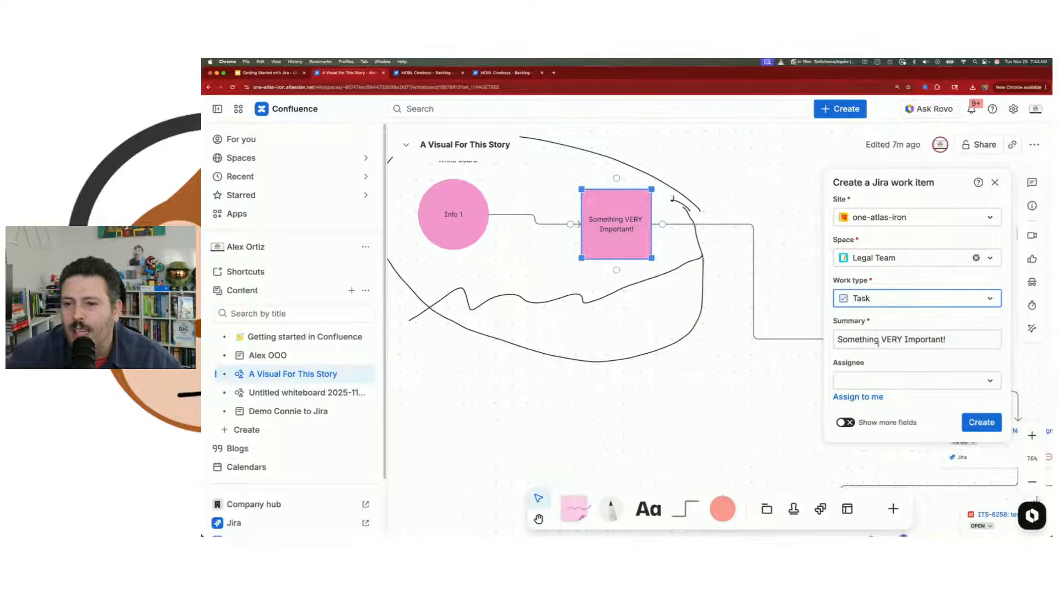
{"action": "left_click", "coordinate": [858, 396]}
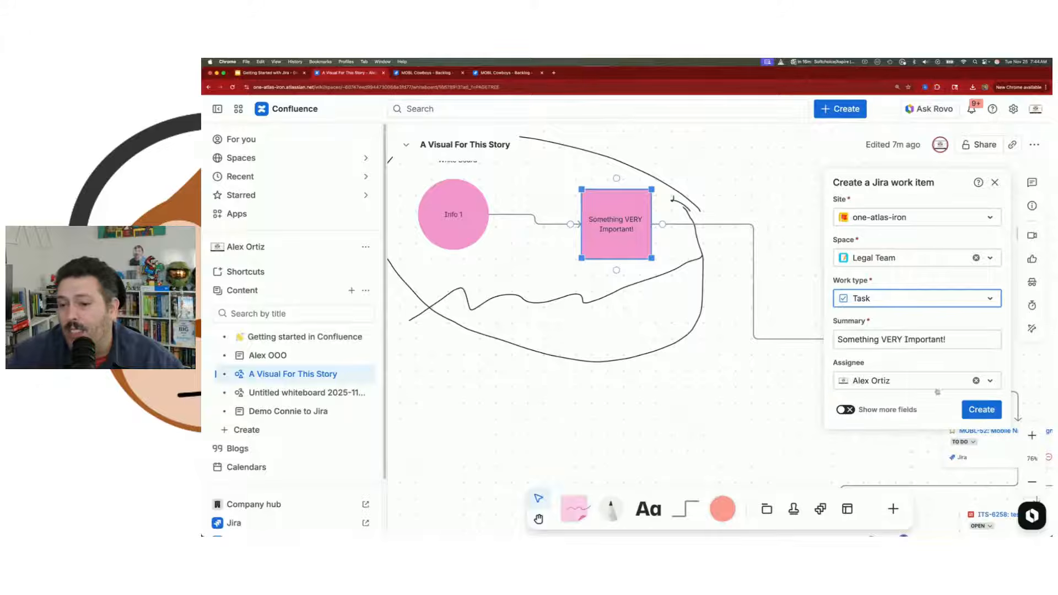
{"action": "left_click", "coordinate": [982, 409]}
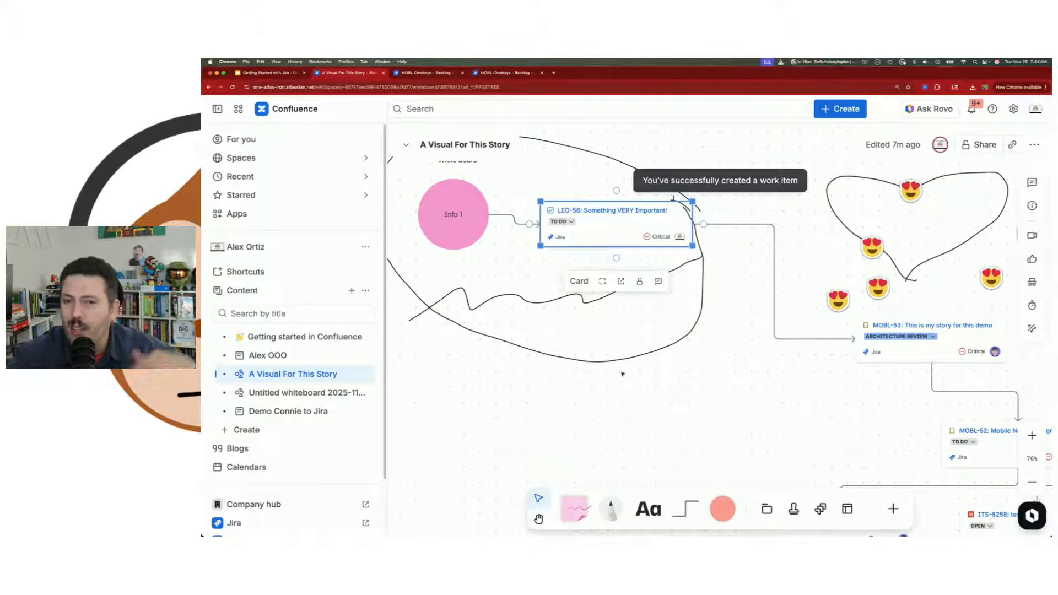
Open the newly created LEO-56 work item in Jira, check its details and return to the whiteboard
{"action": "left_click", "coordinate": [593, 212]}
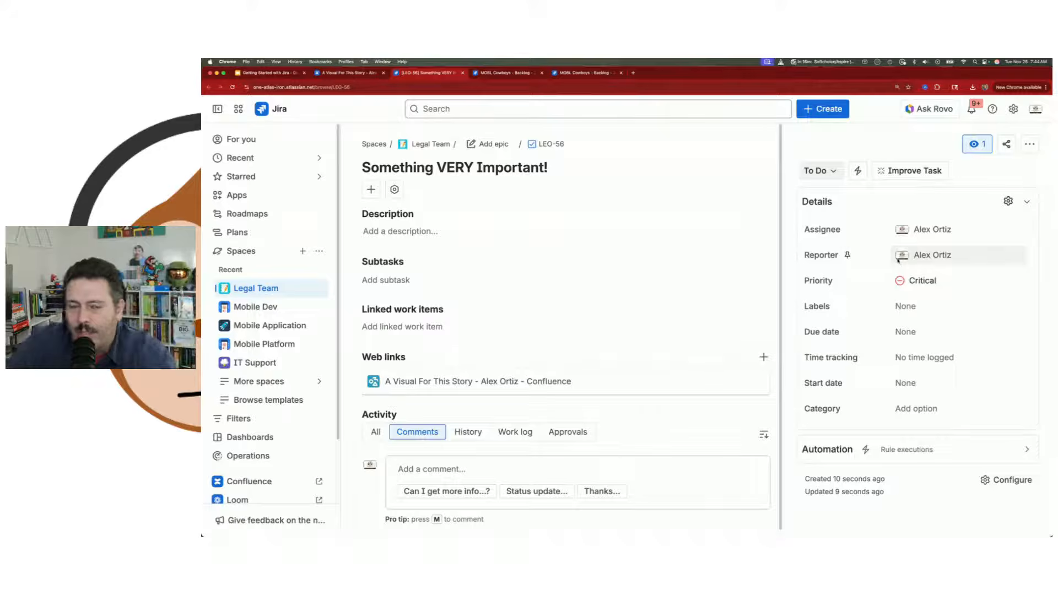
{"action": "mouse_move", "coordinate": [899, 261]}
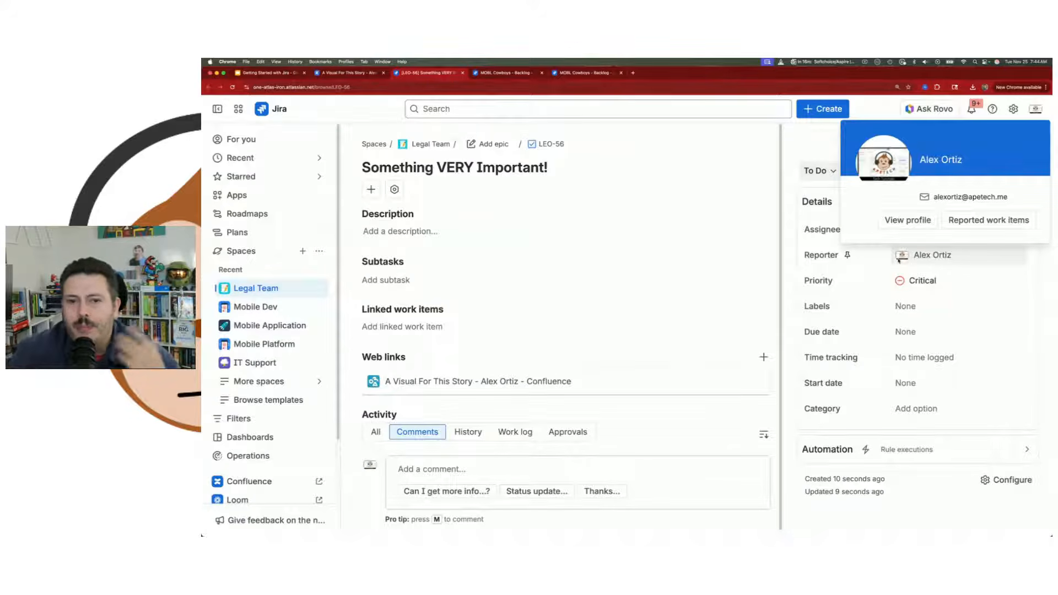
{"action": "left_click", "coordinate": [360, 74]}
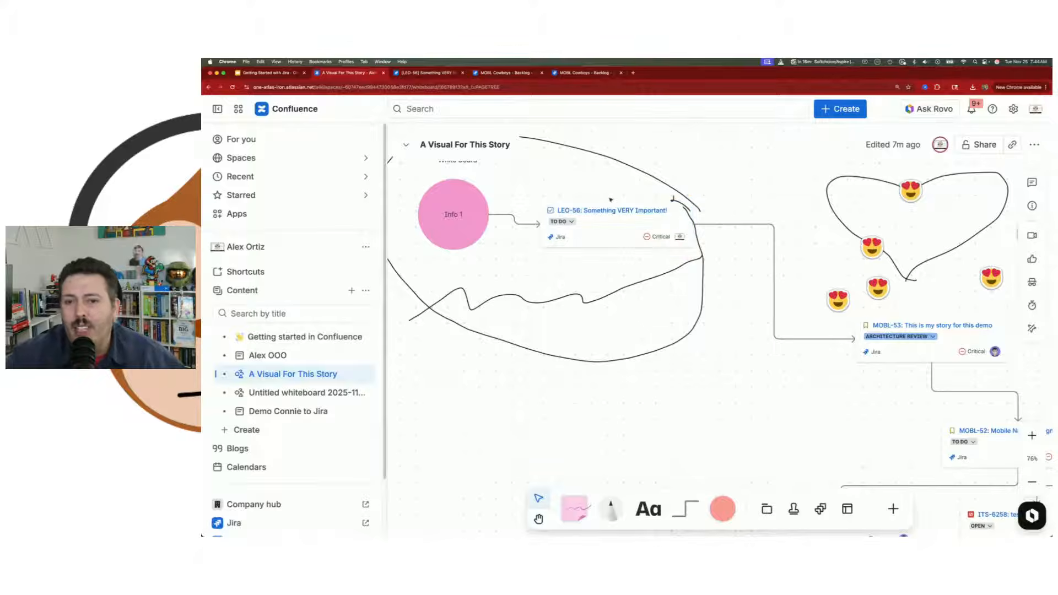
Move the LEO-56 card slightly closer to the Info 1 circle and bring up the available shapes
{"action": "left_click_drag", "start_coordinate": [611, 212], "coordinate": [584, 207]}
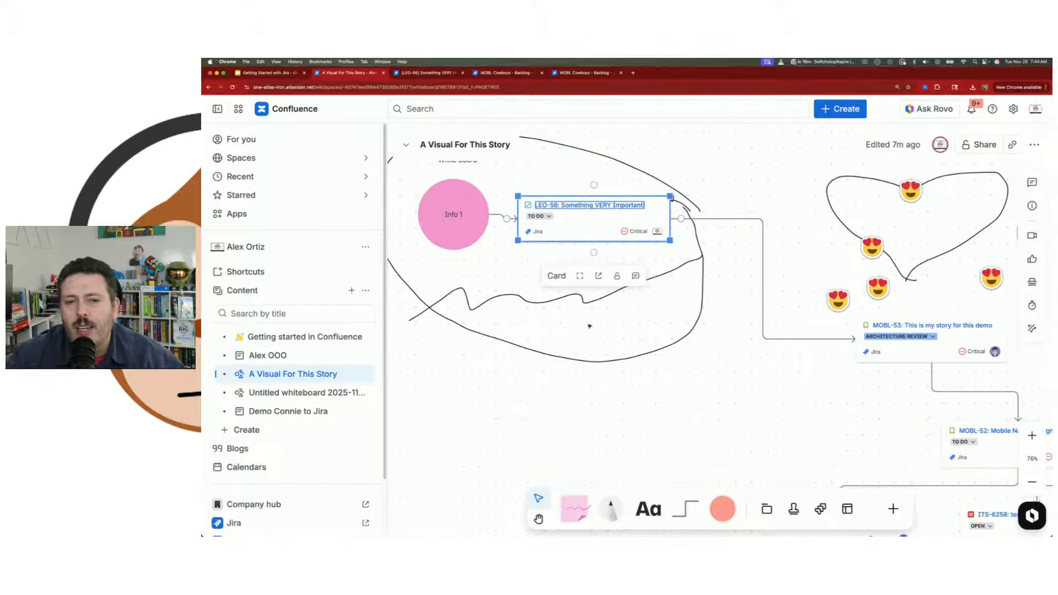
{"action": "left_click_drag", "start_coordinate": [614, 345], "coordinate": [673, 361]}
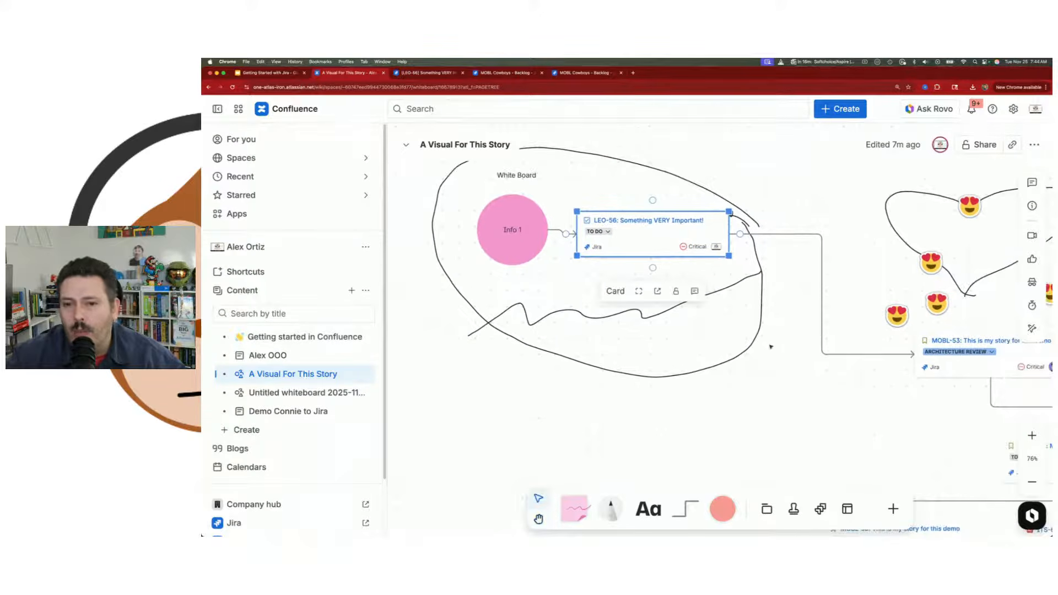
{"action": "scroll", "coordinate": [770, 346], "scroll_direction": "down", "scroll_amount": 5}
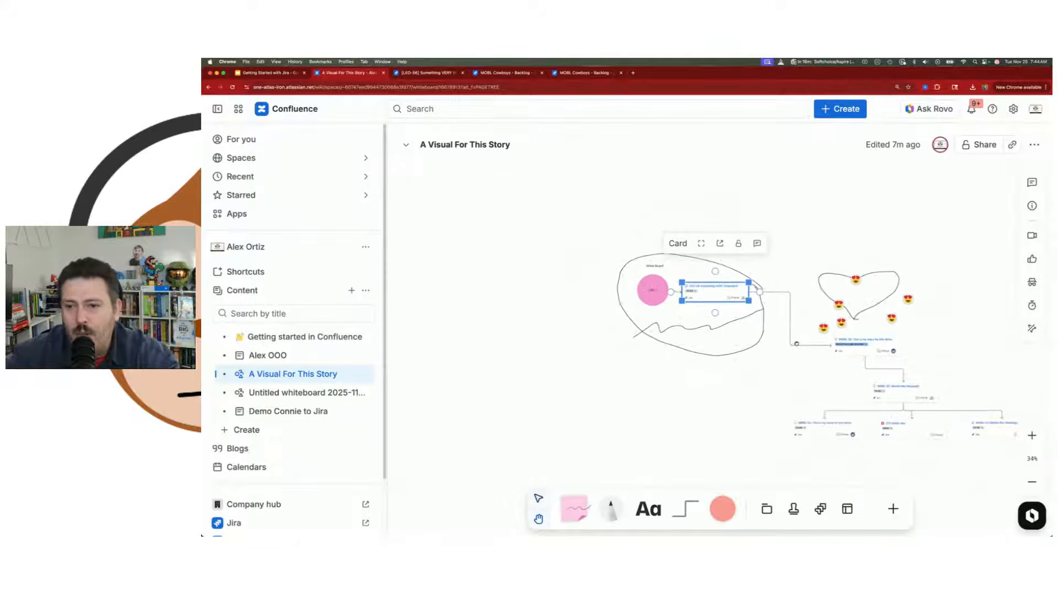
{"action": "left_click_drag", "start_coordinate": [796, 344], "coordinate": [703, 293]}
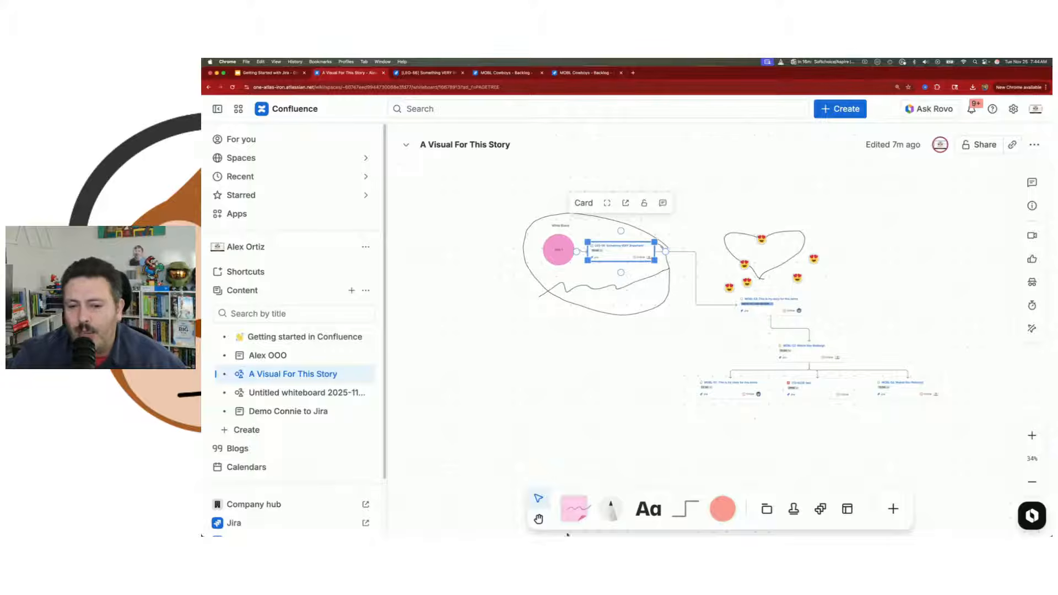
{"action": "left_click", "coordinate": [723, 509]}
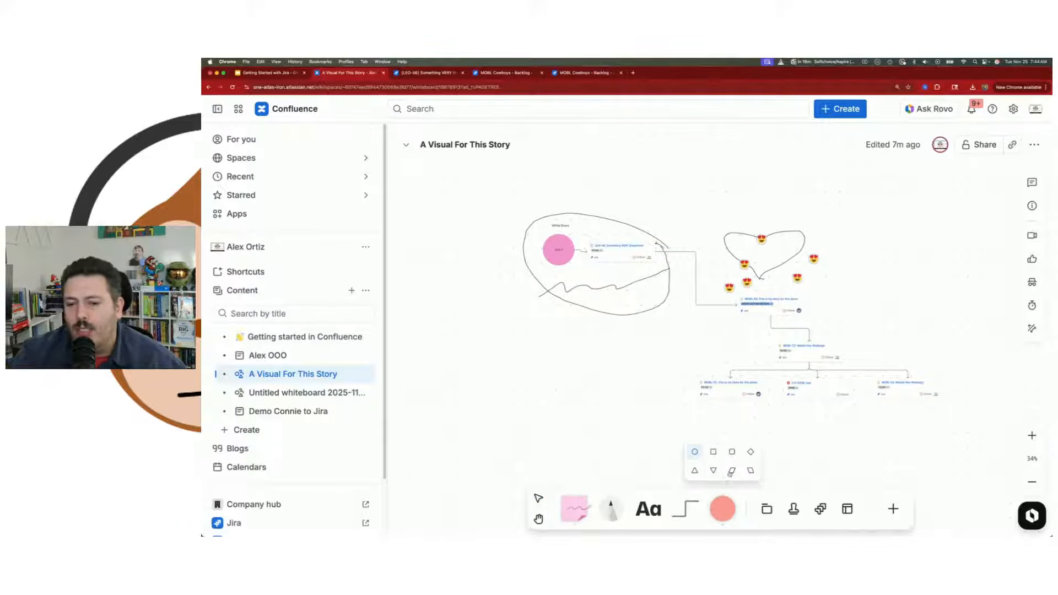
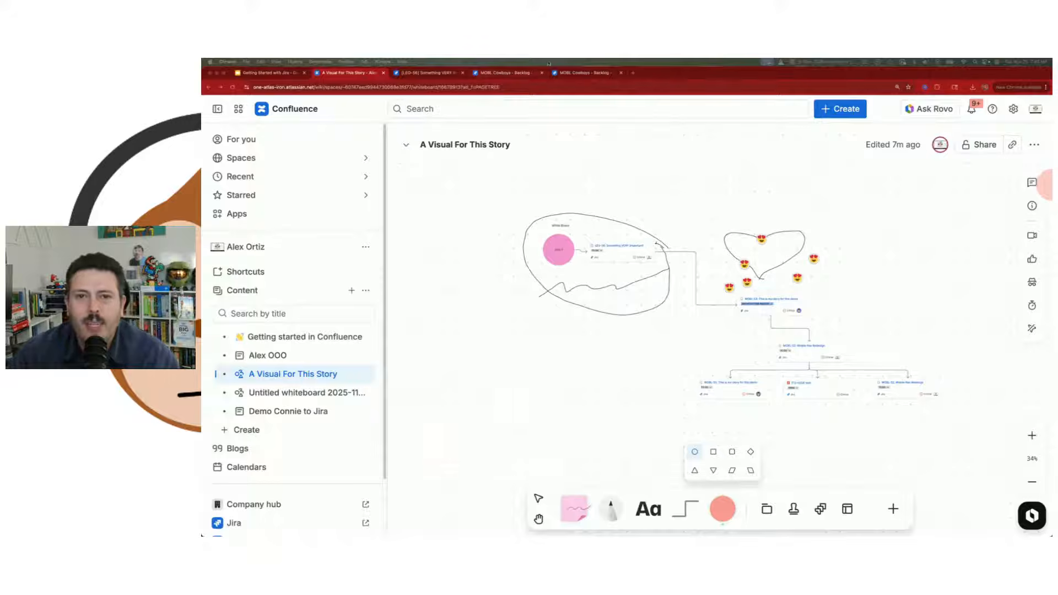
Switch to the Google Slides presentation, review the list of learning topics and advance to the Exclusive Offers slide
{"action": "left_click", "coordinate": [269, 73]}
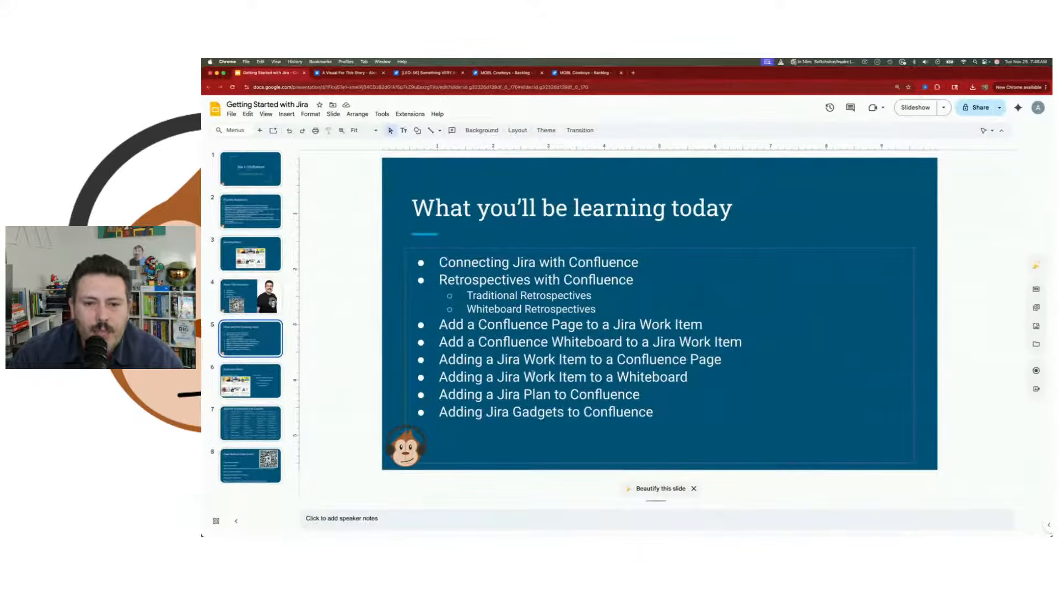
{"action": "left_click", "coordinate": [543, 371]}
{"action": "left_click_drag", "start_coordinate": [485, 376], "coordinate": [615, 412]}
{"action": "left_click", "coordinate": [629, 395]}
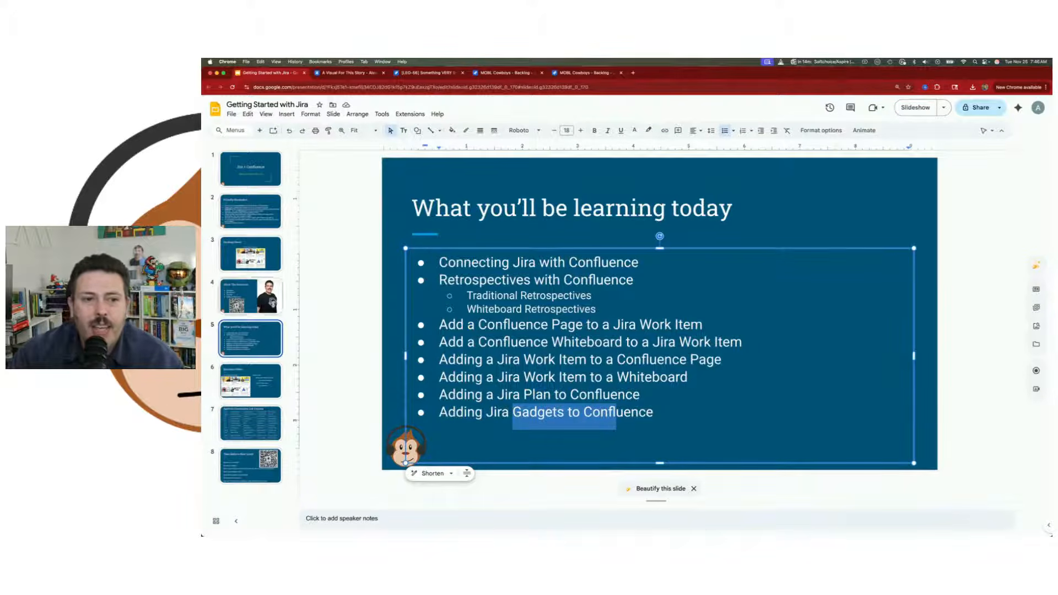
{"action": "key", "text": "Page_Down"}
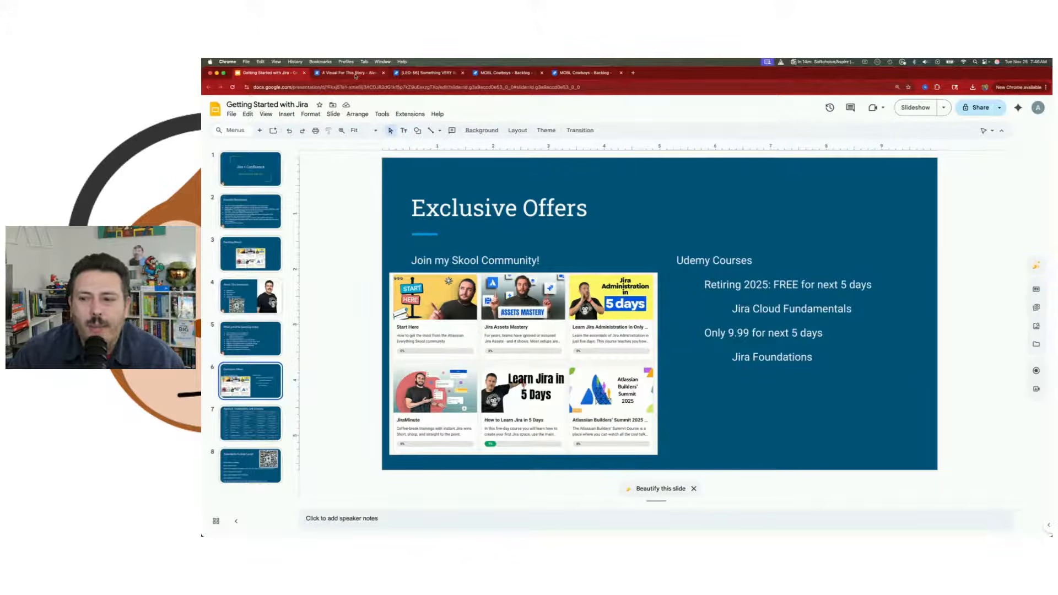
Return to Confluence, open the Demo Connie to Jira page for editing and look over the embedded MOBL-53 work item
{"action": "left_click", "coordinate": [356, 76]}
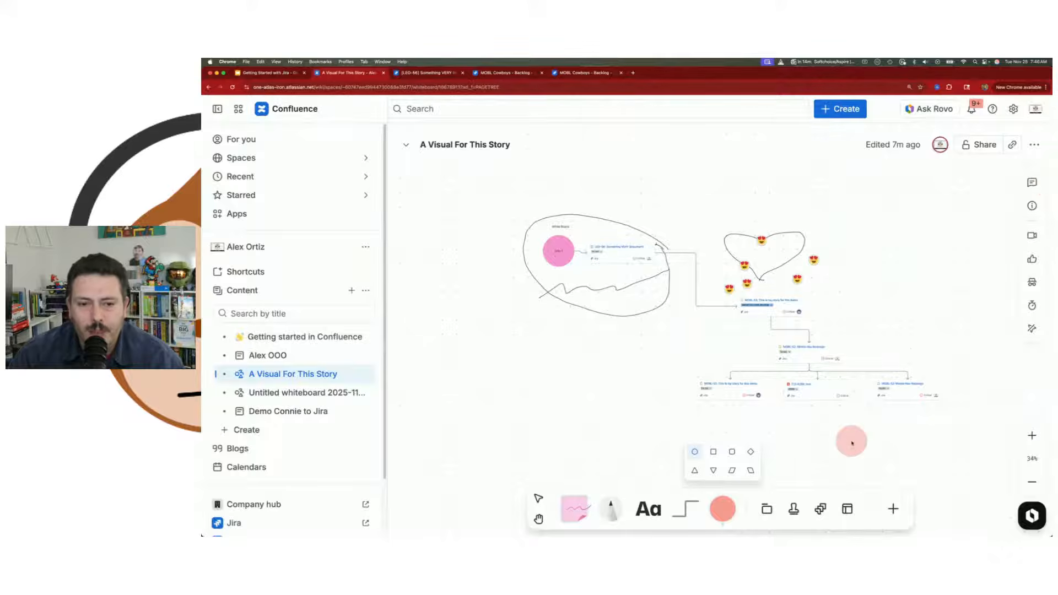
{"action": "left_click", "coordinate": [271, 413]}
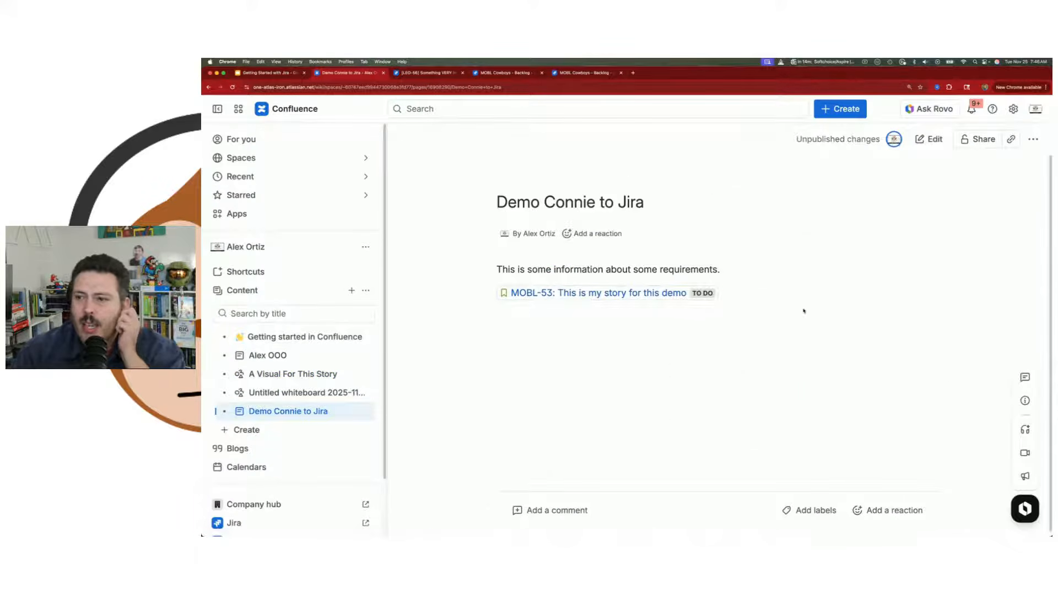
{"action": "left_click", "coordinate": [929, 139]}
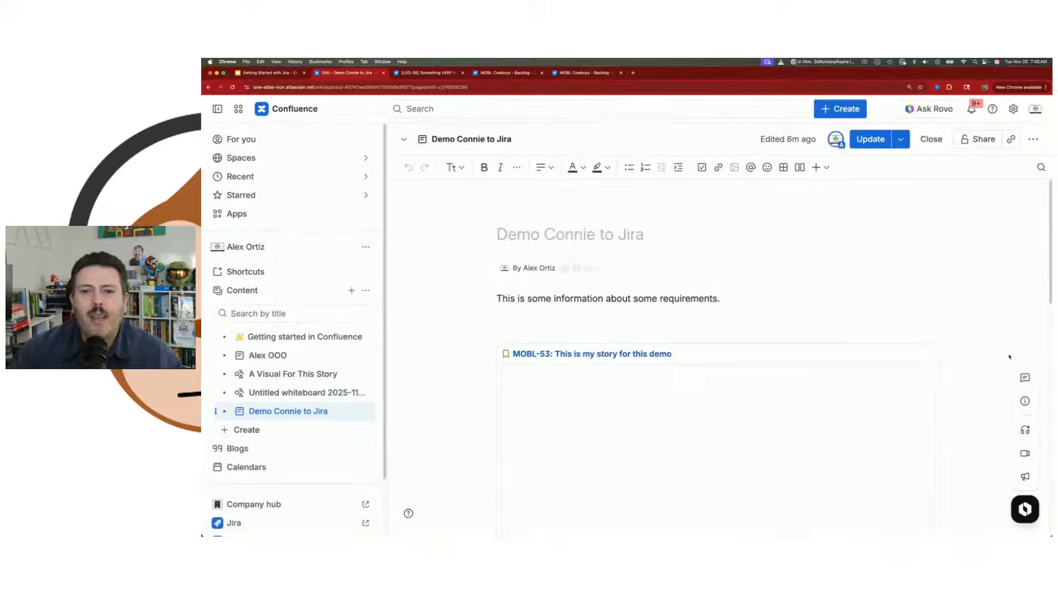
{"action": "scroll", "coordinate": [1010, 358], "scroll_direction": "down", "scroll_amount": 3}
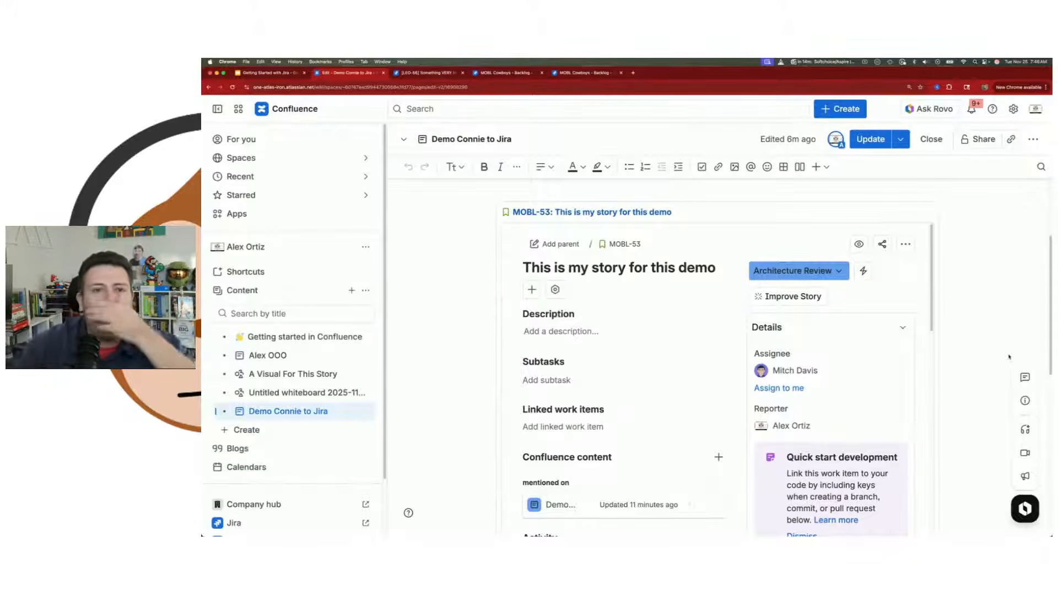
{"action": "scroll", "coordinate": [970, 333], "scroll_direction": "up", "scroll_amount": 3}
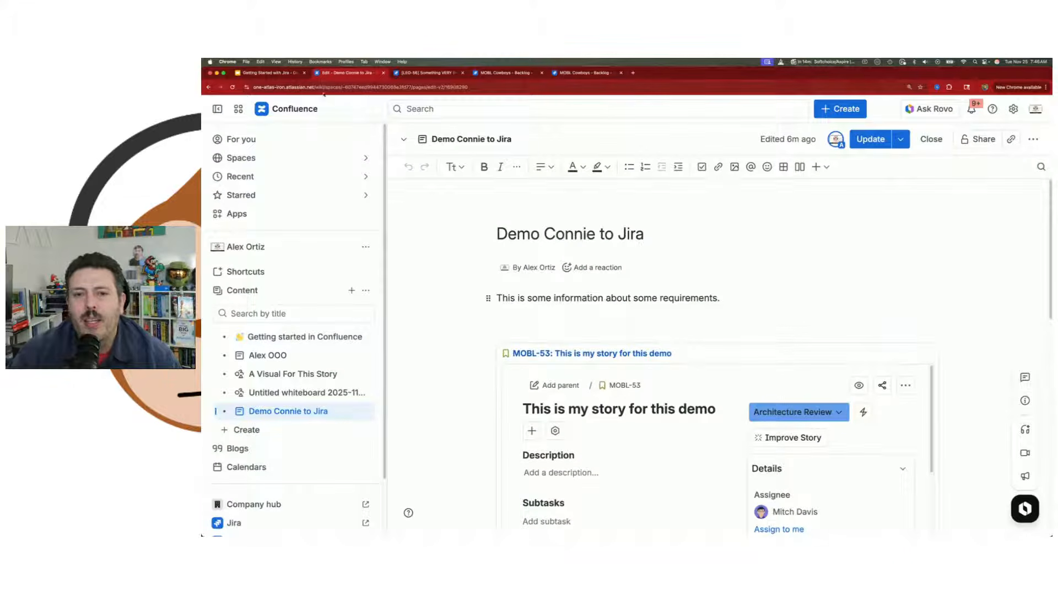
Switch to Jira, open the Marketing Roadmap plan from the list of all plans and skip the welcome tour
{"action": "left_click", "coordinate": [436, 73]}
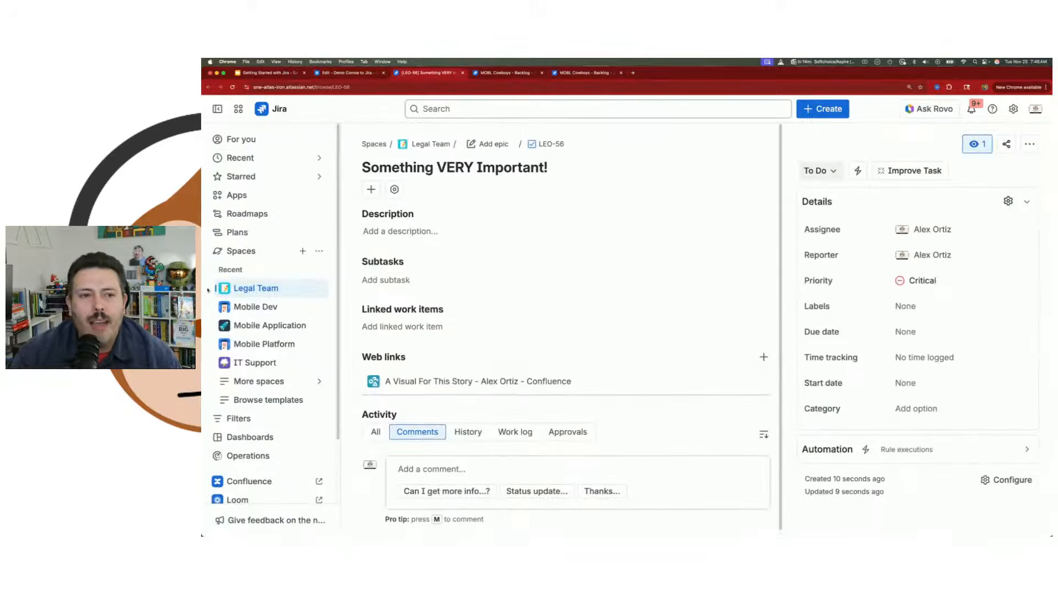
{"action": "left_click", "coordinate": [234, 232]}
{"action": "left_click", "coordinate": [259, 275]}
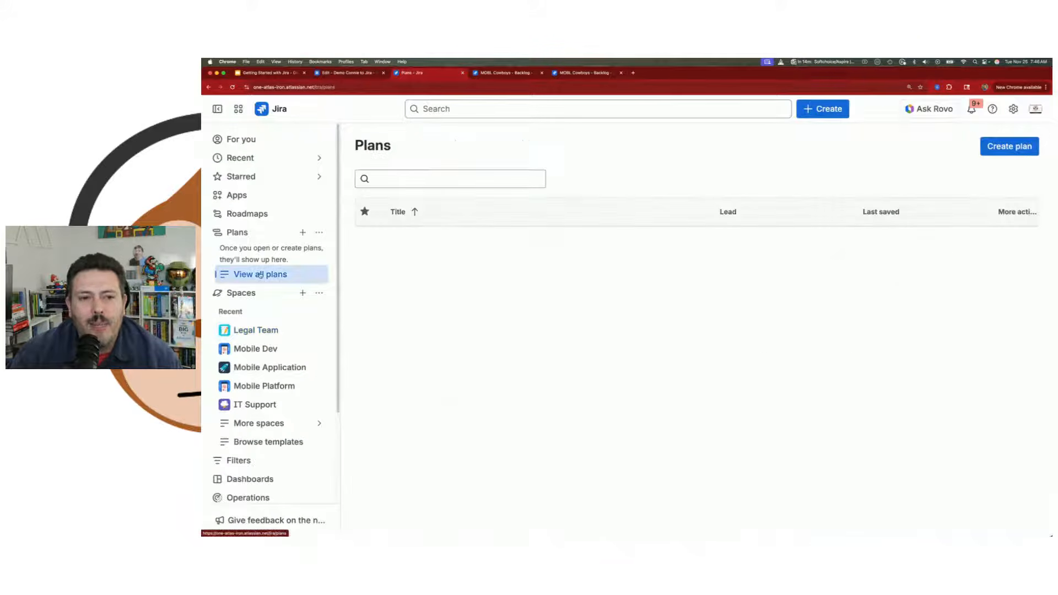
{"action": "left_click", "coordinate": [460, 265]}
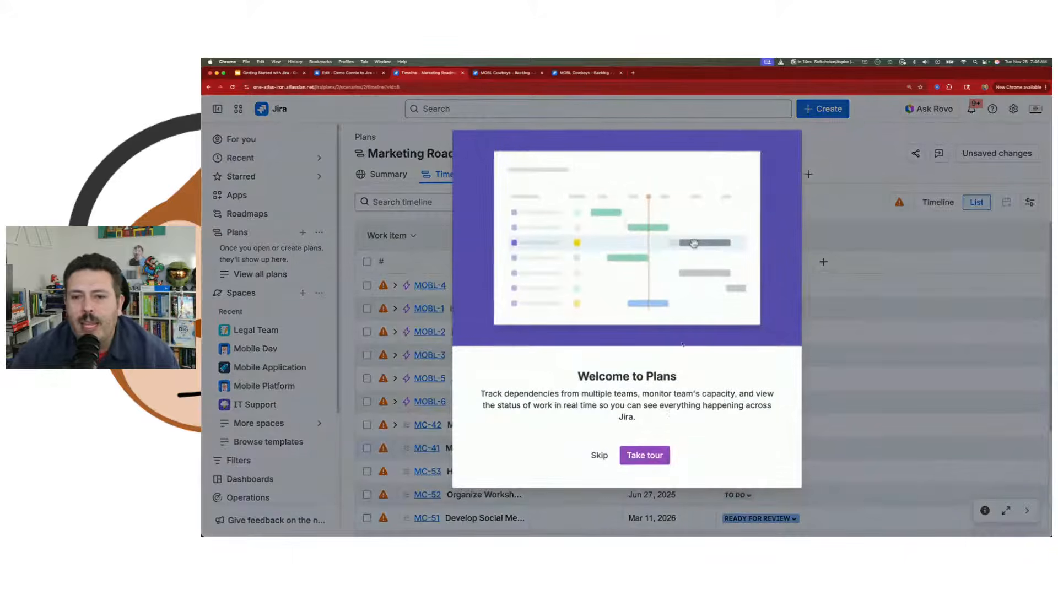
{"action": "left_click", "coordinate": [600, 455]}
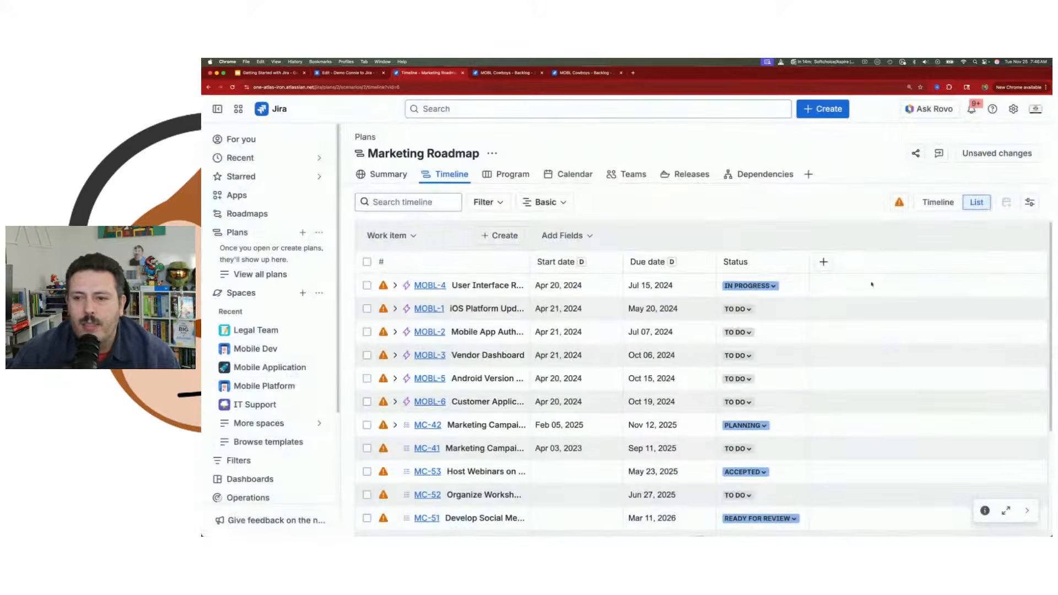
Review the Marketing Roadmap timeline's export and iFrame sharing options, and copy the timeline's share link
{"action": "left_click", "coordinate": [915, 154]}
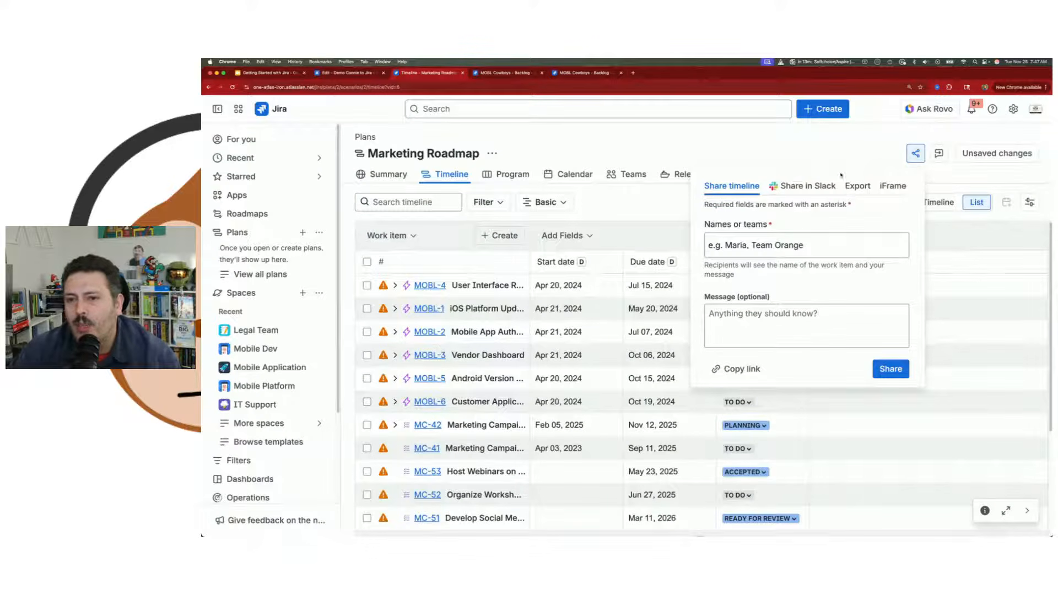
{"action": "left_click", "coordinate": [857, 186]}
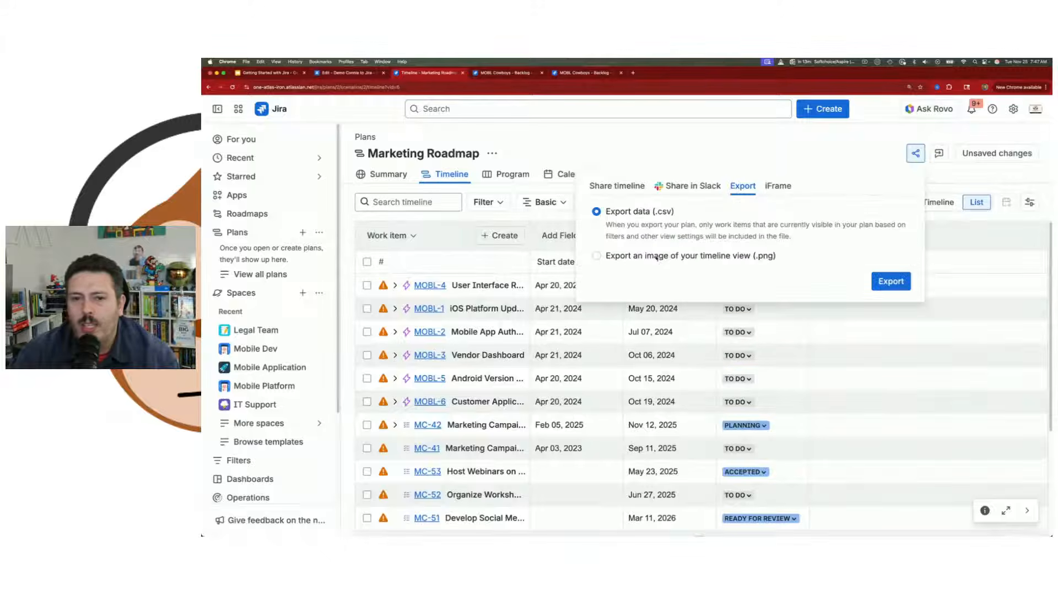
{"action": "left_click", "coordinate": [777, 186]}
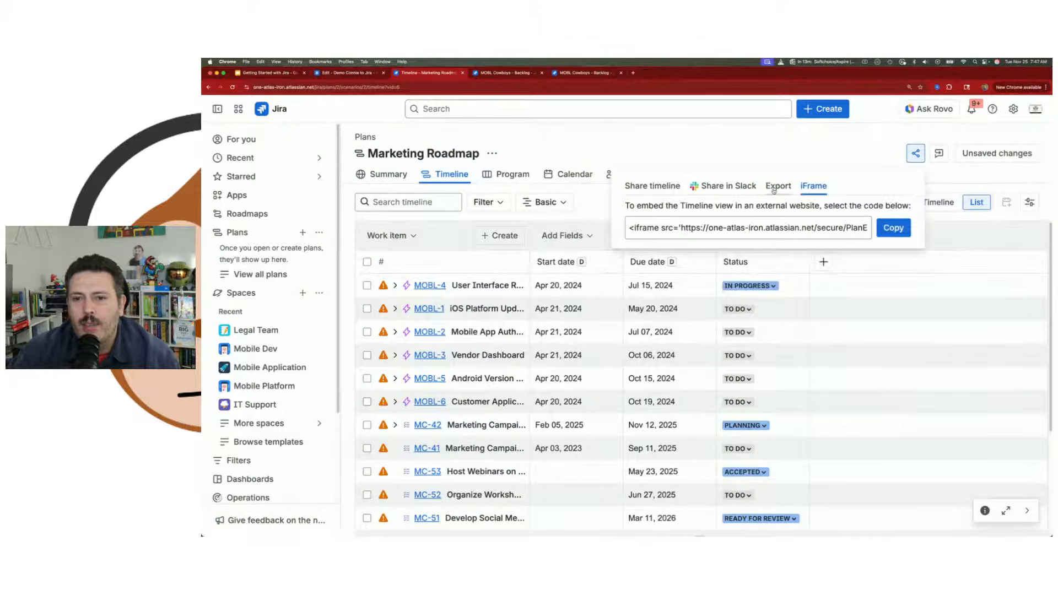
{"action": "left_click", "coordinate": [658, 187]}
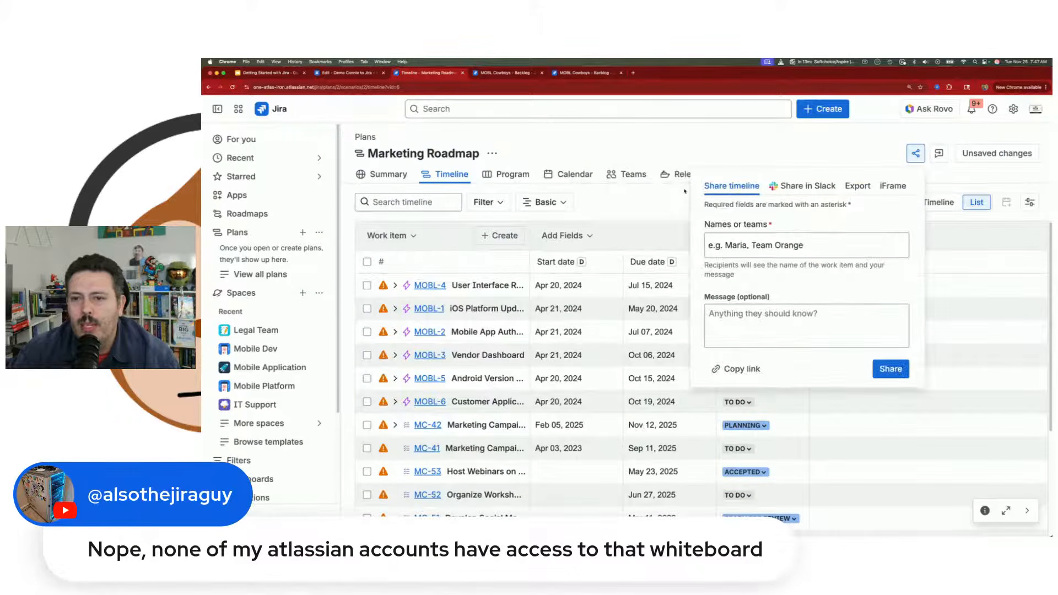
{"action": "left_click", "coordinate": [741, 370]}
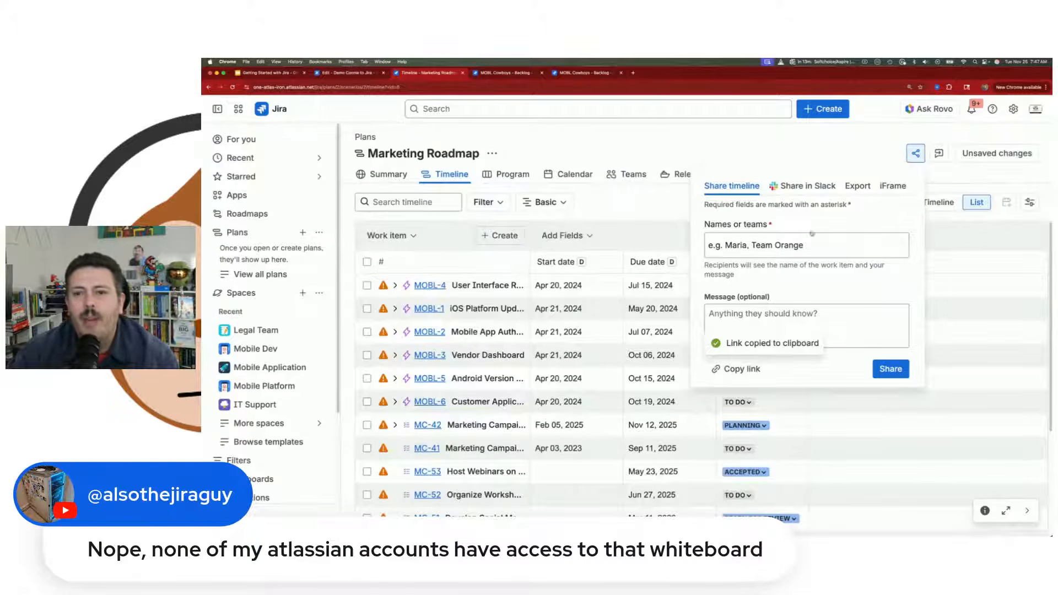
Embed the Marketing Roadmap timeline on the Confluence page Demo Connie to Jira, between the requirements sentence and MOBL-53, using the copied link
{"action": "left_click", "coordinate": [334, 73]}
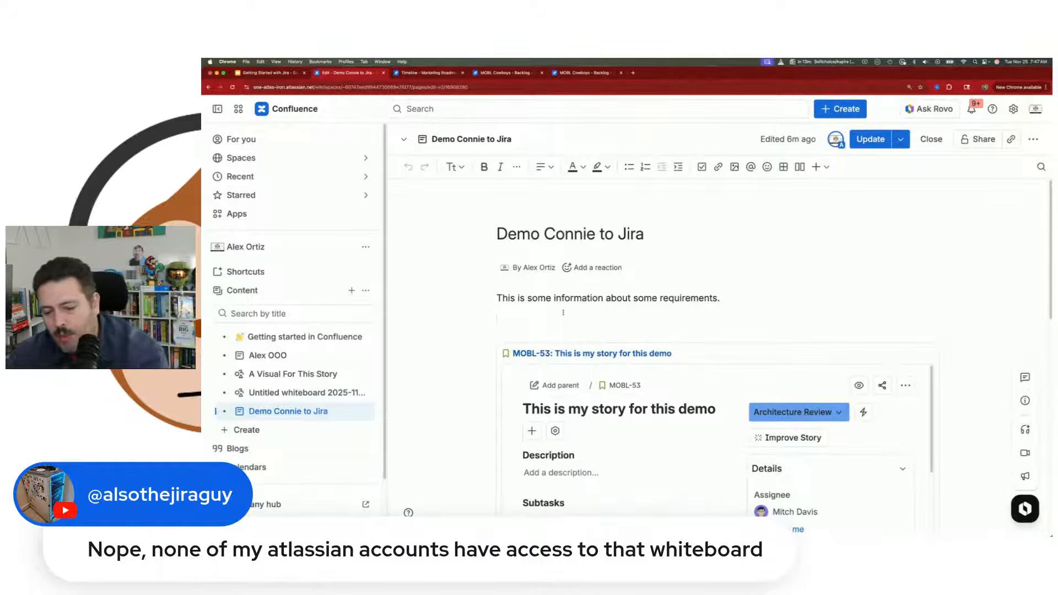
{"action": "key", "text": "super+v"}
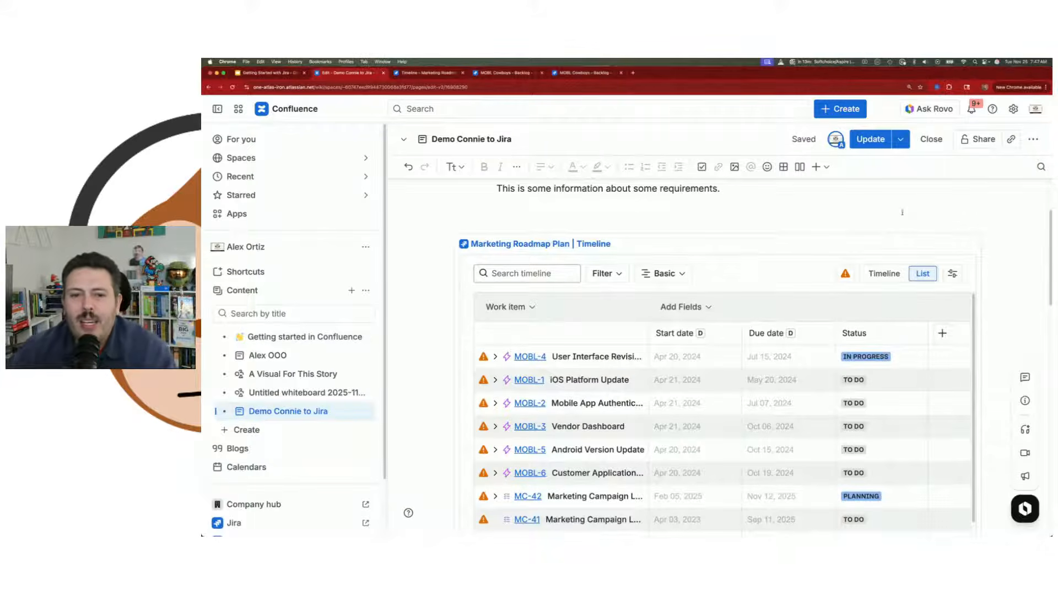
{"action": "scroll", "coordinate": [661, 309], "scroll_direction": "down", "scroll_amount": 2}
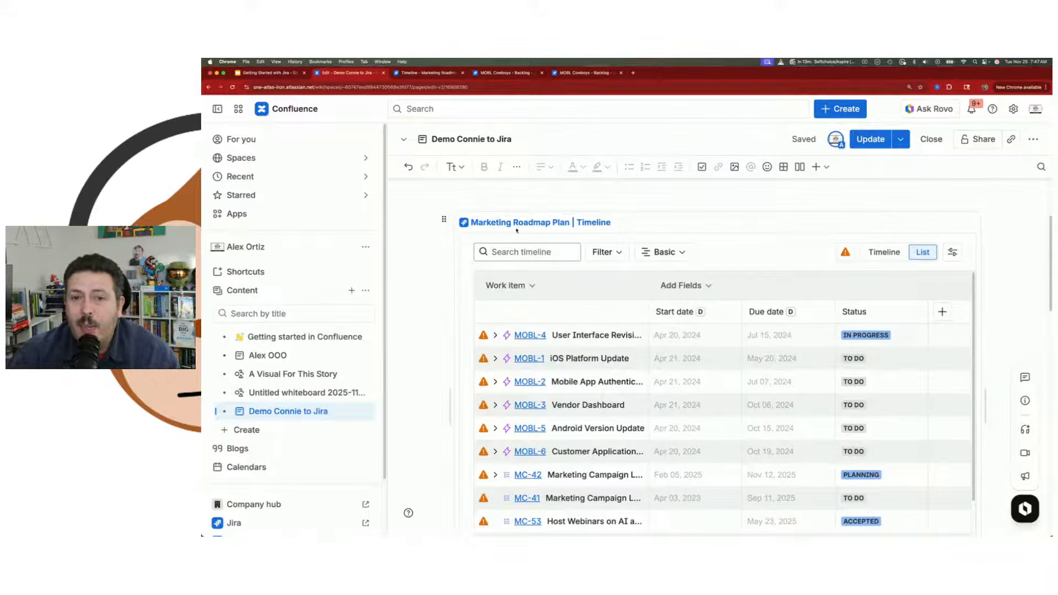
Return to the Marketing Roadmap plan in Jira and expand the MOBL-4 and MOBL-1 epics to view their child items
{"action": "left_click", "coordinate": [435, 72]}
{"action": "left_click", "coordinate": [394, 286]}
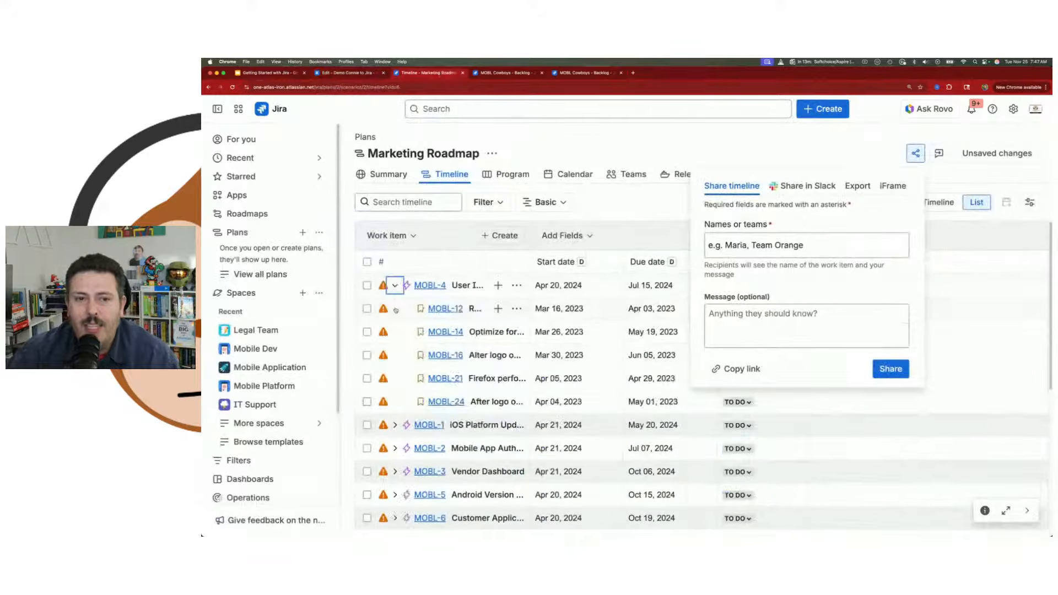
{"action": "left_click", "coordinate": [394, 425]}
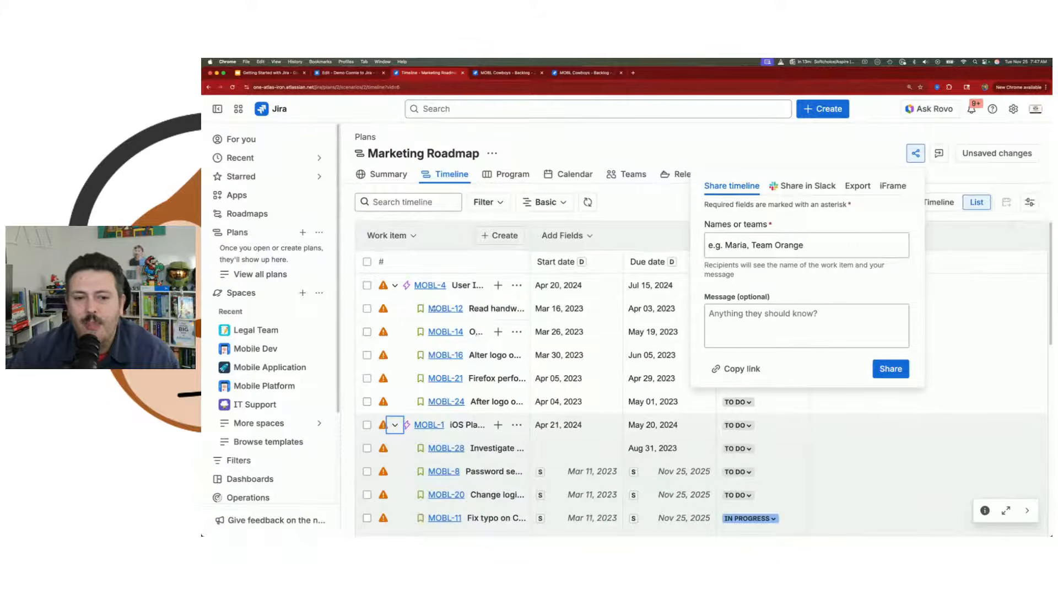
Back on the Confluence page, expand the MOBL-4 and MOBL-1 epics in the embedded plan and look over their child items
{"action": "left_click", "coordinate": [349, 74]}
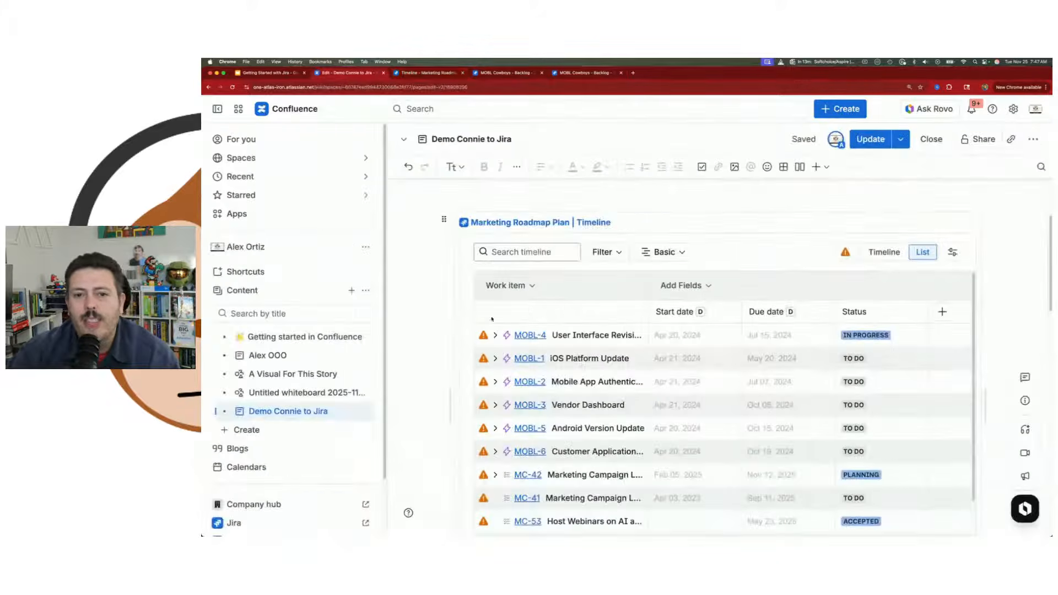
{"action": "left_click", "coordinate": [495, 335]}
{"action": "scroll", "coordinate": [495, 358], "scroll_direction": "down", "scroll_amount": 3}
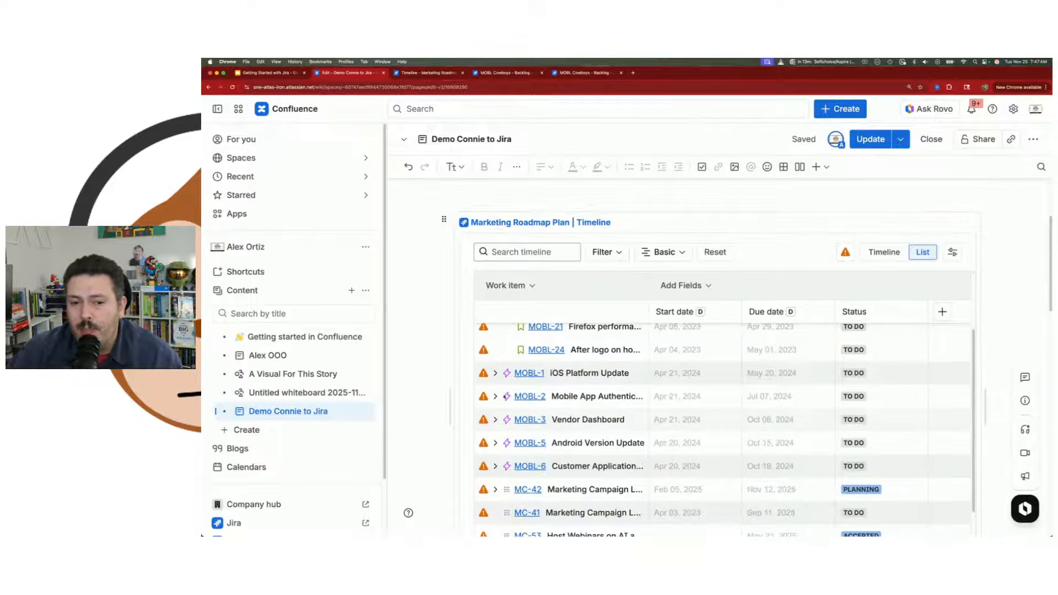
{"action": "left_click", "coordinate": [495, 373]}
{"action": "scroll", "coordinate": [495, 373], "scroll_direction": "up", "scroll_amount": 2}
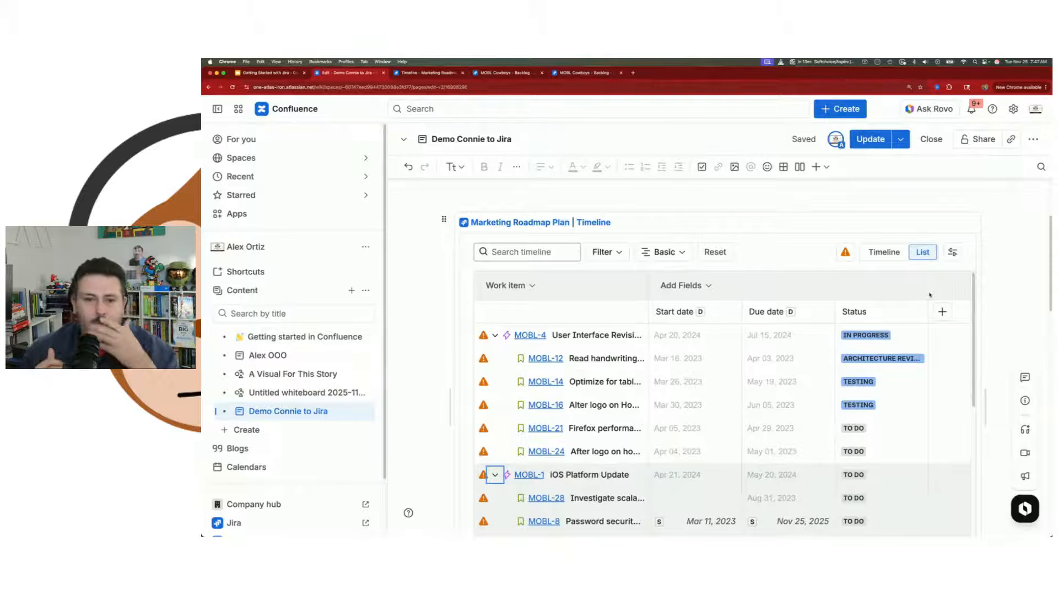
{"action": "scroll", "coordinate": [552, 248], "scroll_direction": "up", "scroll_amount": 3}
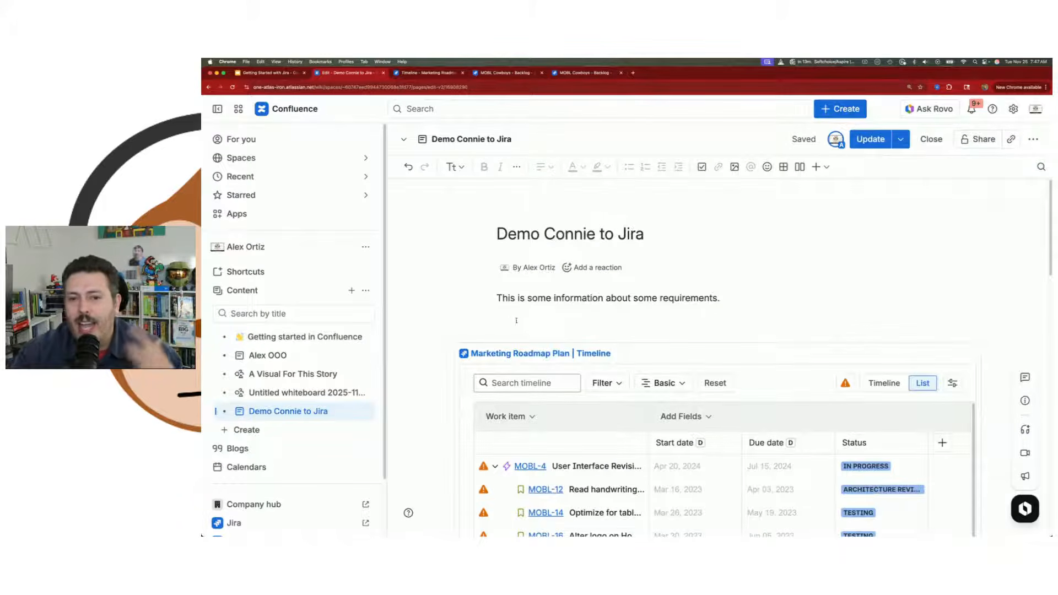
Switch the embedded Marketing Roadmap plan to the Timeline view and look through its work items down to MOBL-53
{"action": "left_click", "coordinate": [512, 324]}
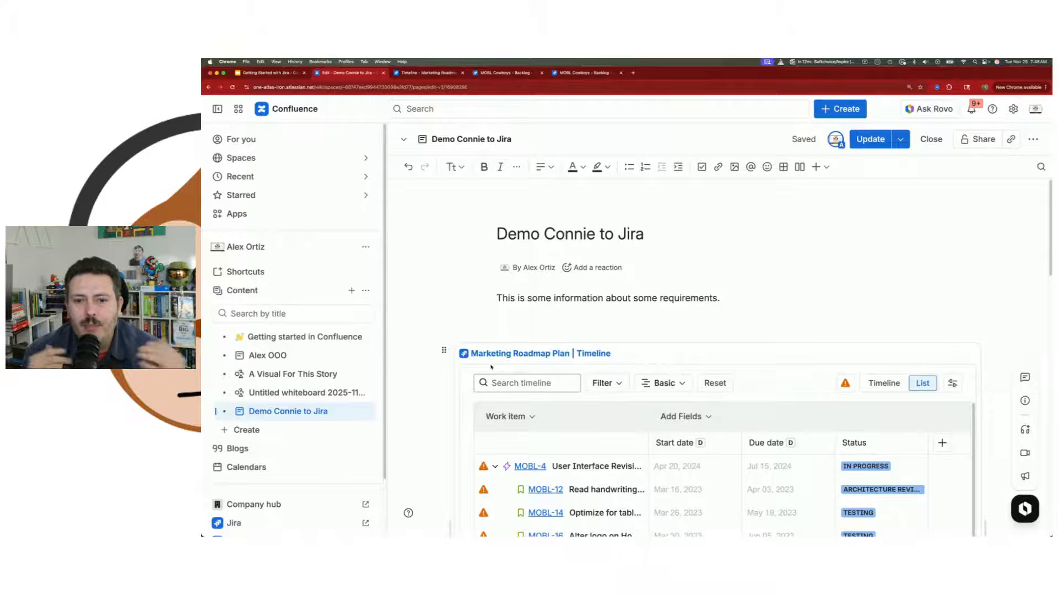
{"action": "scroll", "coordinate": [609, 352], "scroll_direction": "down", "scroll_amount": 10}
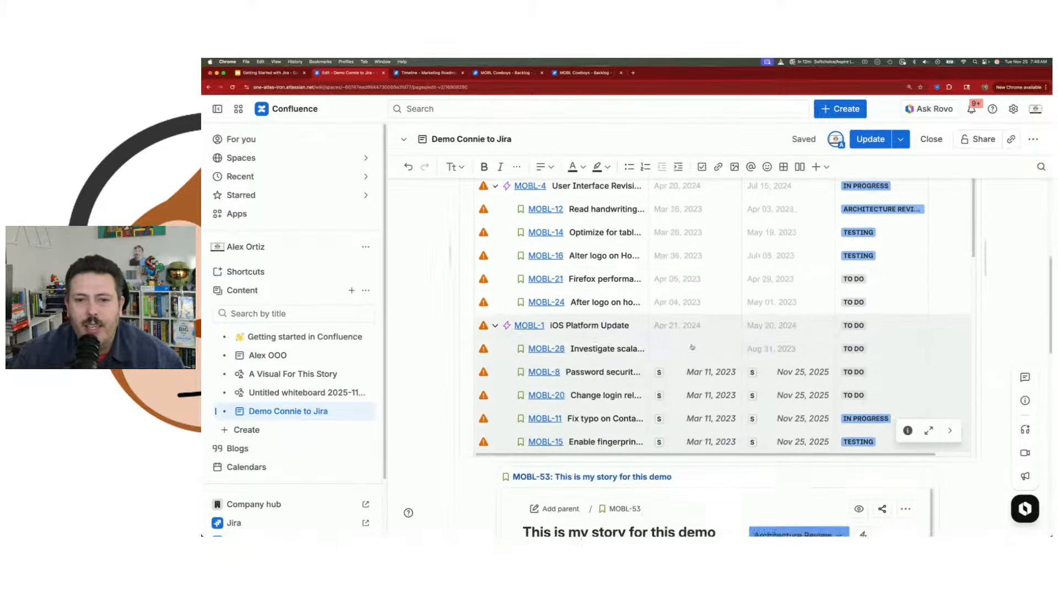
{"action": "scroll", "coordinate": [689, 348], "scroll_direction": "up", "scroll_amount": 8}
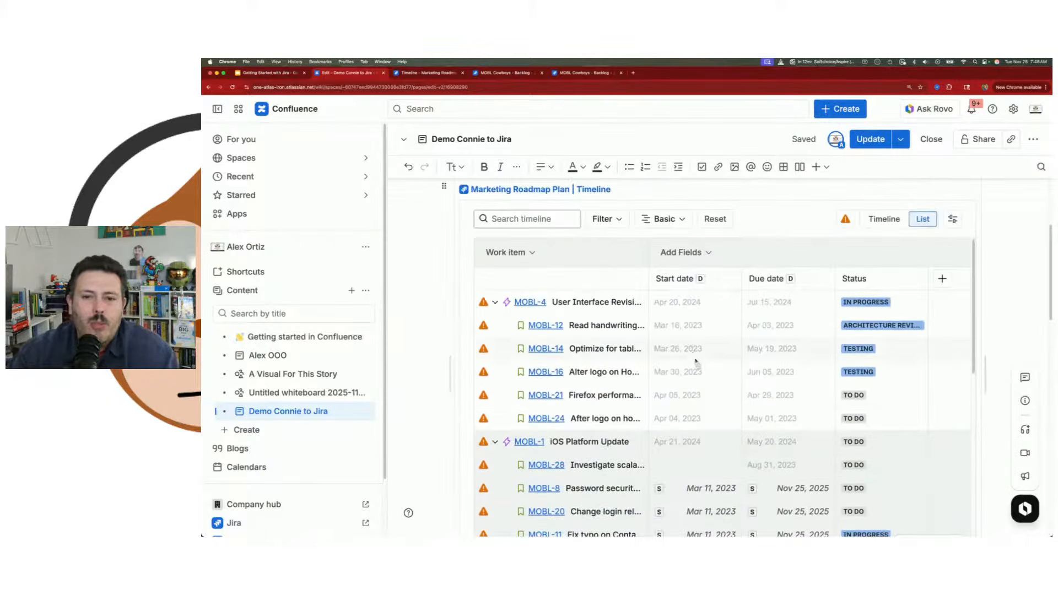
{"action": "left_click", "coordinate": [873, 220]}
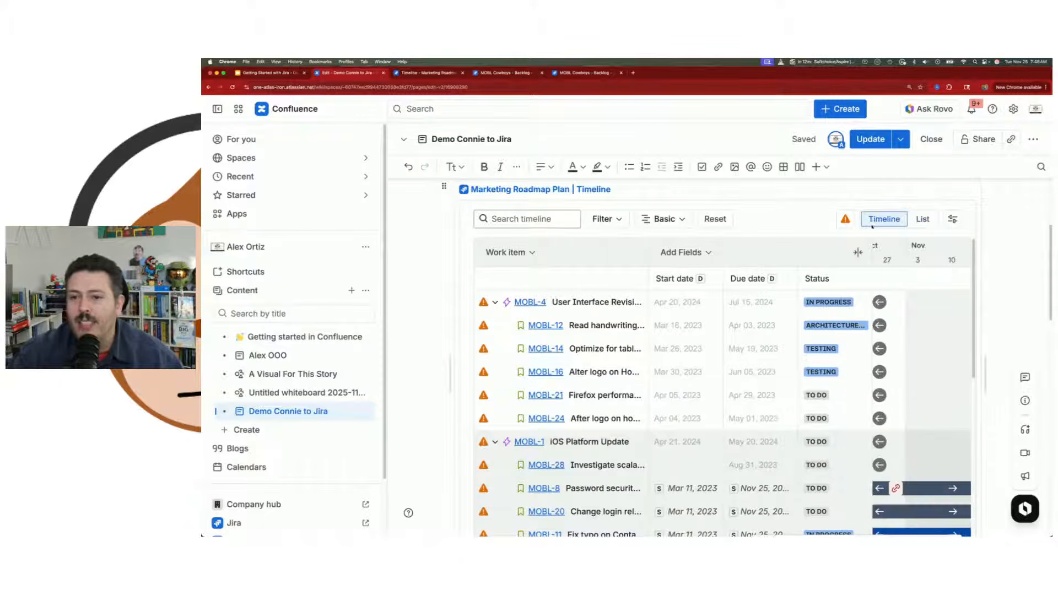
{"action": "scroll", "coordinate": [755, 532], "scroll_direction": "down", "scroll_amount": 15}
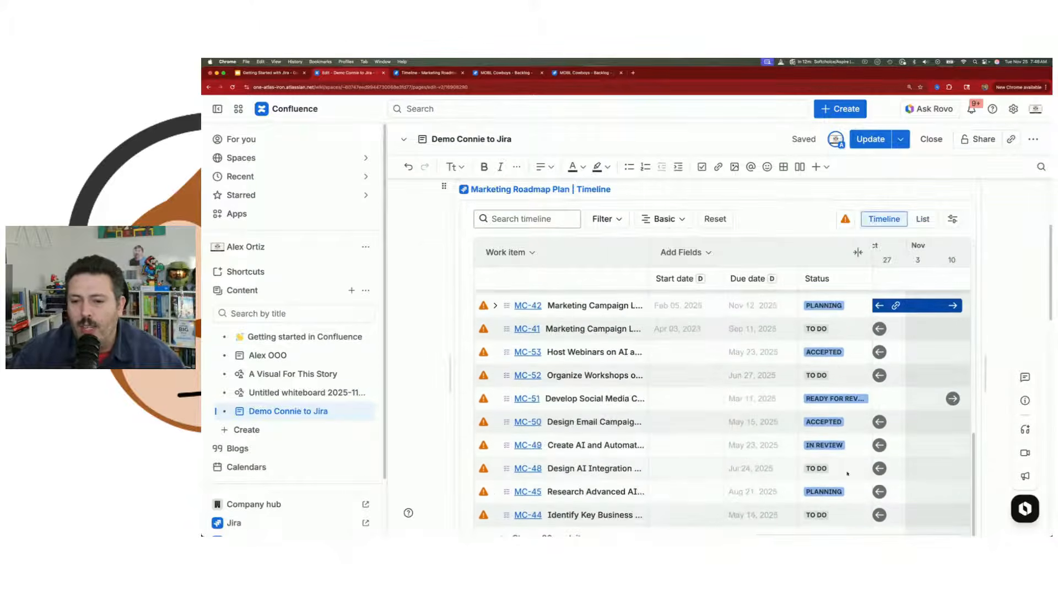
{"action": "scroll", "coordinate": [965, 481], "scroll_direction": "down", "scroll_amount": 5}
{"action": "scroll", "coordinate": [627, 284], "scroll_direction": "up", "scroll_amount": 2}
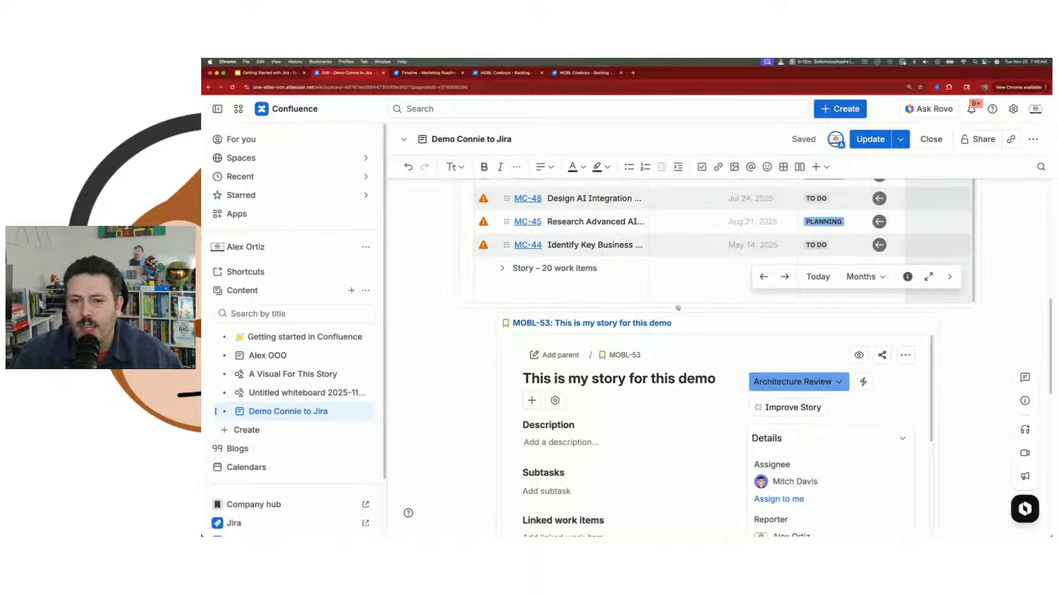
Enlarge the embedded plan's timeline area and bring up the fields that can be added to it
{"action": "left_click", "coordinate": [929, 277]}
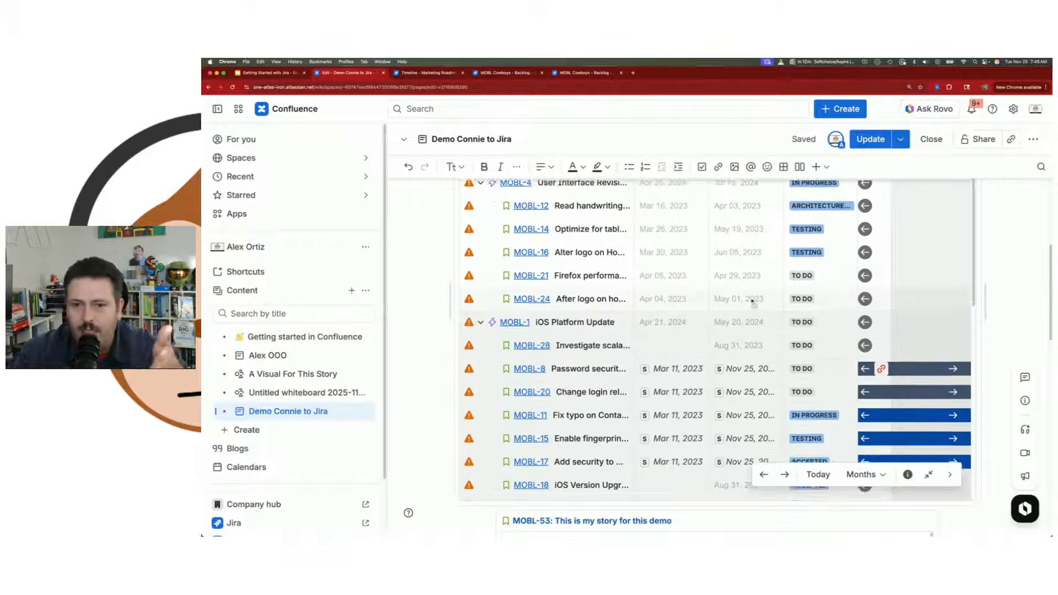
{"action": "scroll", "coordinate": [751, 301], "scroll_direction": "up", "scroll_amount": 5}
{"action": "left_click", "coordinate": [690, 351]}
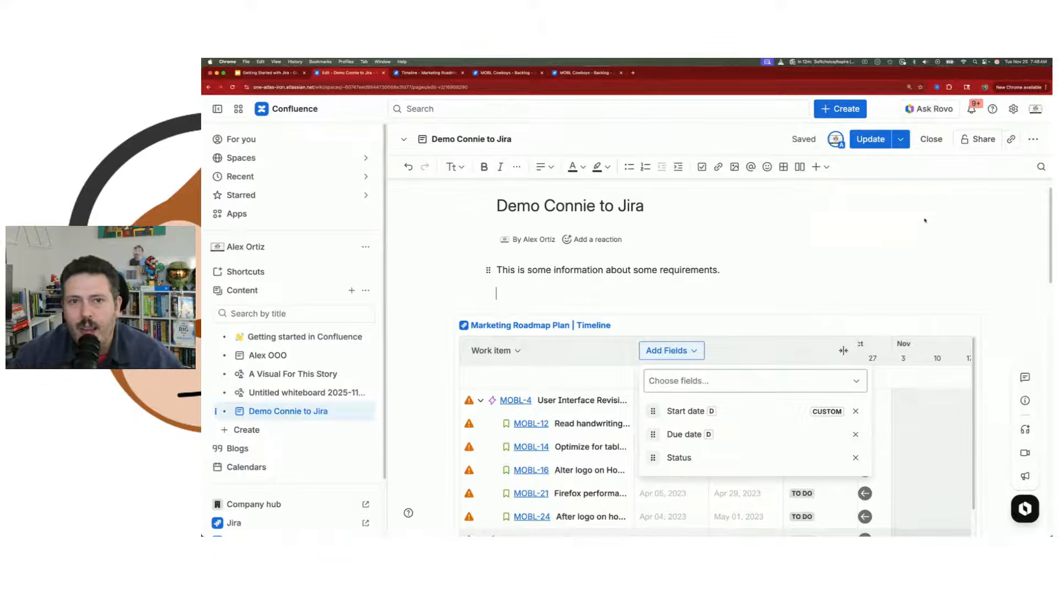
Switch to the Google Slides presentation, highlight the Jira gadgets topic on the learning slide and open the Exclusive Offers slide
{"action": "left_click", "coordinate": [281, 73]}
{"action": "left_click", "coordinate": [251, 338]}
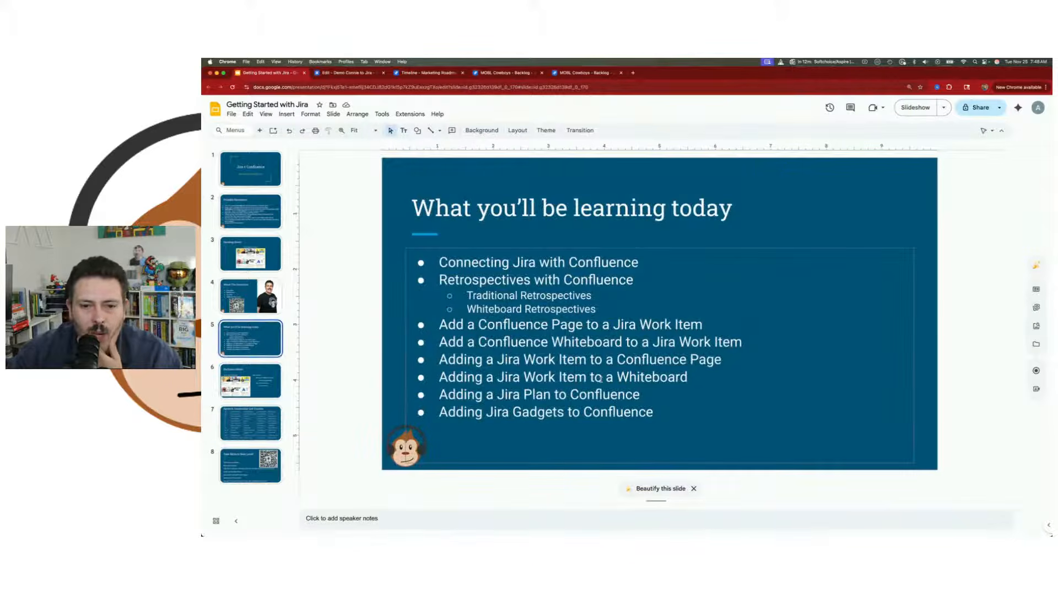
{"action": "left_click_drag", "start_coordinate": [493, 413], "coordinate": [634, 415]}
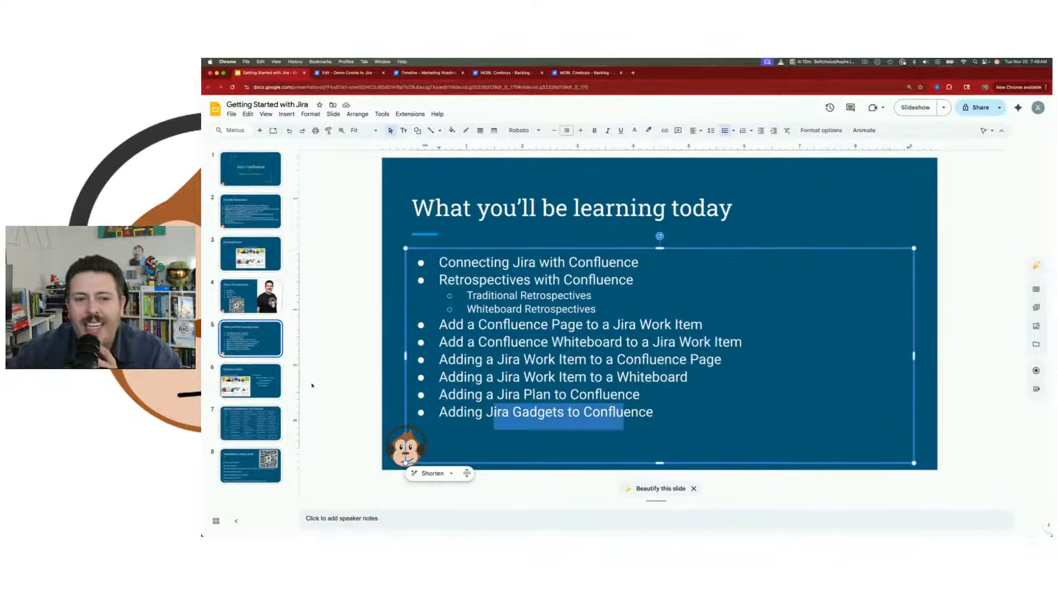
{"action": "left_click", "coordinate": [259, 380]}
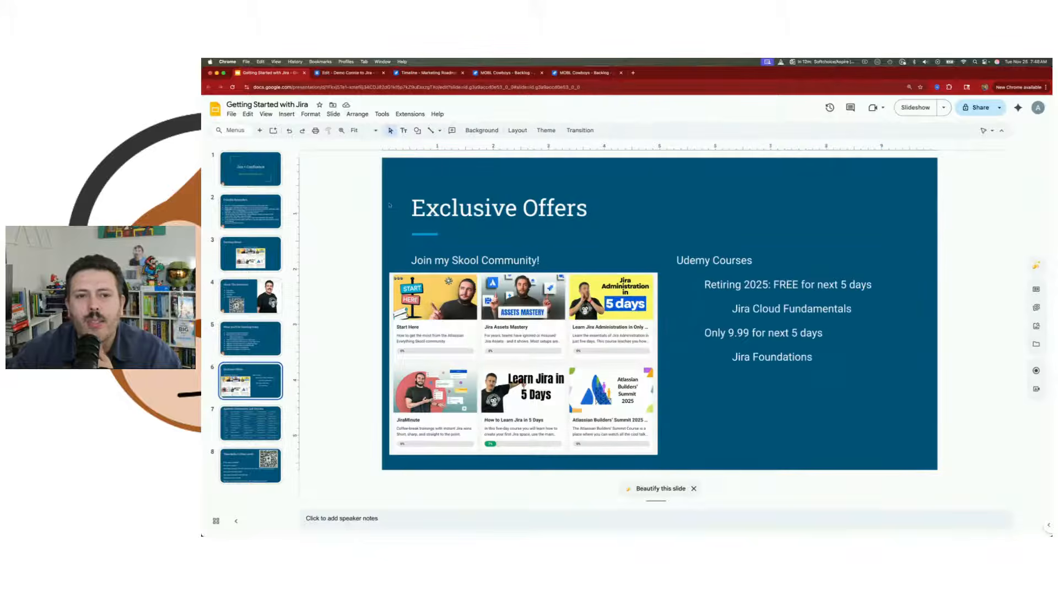
Switch back to the Confluence page and start inserting a Jira Charts element on the empty line below the introductory sentence
{"action": "left_click", "coordinate": [366, 74]}
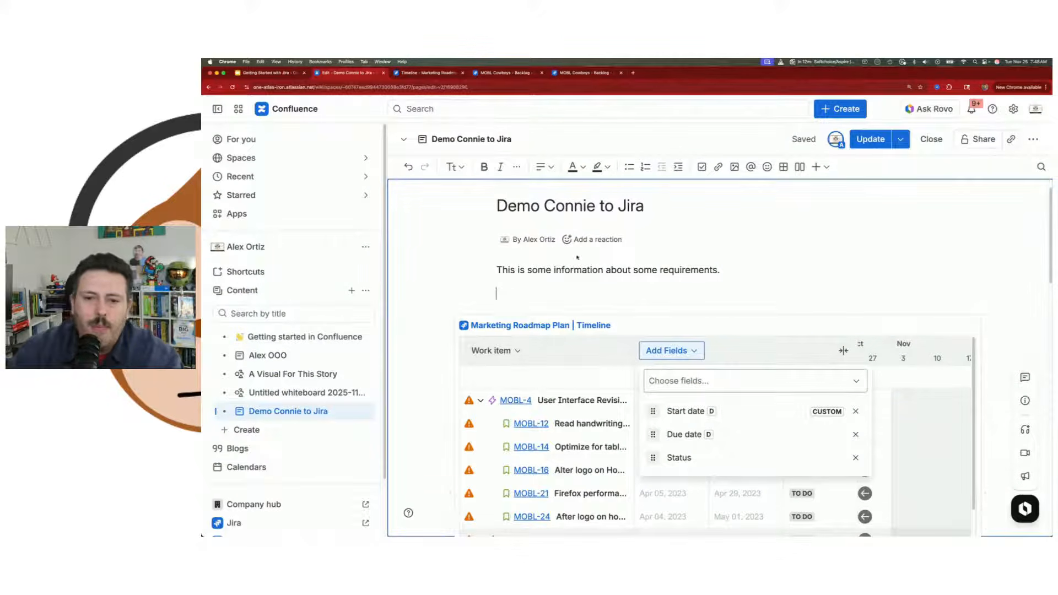
{"action": "left_click", "coordinate": [541, 285]}
{"action": "type", "text": "/jira"}
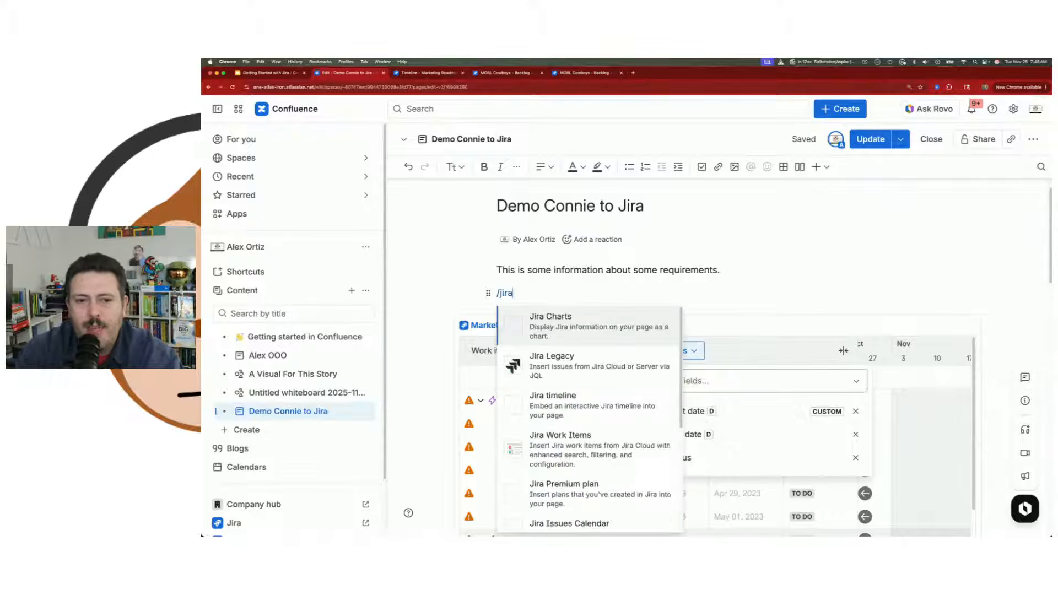
{"action": "scroll", "coordinate": [562, 436], "scroll_direction": "down", "scroll_amount": 1}
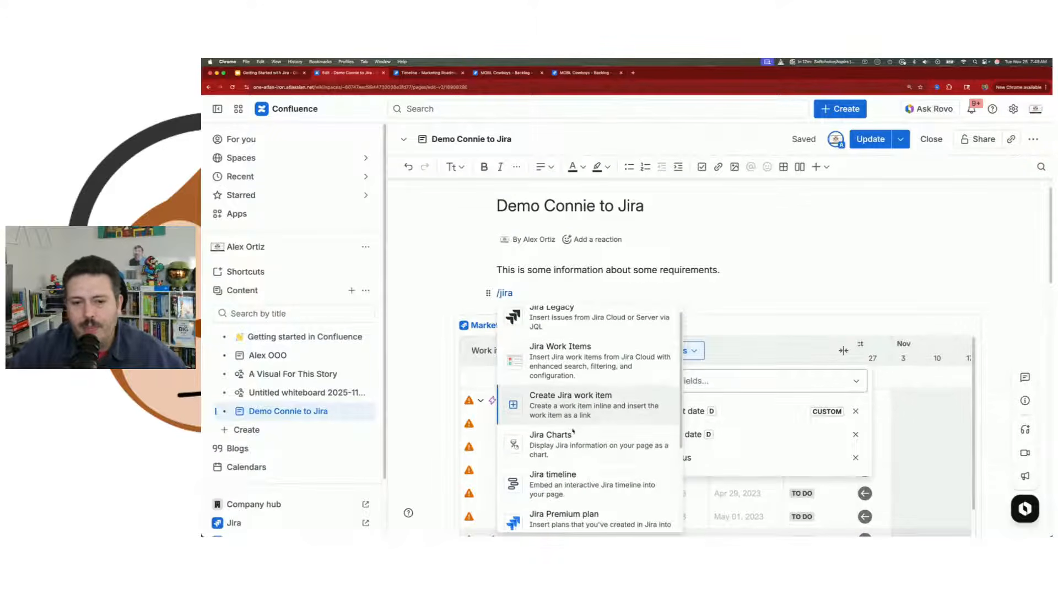
{"action": "left_click", "coordinate": [564, 449]}
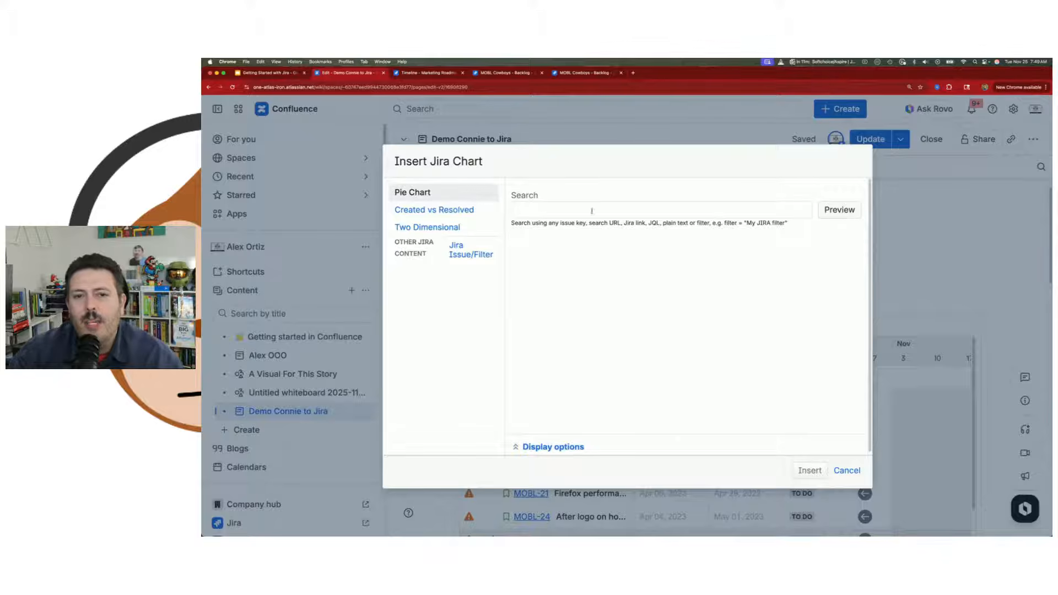
Look up the Legal Team space's key in Jira and set the pie chart's search to "project = LEO"
{"action": "left_click", "coordinate": [704, 210]}
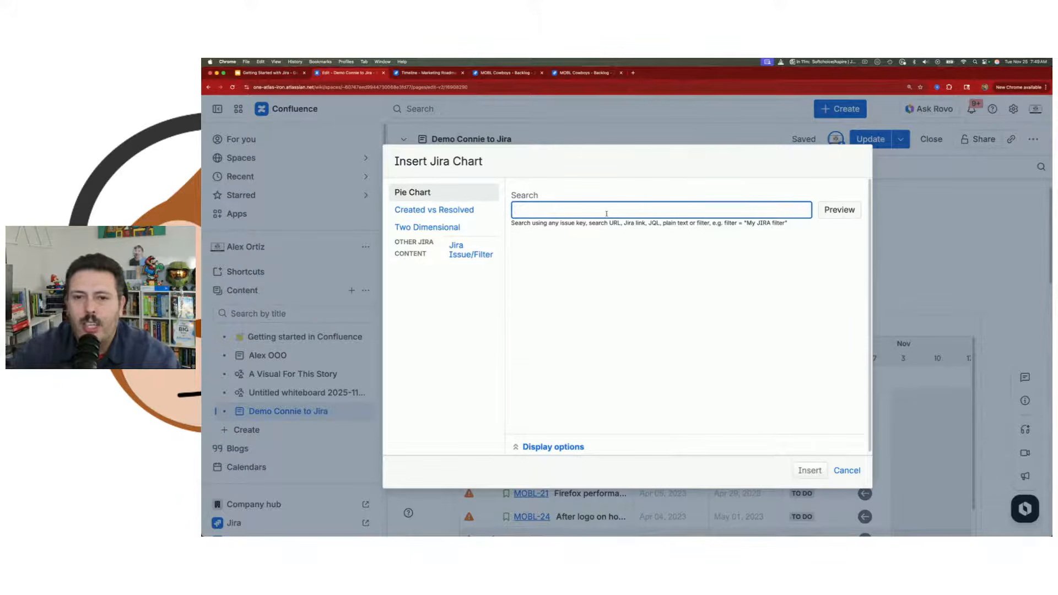
{"action": "type", "text": "project -"}
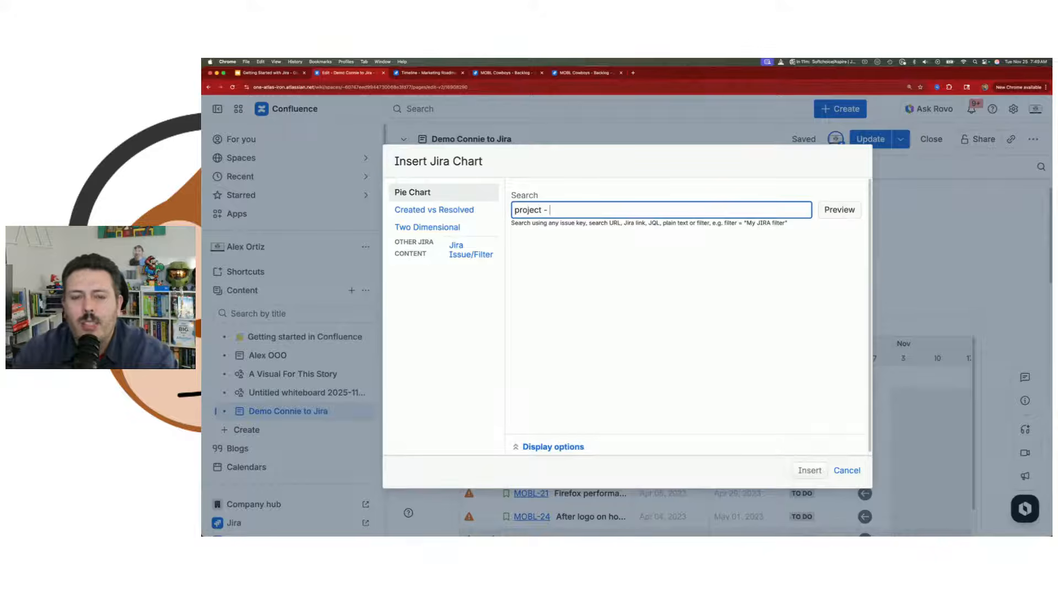
{"action": "key", "text": "BackSpace"}
{"action": "type", "text": "="}
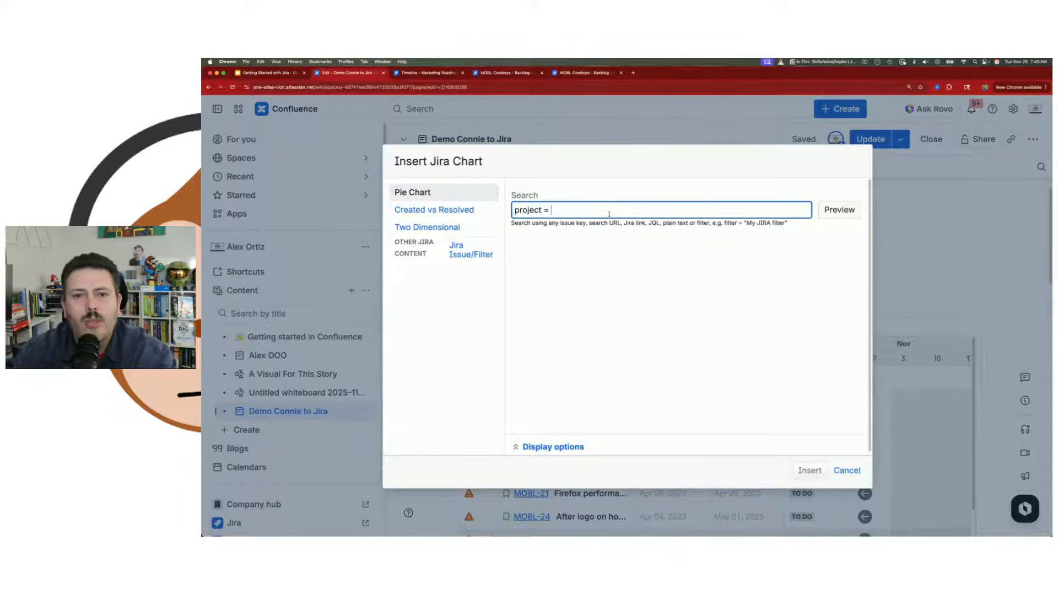
{"action": "left_click", "coordinate": [429, 73]}
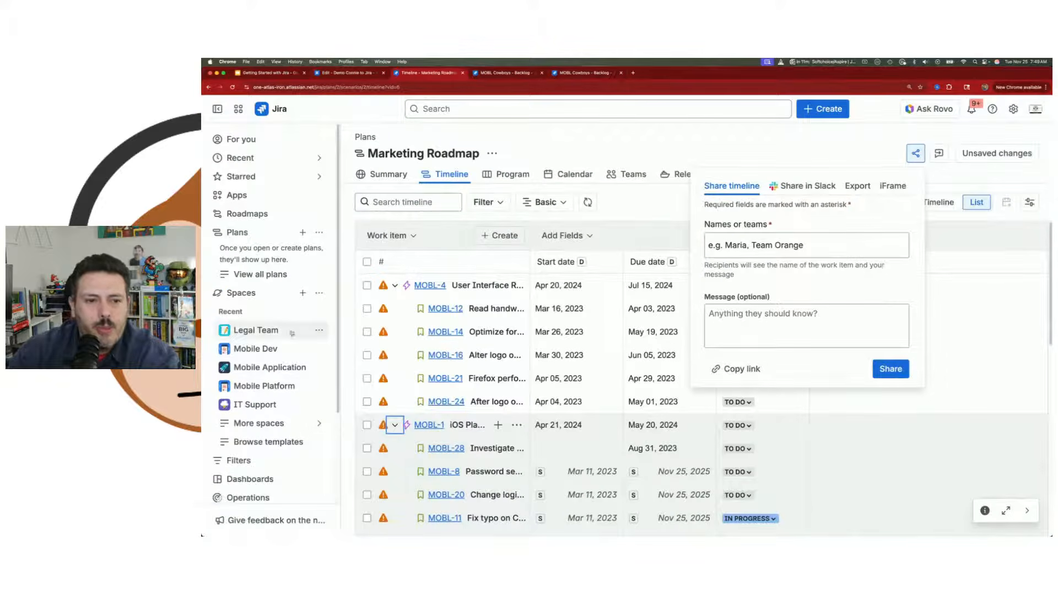
{"action": "left_click", "coordinate": [255, 330]}
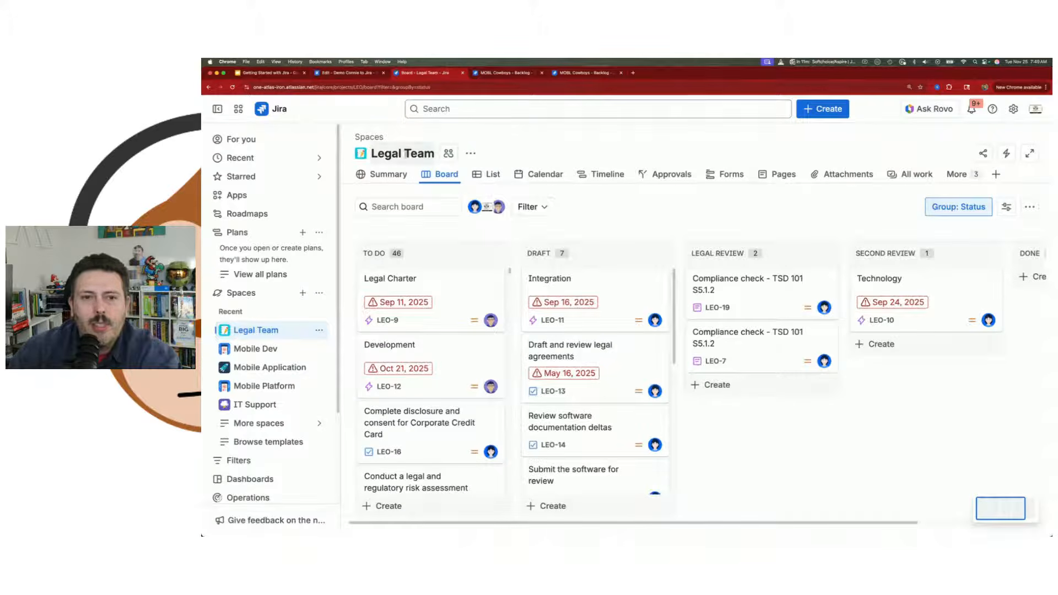
{"action": "left_click", "coordinate": [349, 73]}
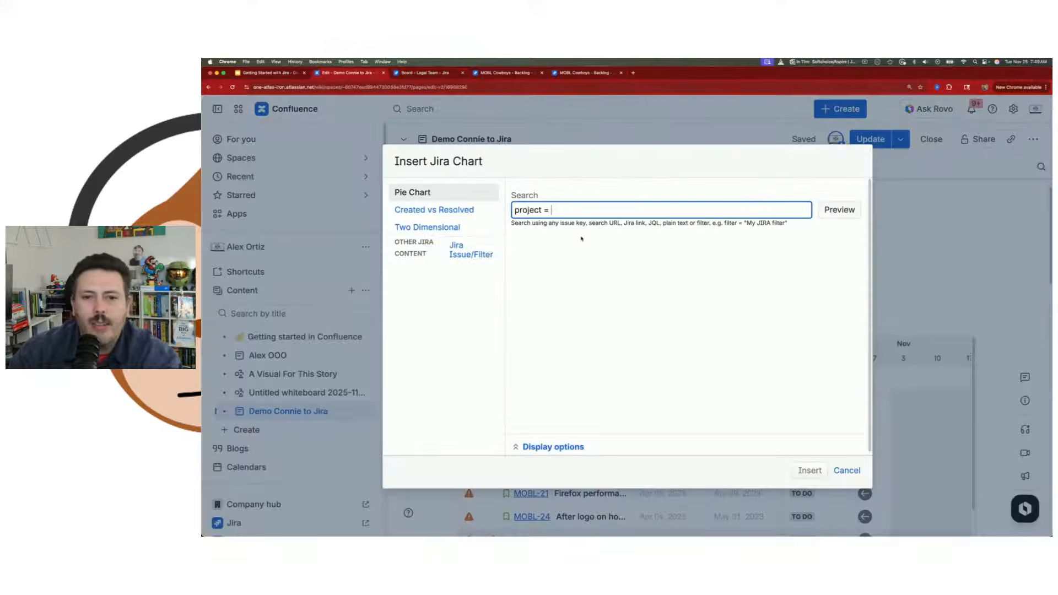
{"action": "type", "text": "LEO"}
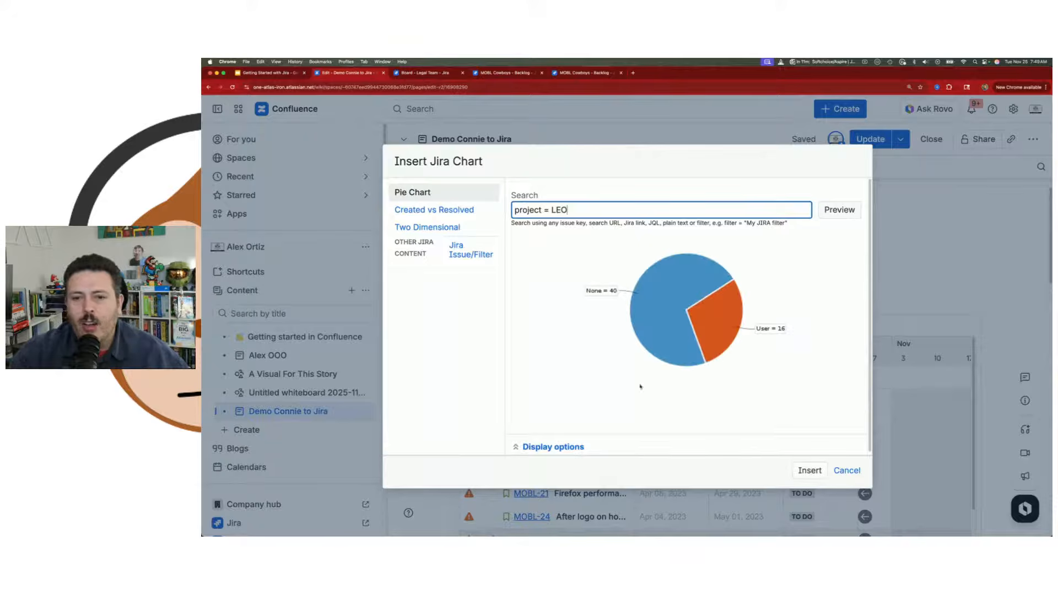
Chart the pie by Assignee in the display options and insert it into the page
{"action": "left_click", "coordinate": [810, 470]}
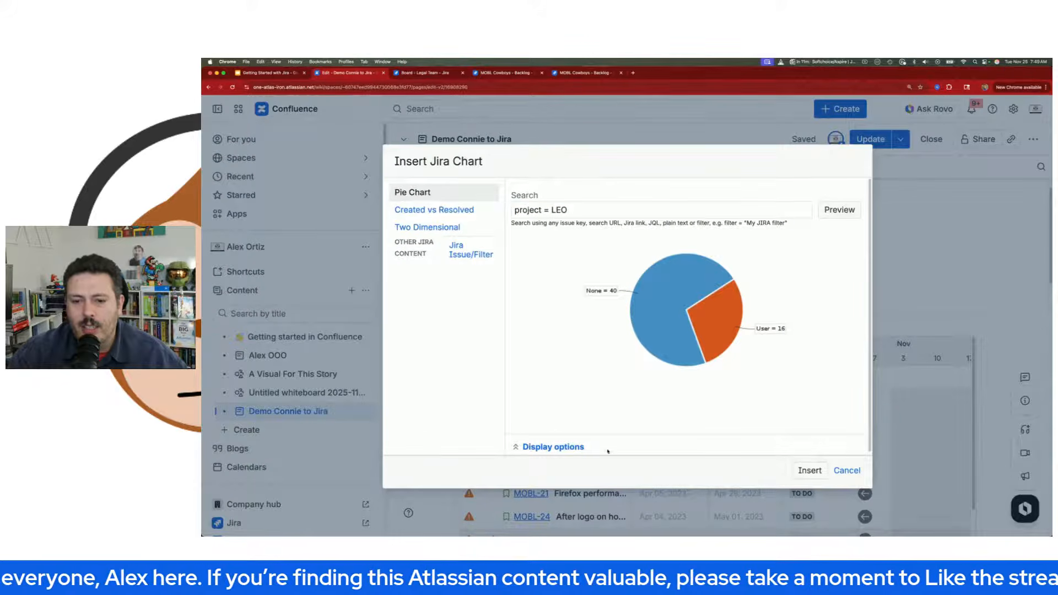
{"action": "left_click", "coordinate": [579, 447]}
{"action": "left_click", "coordinate": [678, 391]}
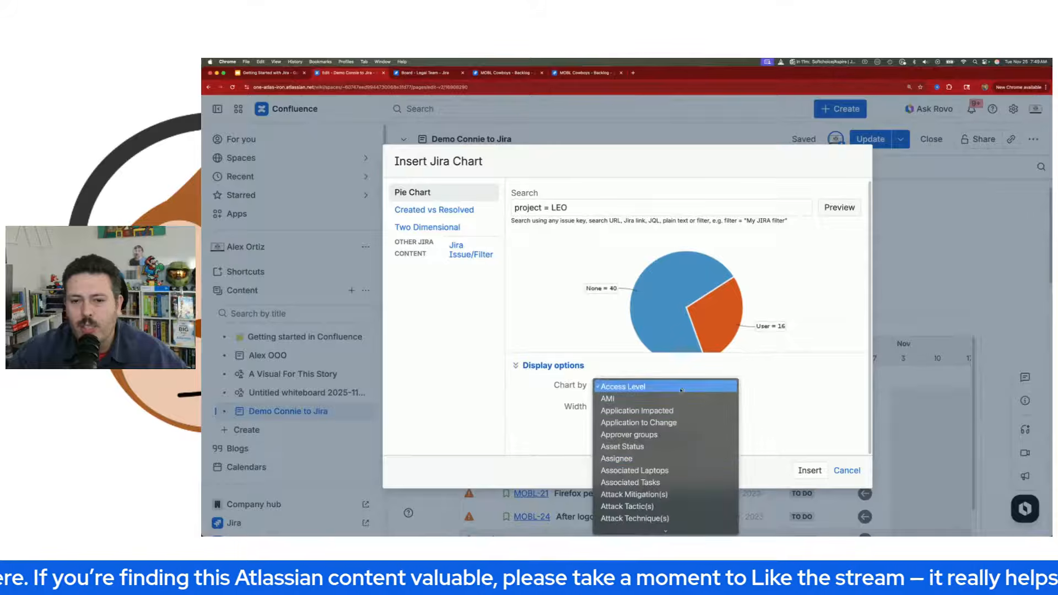
{"action": "left_click", "coordinate": [636, 458]}
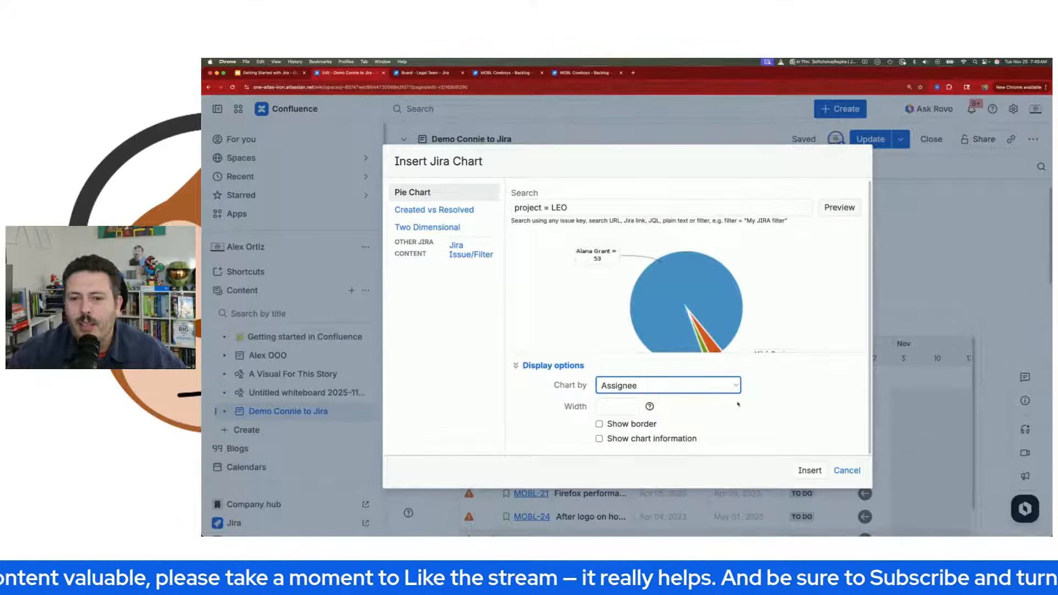
{"action": "left_click", "coordinate": [809, 470]}
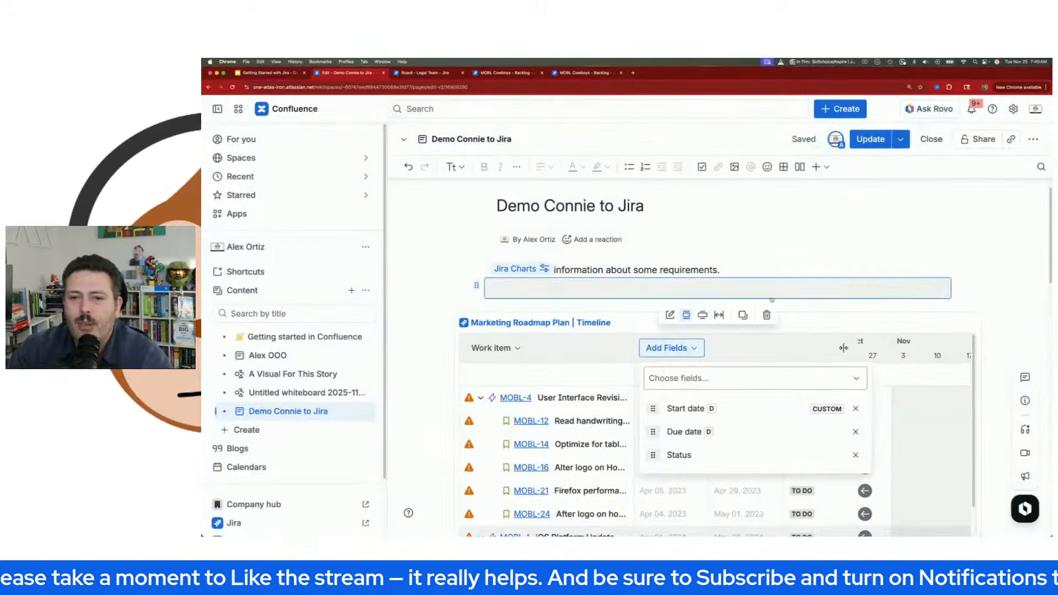
{"action": "left_click", "coordinate": [994, 342]}
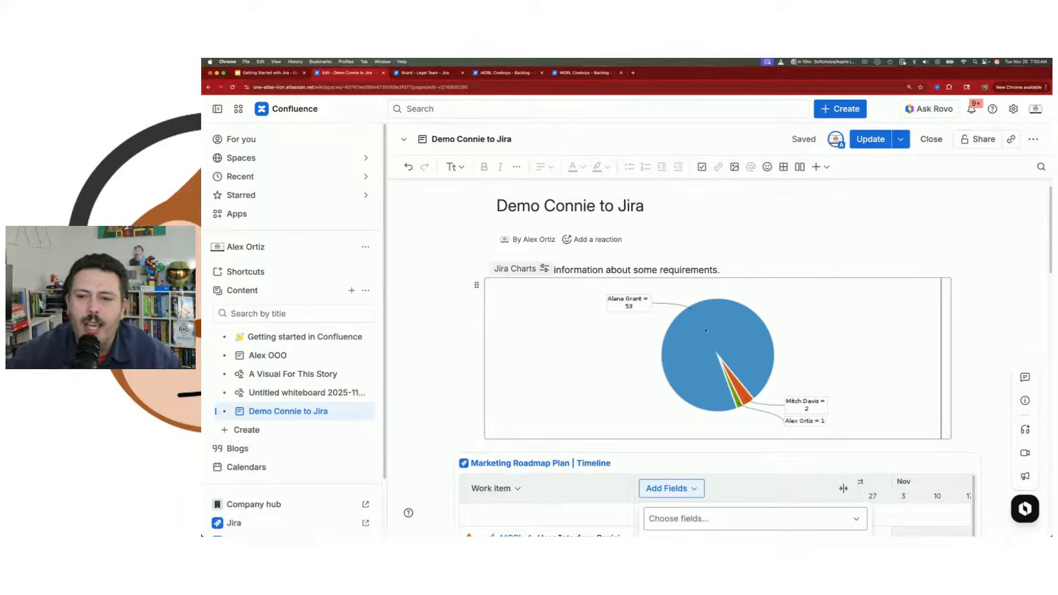
Look over the page with the embedded chart and plan, and start an empty line below the pie chart
{"action": "scroll", "coordinate": [1012, 336], "scroll_direction": "down", "scroll_amount": 4}
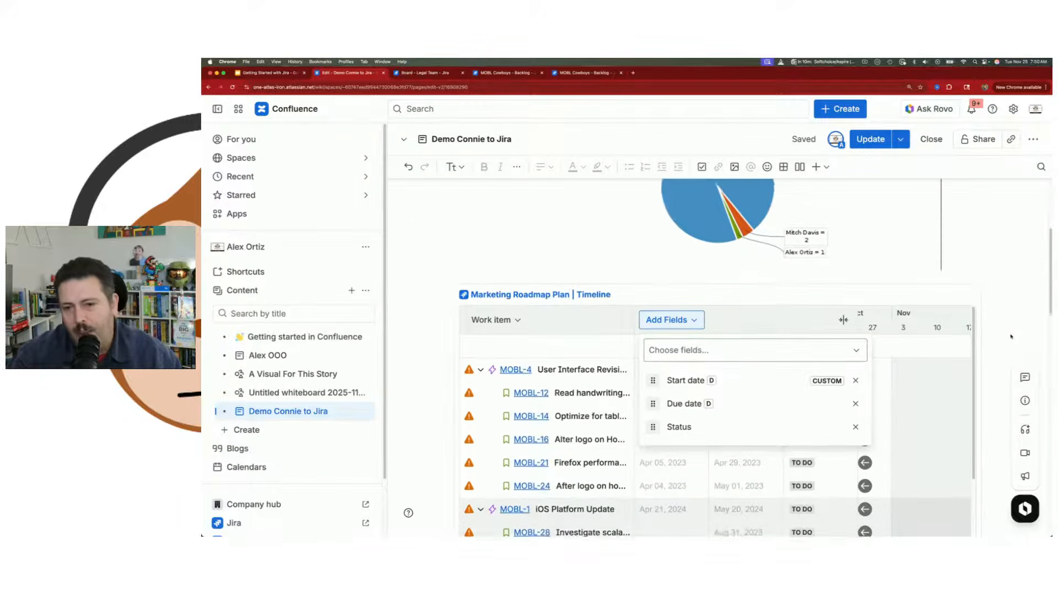
{"action": "scroll", "coordinate": [1012, 336], "scroll_direction": "down", "scroll_amount": 8}
{"action": "scroll", "coordinate": [884, 379], "scroll_direction": "up", "scroll_amount": 15}
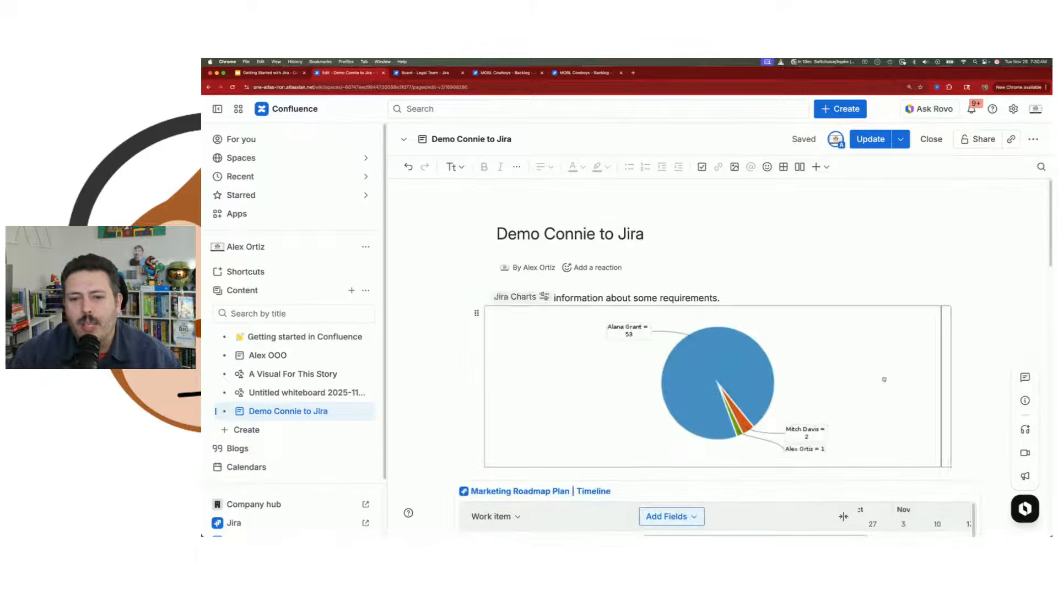
{"action": "scroll", "coordinate": [959, 398], "scroll_direction": "down", "scroll_amount": 2}
{"action": "key", "text": "Return"}
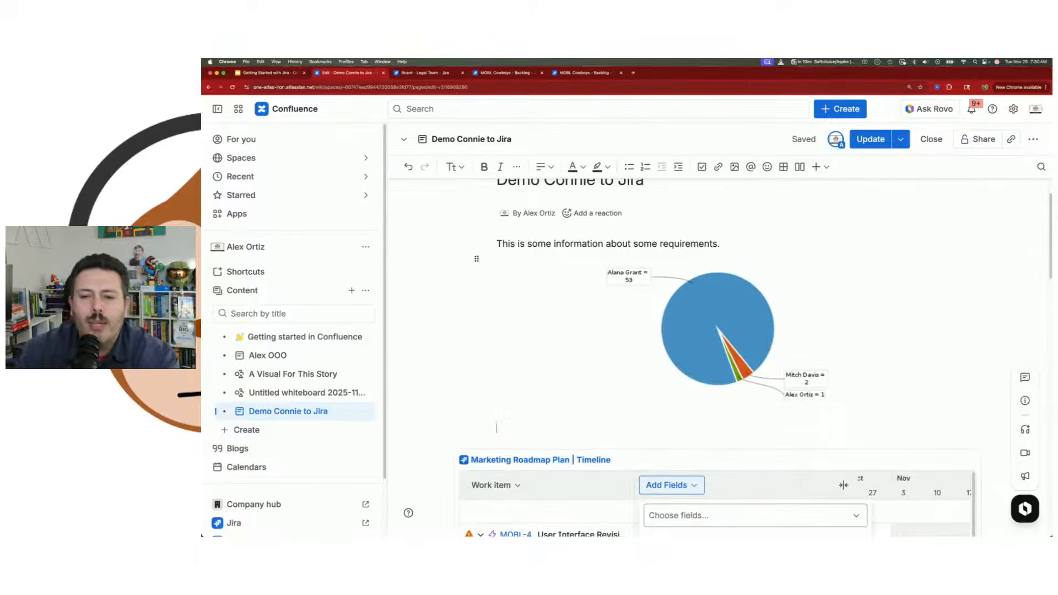
Look through the Jira elements that can be inserted below the chart, open the Jira Charts dialog and cancel it
{"action": "type", "text": "/jira"}
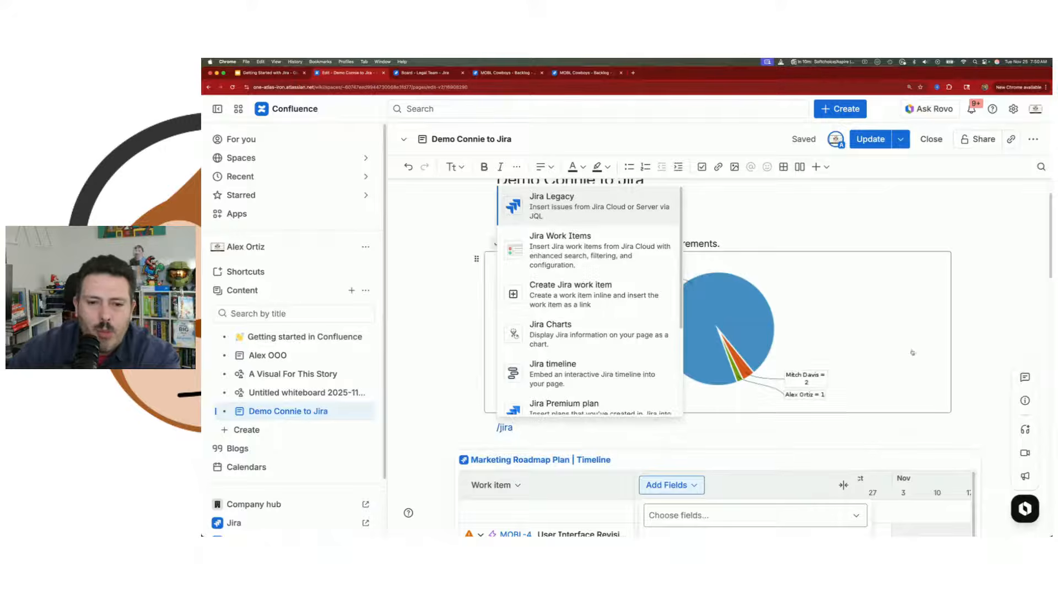
{"action": "key", "text": "Down"}
{"action": "key", "text": "Down"}
{"action": "key", "text": "Down"}
{"action": "key", "text": "Down"}
{"action": "key", "text": "Down"}
{"action": "scroll", "coordinate": [599, 364], "scroll_direction": "down", "scroll_amount": 3}
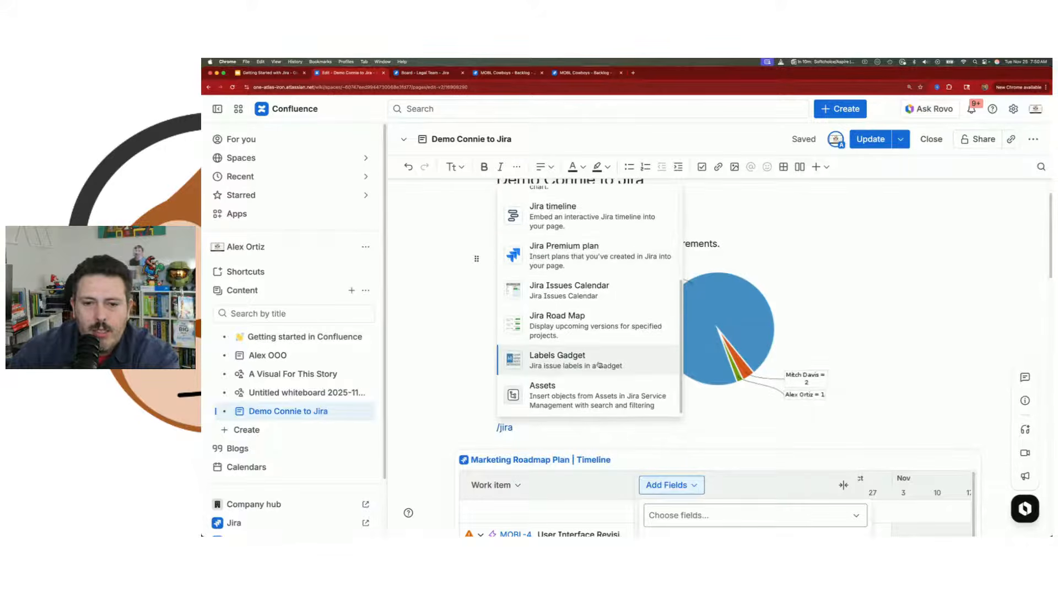
{"action": "scroll", "coordinate": [584, 368], "scroll_direction": "up", "scroll_amount": 2}
{"action": "scroll", "coordinate": [579, 368], "scroll_direction": "up", "scroll_amount": 2}
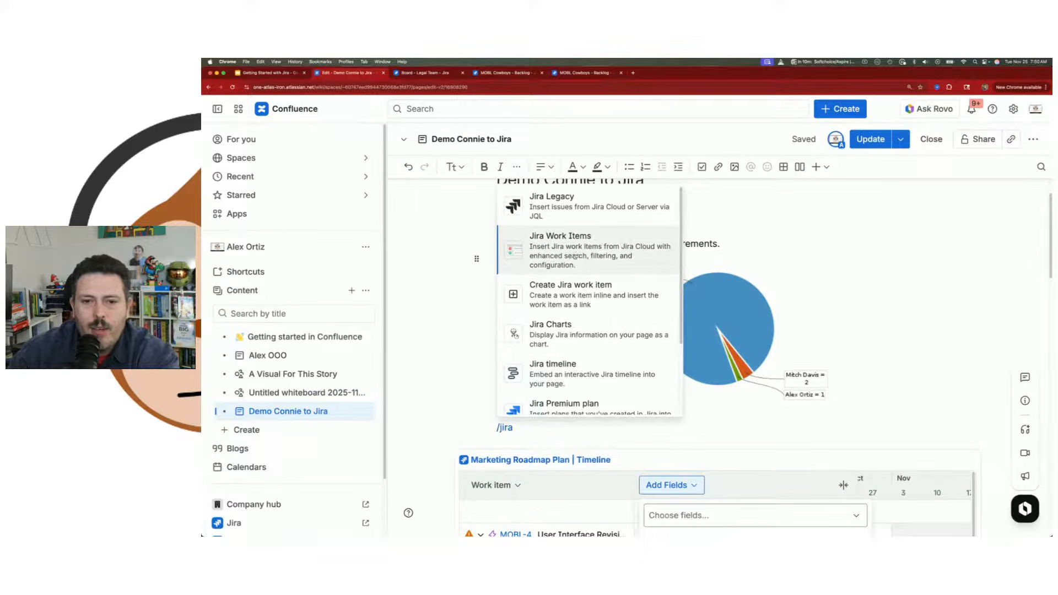
{"action": "left_click", "coordinate": [544, 348]}
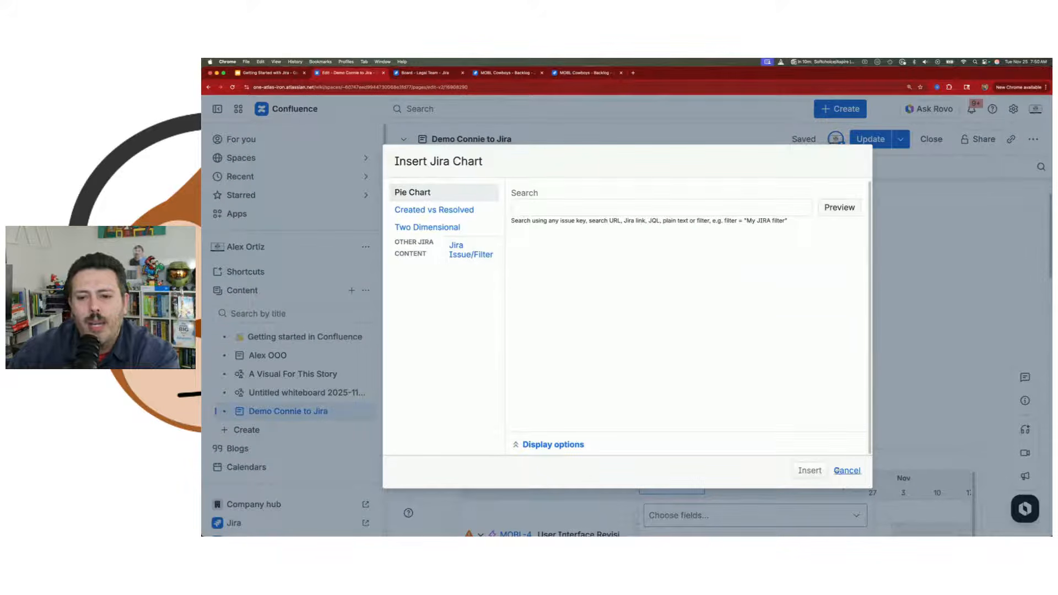
{"action": "left_click", "coordinate": [847, 471]}
Browse the full element library's External content category and insert the Issue Statistics gadget below the pie chart
{"action": "left_click", "coordinate": [817, 167]}
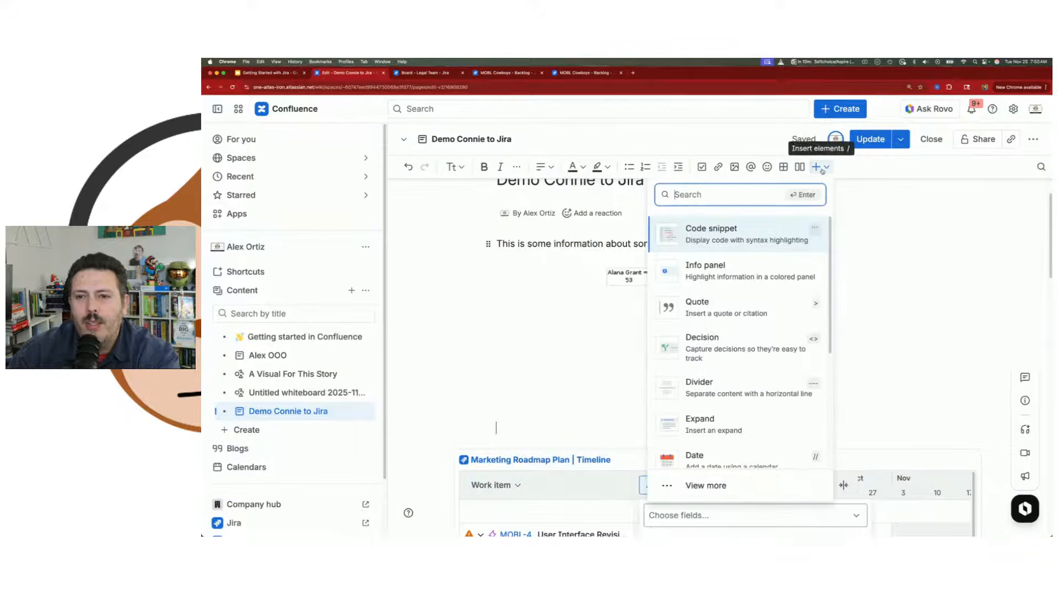
{"action": "left_click", "coordinate": [709, 487]}
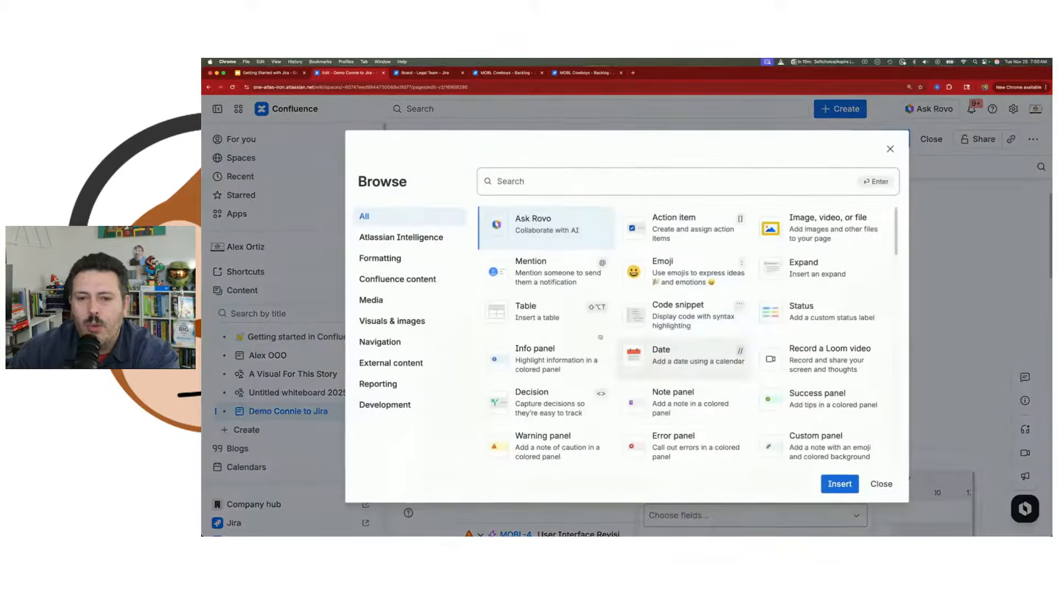
{"action": "left_click", "coordinate": [391, 321]}
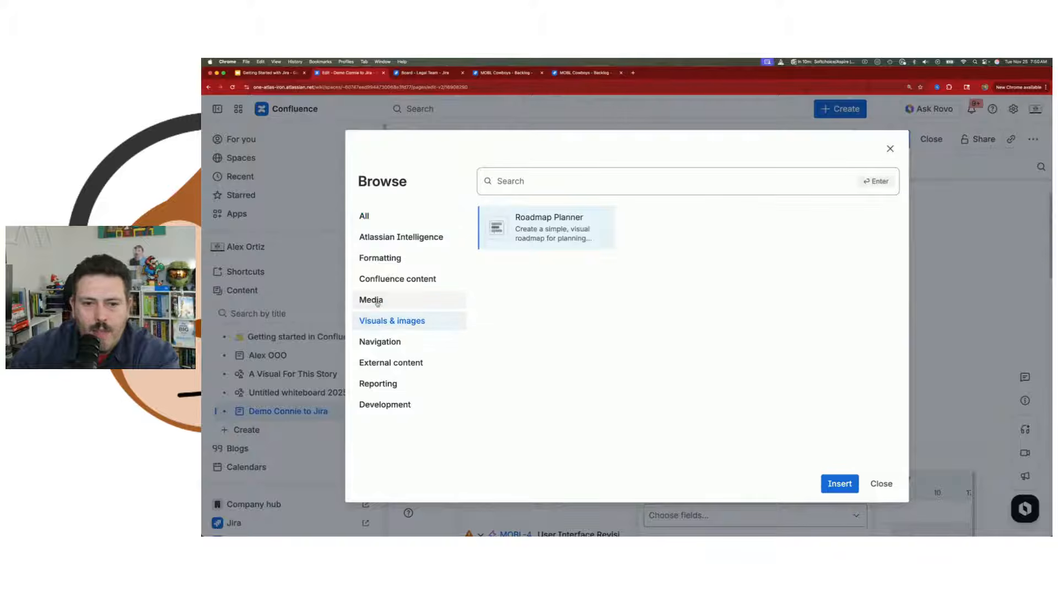
{"action": "left_click", "coordinate": [378, 302]}
{"action": "left_click", "coordinate": [384, 362]}
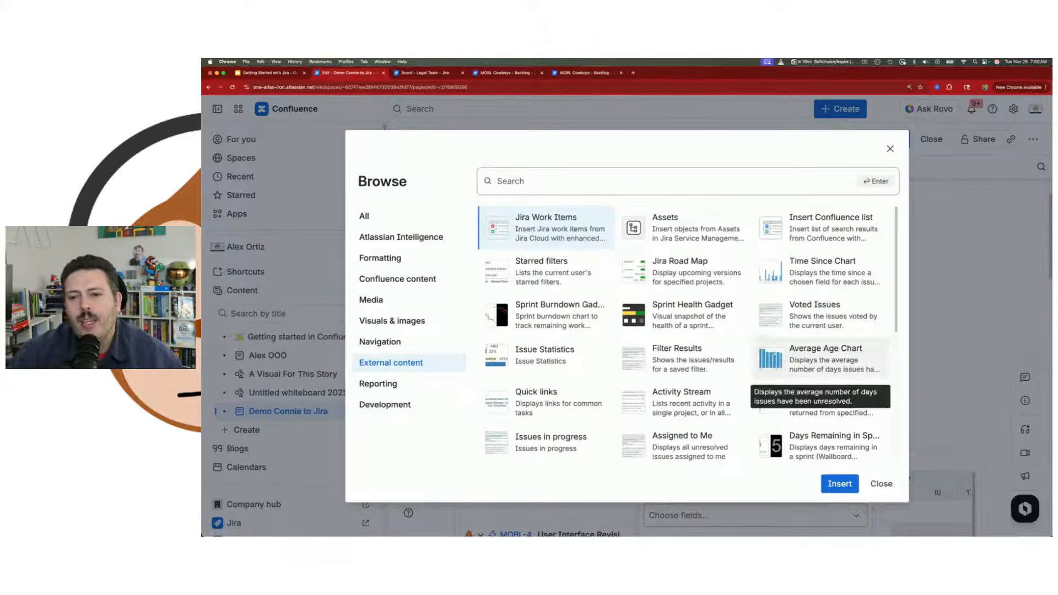
{"action": "scroll", "coordinate": [774, 361], "scroll_direction": "down", "scroll_amount": 5}
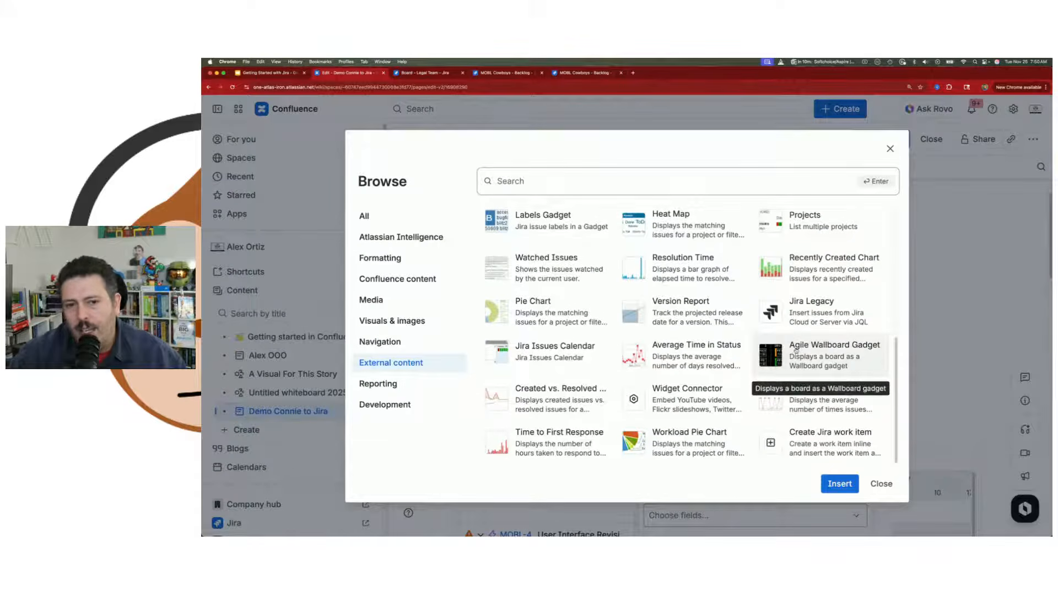
{"action": "scroll", "coordinate": [795, 350], "scroll_direction": "up", "scroll_amount": 3}
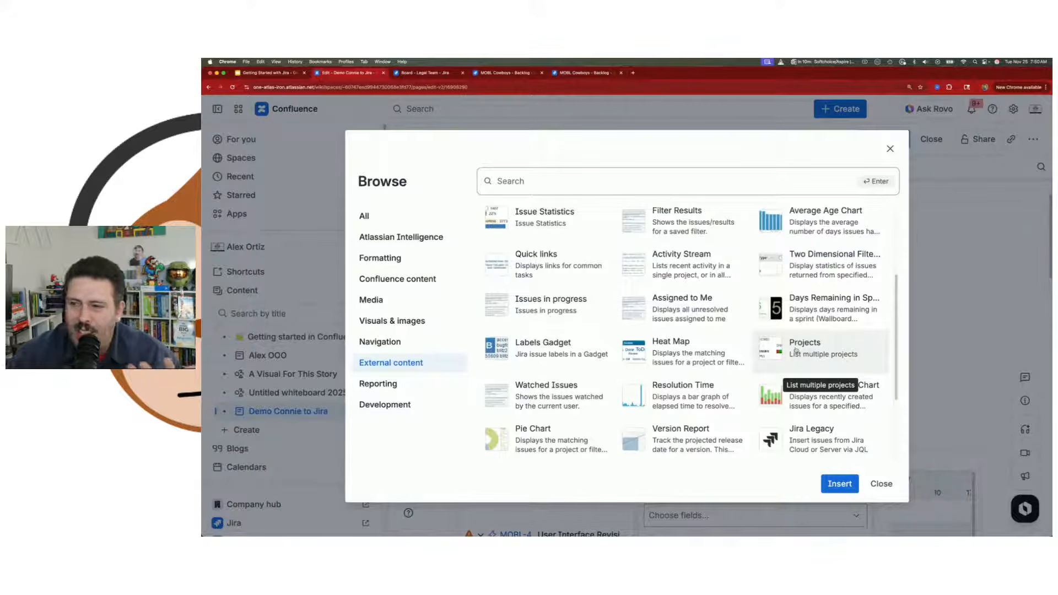
{"action": "left_click", "coordinate": [574, 226]}
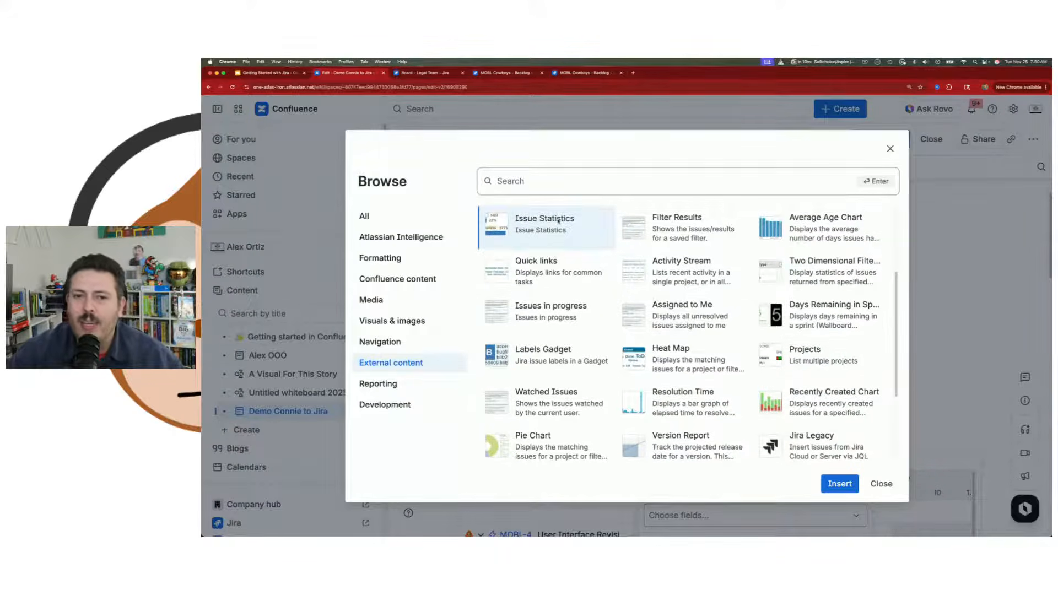
{"action": "left_click", "coordinate": [840, 484]}
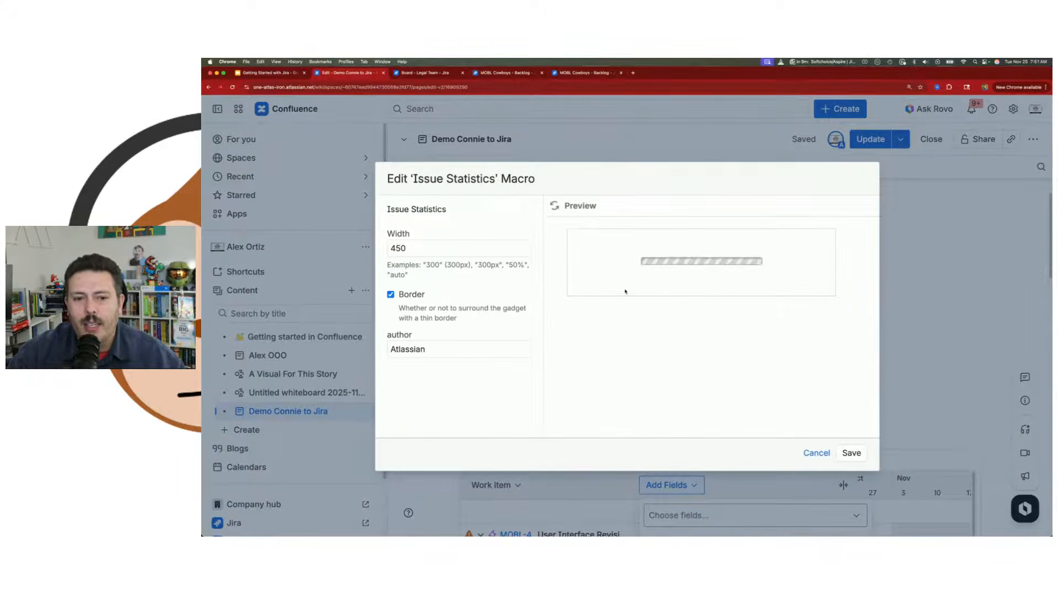
Choose the All Open Work filter as the Issue Statistics gadget's project or saved filter and save the macro
{"action": "left_click", "coordinate": [712, 267]}
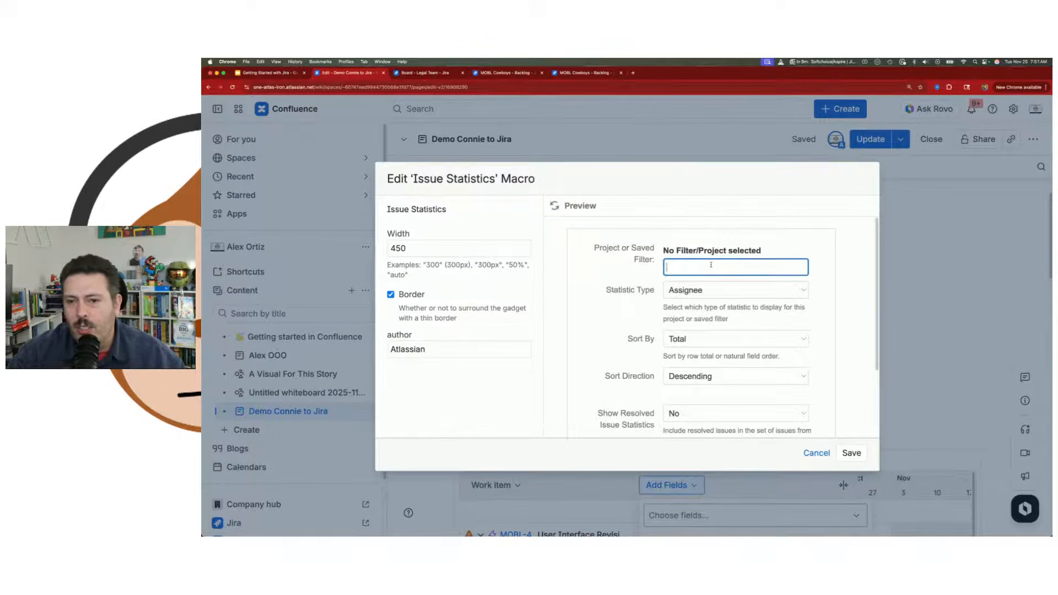
{"action": "type", "text": "All work"}
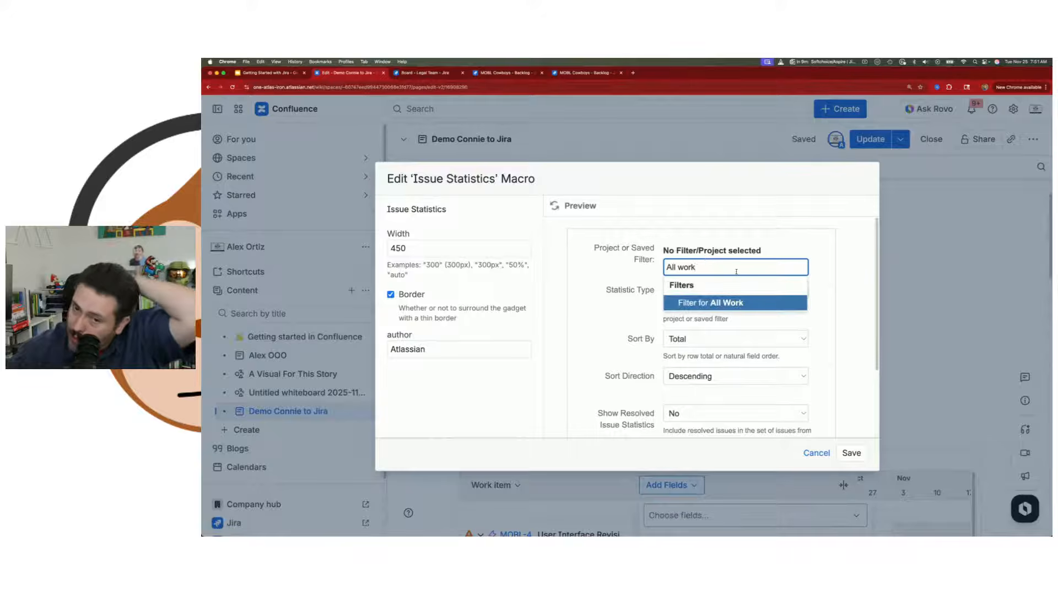
{"action": "key", "text": "BackSpace"}
{"action": "key", "text": "BackSpace"}
{"action": "key", "text": "BackSpace"}
{"action": "key", "text": "BackSpace"}
{"action": "type", "text": "open"}
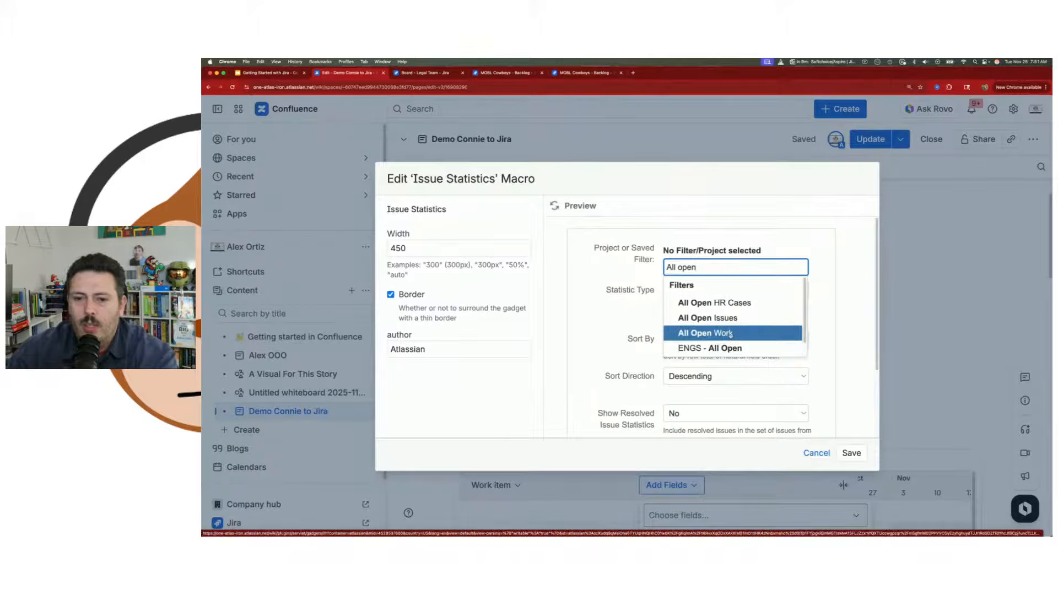
{"action": "left_click", "coordinate": [733, 333]}
{"action": "scroll", "coordinate": [759, 315], "scroll_direction": "down", "scroll_amount": 5}
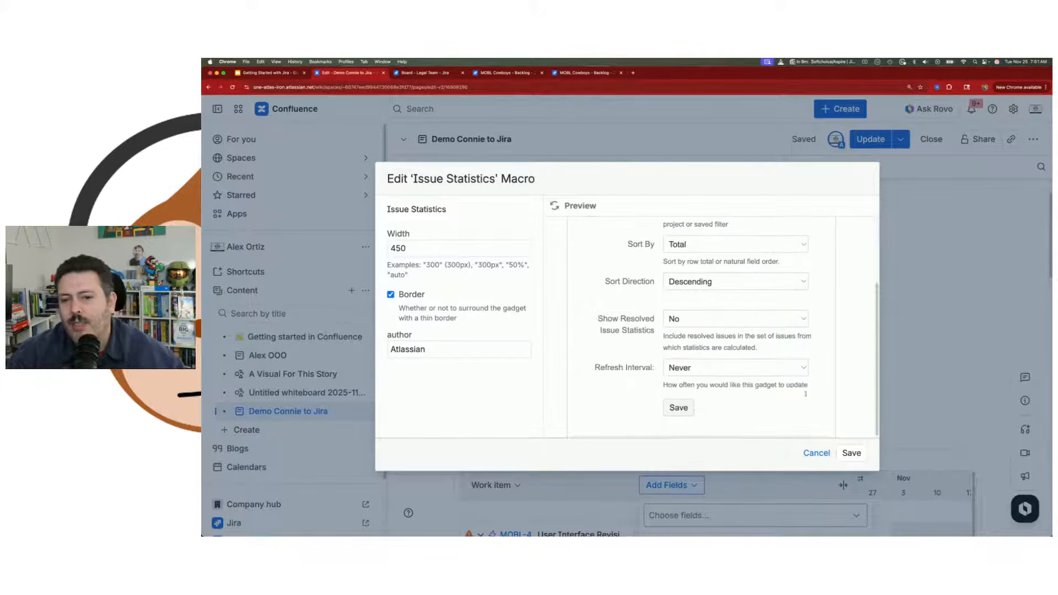
{"action": "left_click", "coordinate": [851, 452]}
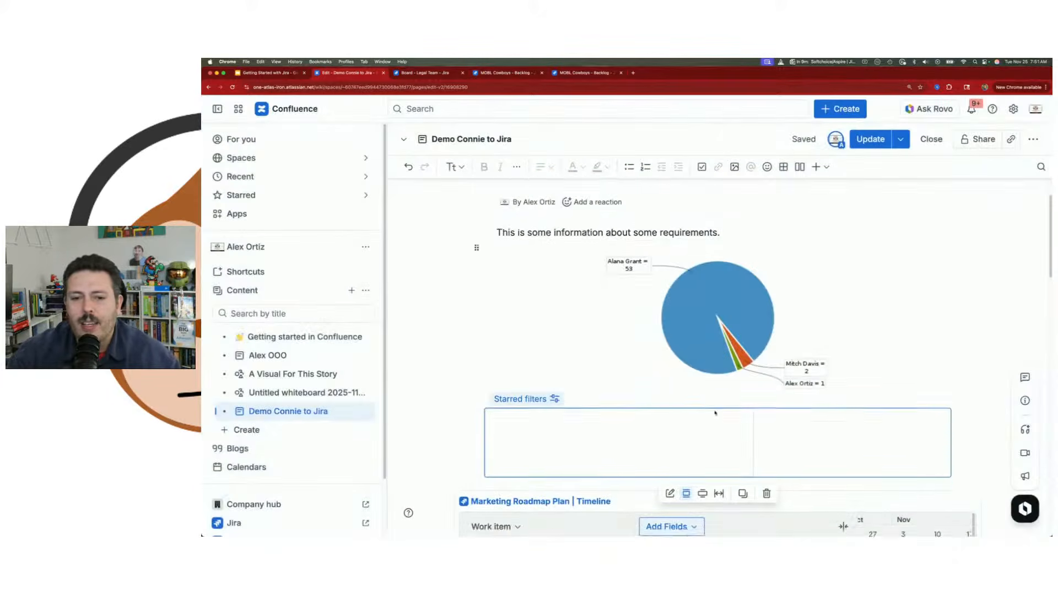
Publish the update to the Demo Connie to Jira page, check the embedded chart and gadget, and dismiss the notification
{"action": "scroll", "coordinate": [982, 342], "scroll_direction": "down", "scroll_amount": 3}
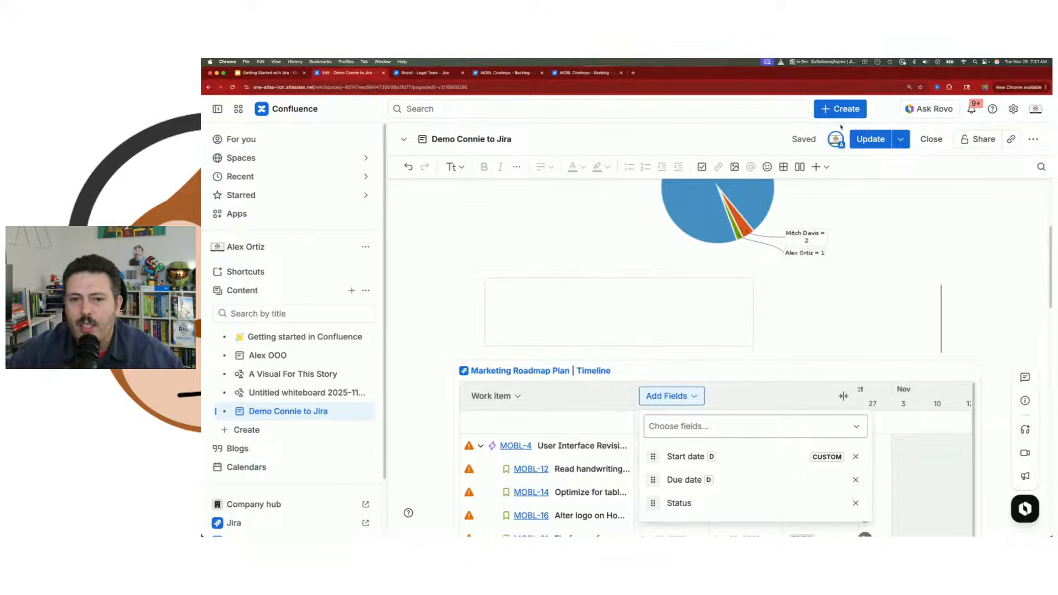
{"action": "left_click", "coordinate": [871, 145]}
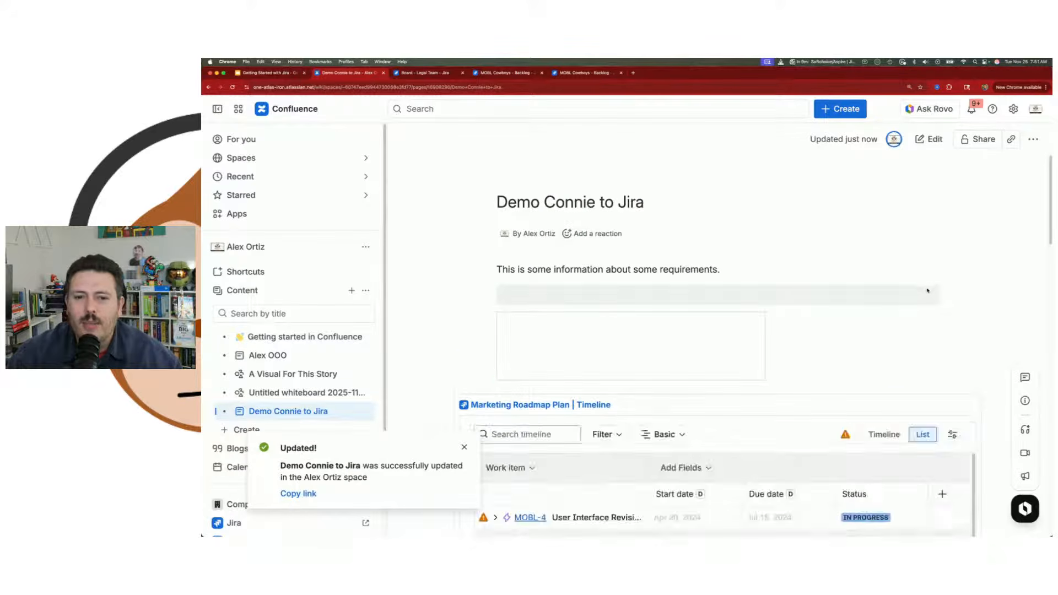
{"action": "scroll", "coordinate": [908, 307], "scroll_direction": "down", "scroll_amount": 3}
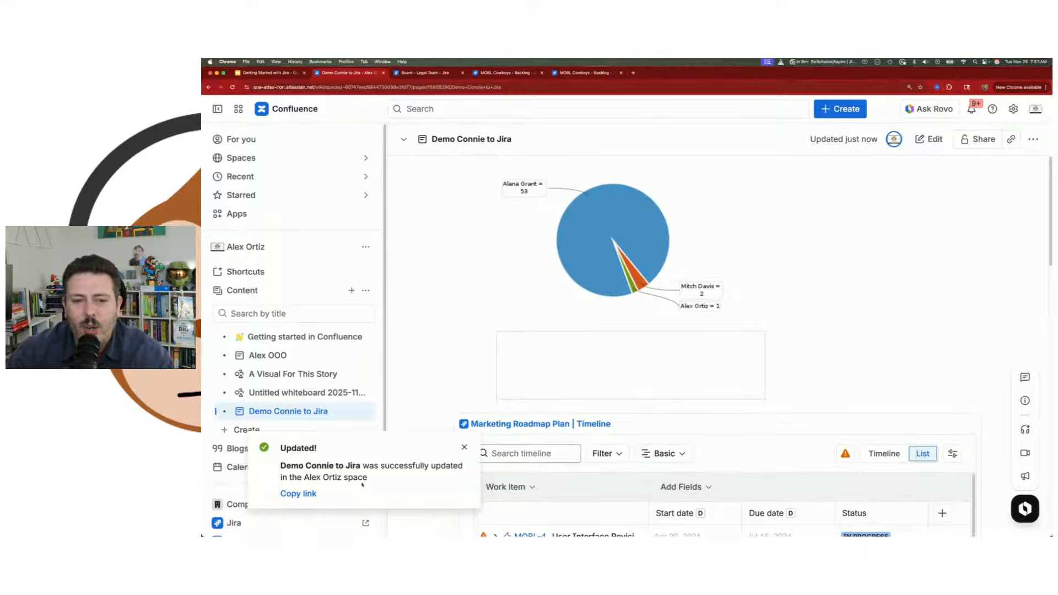
{"action": "left_click", "coordinate": [465, 448]}
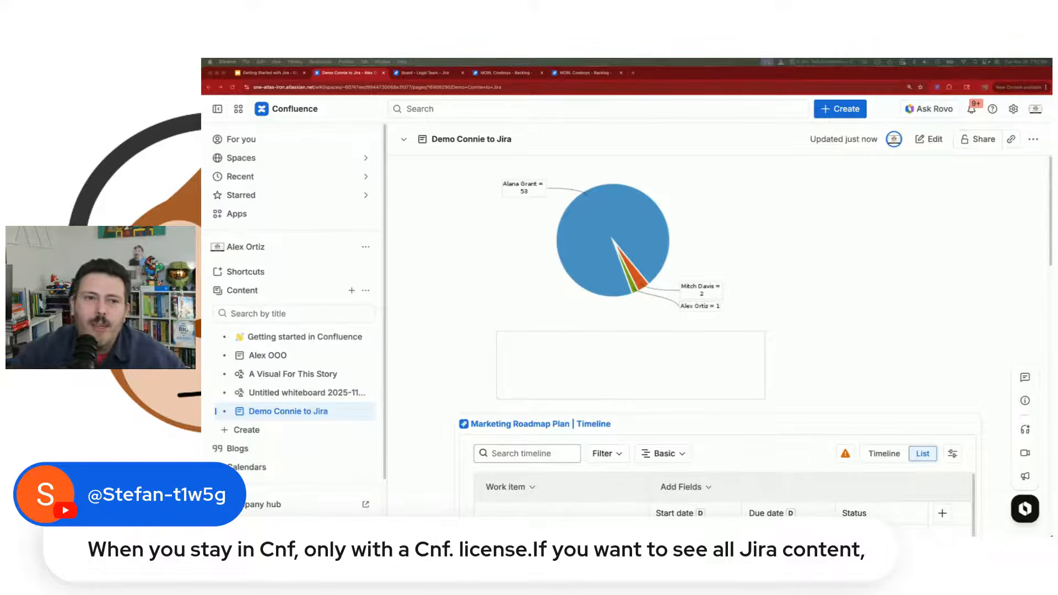
Switch to the Getting Started with Jira presentation in Google Slides
{"action": "left_click", "coordinate": [257, 73]}
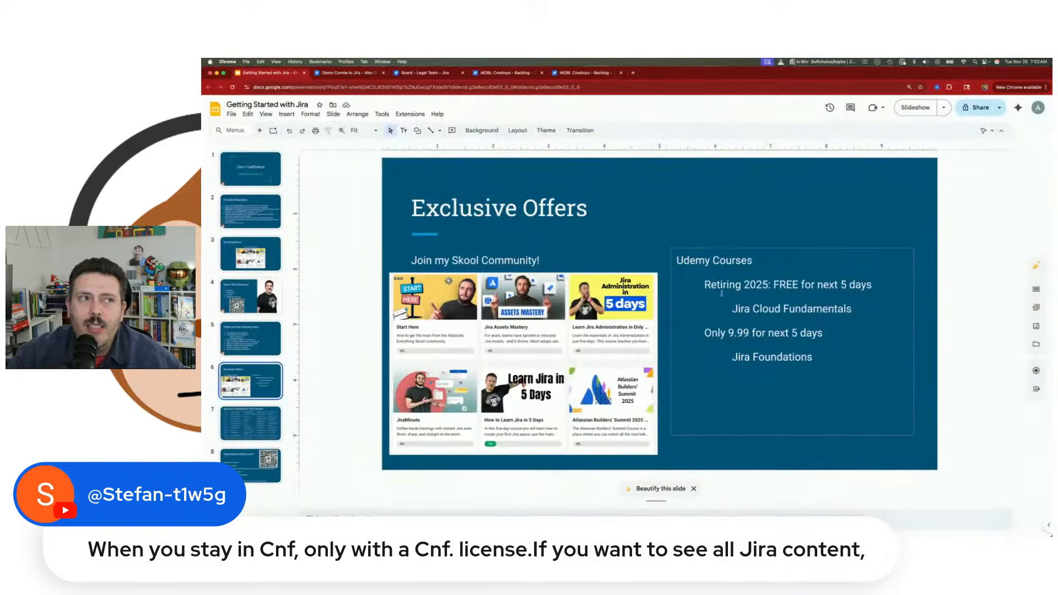